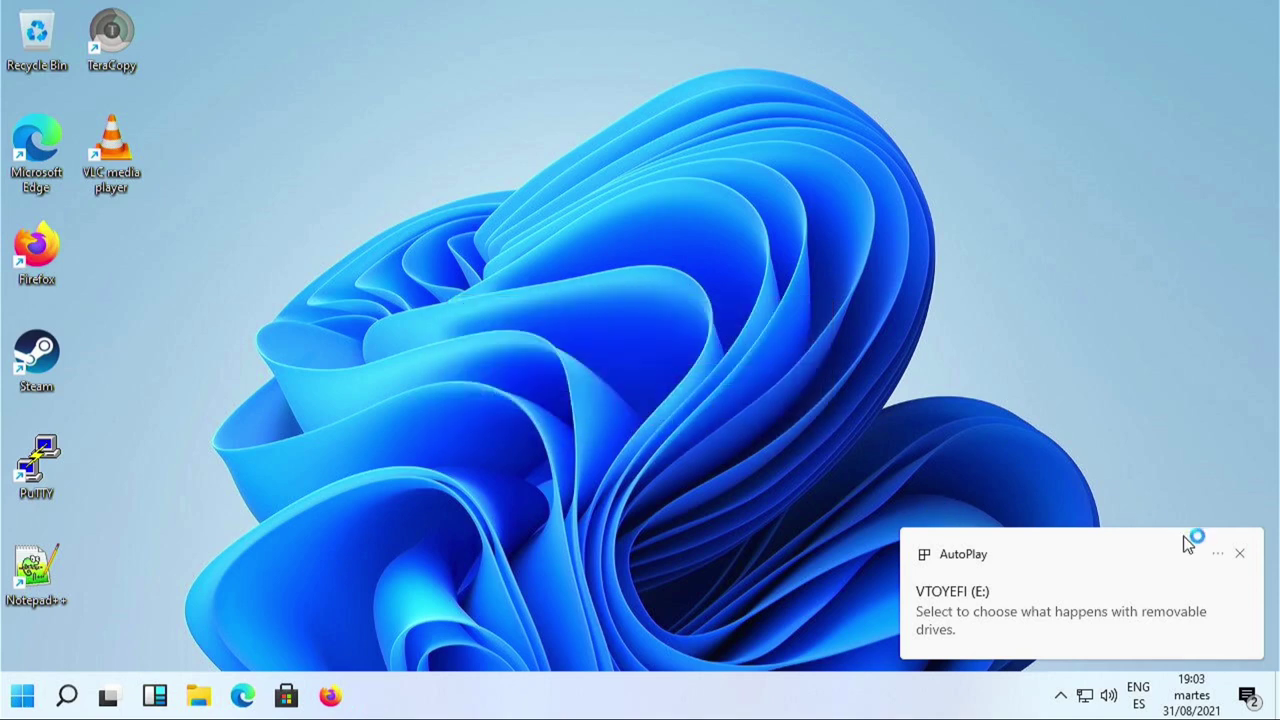
Open the Sistemas (D:) drive from its notification and select the debian-10.7.0-amd64-netinst ISO.
{"action": "left_click", "coordinate": [1240, 554]}
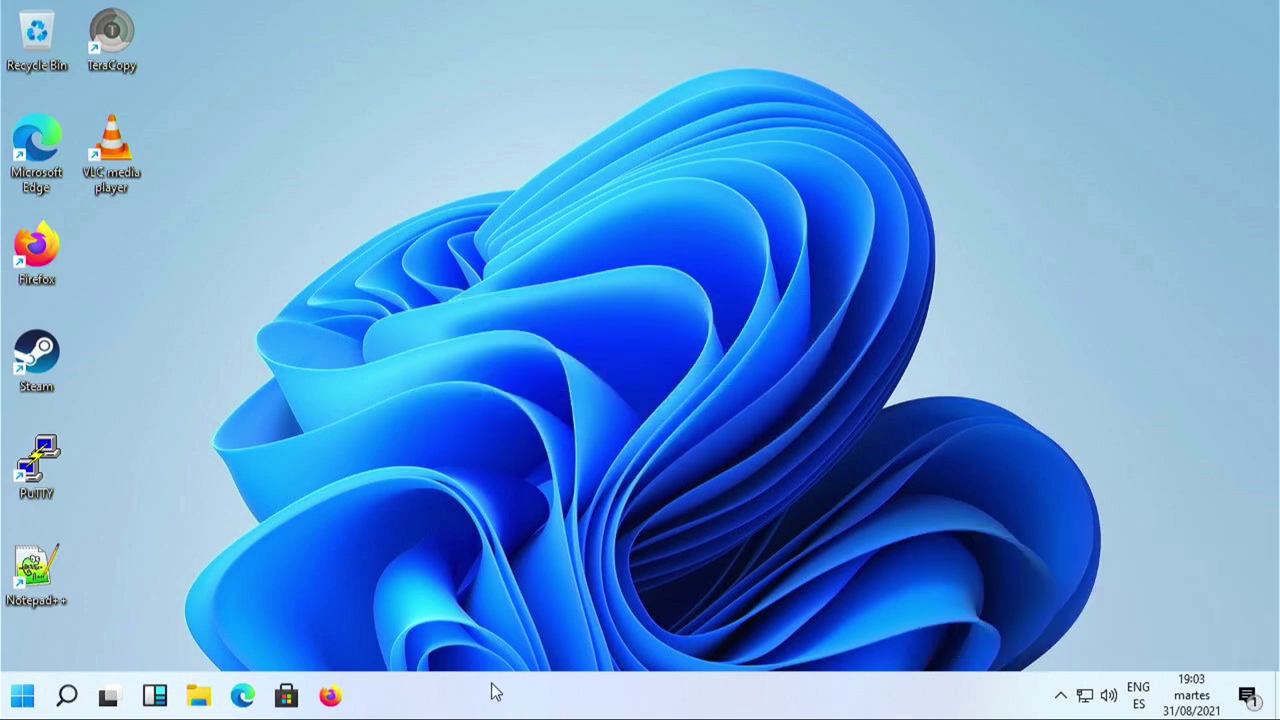
{"action": "left_click", "coordinate": [840, 131]}
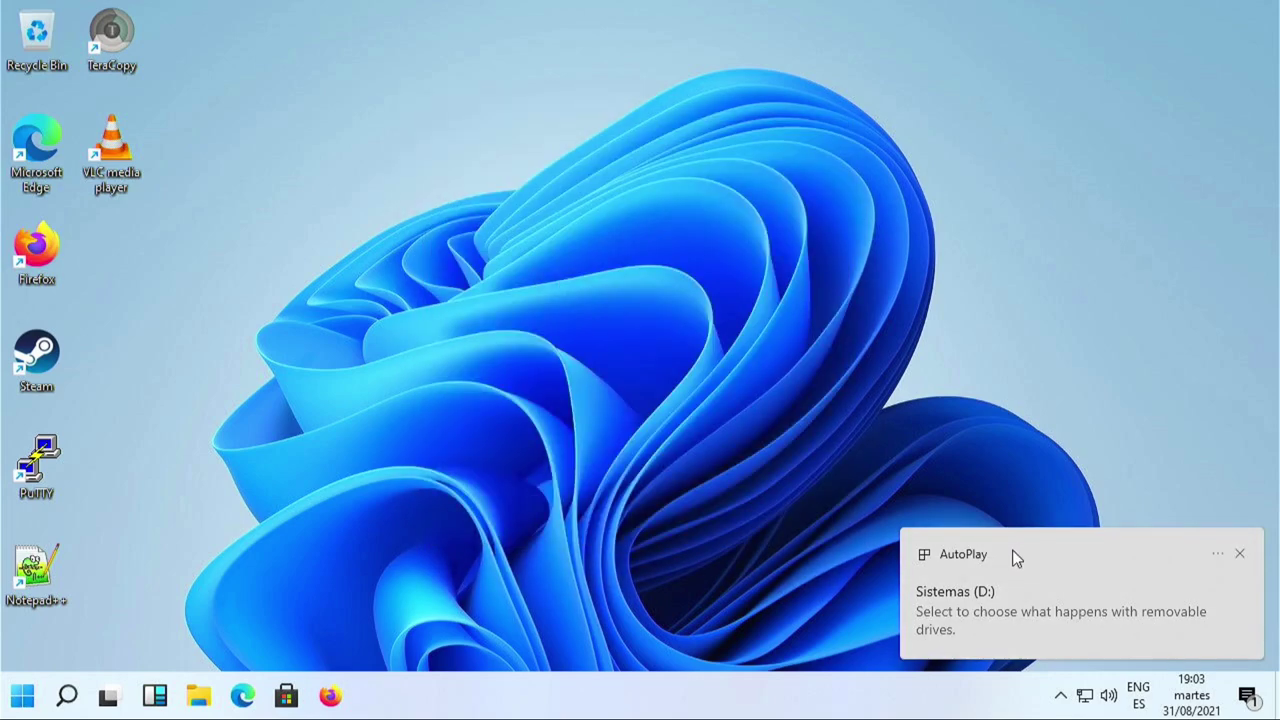
{"action": "left_click", "coordinate": [1014, 557]}
{"action": "left_click", "coordinate": [1080, 195]}
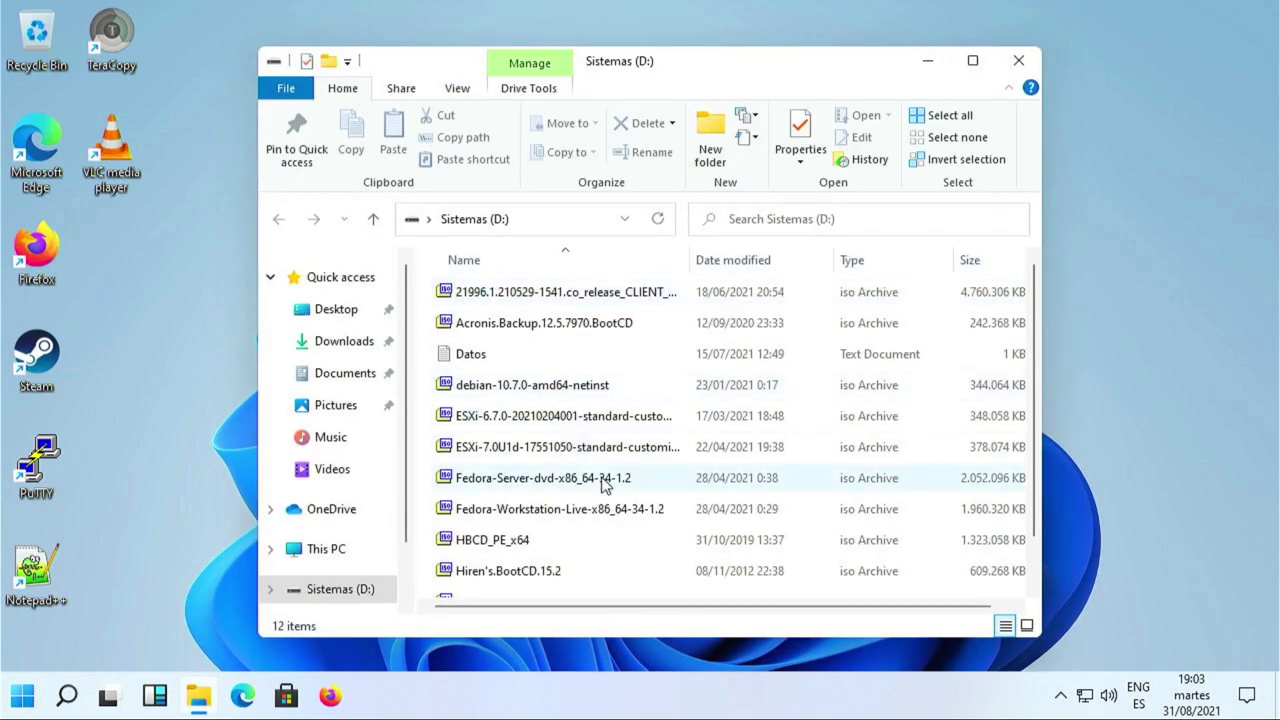
{"action": "scroll", "coordinate": [606, 486], "scroll_direction": "down", "scroll_amount": 1}
{"action": "left_click", "coordinate": [557, 343]}
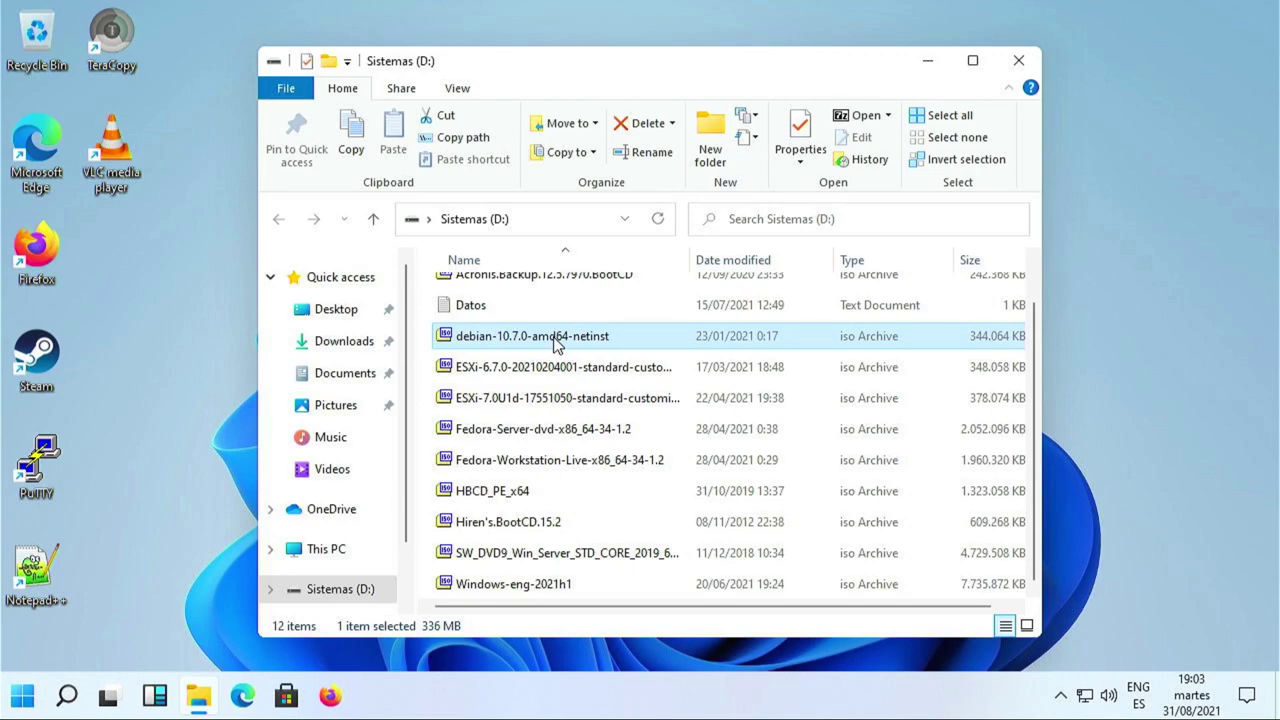
{"action": "left_click", "coordinate": [38, 692]}
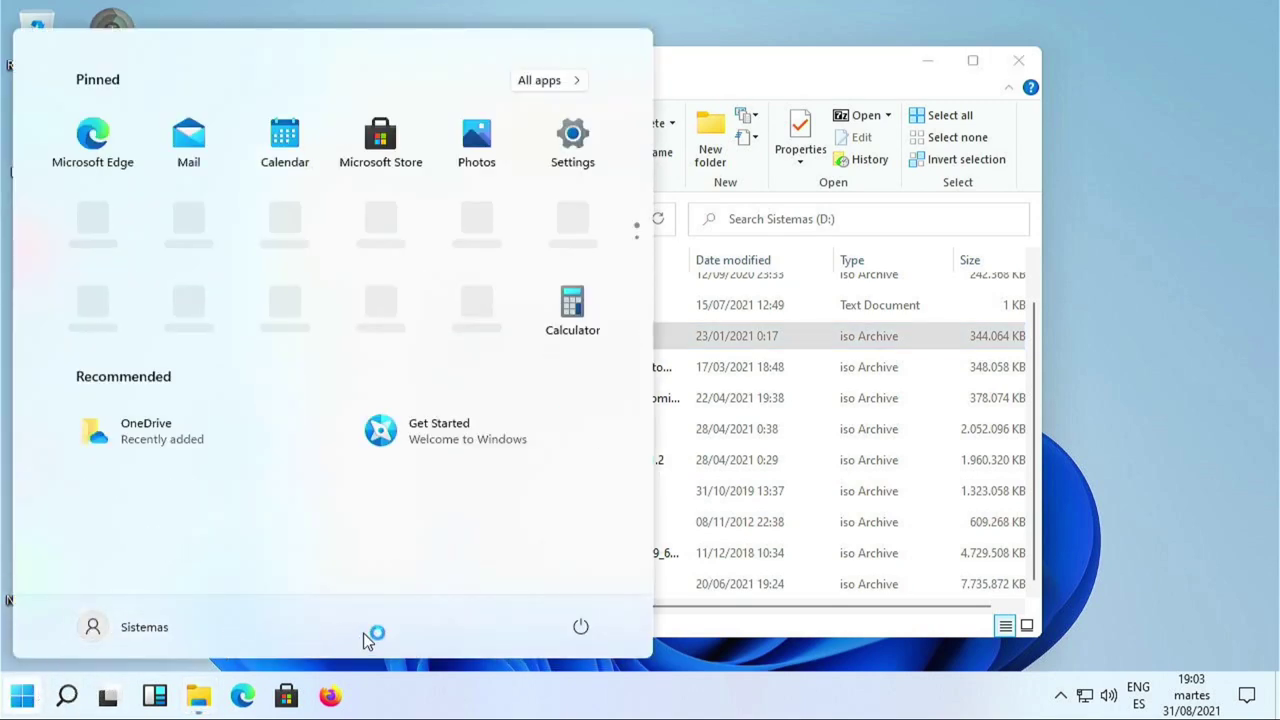
Reach More Windows features through Settings > Apps > Optional features.
{"action": "left_click", "coordinate": [570, 135]}
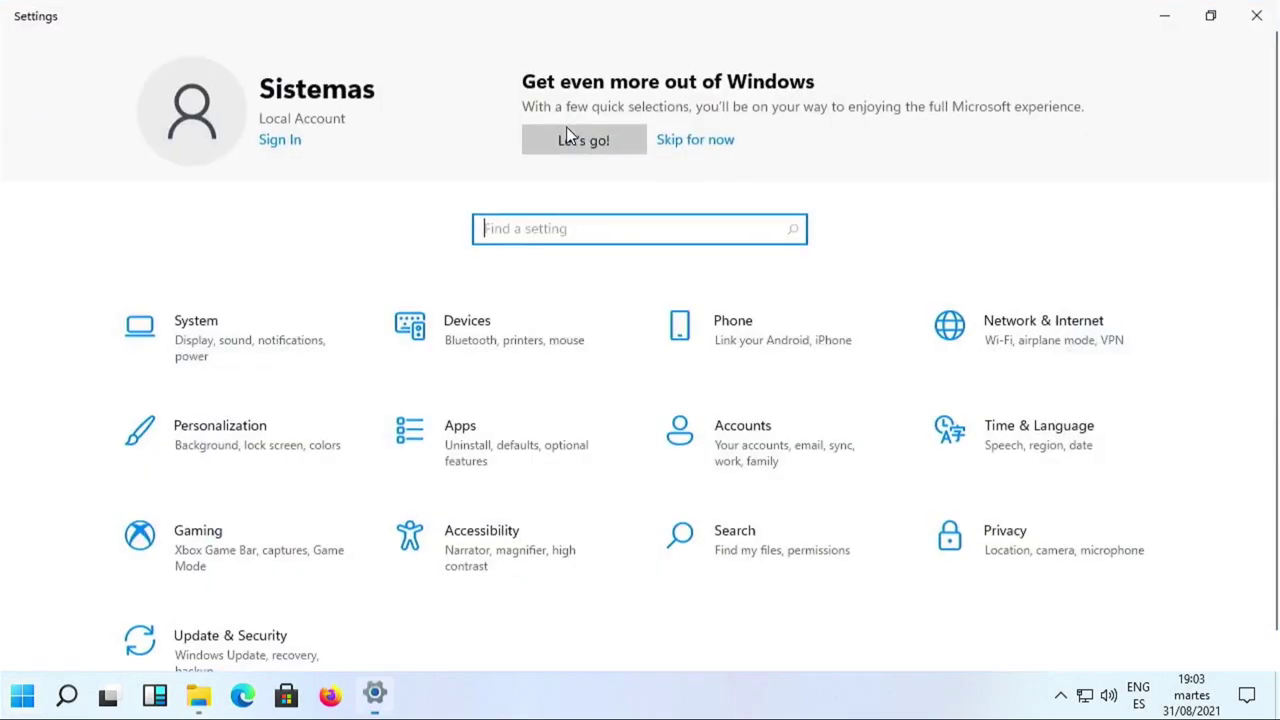
{"action": "left_click", "coordinate": [475, 477]}
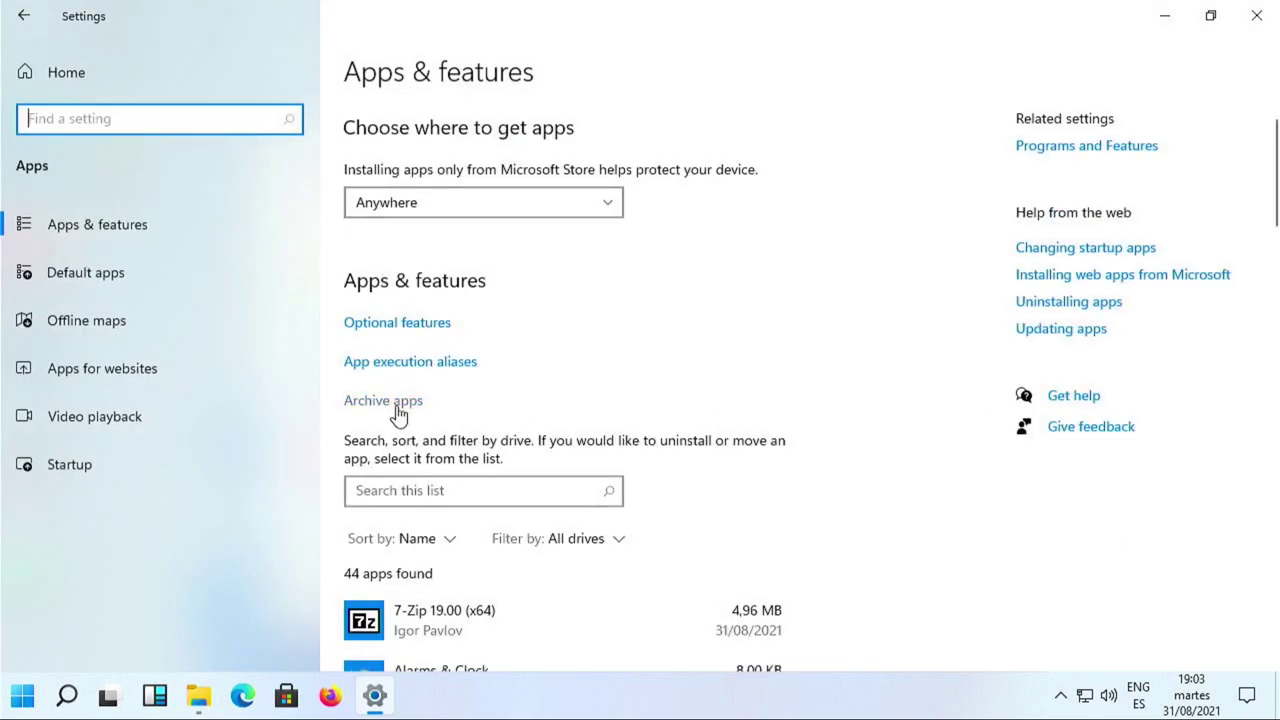
{"action": "left_click", "coordinate": [411, 326]}
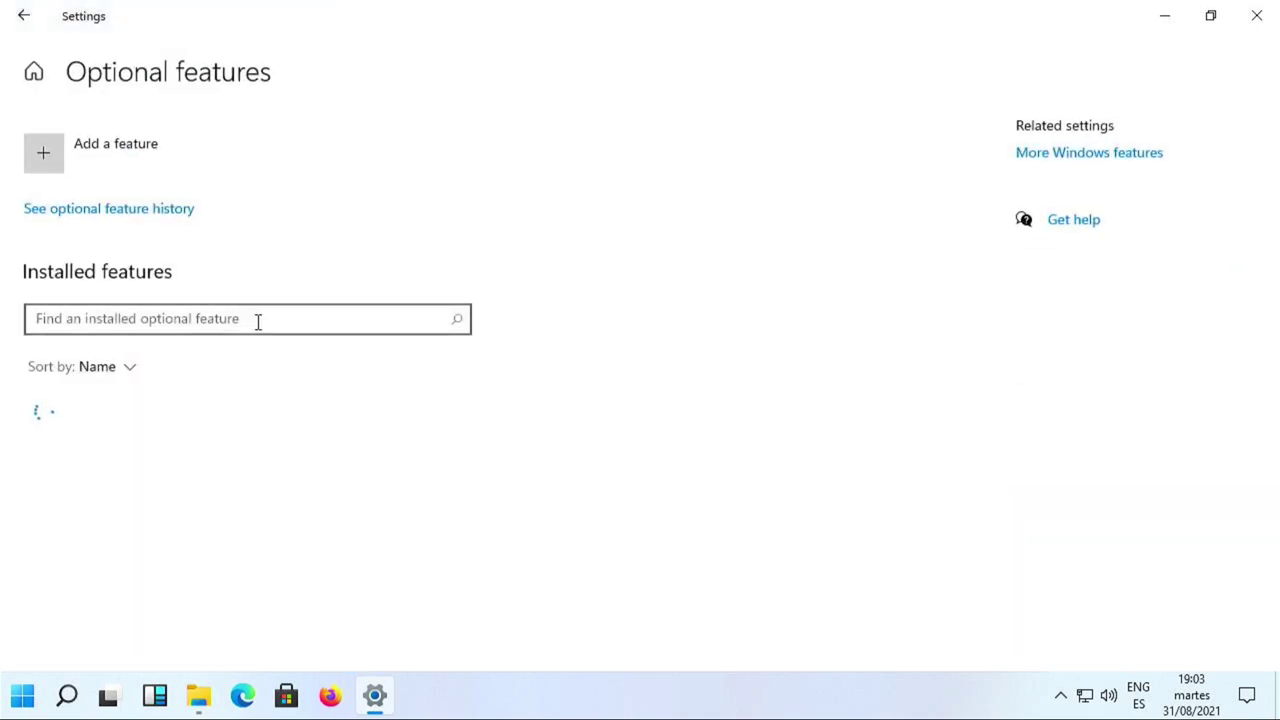
{"action": "left_click", "coordinate": [1120, 160]}
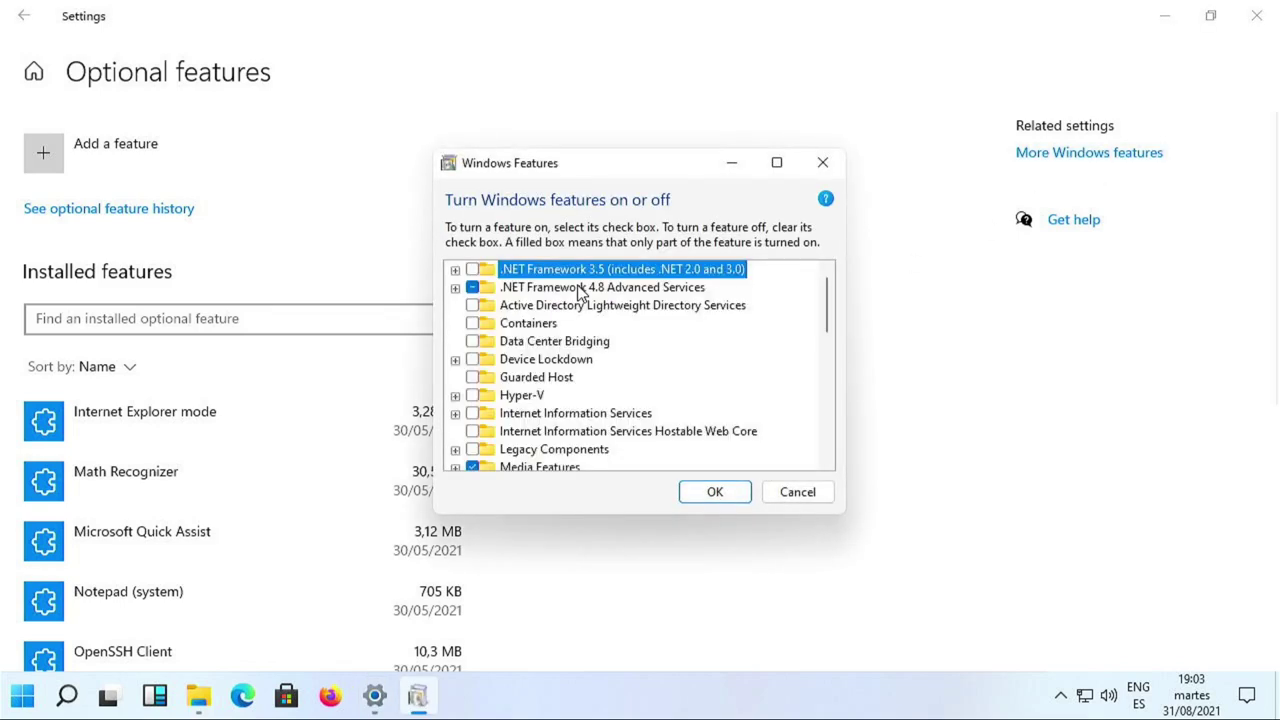
Tick the Hyper-V feature in the Windows Features list.
{"action": "left_click", "coordinate": [472, 396]}
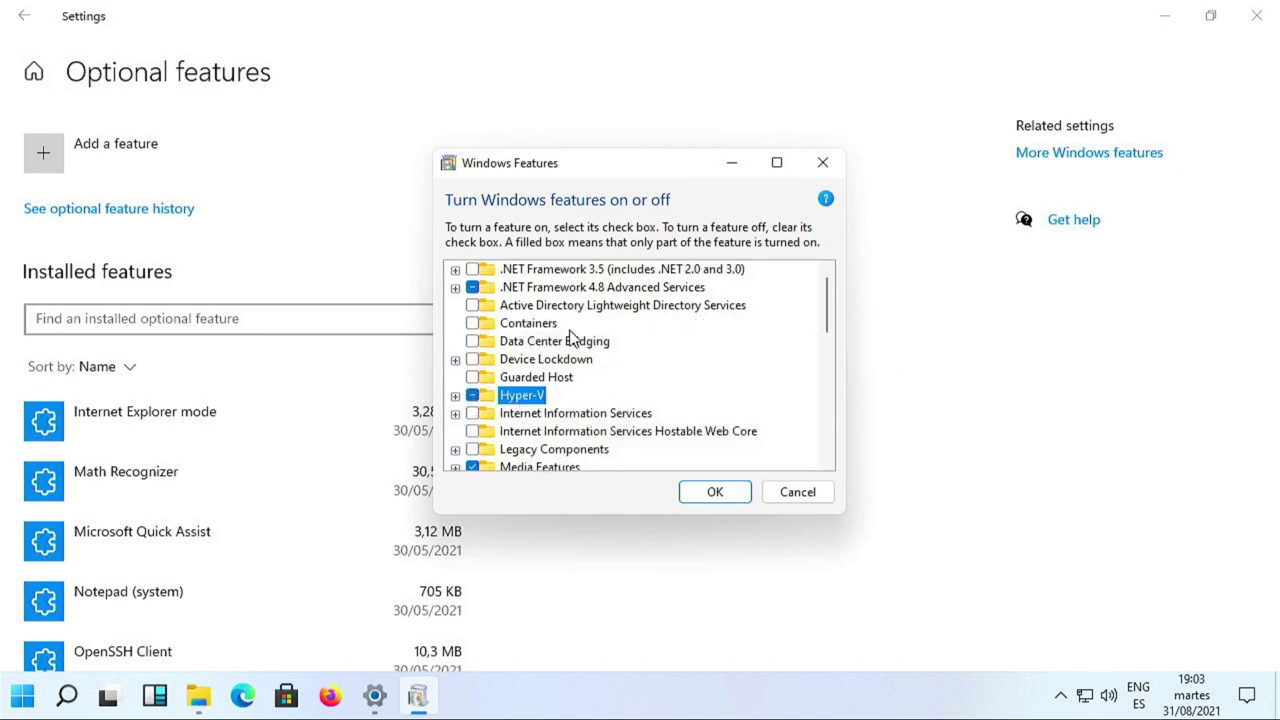
{"action": "scroll", "coordinate": [648, 386], "scroll_direction": "down", "scroll_amount": 2}
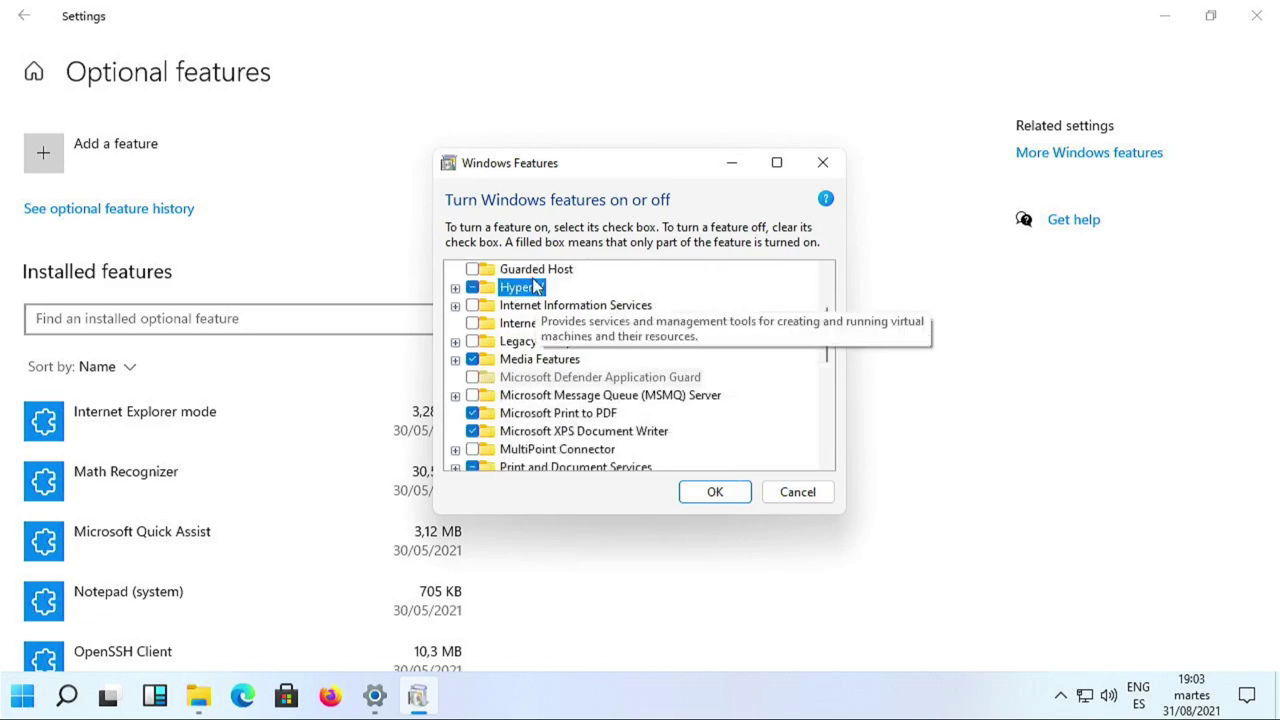
{"action": "scroll", "coordinate": [676, 453], "scroll_direction": "down", "scroll_amount": 1}
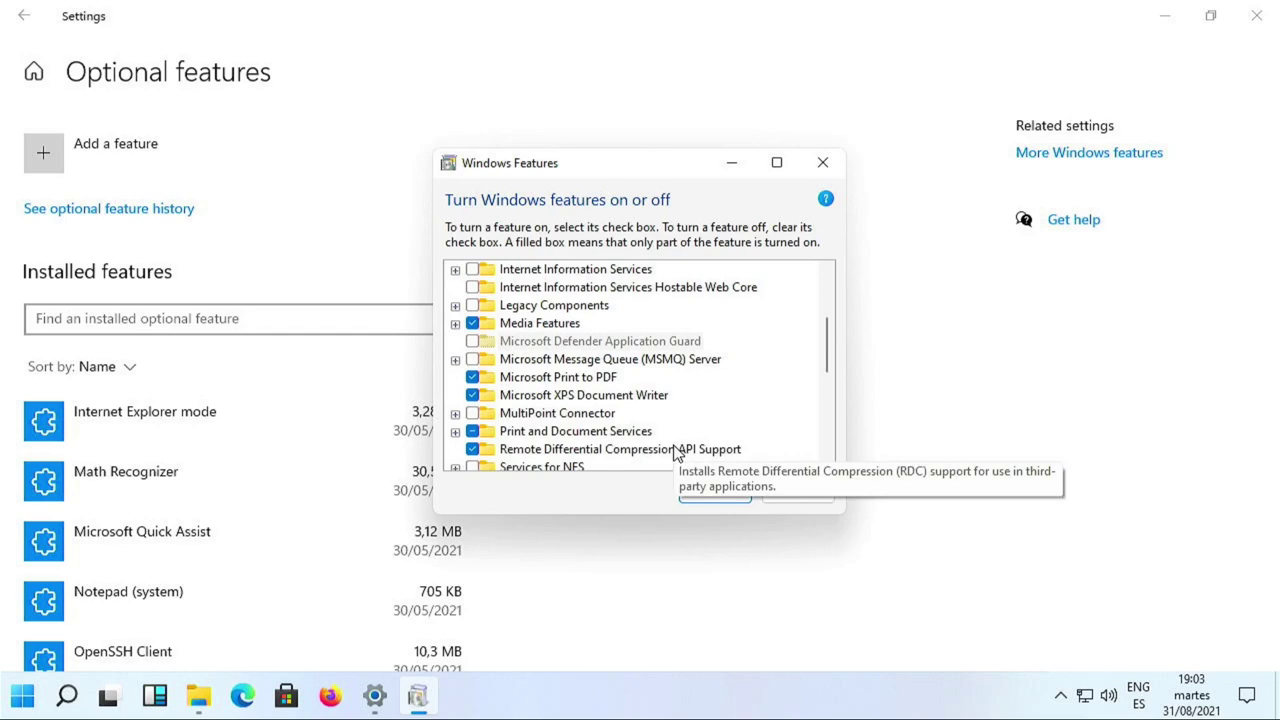
{"action": "scroll", "coordinate": [676, 453], "scroll_direction": "down", "scroll_amount": 3}
{"action": "scroll", "coordinate": [675, 453], "scroll_direction": "down", "scroll_amount": 3}
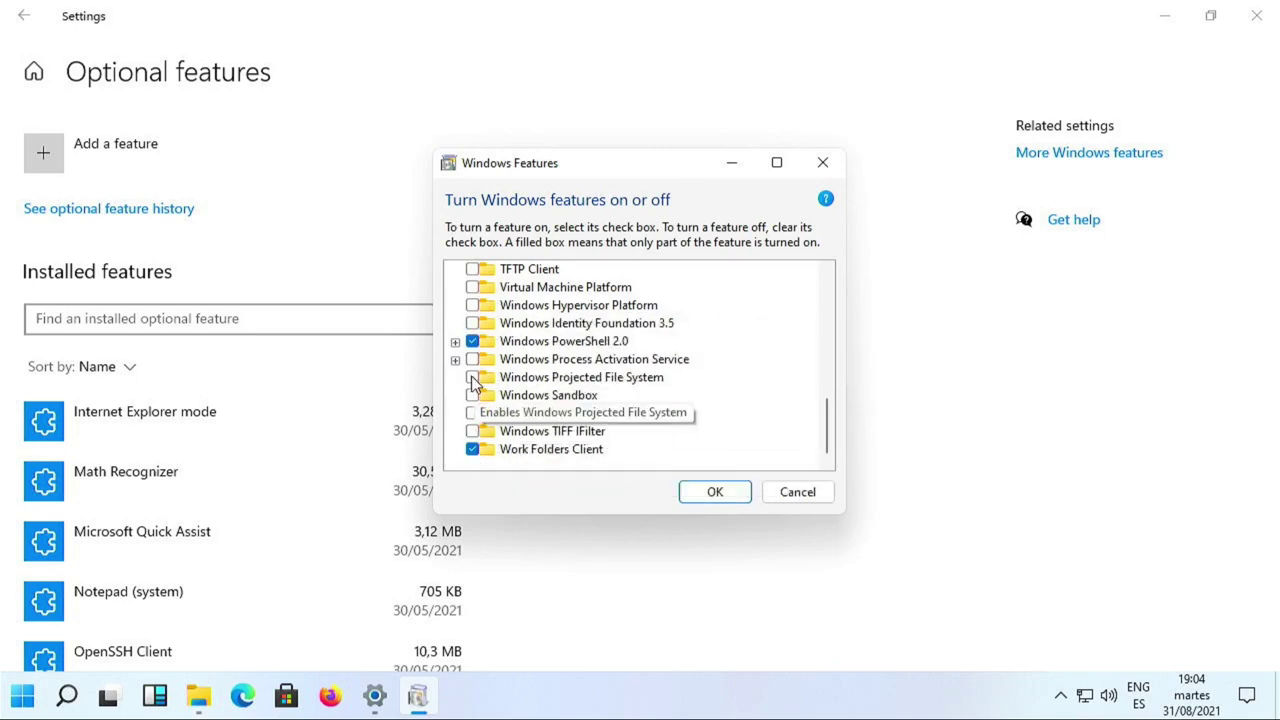
{"action": "scroll", "coordinate": [529, 394], "scroll_direction": "up", "scroll_amount": 3}
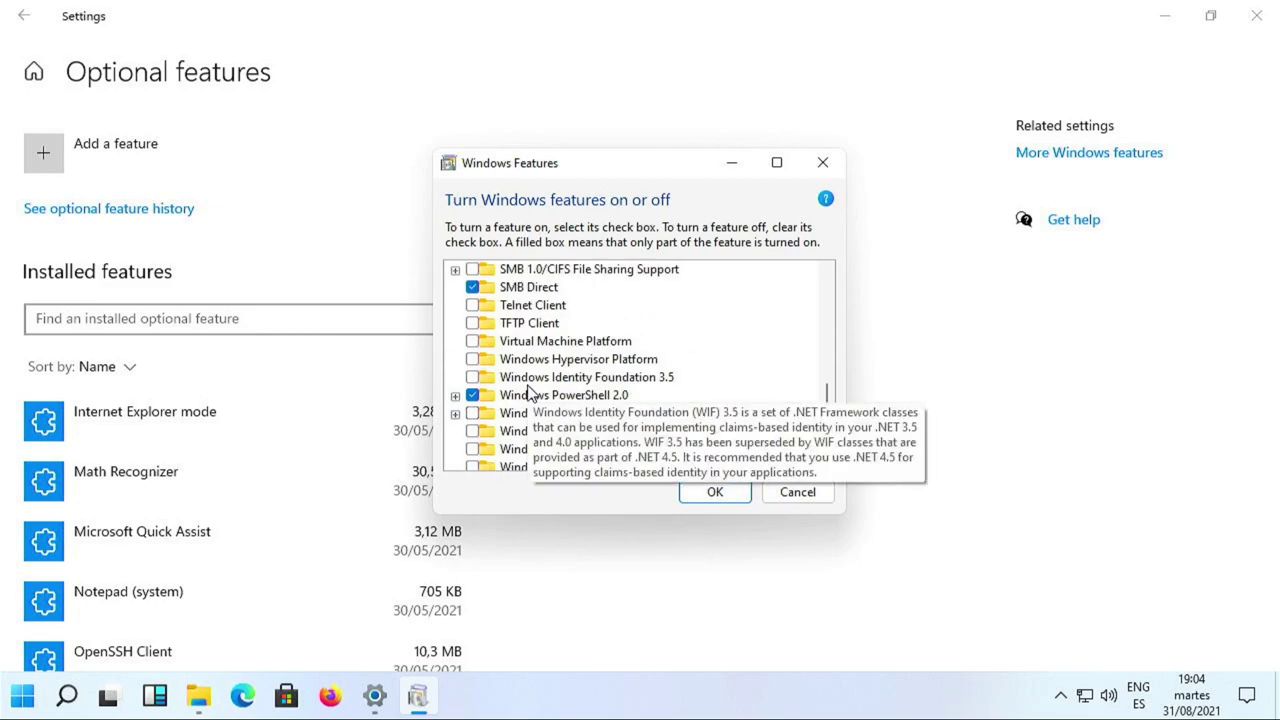
{"action": "scroll", "coordinate": [529, 394], "scroll_direction": "up", "scroll_amount": 2}
{"action": "scroll", "coordinate": [529, 394], "scroll_direction": "up", "scroll_amount": 2}
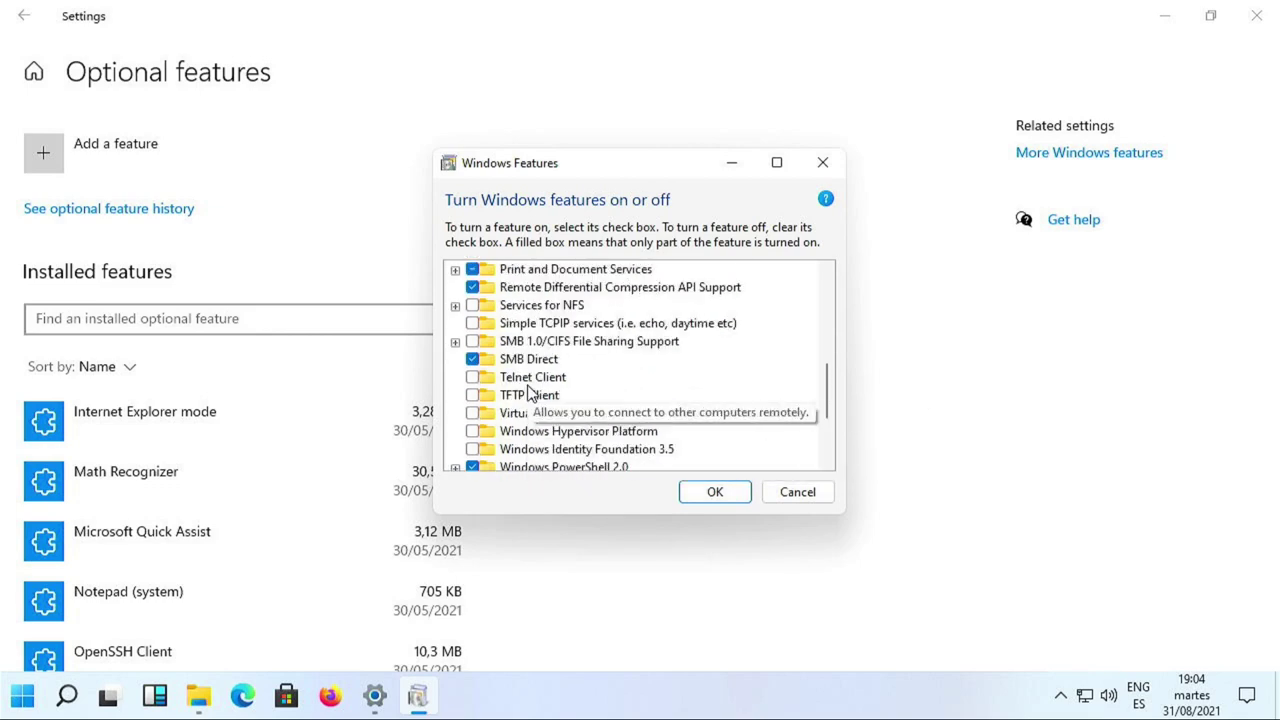
{"action": "scroll", "coordinate": [529, 394], "scroll_direction": "up", "scroll_amount": 3}
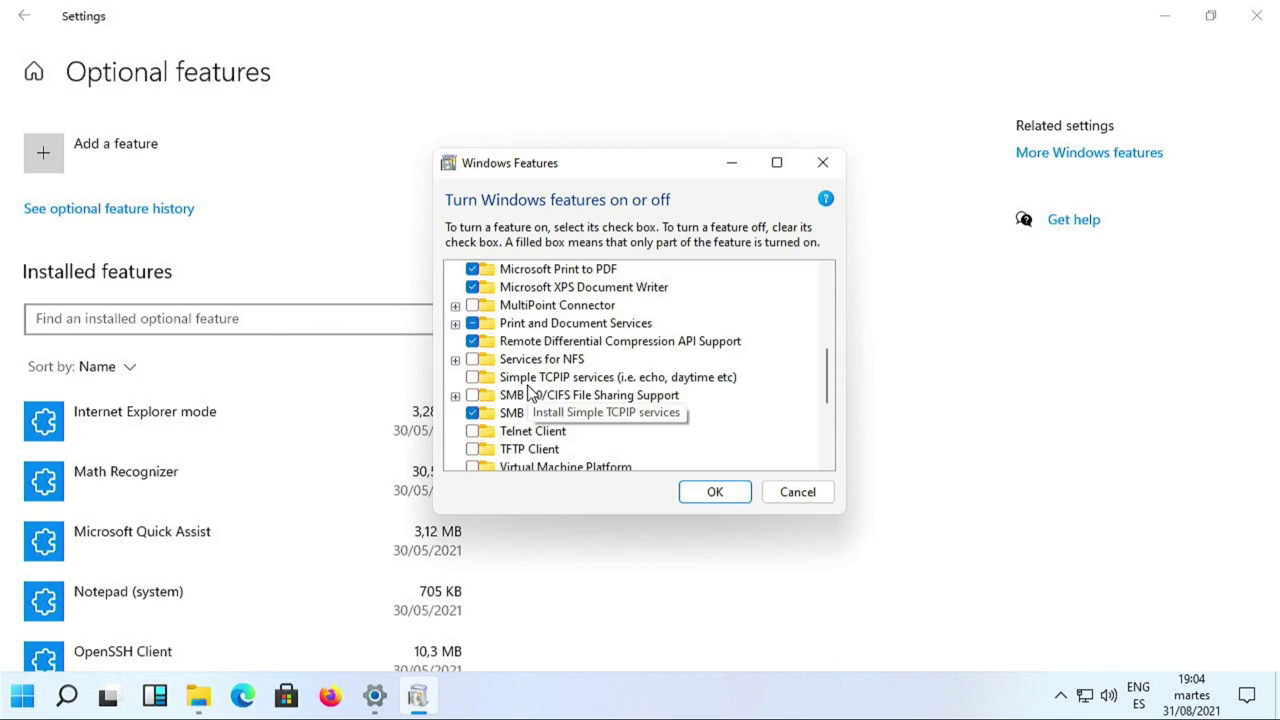
{"action": "scroll", "coordinate": [529, 394], "scroll_direction": "up", "scroll_amount": 2}
{"action": "scroll", "coordinate": [529, 394], "scroll_direction": "up", "scroll_amount": 2}
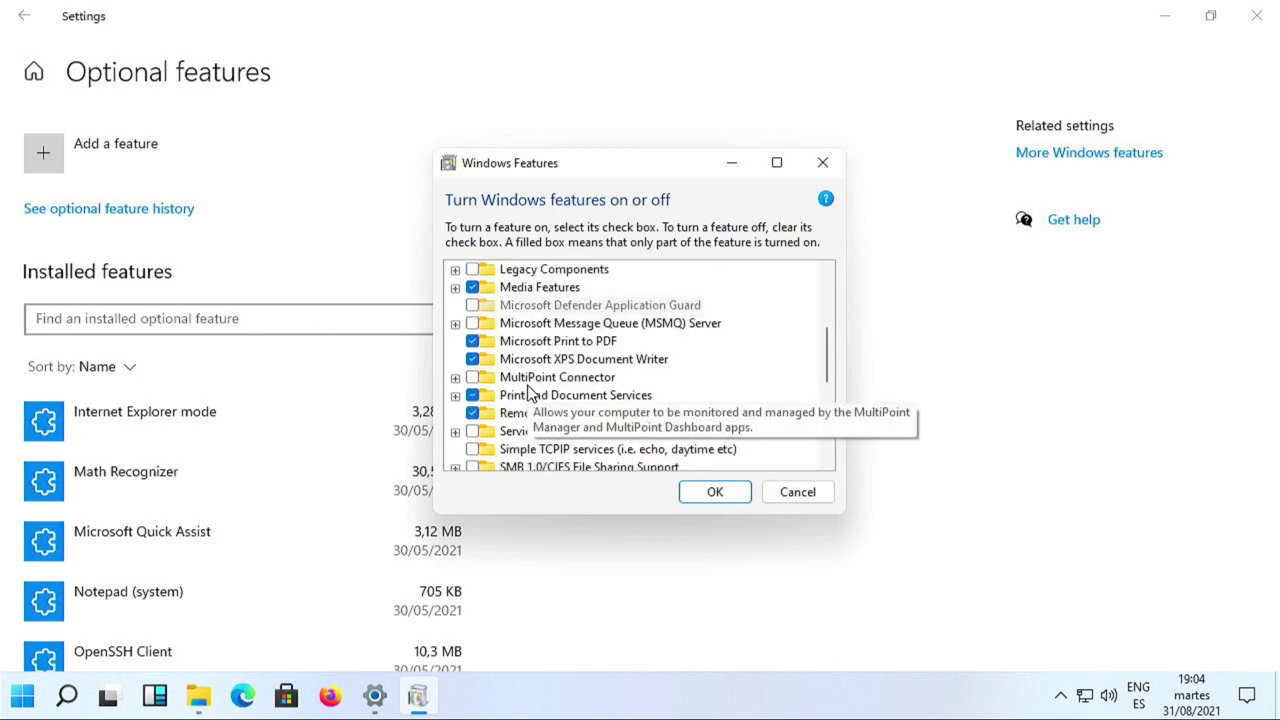
{"action": "scroll", "coordinate": [529, 394], "scroll_direction": "up", "scroll_amount": 3}
{"action": "scroll", "coordinate": [529, 394], "scroll_direction": "up", "scroll_amount": 3}
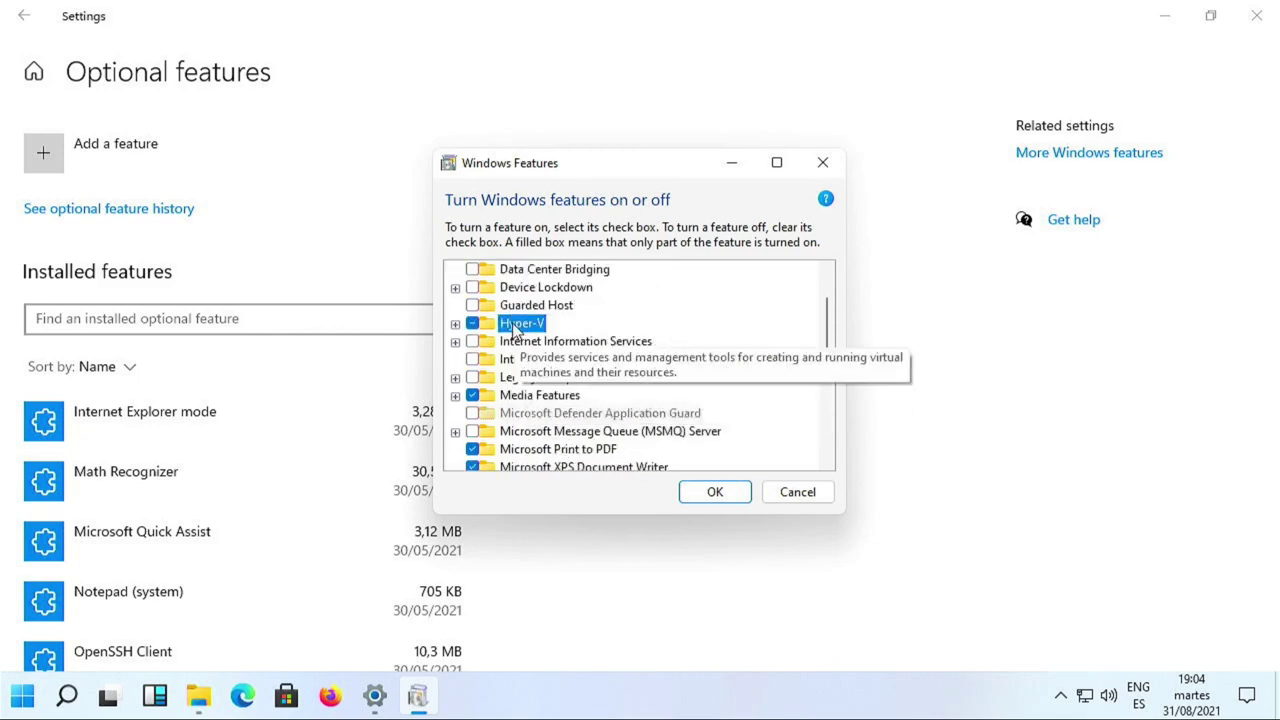
Confirm Hyper-V's Management Tools sub-items are ticked and apply the changes.
{"action": "left_click", "coordinate": [456, 324]}
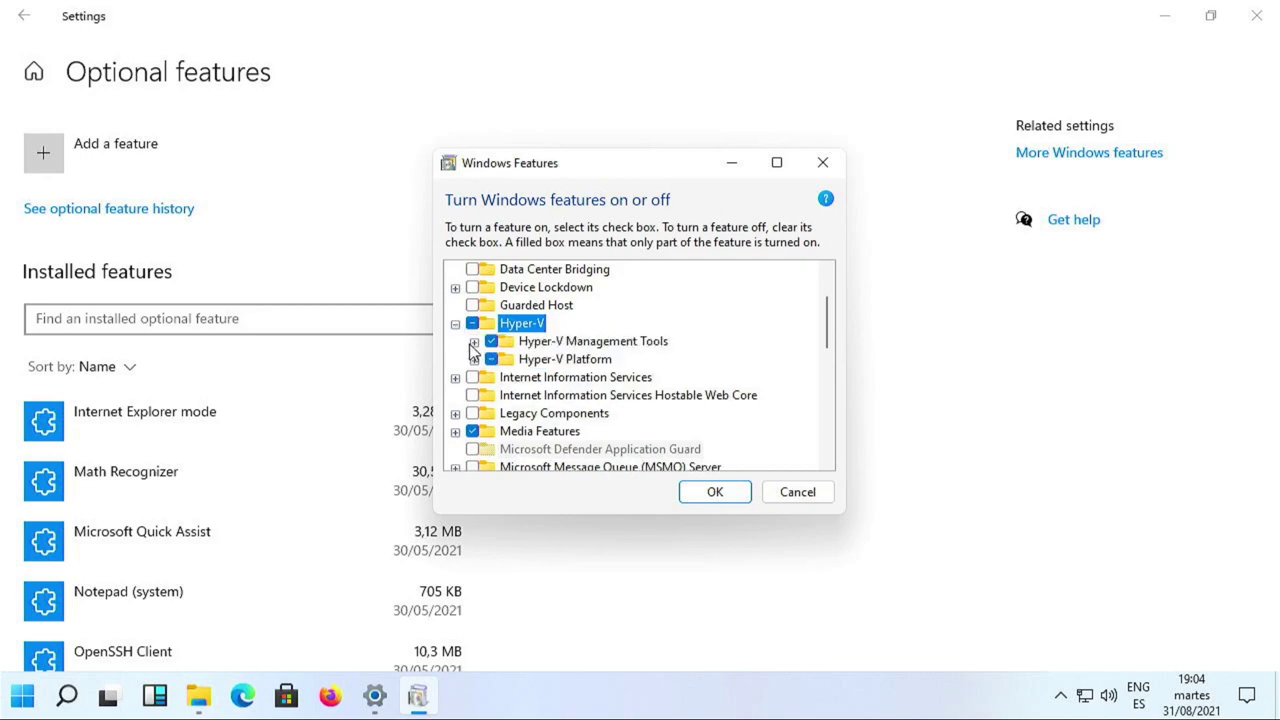
{"action": "left_click", "coordinate": [545, 343]}
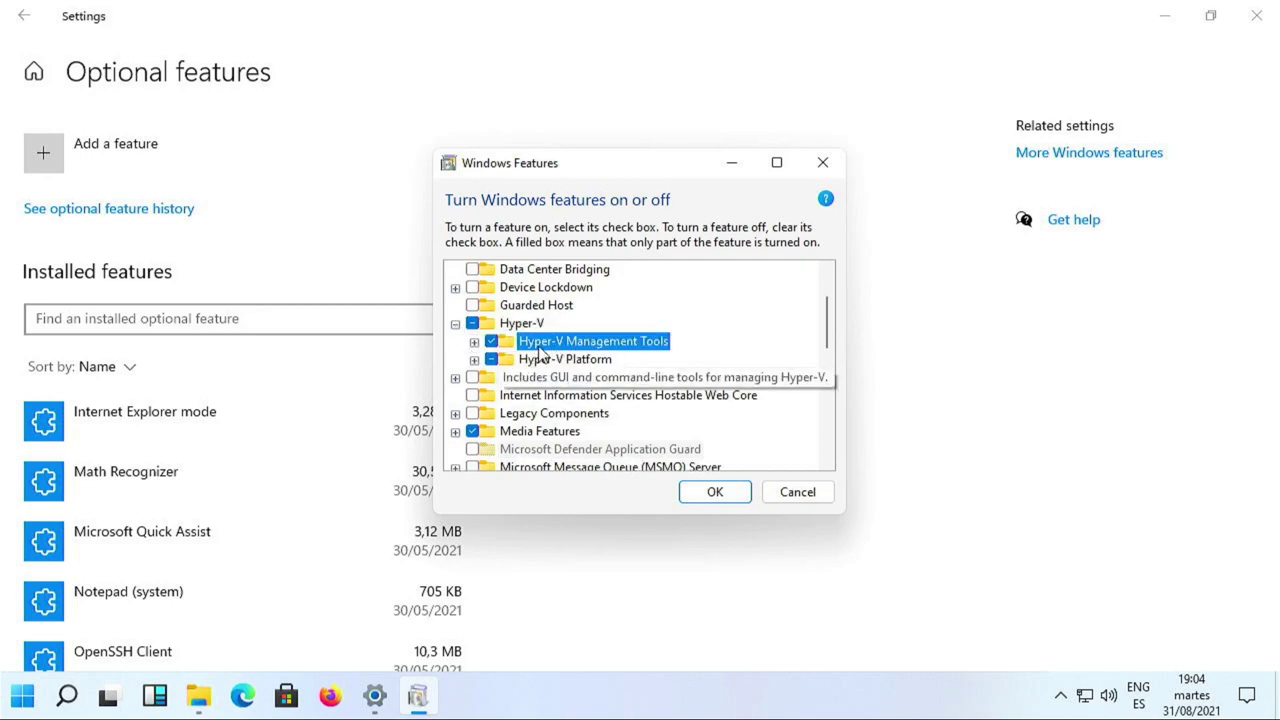
{"action": "left_click", "coordinate": [474, 342]}
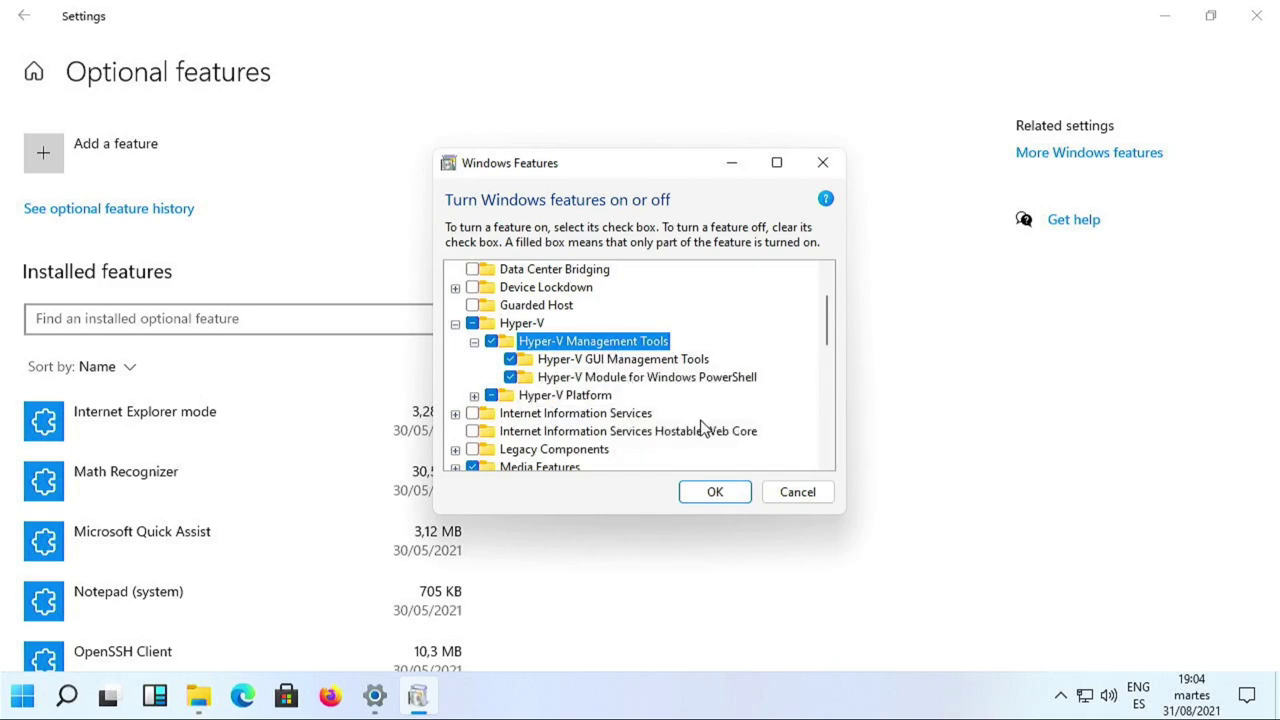
{"action": "left_click", "coordinate": [717, 494]}
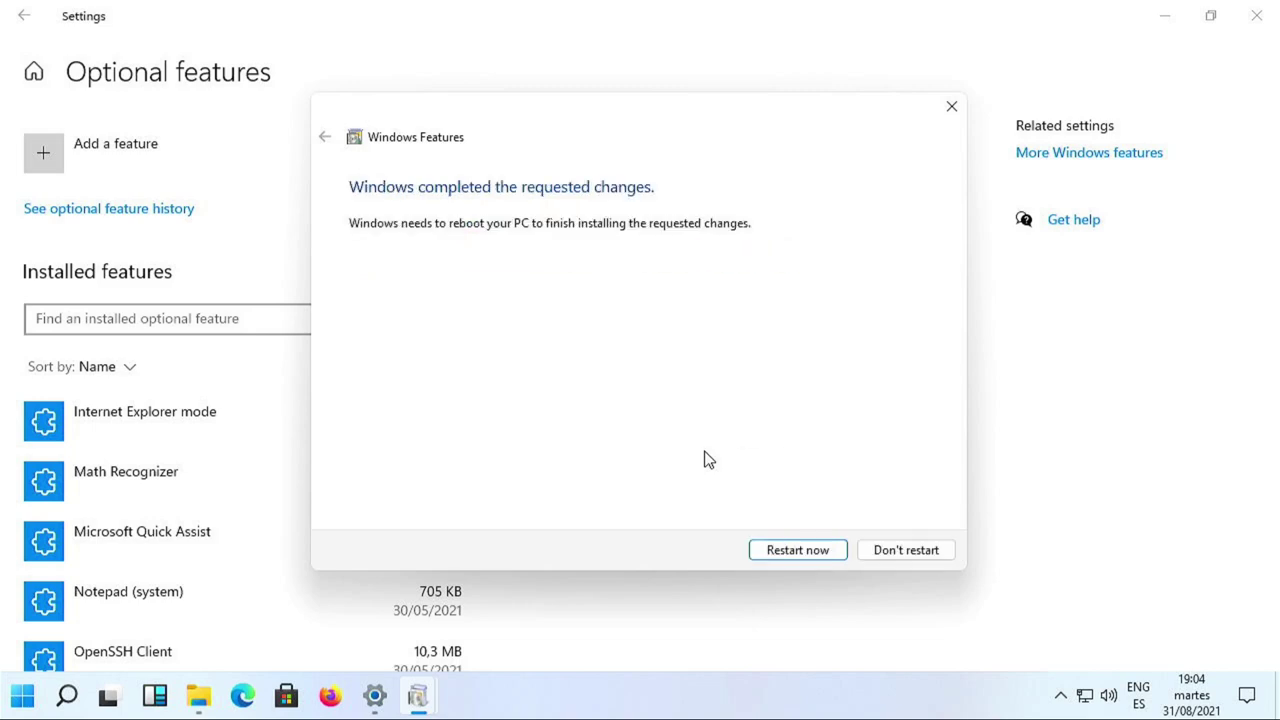
Restart the PC now to finish installing Hyper-V.
{"action": "left_click", "coordinate": [792, 550]}
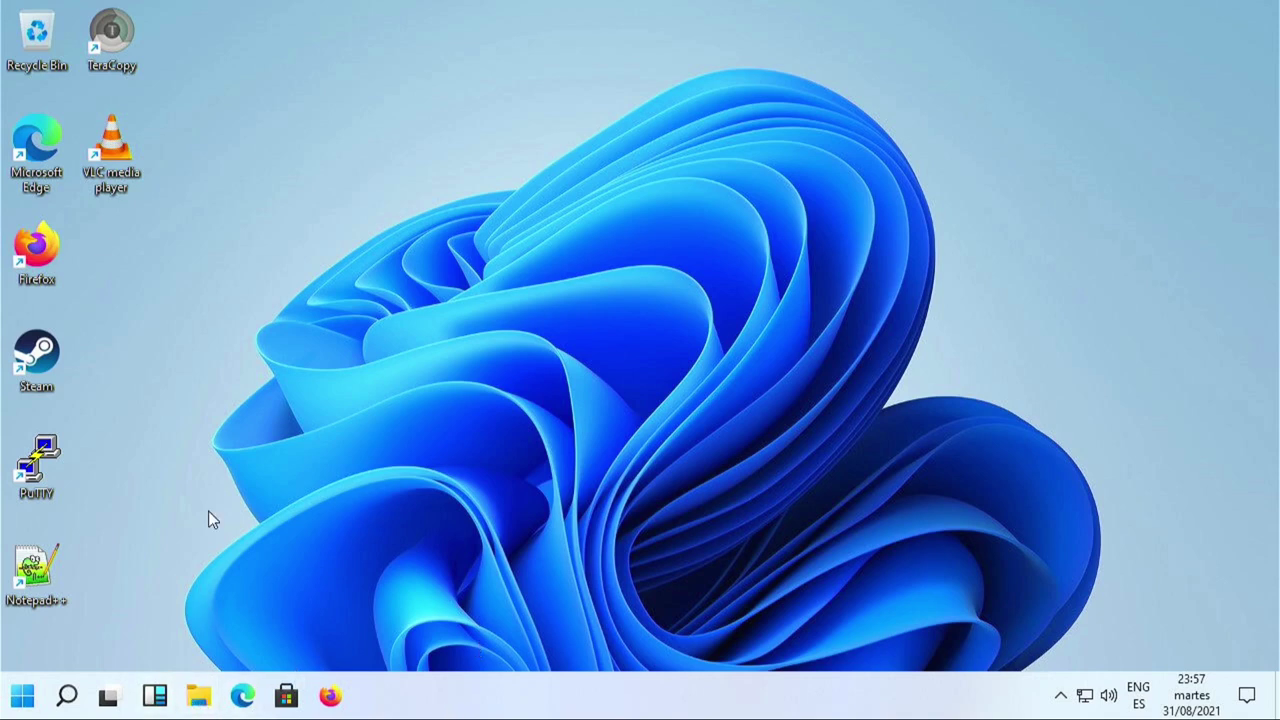
Open Windows Tools from the Start menu's All apps list.
{"action": "left_click", "coordinate": [22, 696]}
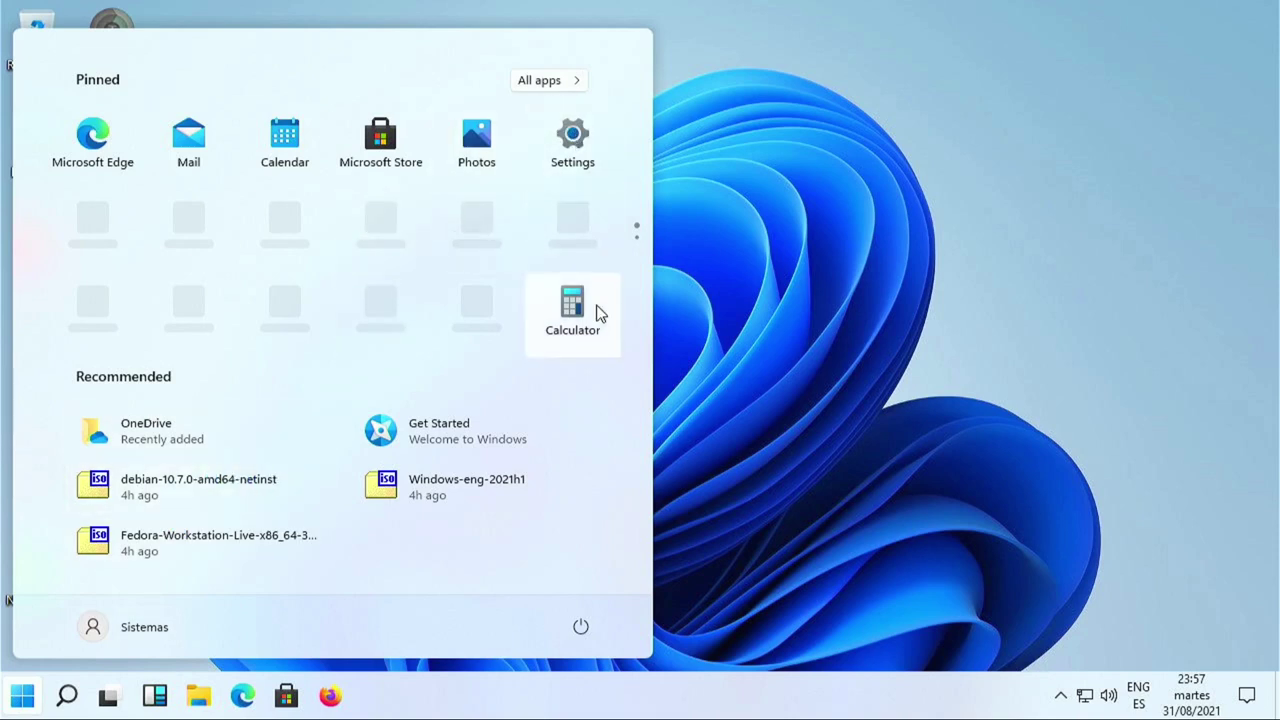
{"action": "left_click", "coordinate": [638, 244]}
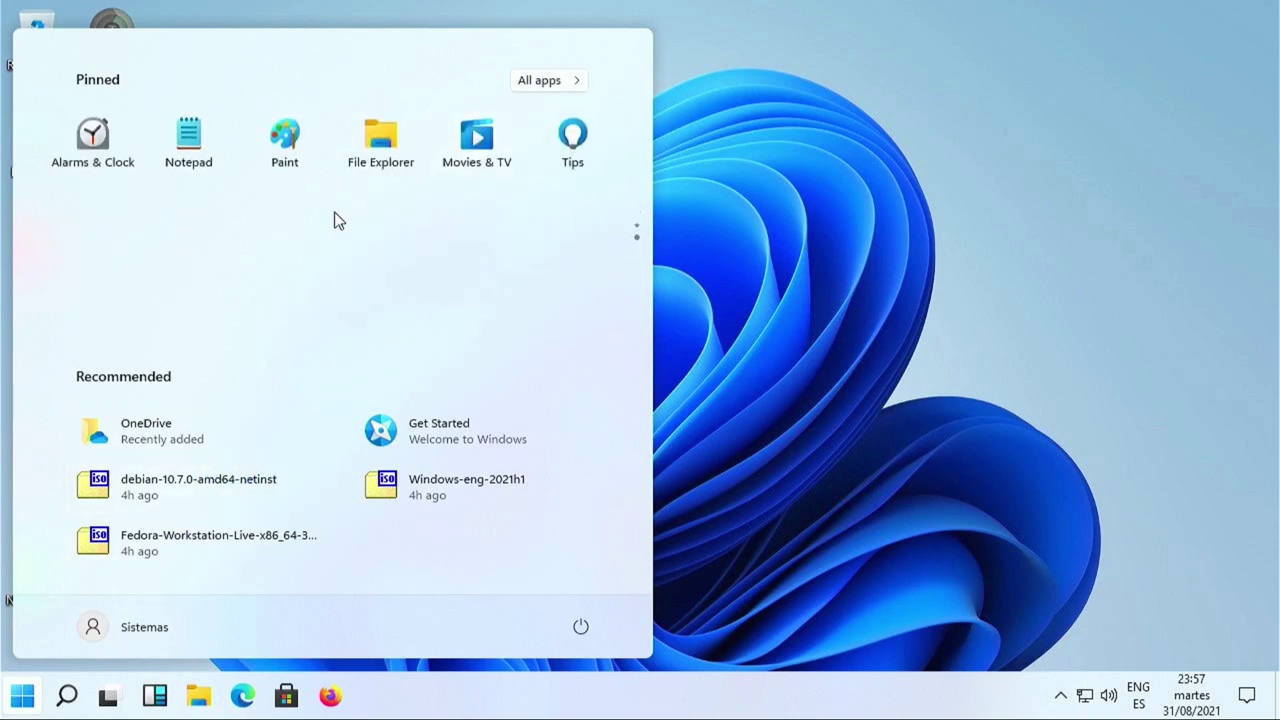
{"action": "left_click", "coordinate": [548, 81]}
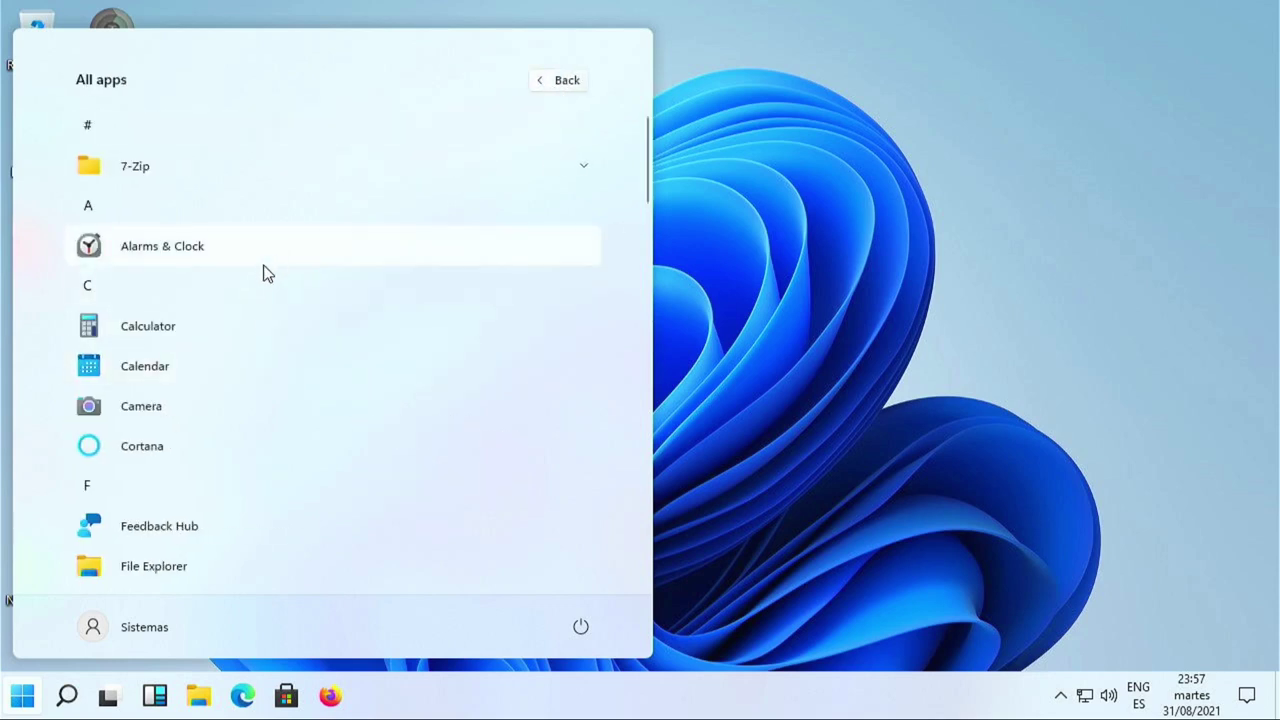
{"action": "scroll", "coordinate": [260, 386], "scroll_direction": "down", "scroll_amount": 3}
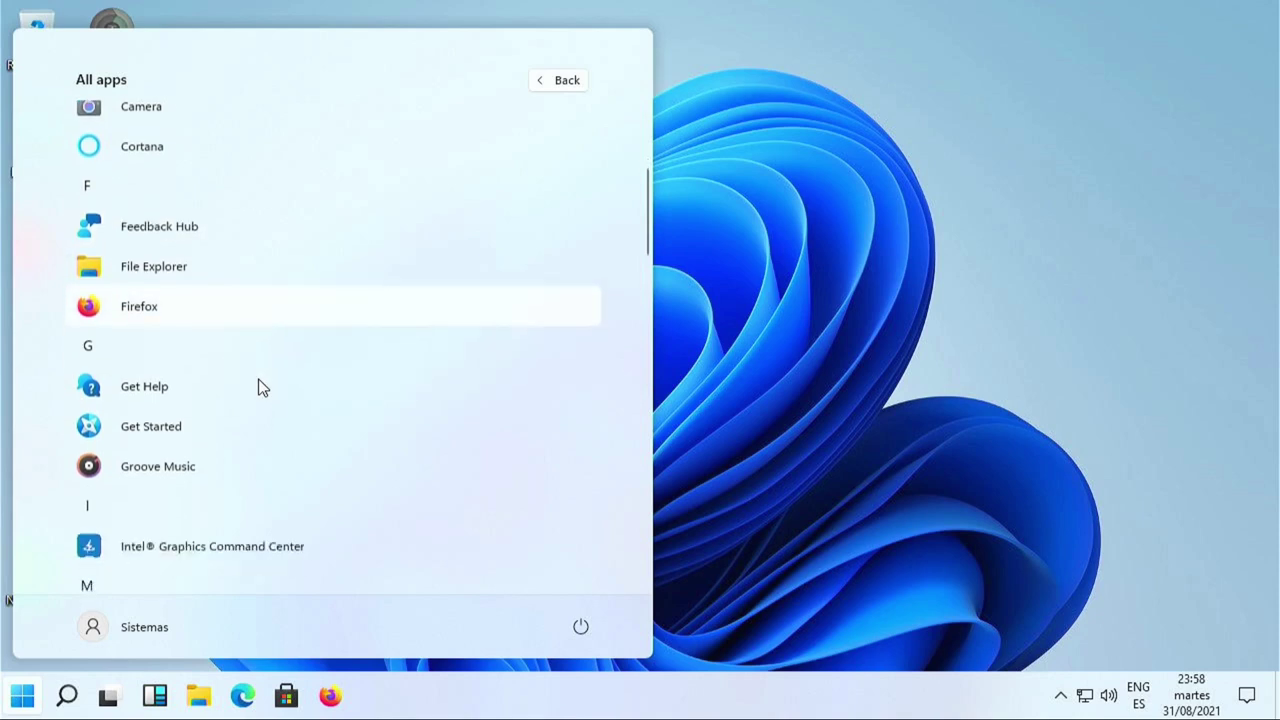
{"action": "scroll", "coordinate": [260, 386], "scroll_direction": "down", "scroll_amount": 5}
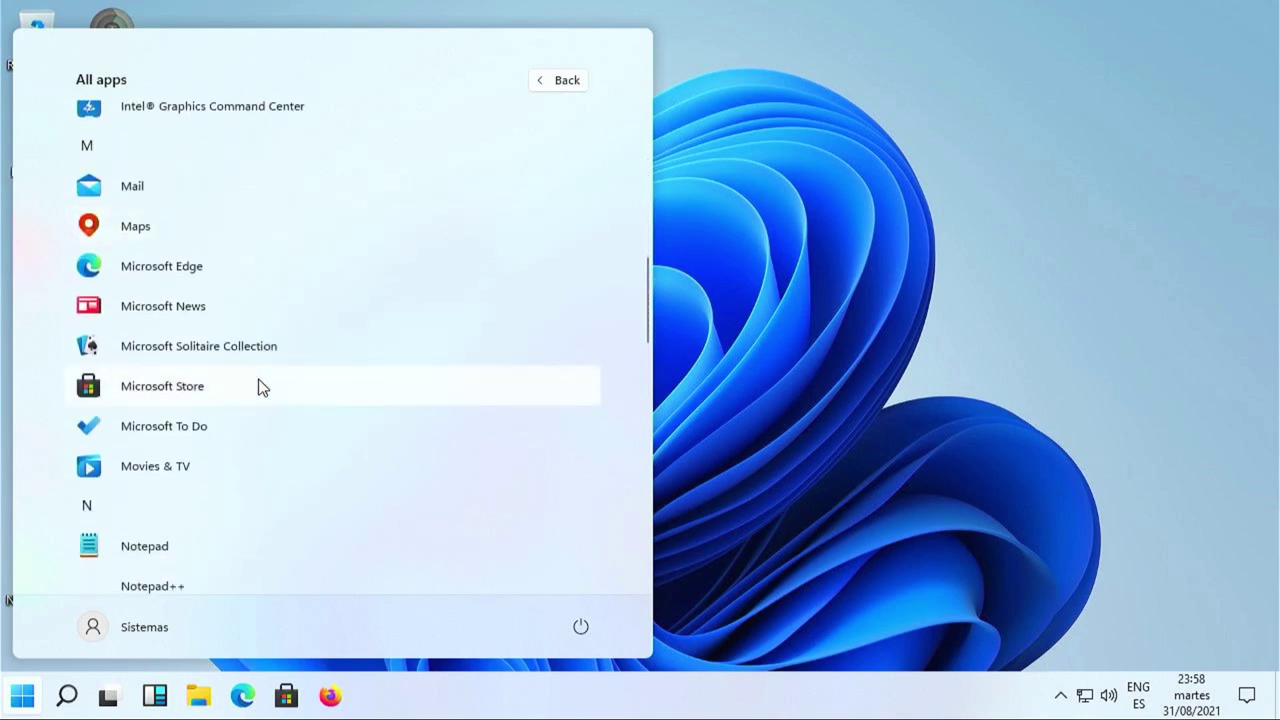
{"action": "scroll", "coordinate": [258, 387], "scroll_direction": "down", "scroll_amount": 3}
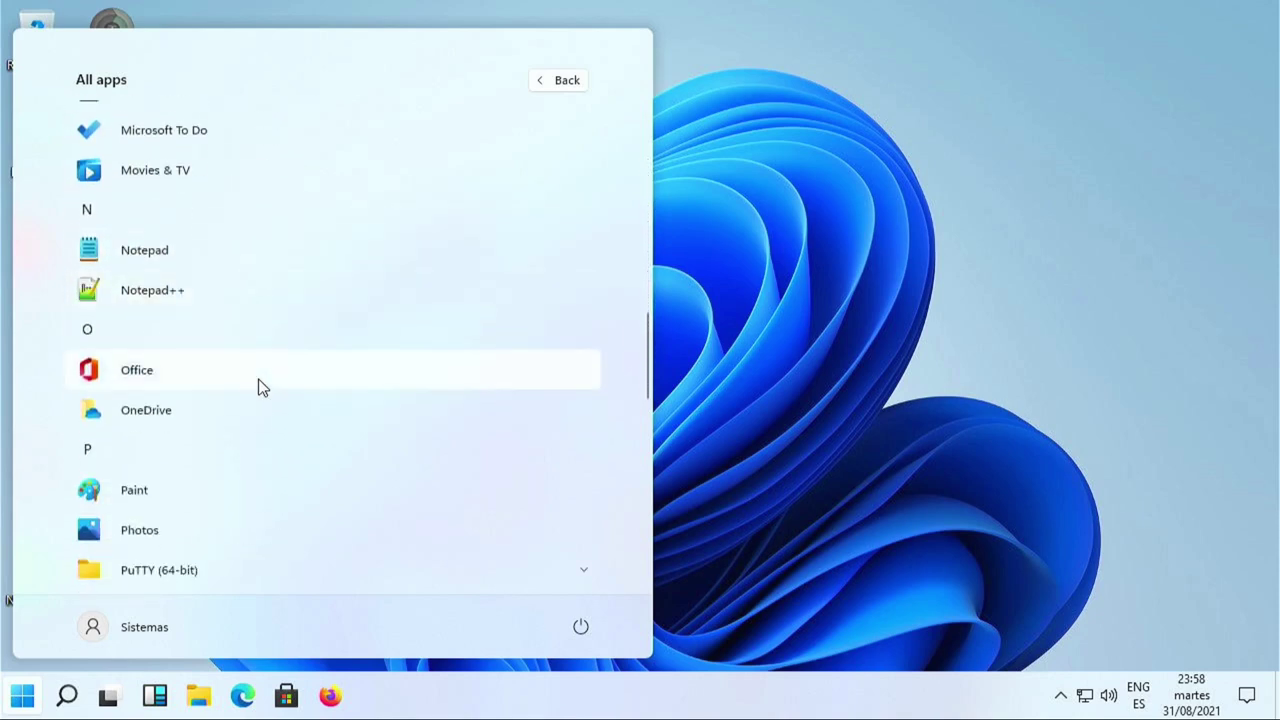
{"action": "scroll", "coordinate": [258, 387], "scroll_direction": "down", "scroll_amount": 3}
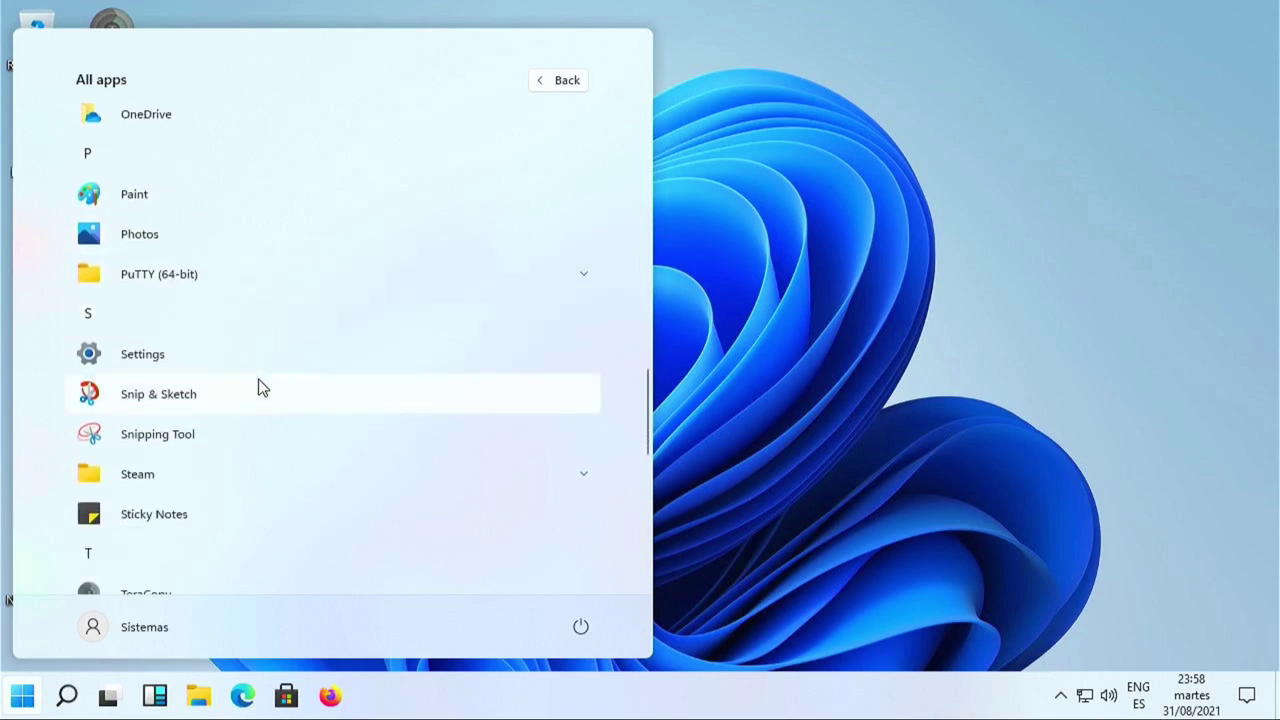
{"action": "scroll", "coordinate": [258, 387], "scroll_direction": "down", "scroll_amount": 4}
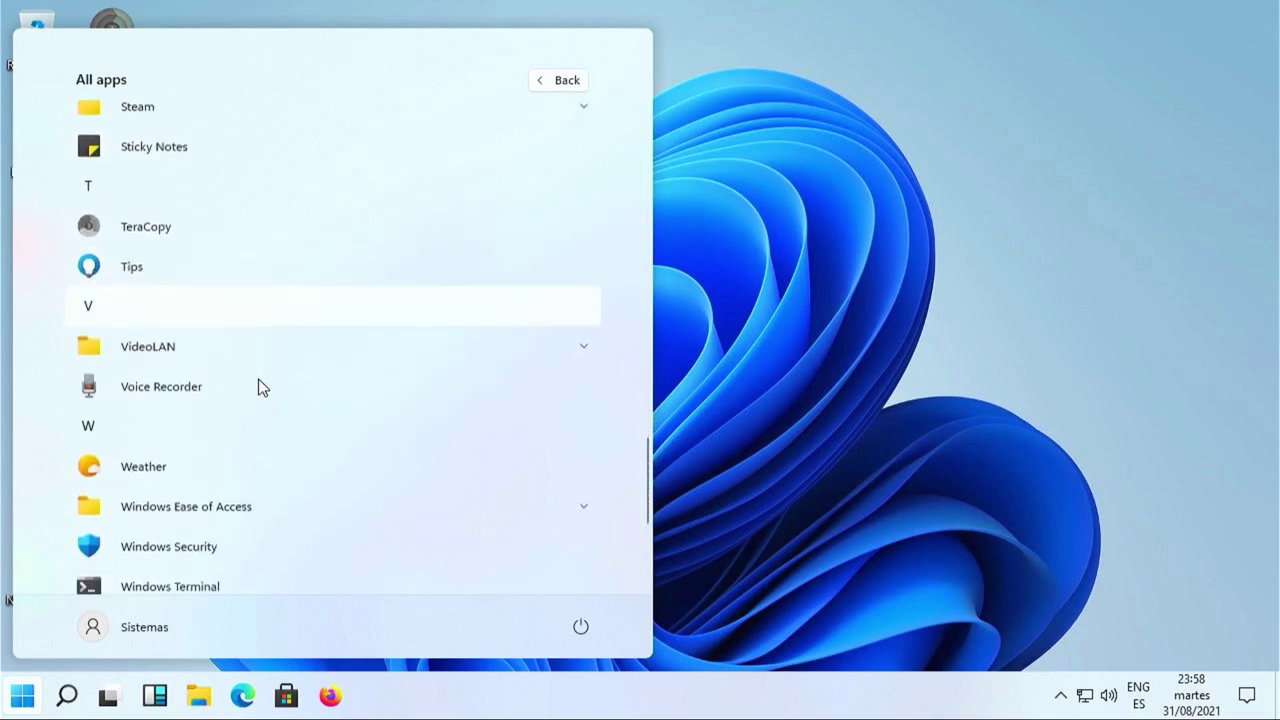
{"action": "scroll", "coordinate": [258, 387], "scroll_direction": "down", "scroll_amount": 2}
{"action": "scroll", "coordinate": [258, 387], "scroll_direction": "down", "scroll_amount": 1}
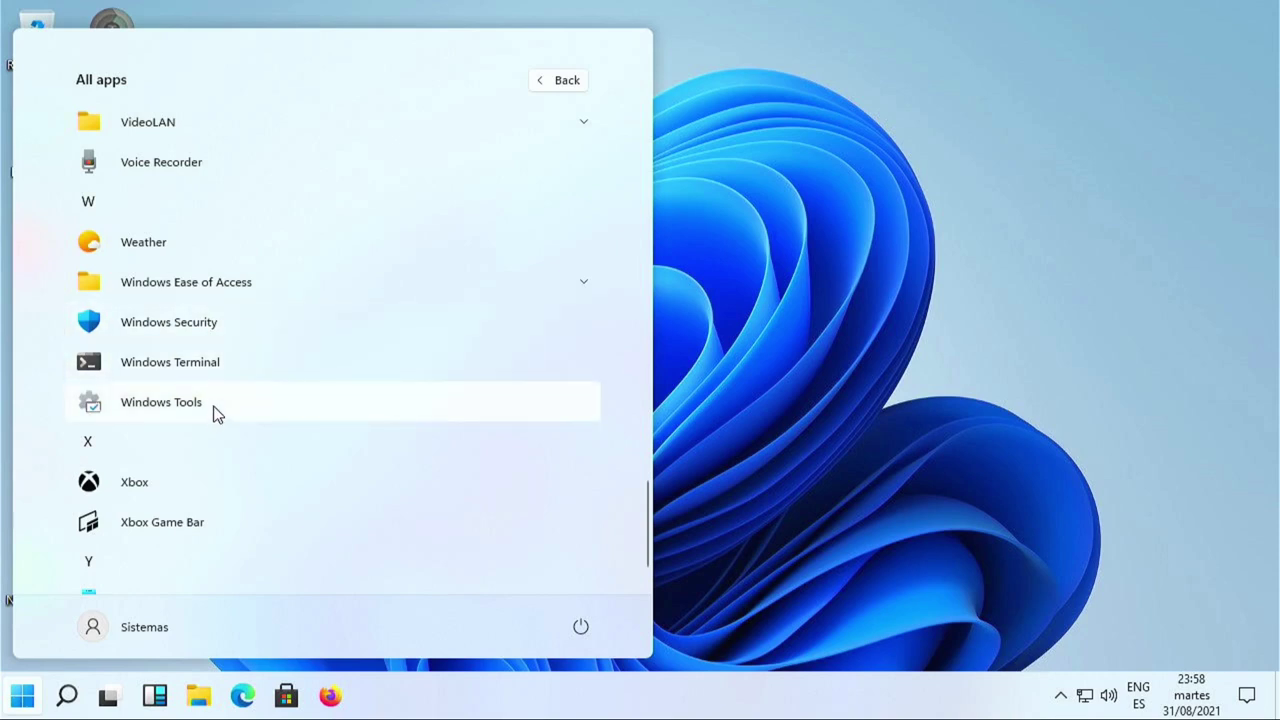
{"action": "left_click", "coordinate": [229, 412]}
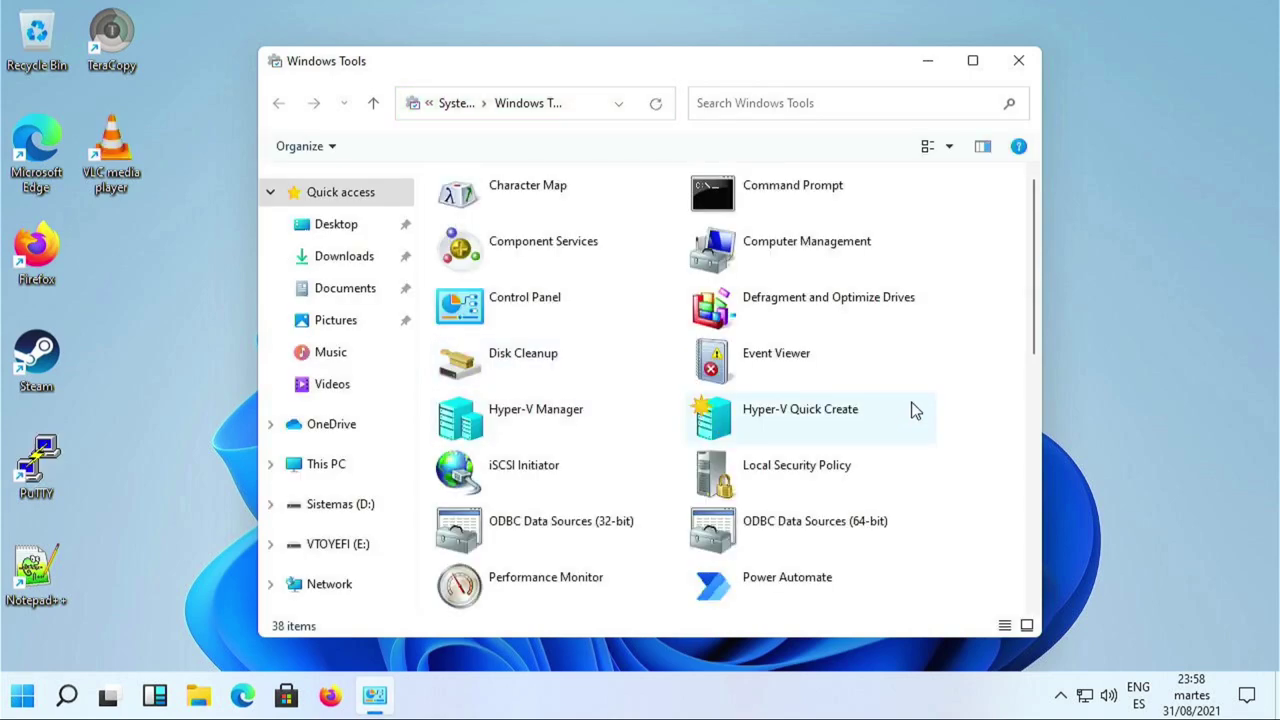
Launch Hyper-V Manager from Windows Tools.
{"action": "scroll", "coordinate": [914, 410], "scroll_direction": "down", "scroll_amount": 3}
{"action": "scroll", "coordinate": [826, 406], "scroll_direction": "up", "scroll_amount": 3}
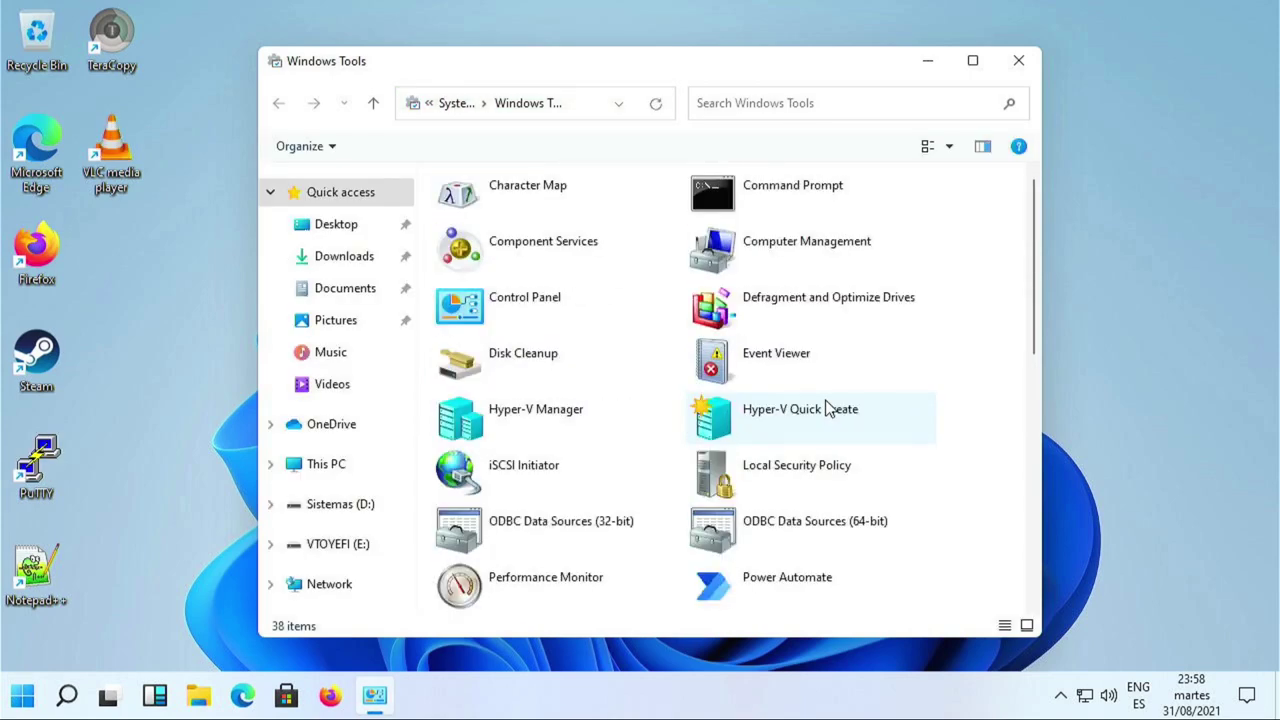
{"action": "left_click", "coordinate": [468, 428]}
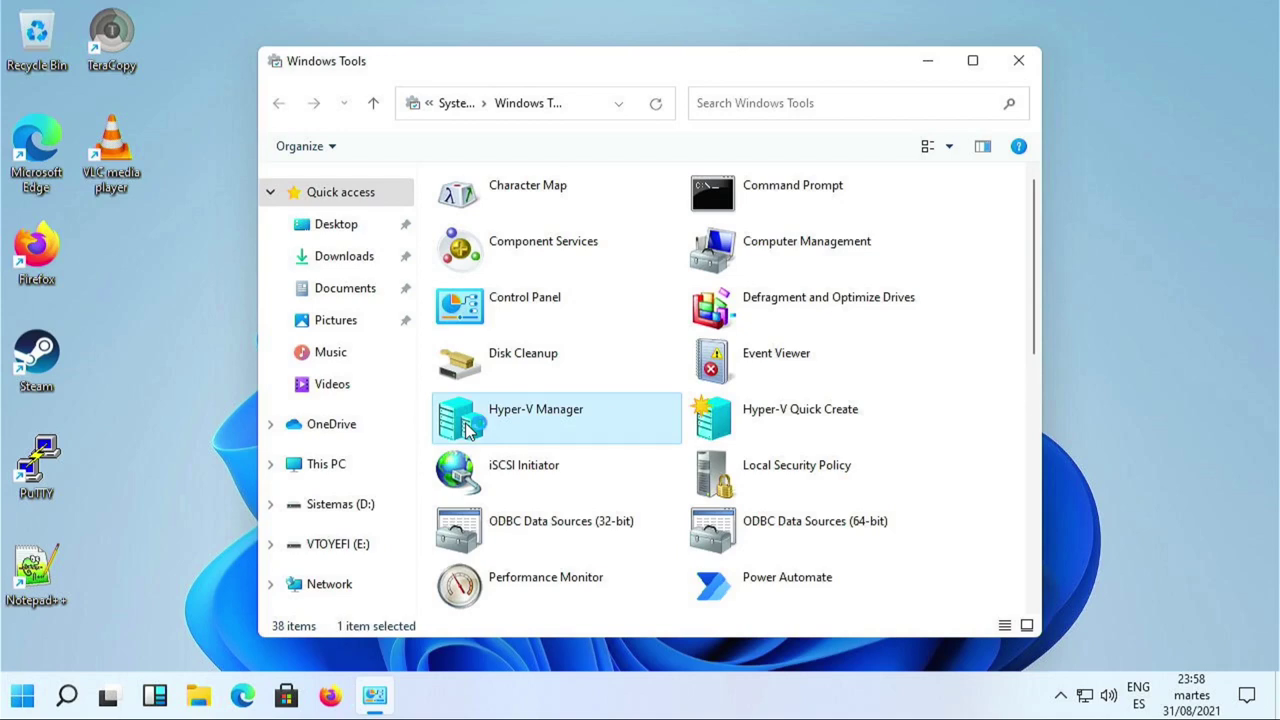
{"action": "double_click", "coordinate": [468, 428]}
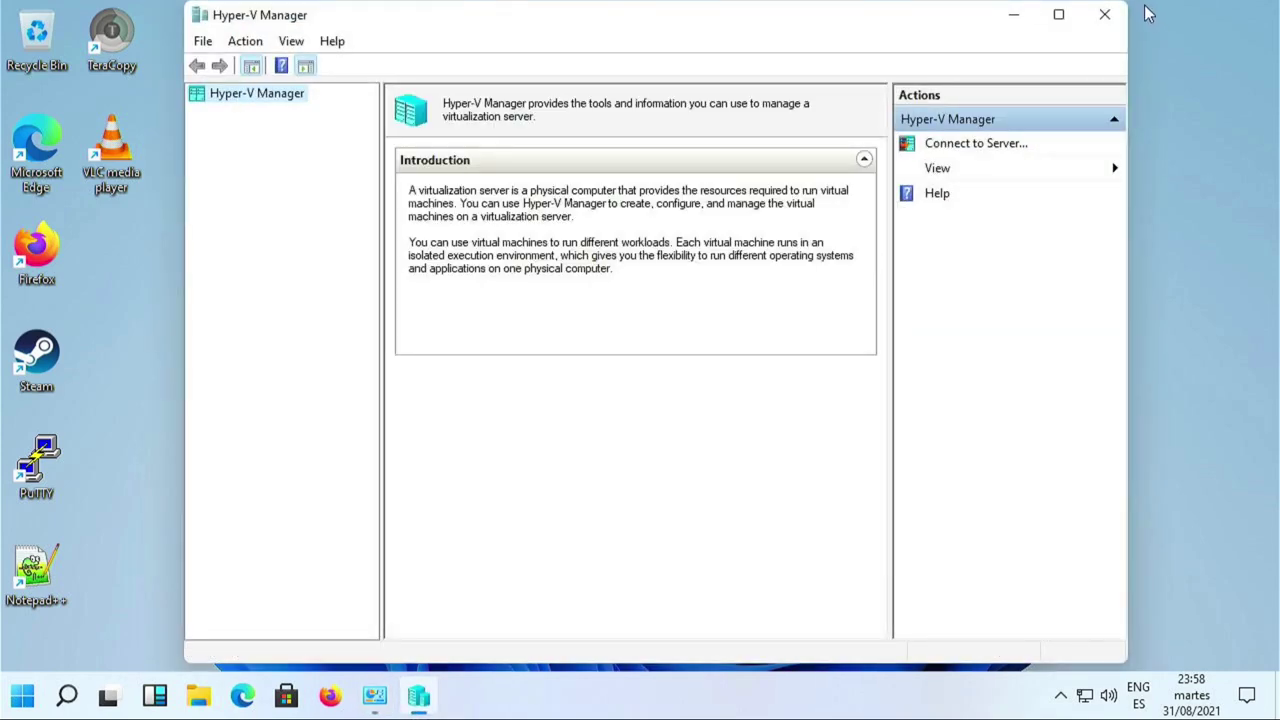
Maximize the Hyper-V Manager window, which lists no virtual machines on the local host.
{"action": "left_click", "coordinate": [1066, 26]}
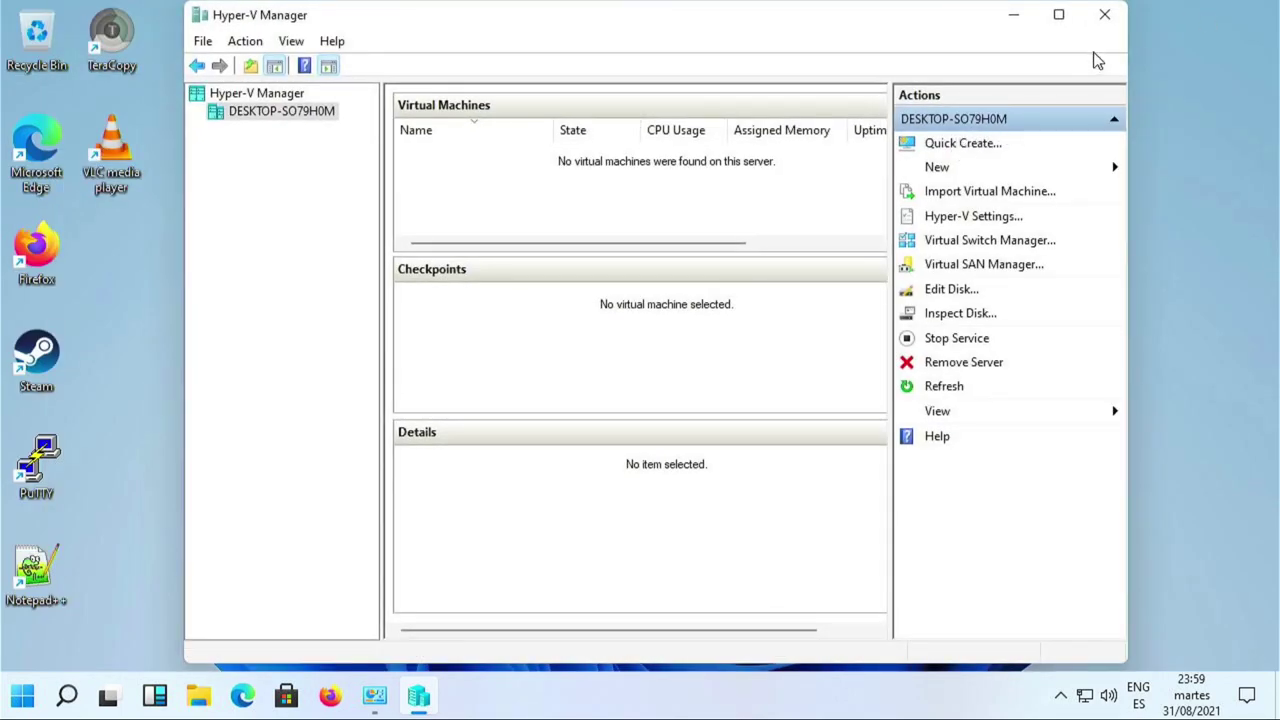
{"action": "mouse_move", "coordinate": [1067, 30]}
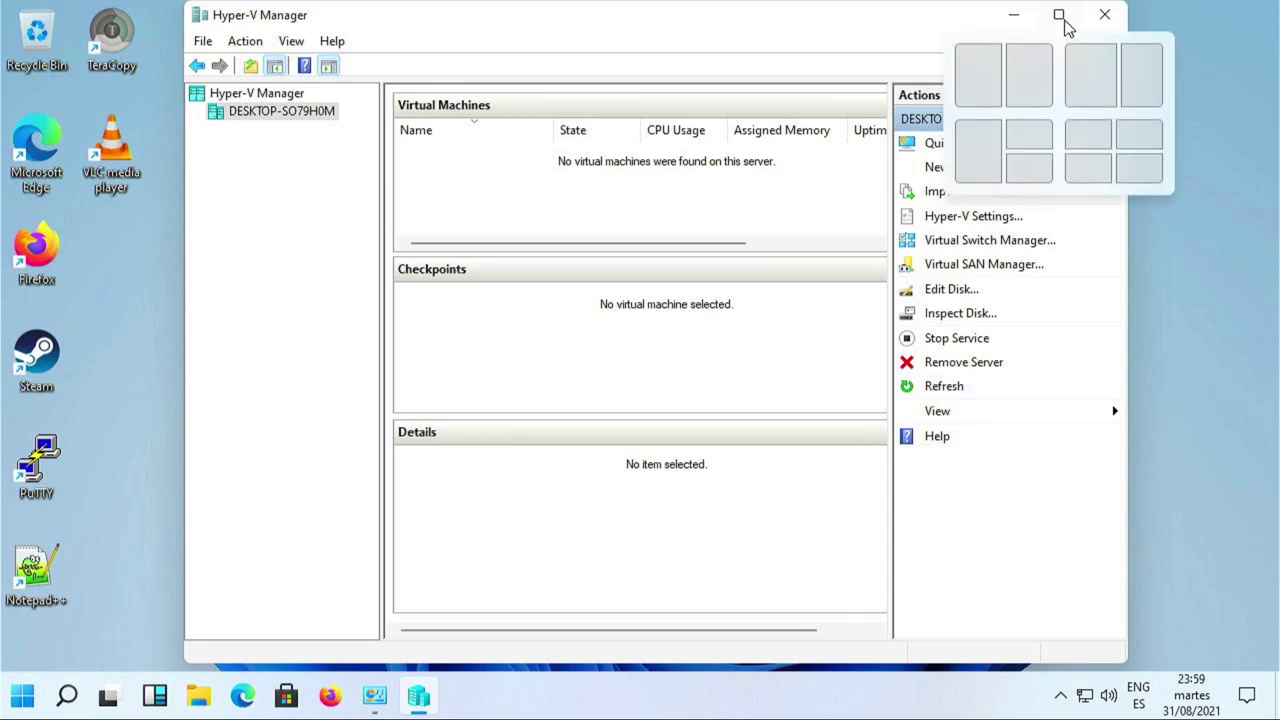
{"action": "left_click", "coordinate": [1062, 18]}
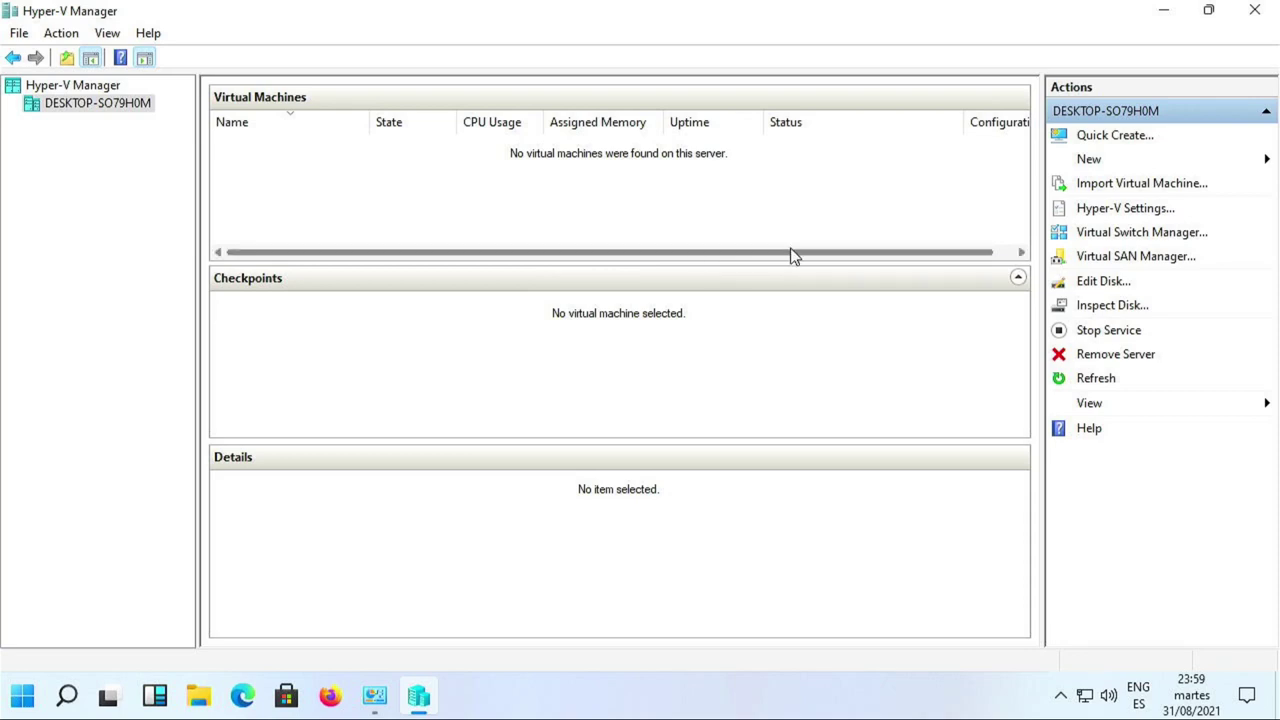
Start a new virtual machine named D10 and choose Generation 2.
{"action": "left_click", "coordinate": [1094, 165]}
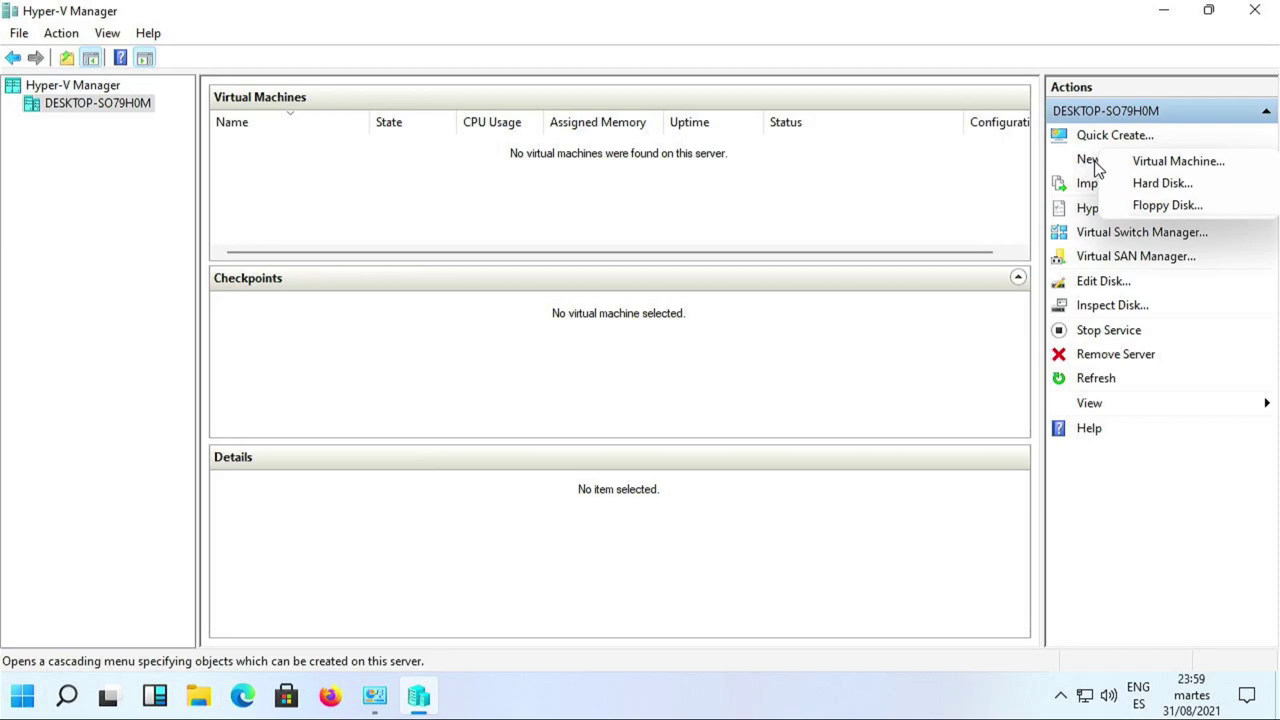
{"action": "left_click", "coordinate": [1177, 166]}
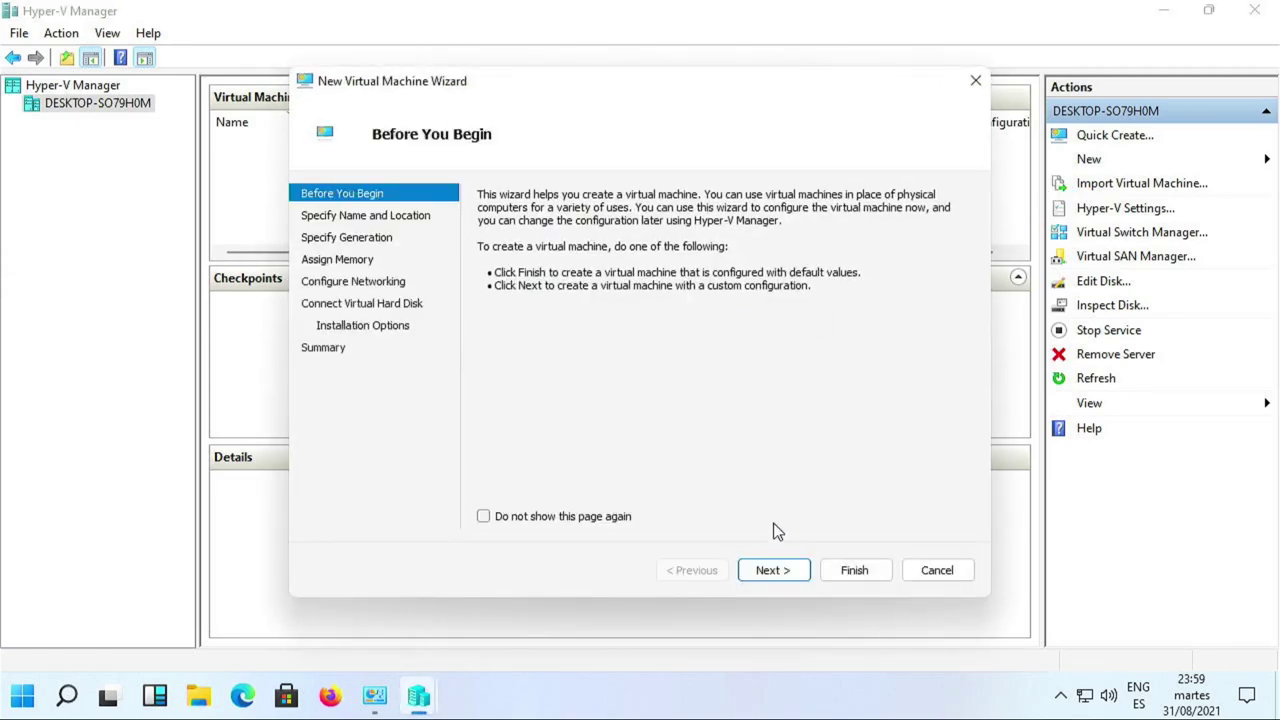
{"action": "left_click", "coordinate": [797, 579]}
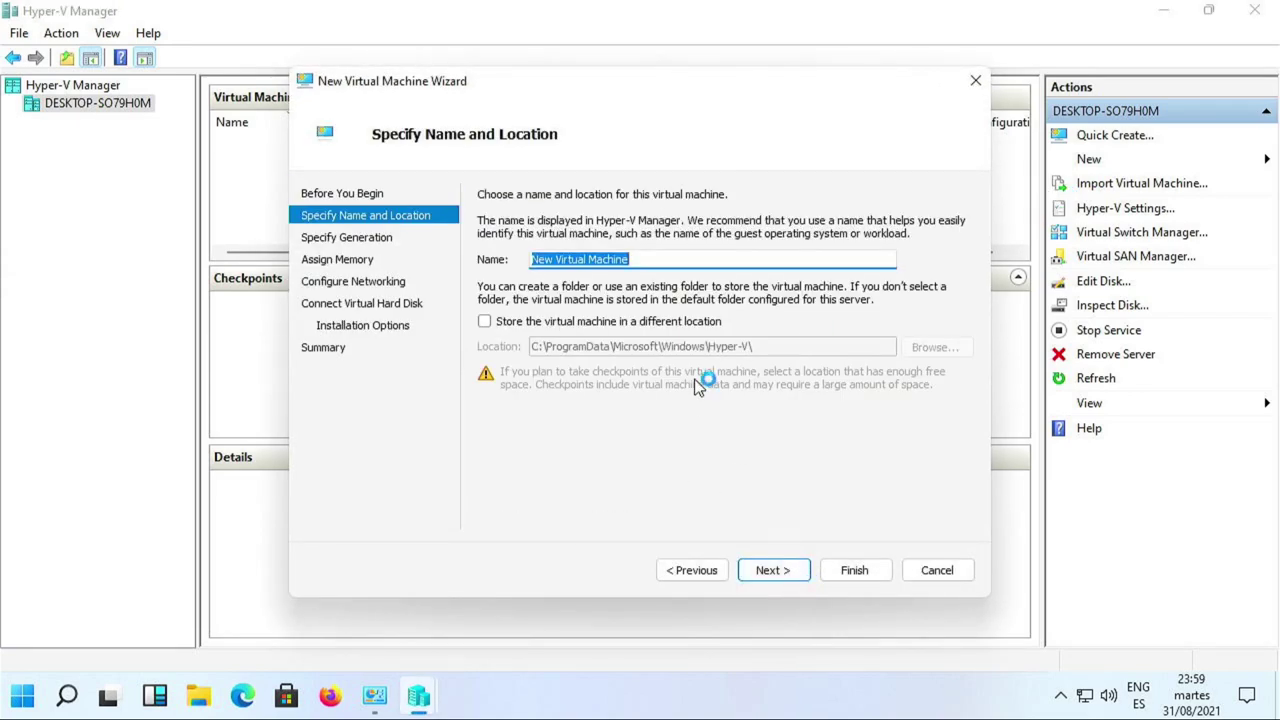
{"action": "type", "text": "D10"}
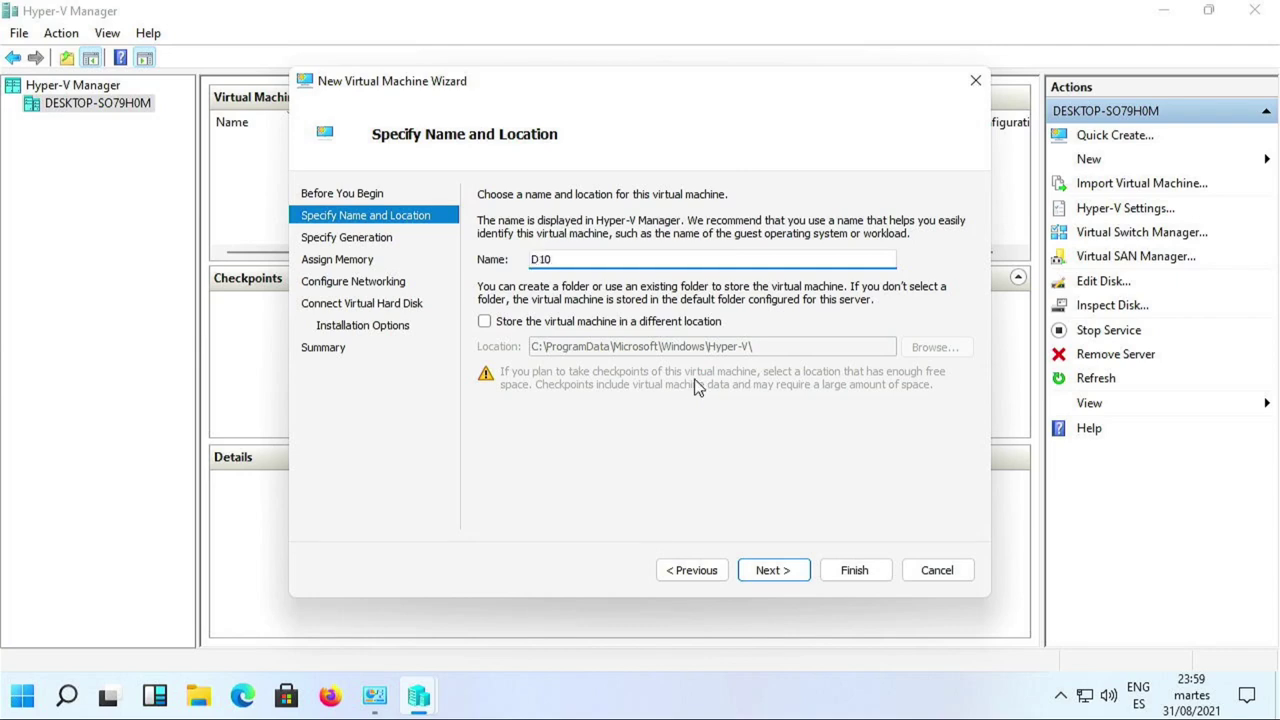
{"action": "key", "text": "Return"}
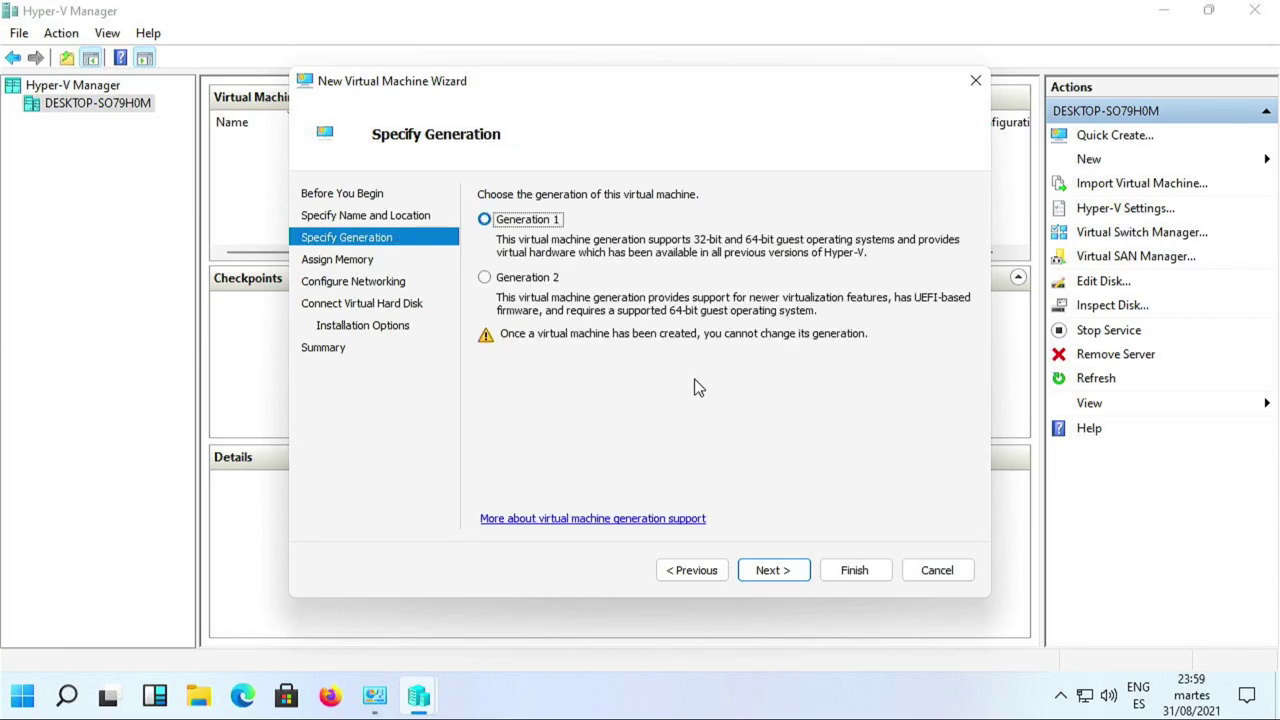
{"action": "left_click", "coordinate": [526, 279]}
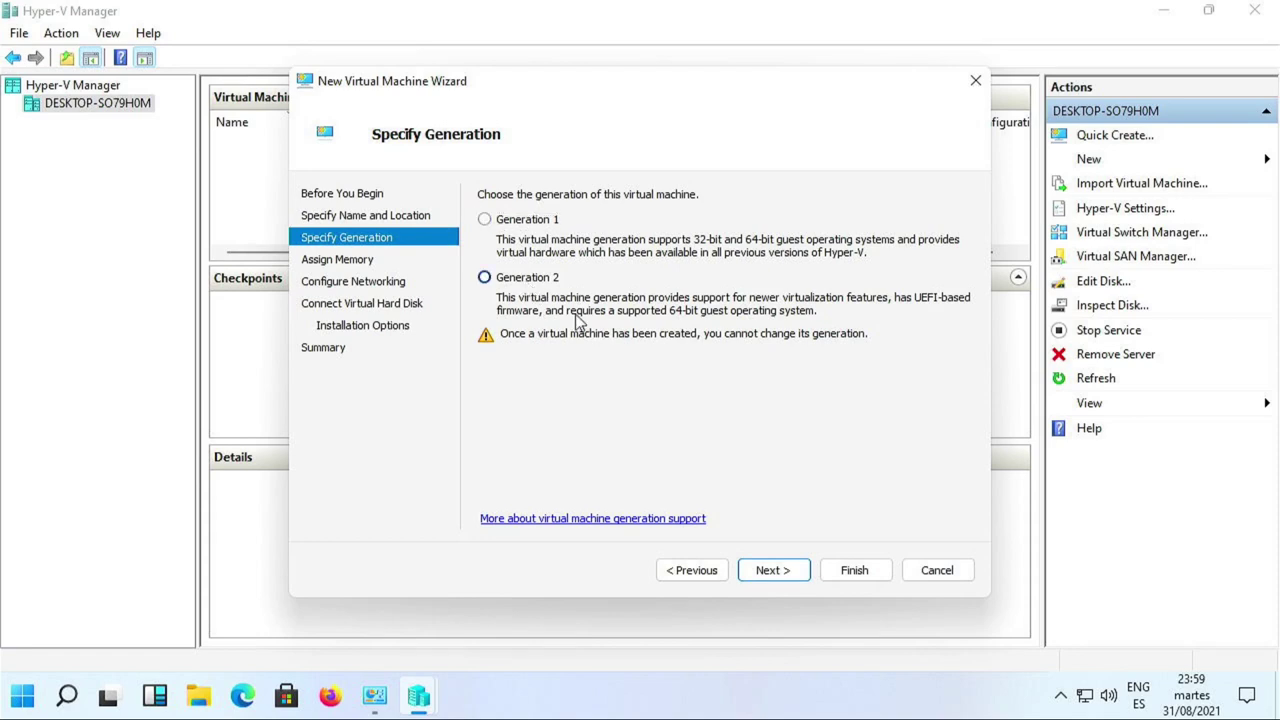
{"action": "left_click", "coordinate": [774, 570]}
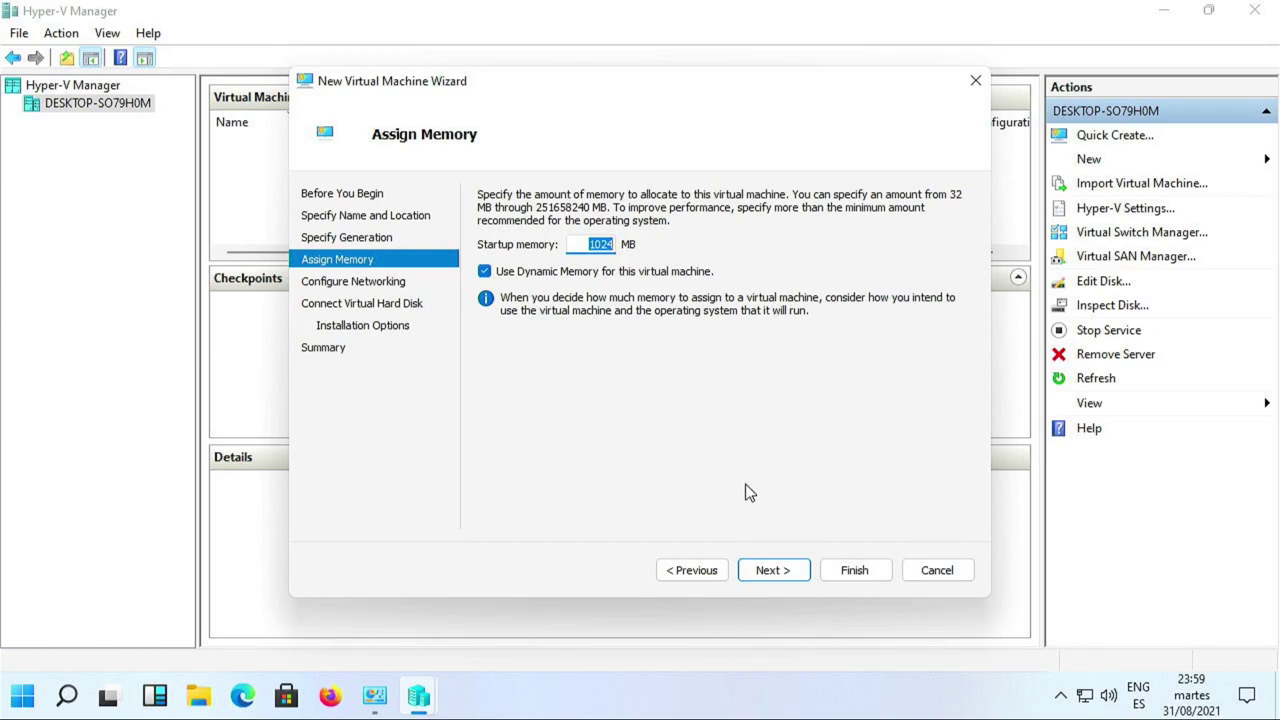
Keep default 1024 MB memory and no network, set a 5 GB disk, and finish.
{"action": "left_click", "coordinate": [773, 571]}
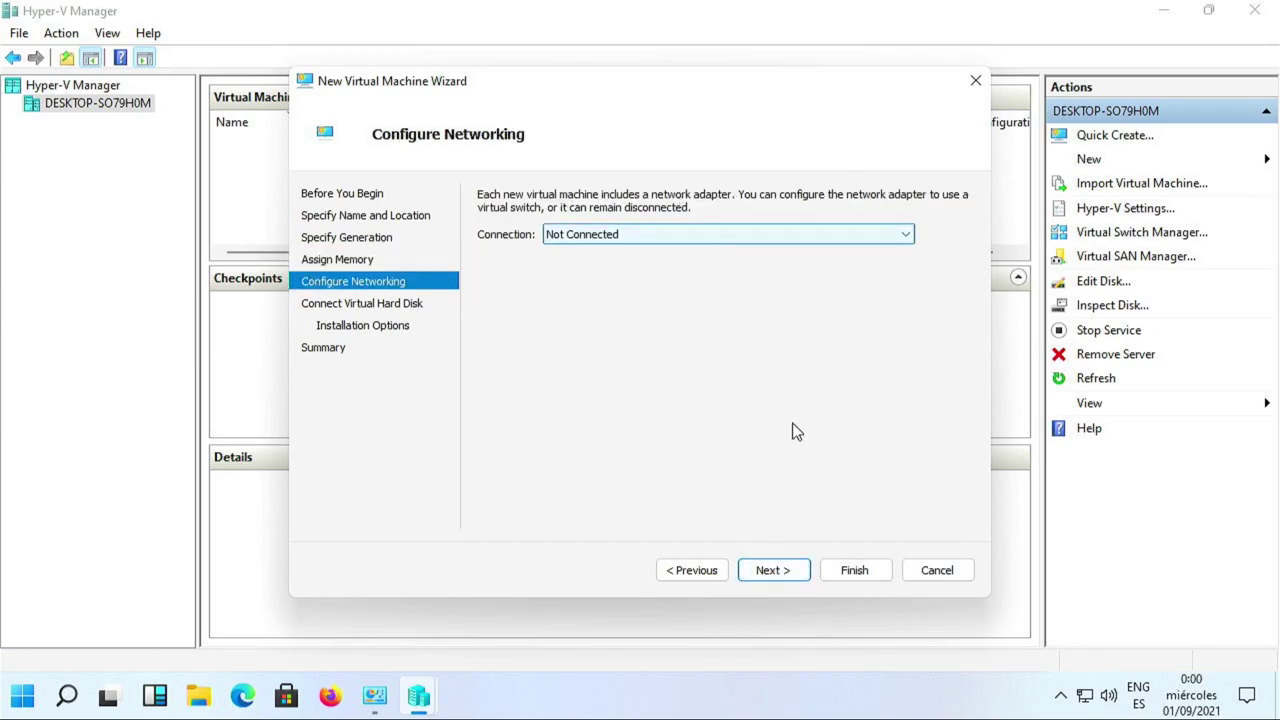
{"action": "left_click", "coordinate": [788, 577]}
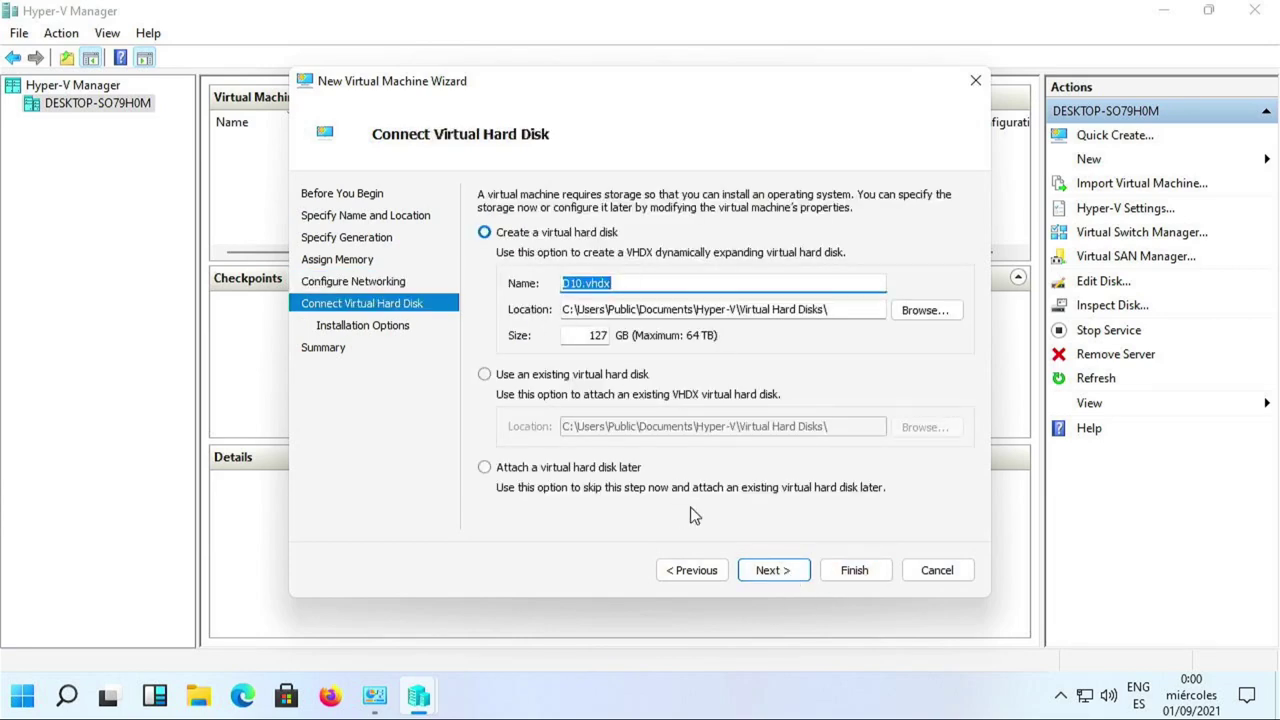
{"action": "double_click", "coordinate": [580, 334]}
{"action": "type", "text": "5"}
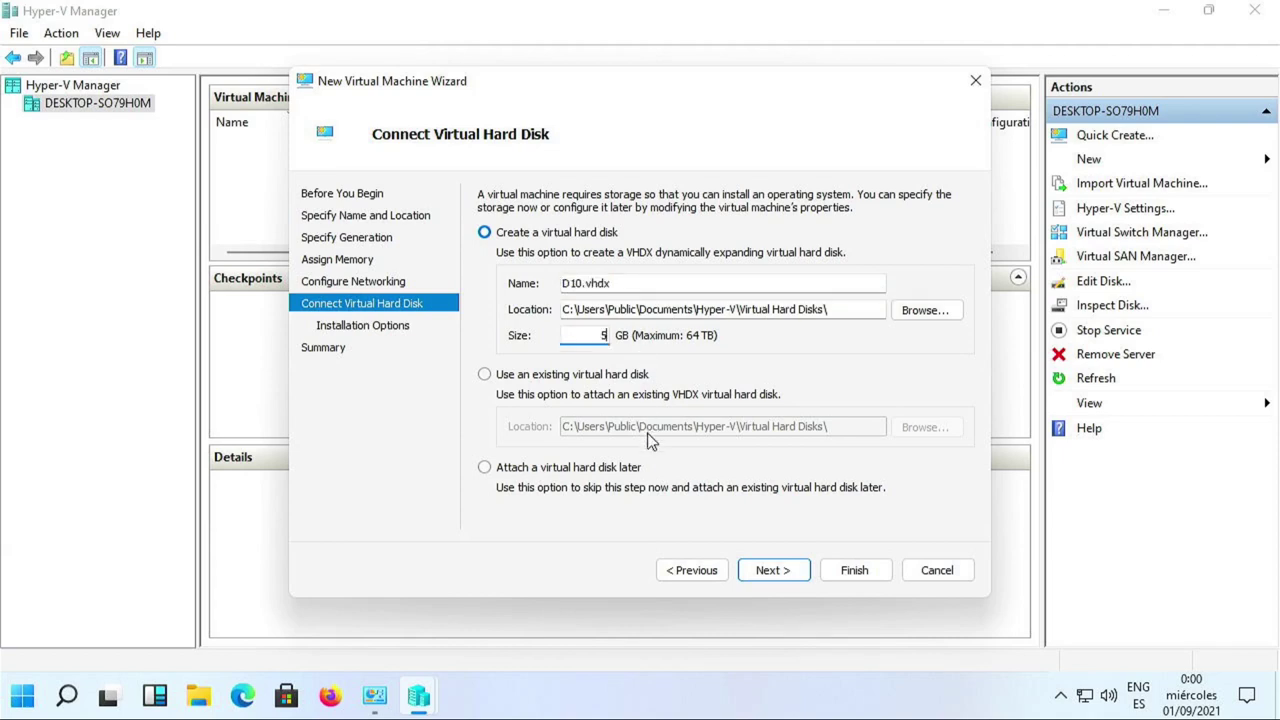
{"action": "left_click", "coordinate": [775, 570]}
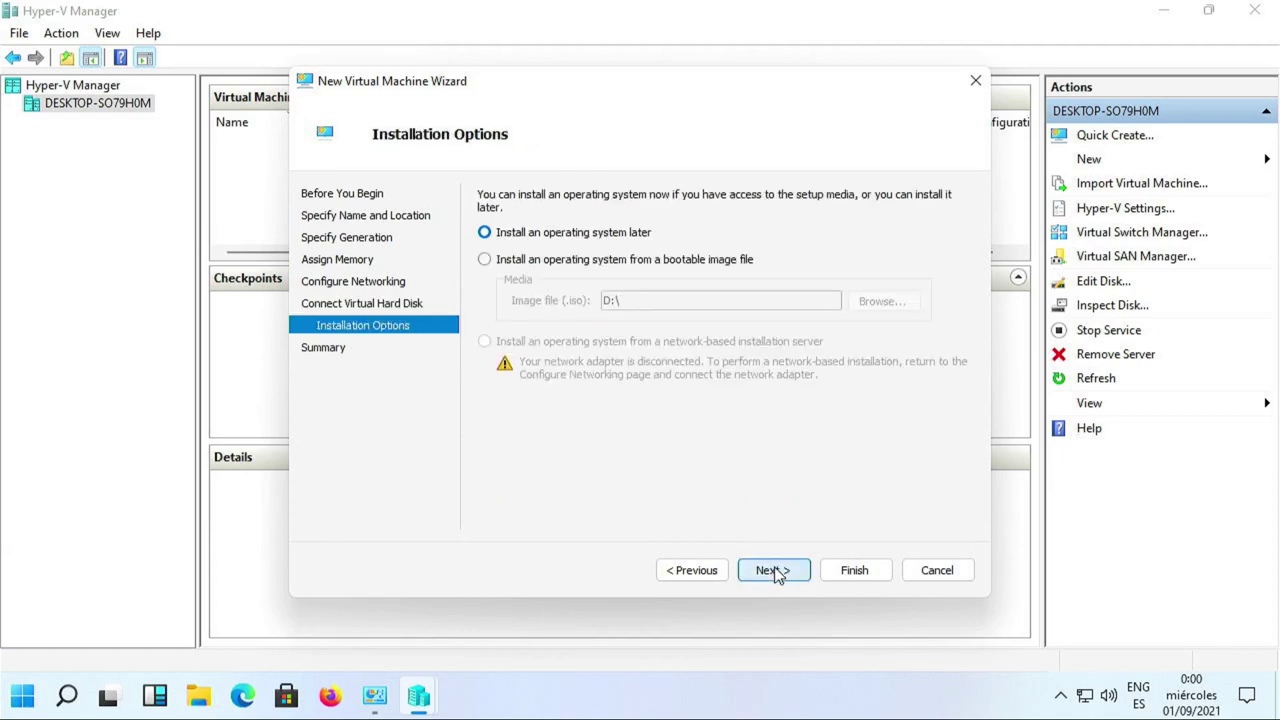
{"action": "left_click", "coordinate": [847, 573]}
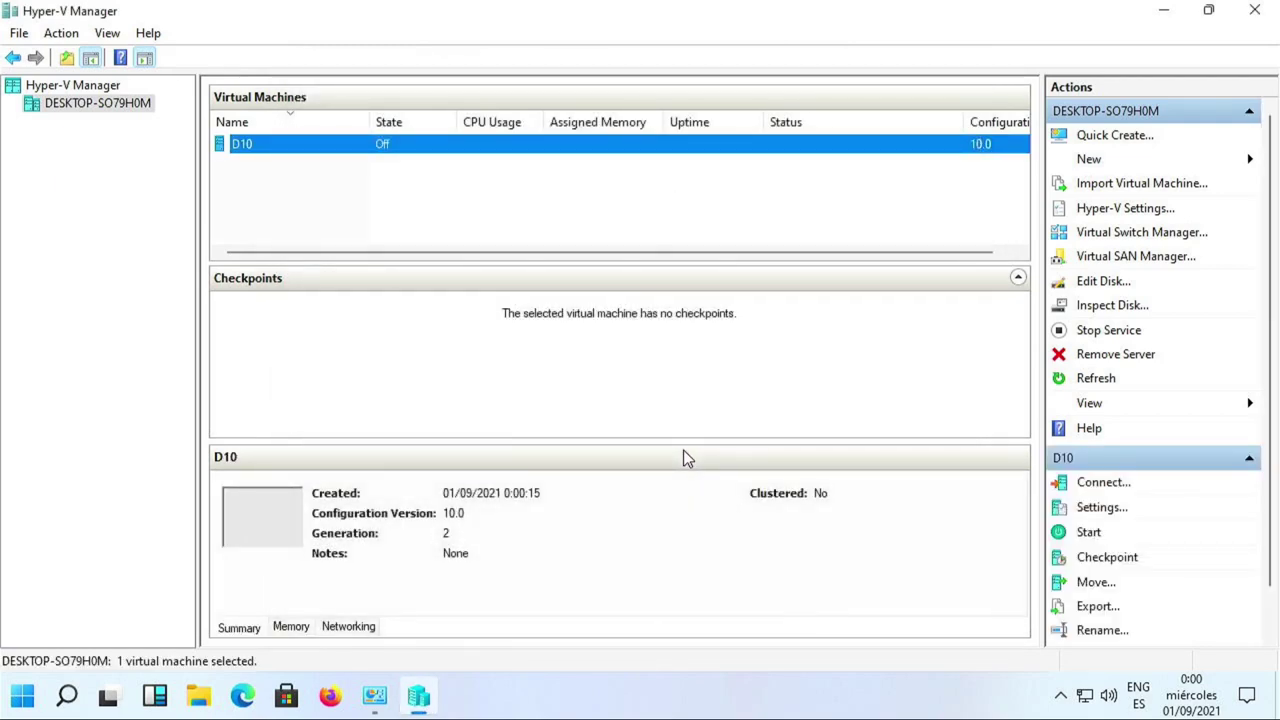
Connect D10's network adapter to Default Switch in its settings and apply.
{"action": "left_click", "coordinate": [343, 163]}
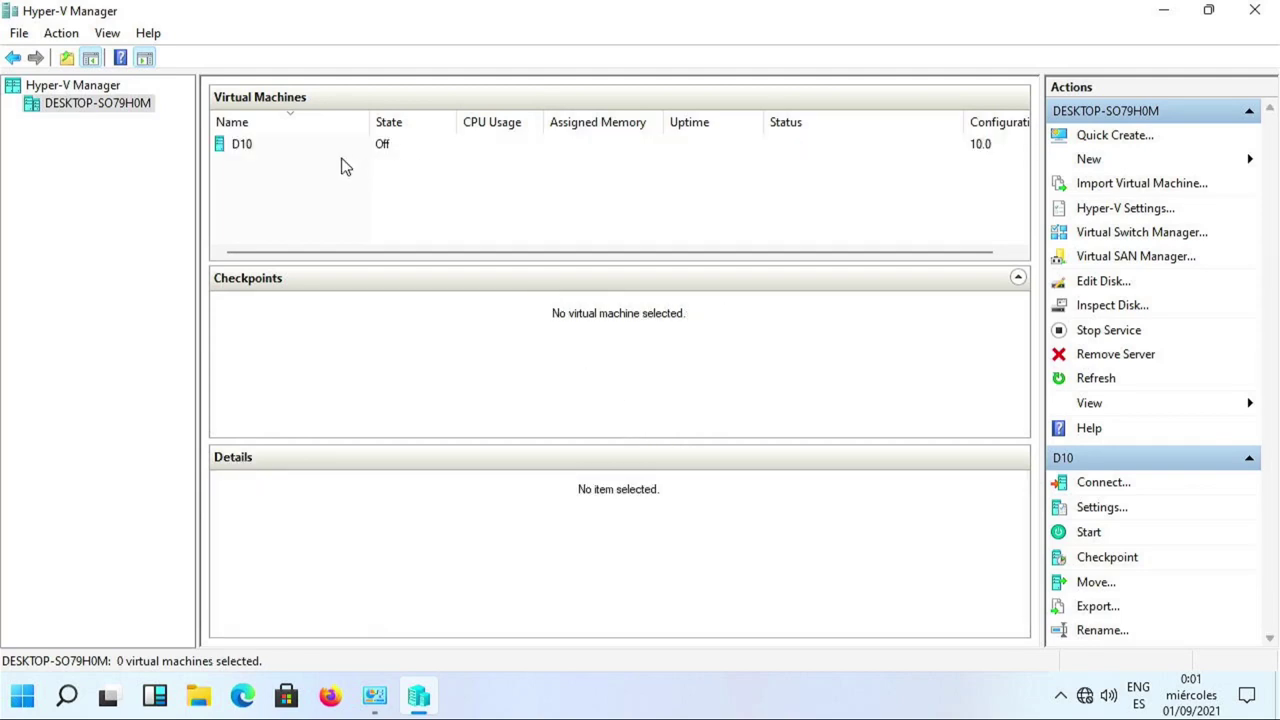
{"action": "left_click", "coordinate": [293, 150]}
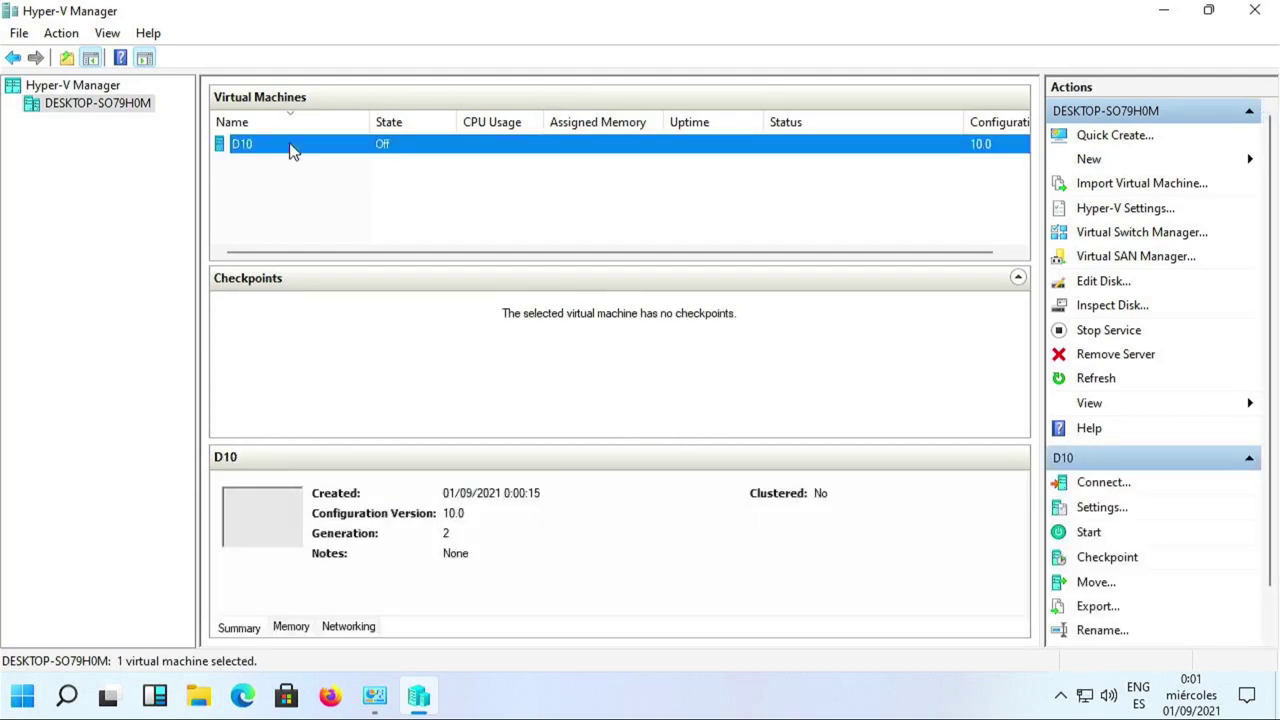
{"action": "right_click", "coordinate": [293, 150]}
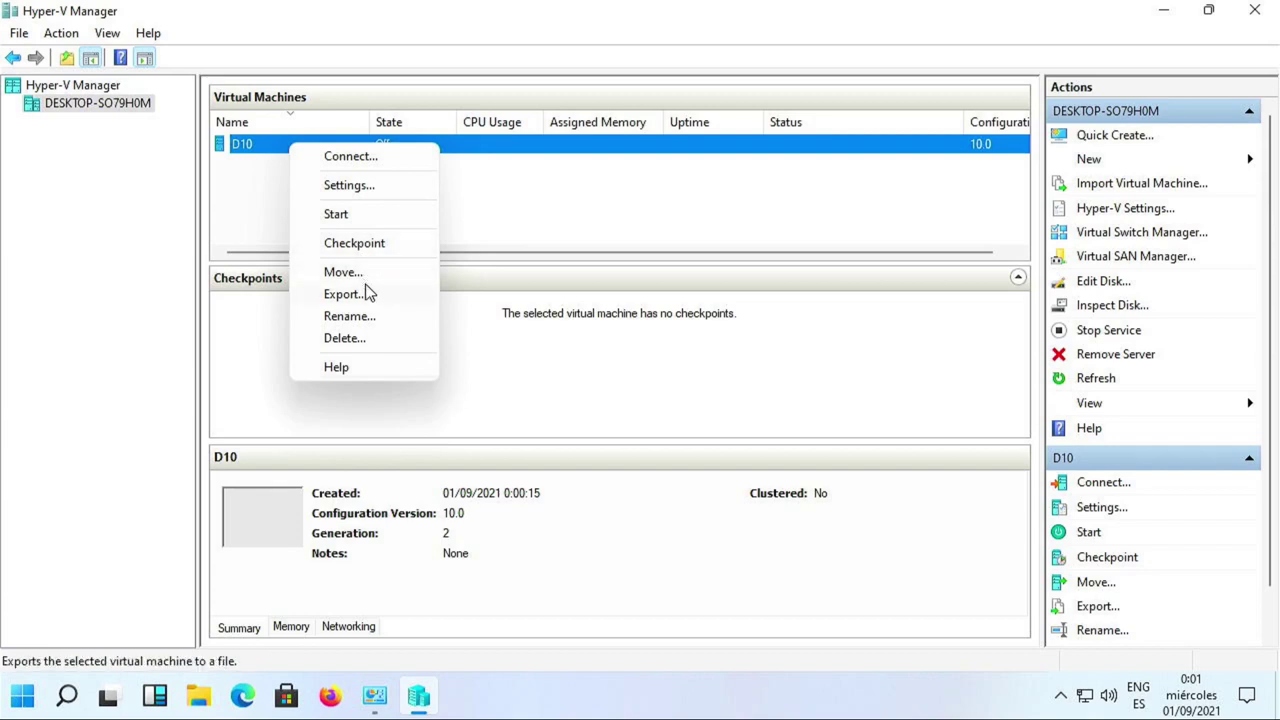
{"action": "left_click", "coordinate": [369, 197]}
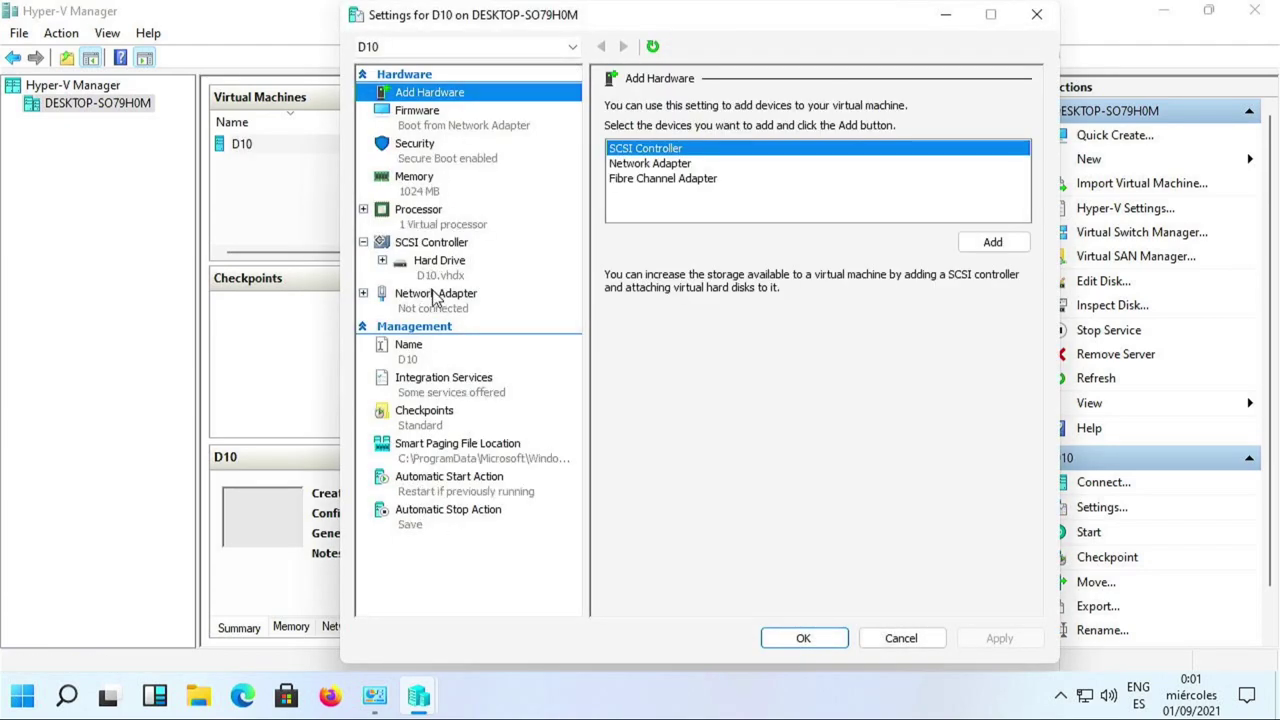
{"action": "left_click", "coordinate": [435, 296]}
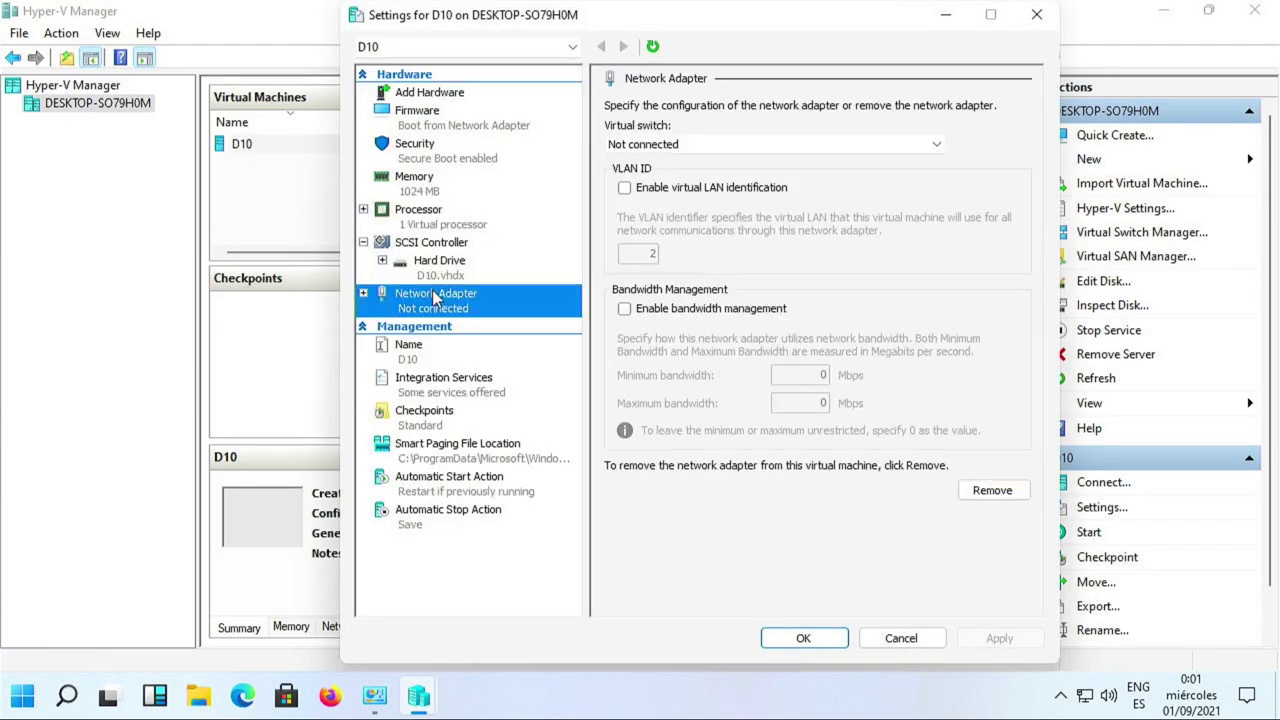
{"action": "left_click", "coordinate": [658, 150]}
{"action": "left_click", "coordinate": [655, 176]}
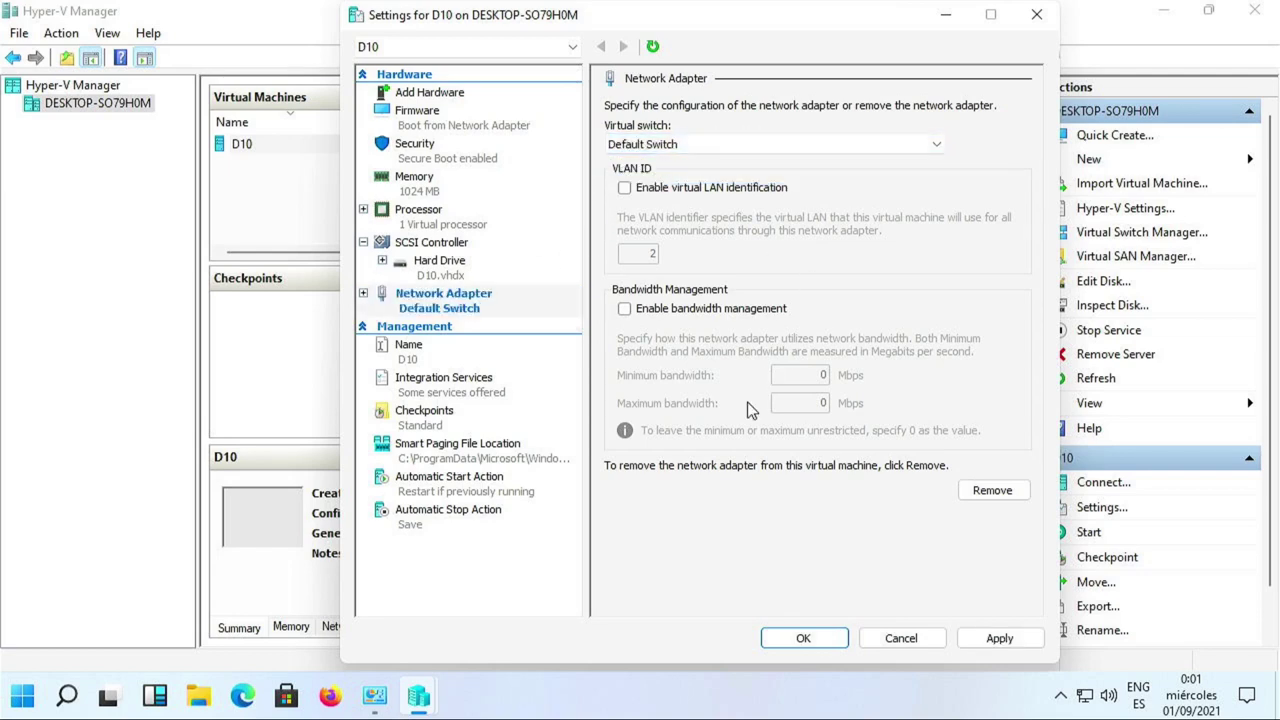
{"action": "left_click", "coordinate": [1001, 645]}
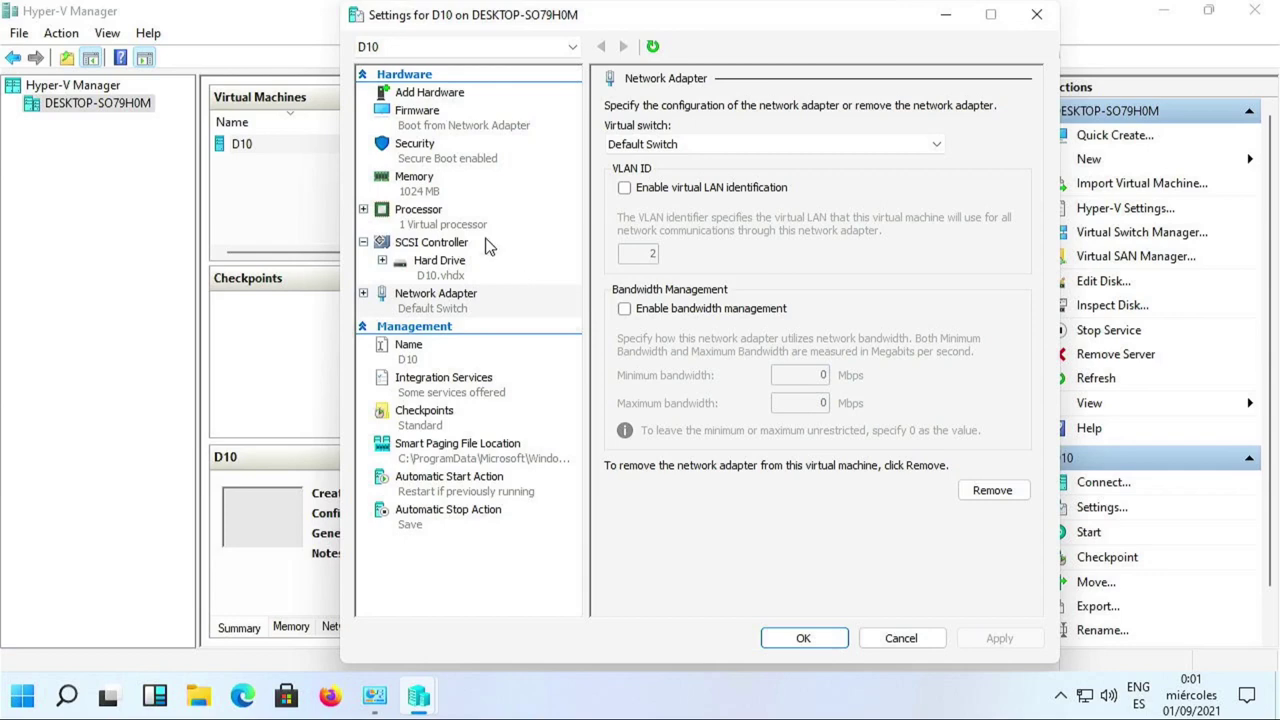
{"action": "left_click", "coordinate": [428, 245]}
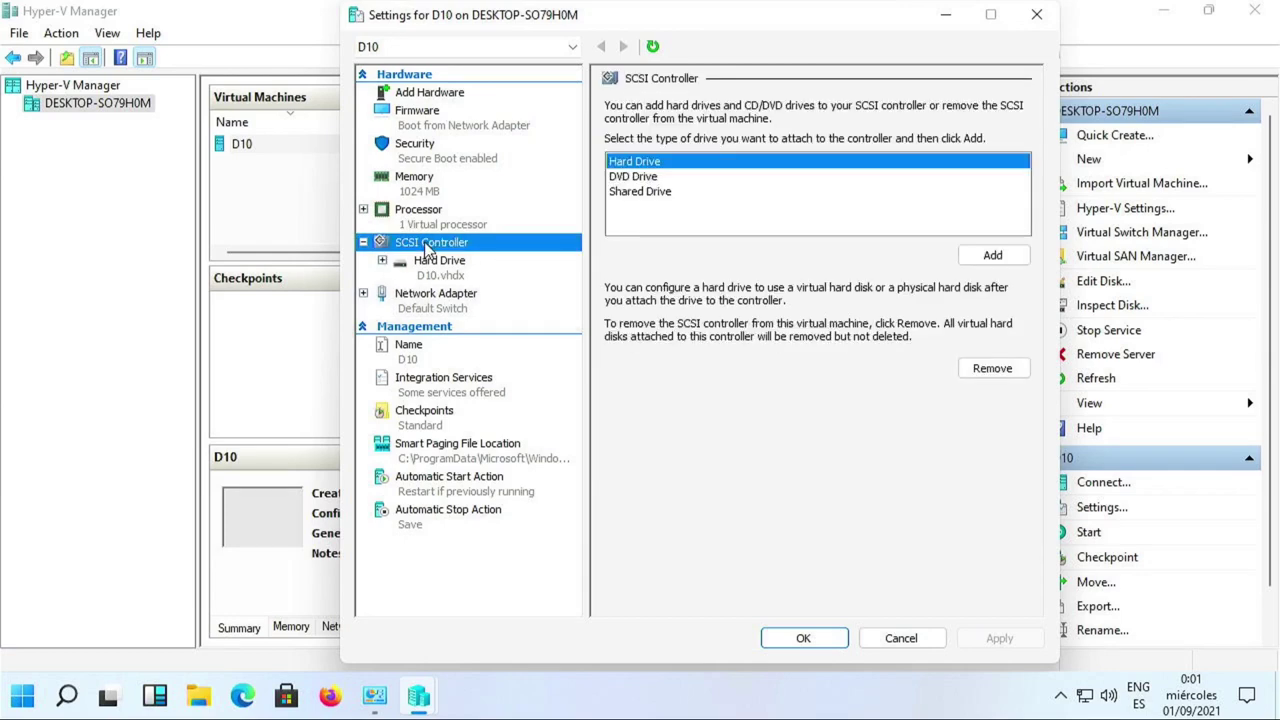
Add a DVD drive to D10's SCSI controller at location 2 and apply.
{"action": "left_click", "coordinate": [655, 177]}
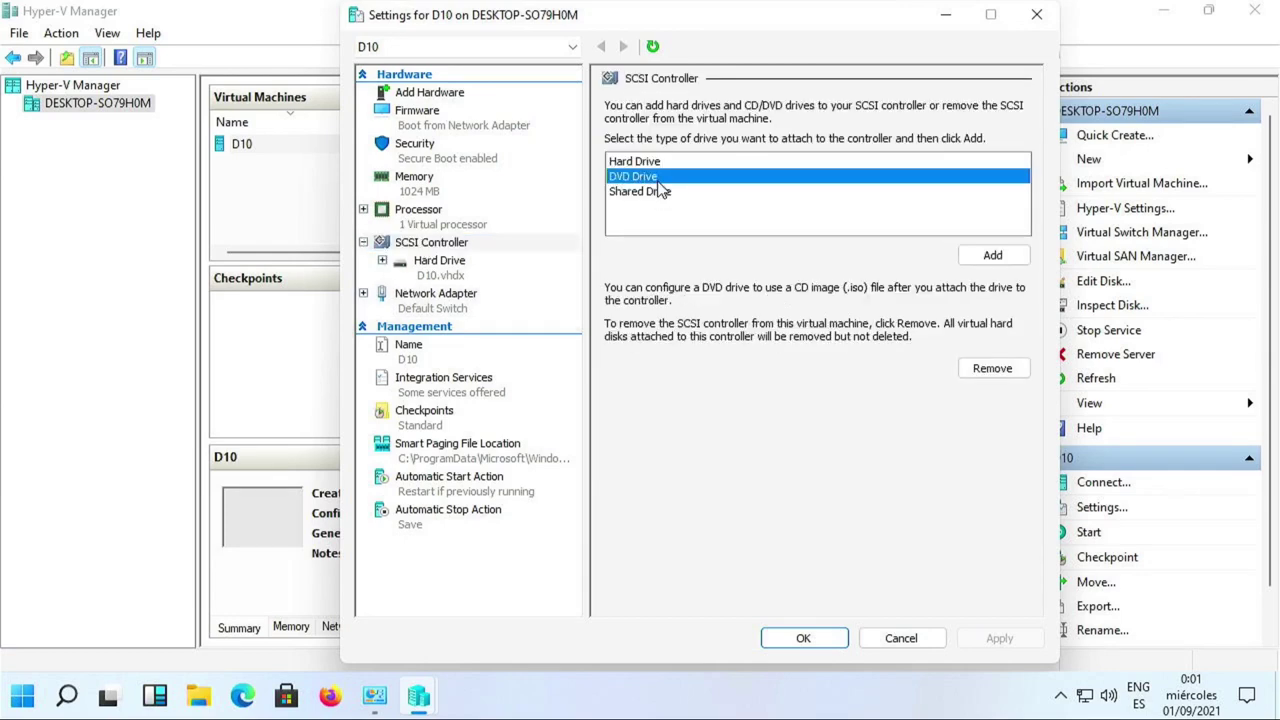
{"action": "left_click", "coordinate": [996, 261]}
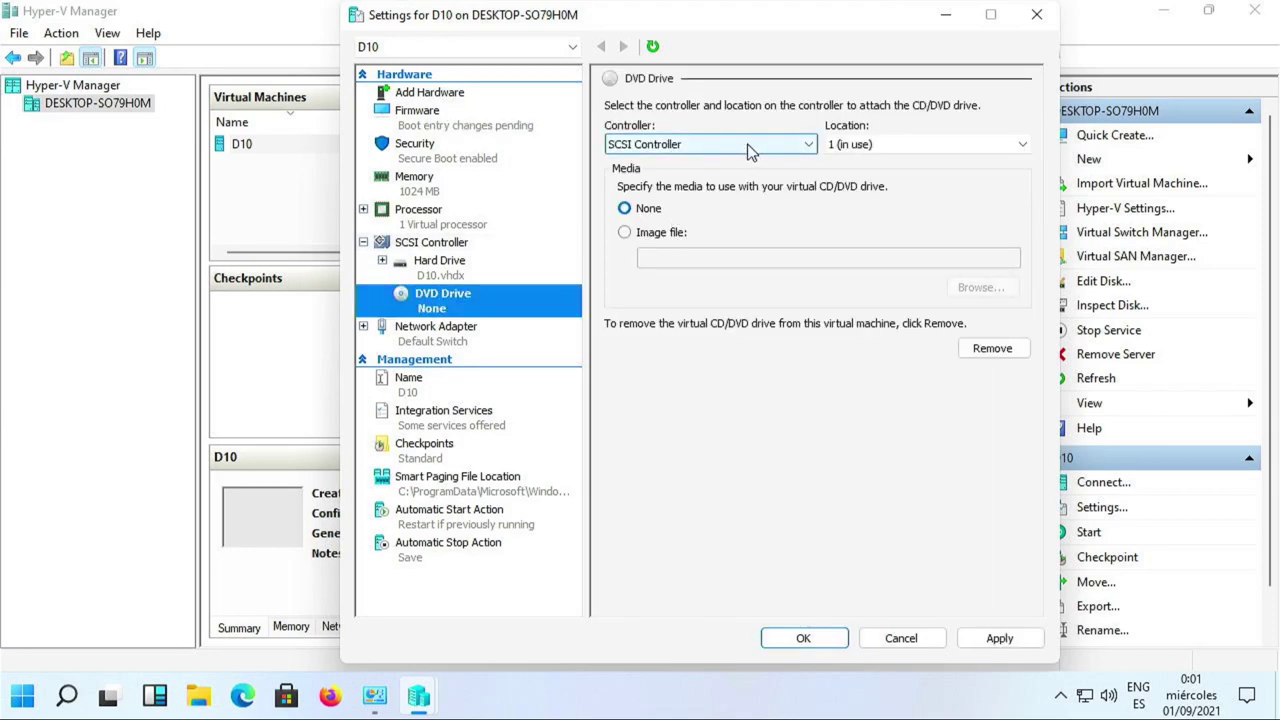
{"action": "left_click", "coordinate": [777, 146]}
{"action": "left_click", "coordinate": [777, 146]}
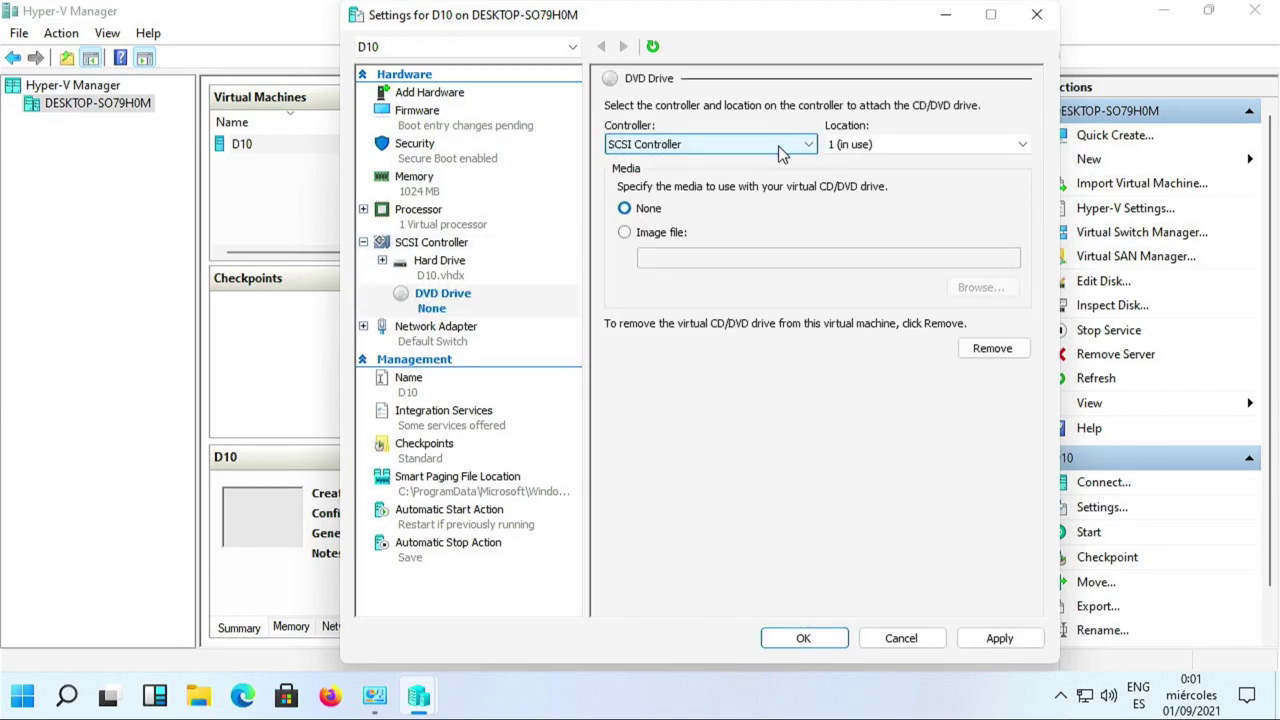
{"action": "left_click", "coordinate": [907, 147]}
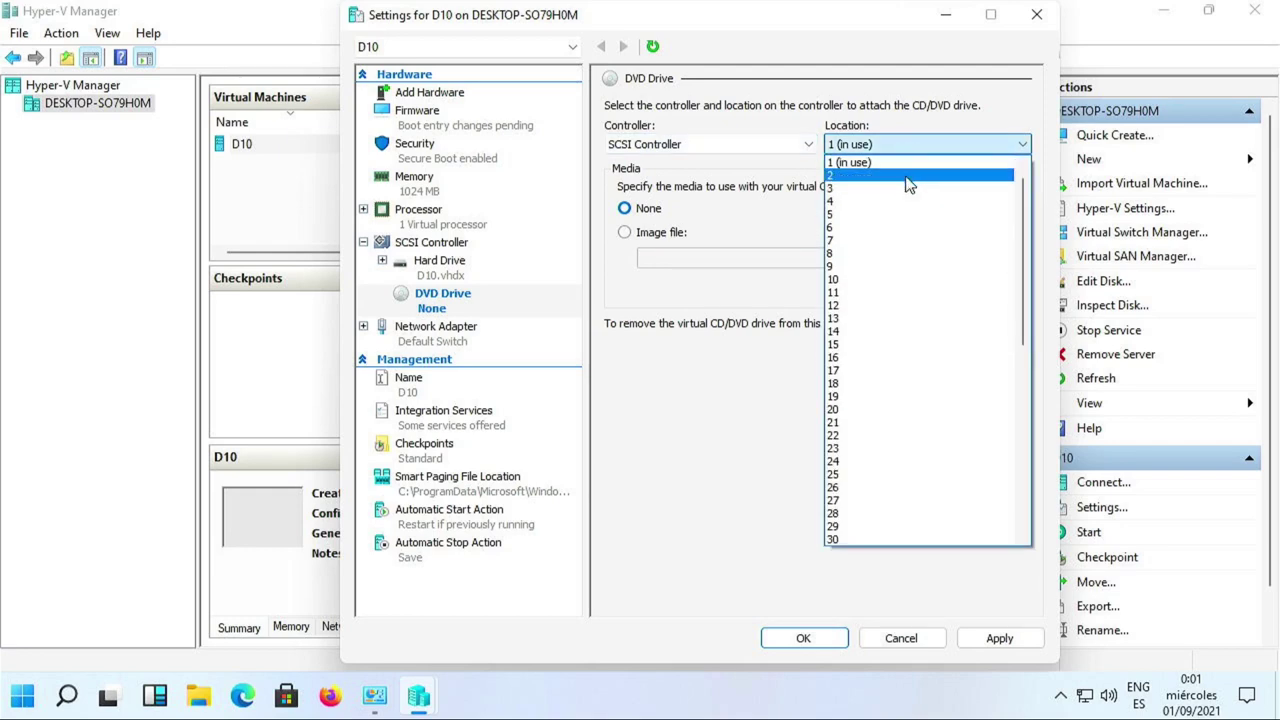
{"action": "left_click", "coordinate": [910, 176]}
{"action": "left_click", "coordinate": [892, 146]}
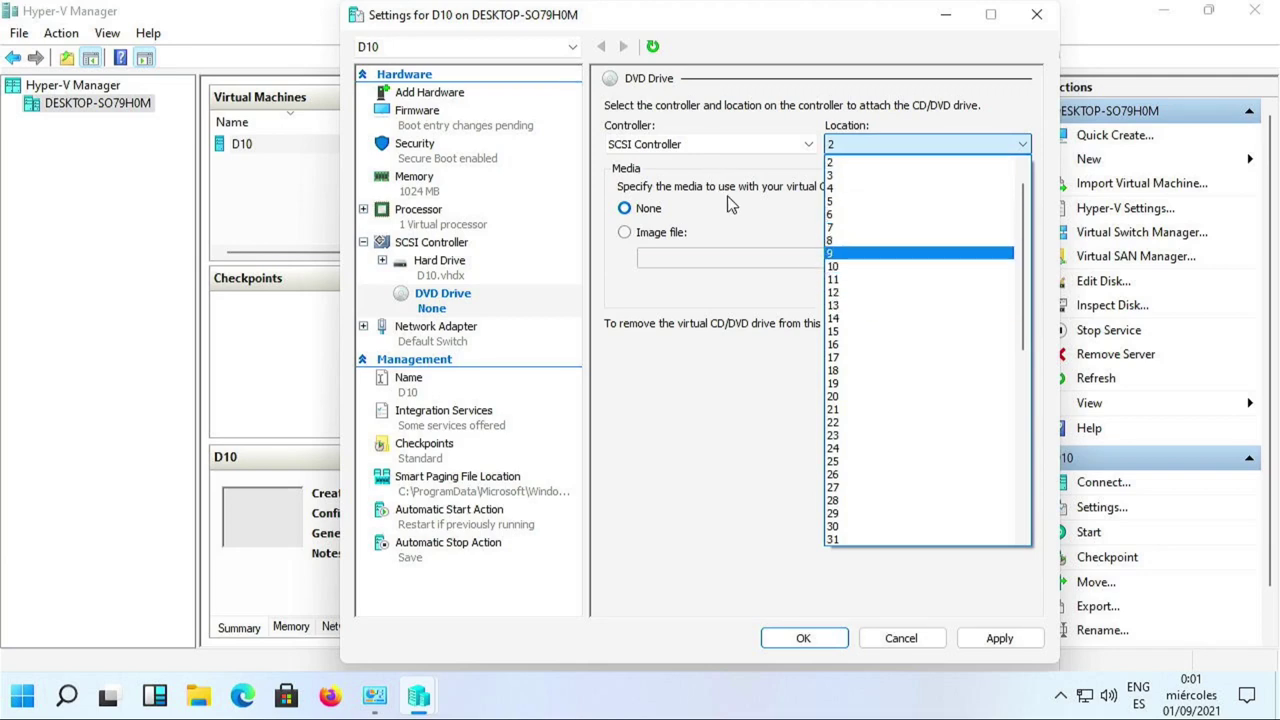
{"action": "left_click", "coordinate": [830, 162]}
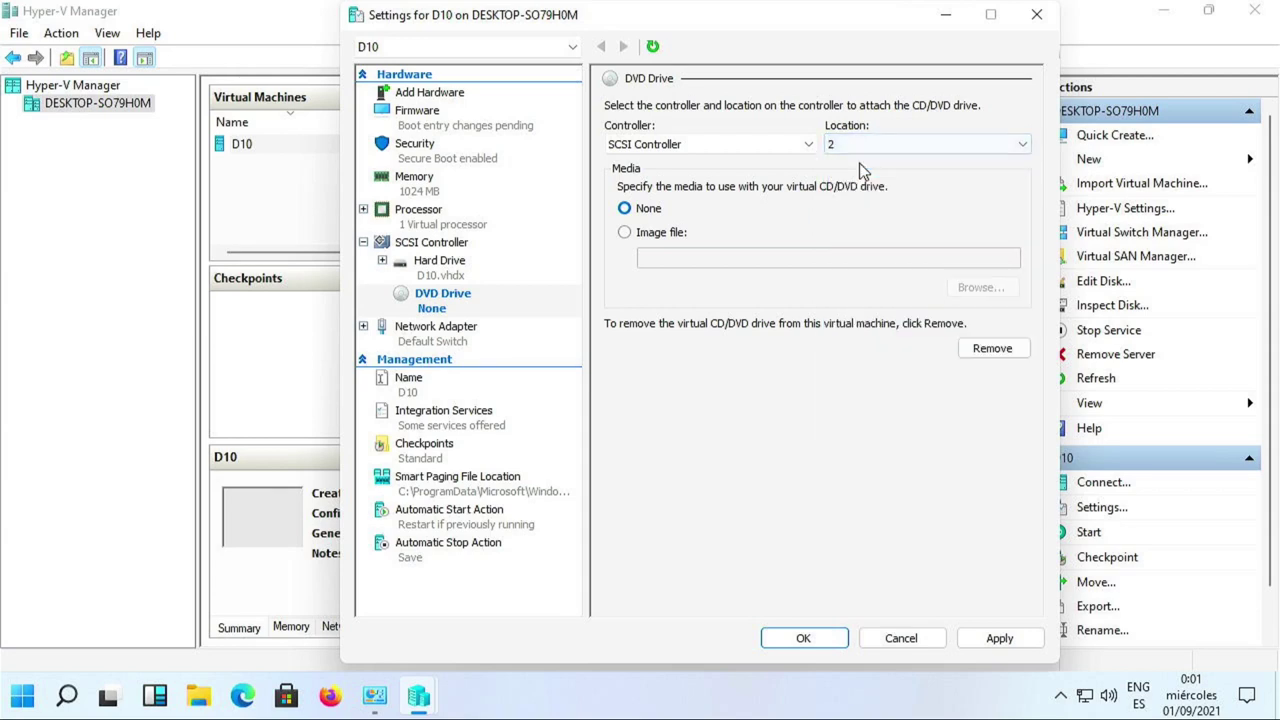
{"action": "left_click", "coordinate": [1000, 640]}
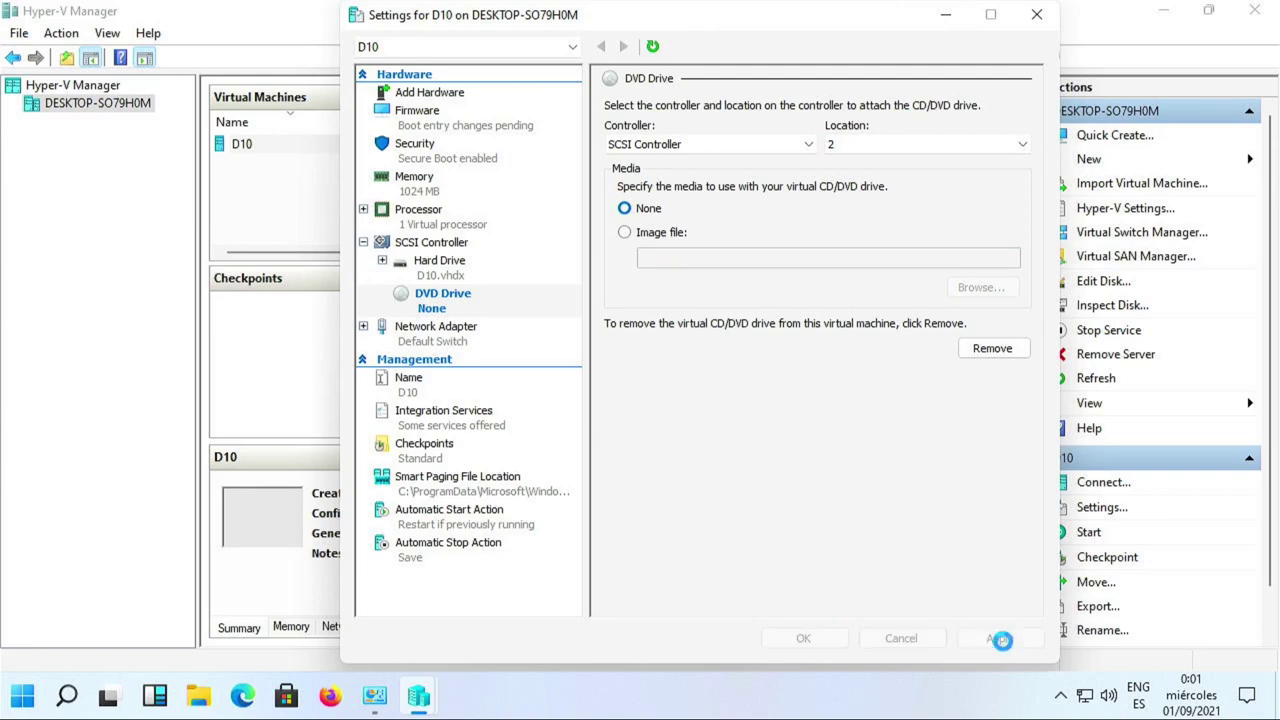
Use the debian-10.7.0-amd64-netinst ISO as the DVD drive's image file.
{"action": "left_click", "coordinate": [676, 234]}
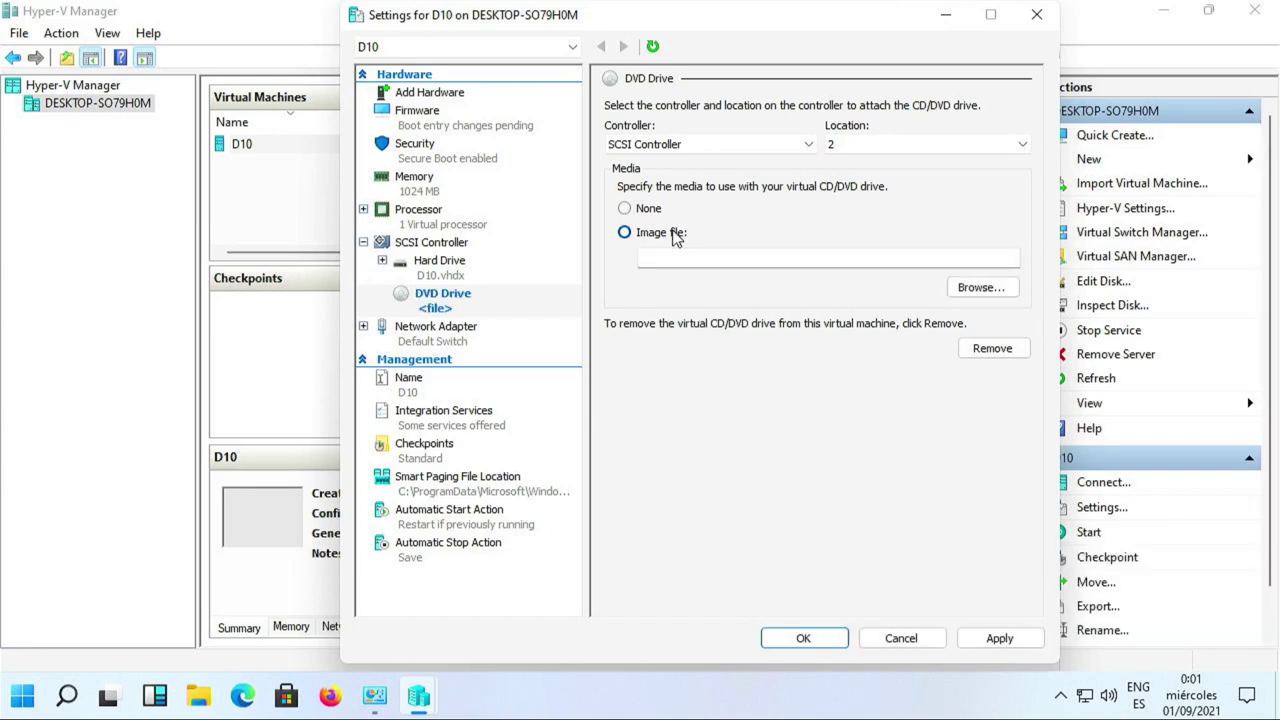
{"action": "left_click", "coordinate": [966, 295]}
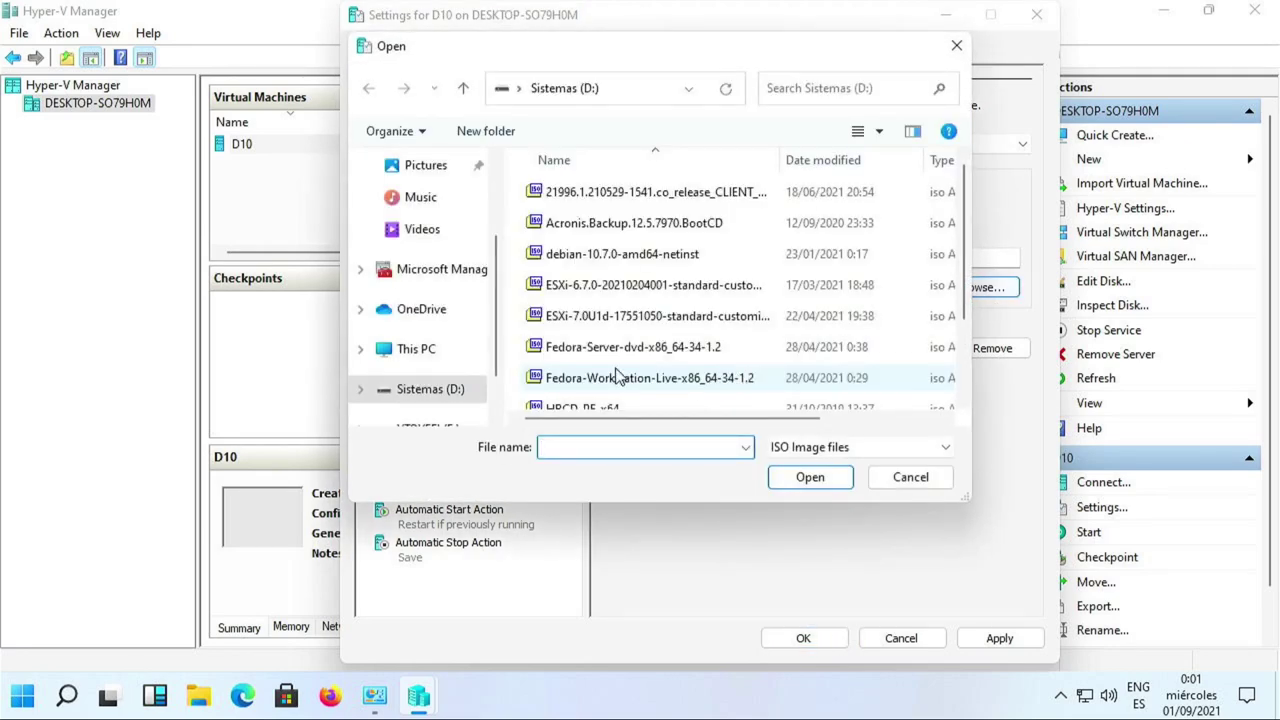
{"action": "left_click", "coordinate": [580, 254]}
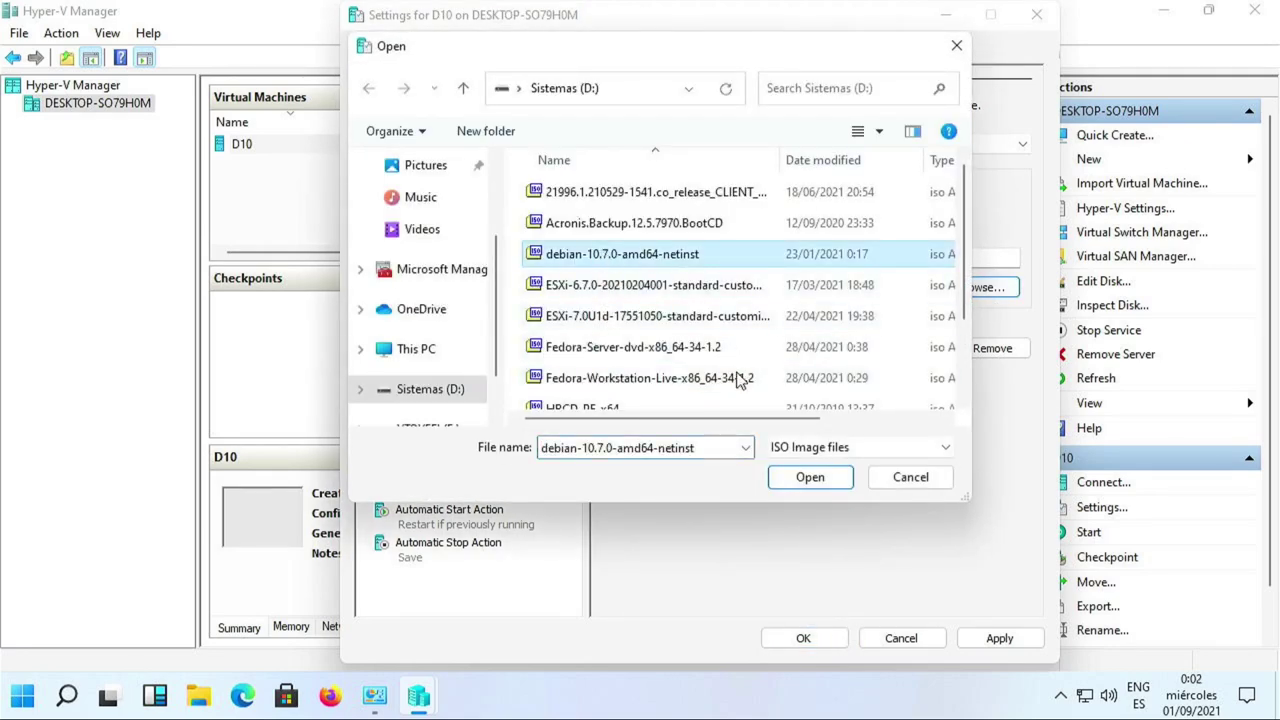
{"action": "left_click", "coordinate": [807, 489]}
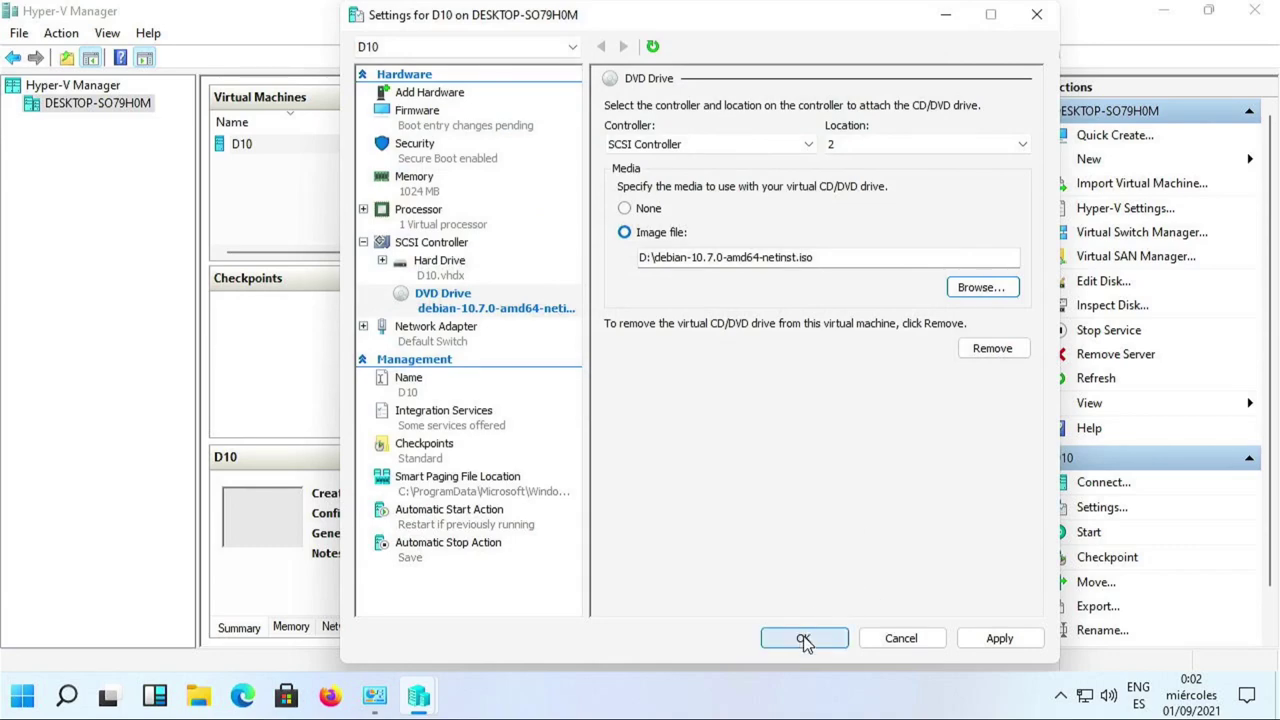
Save D10's settings, connect to its console, power it on and dismiss the disconnect warning.
{"action": "left_click", "coordinate": [806, 638]}
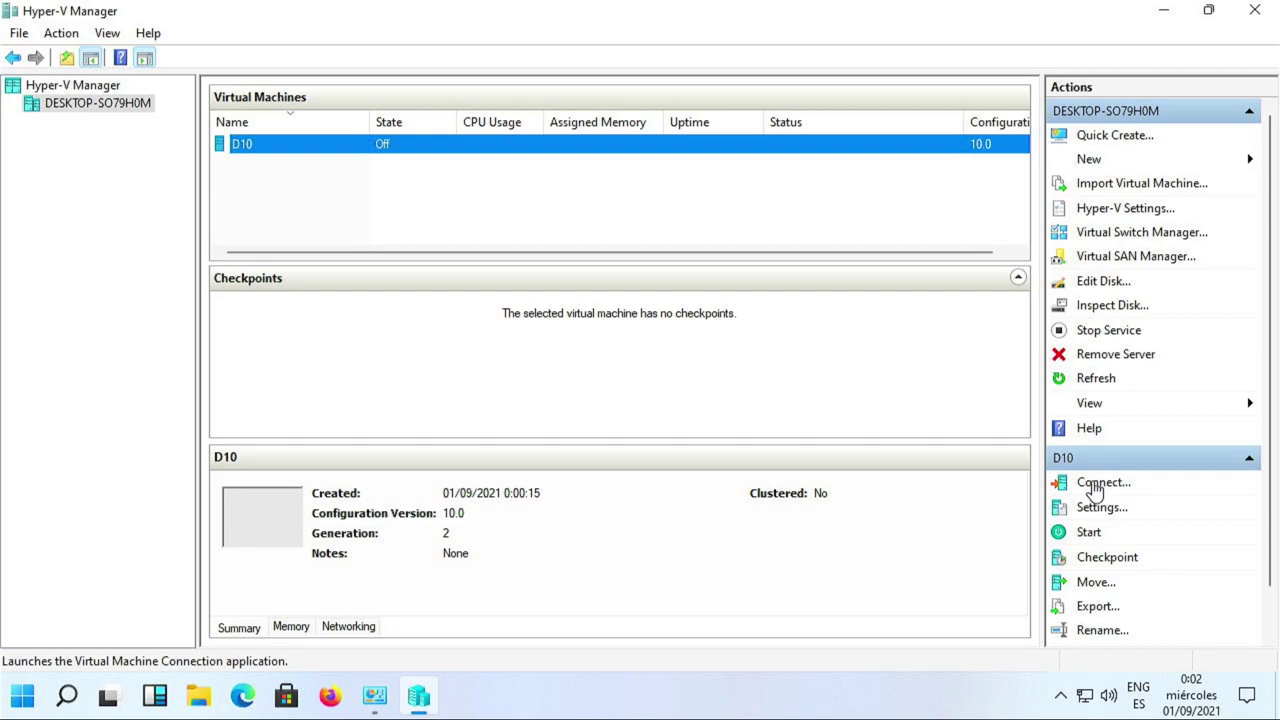
{"action": "left_click", "coordinate": [1100, 483]}
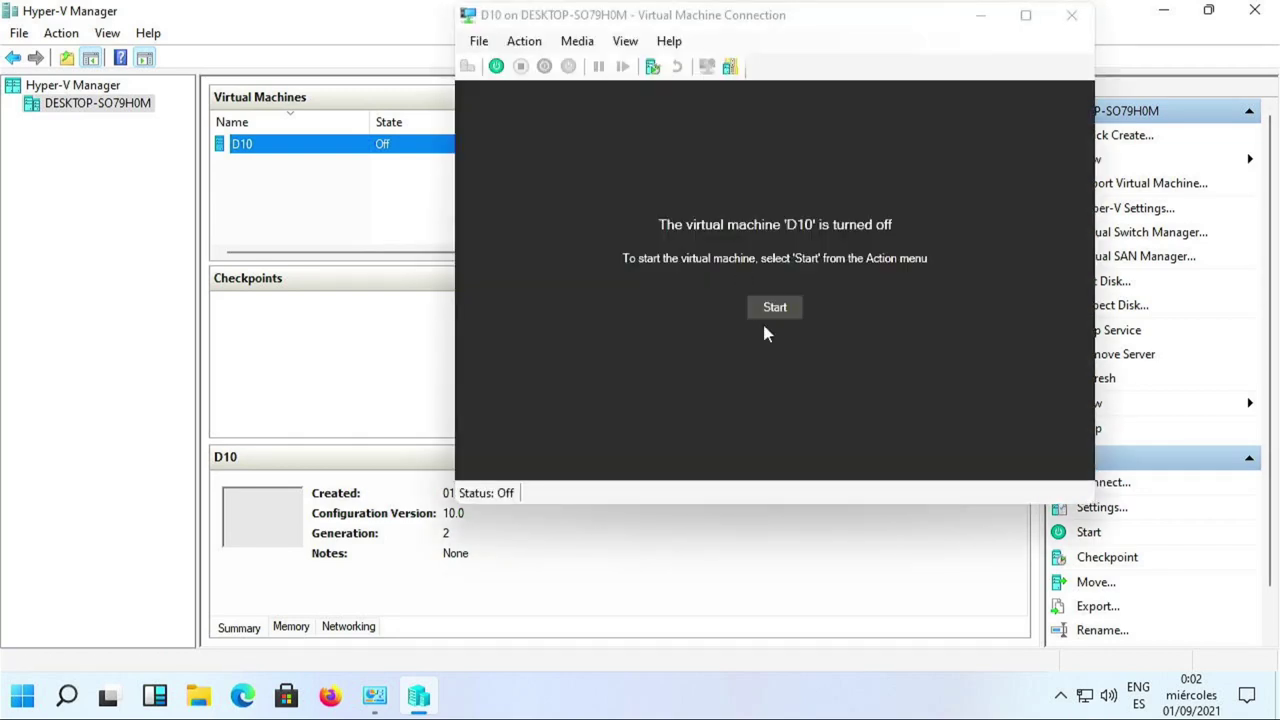
{"action": "left_click_drag", "start_coordinate": [598, 15], "coordinate": [420, 15]}
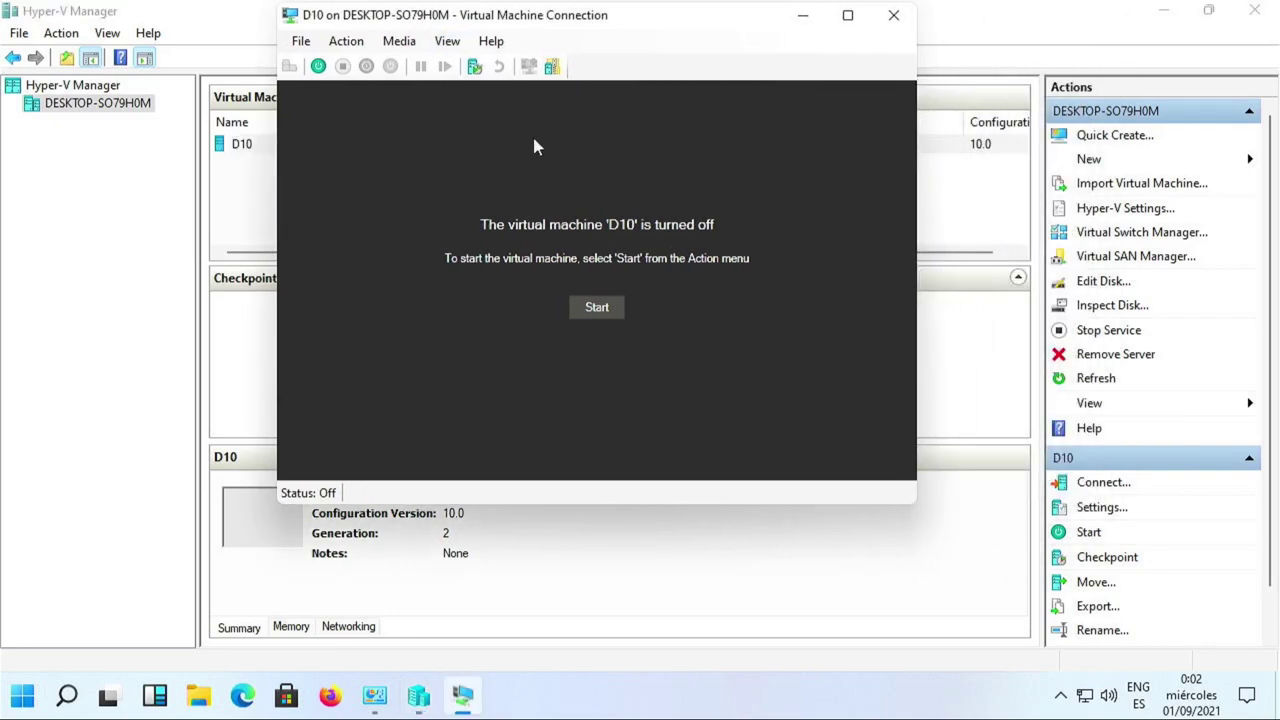
{"action": "left_click", "coordinate": [596, 308]}
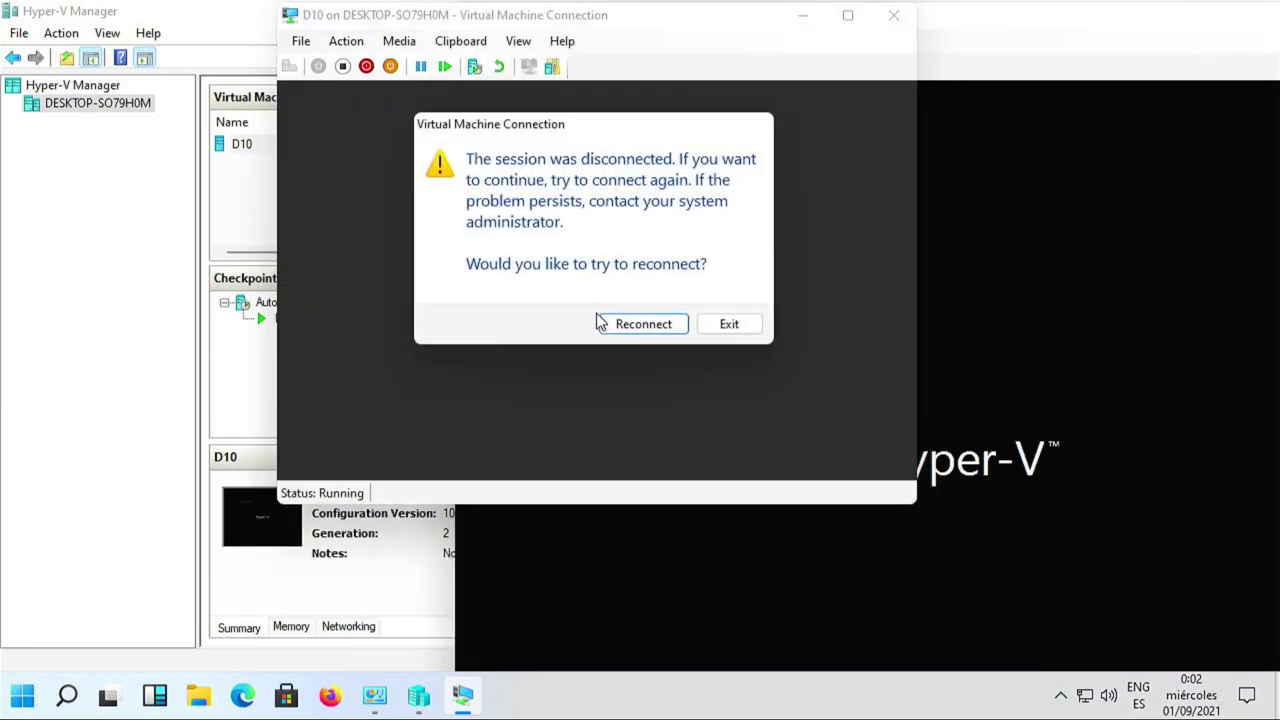
{"action": "left_click", "coordinate": [731, 324]}
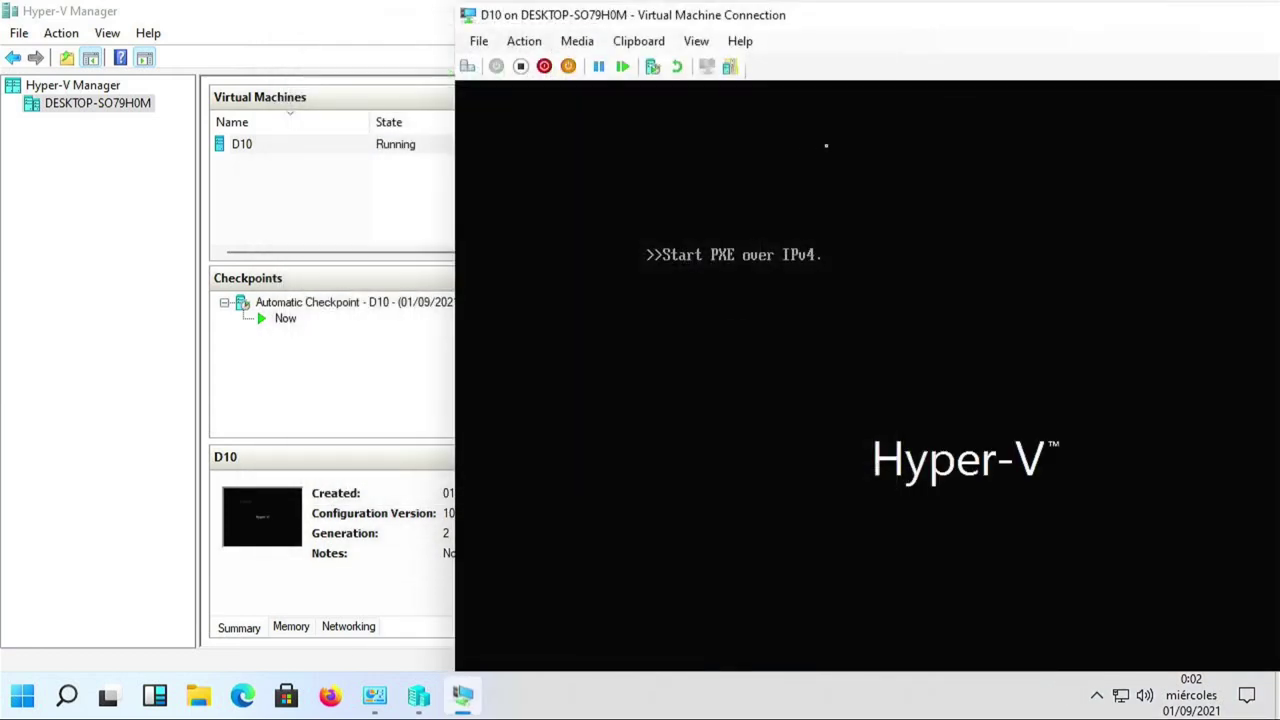
{"action": "left_click_drag", "start_coordinate": [780, 22], "coordinate": [472, 20]}
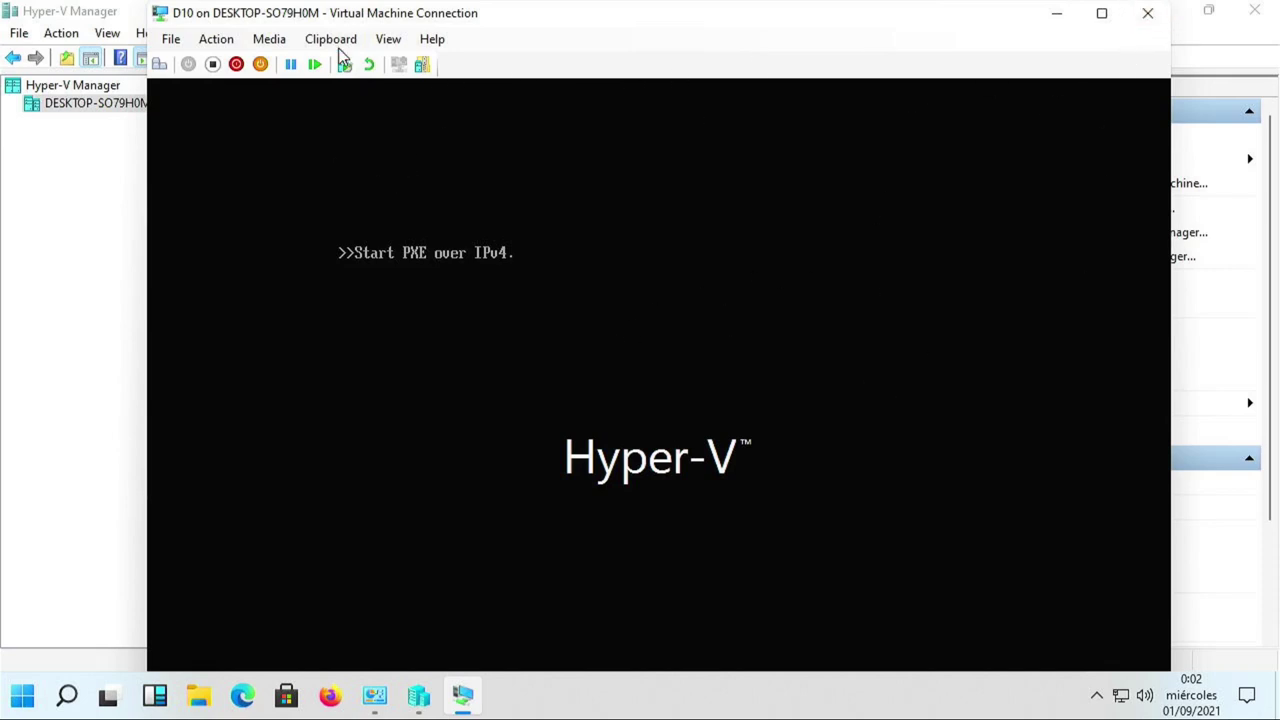
Pick the Windows Server Core 2019 ISO as the new disk for D10's DVD drive.
{"action": "left_click", "coordinate": [266, 40]}
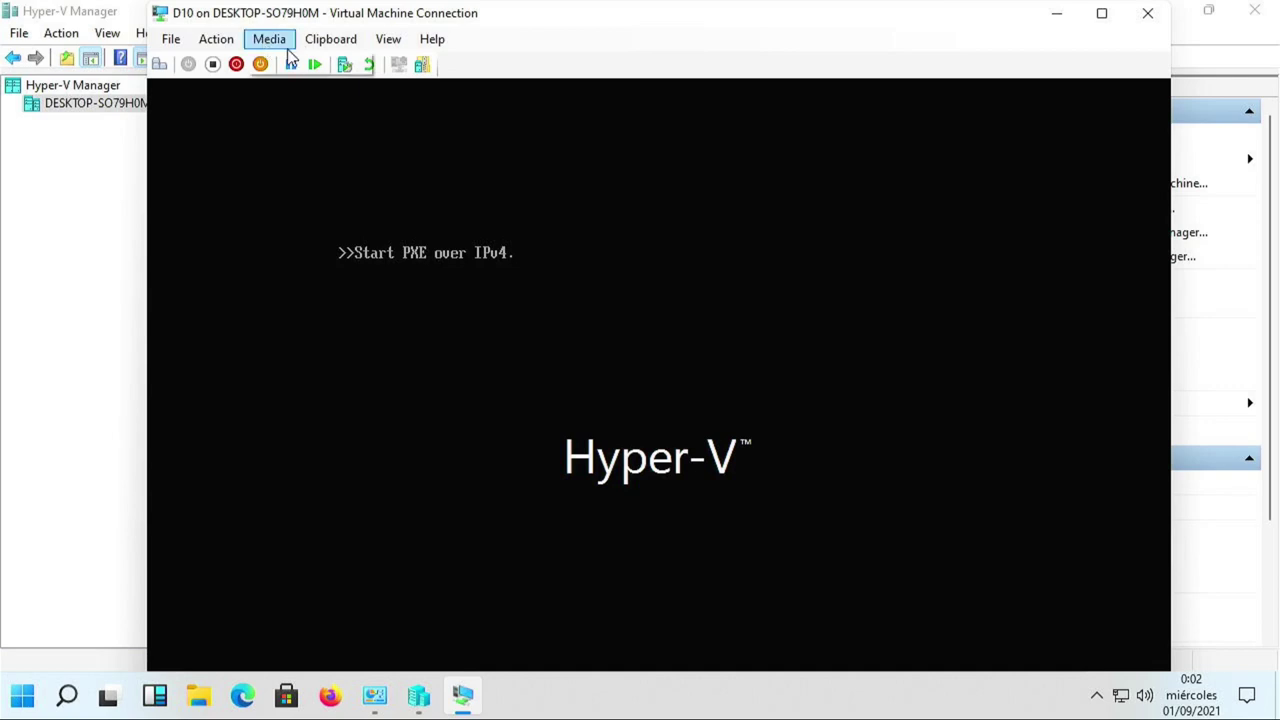
{"action": "mouse_move", "coordinate": [300, 62]}
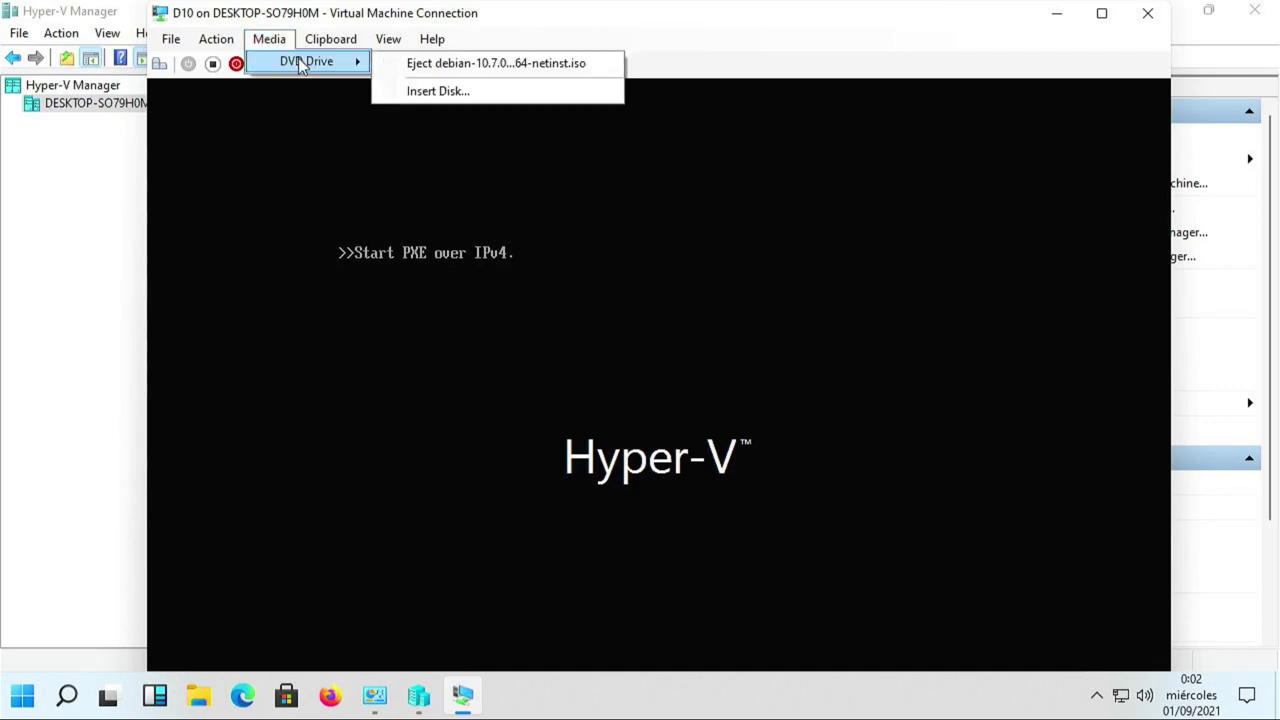
{"action": "left_click", "coordinate": [455, 92]}
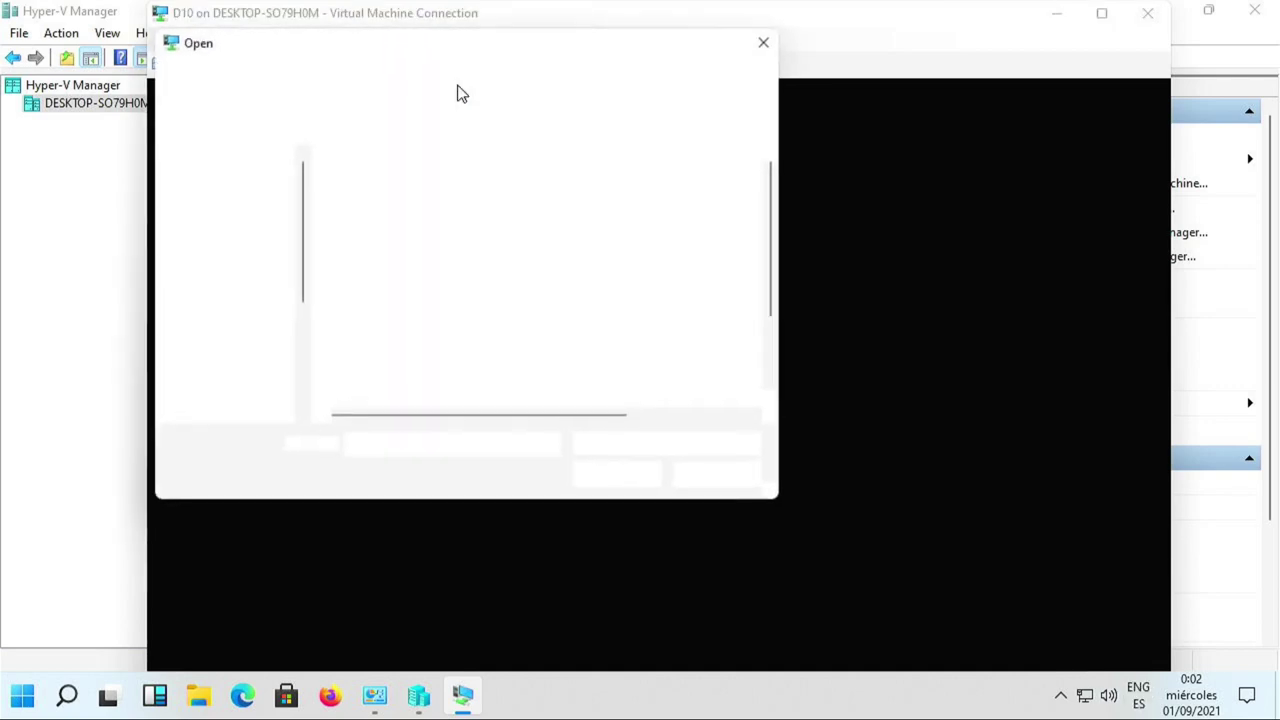
{"action": "scroll", "coordinate": [477, 350], "scroll_direction": "down", "scroll_amount": 2}
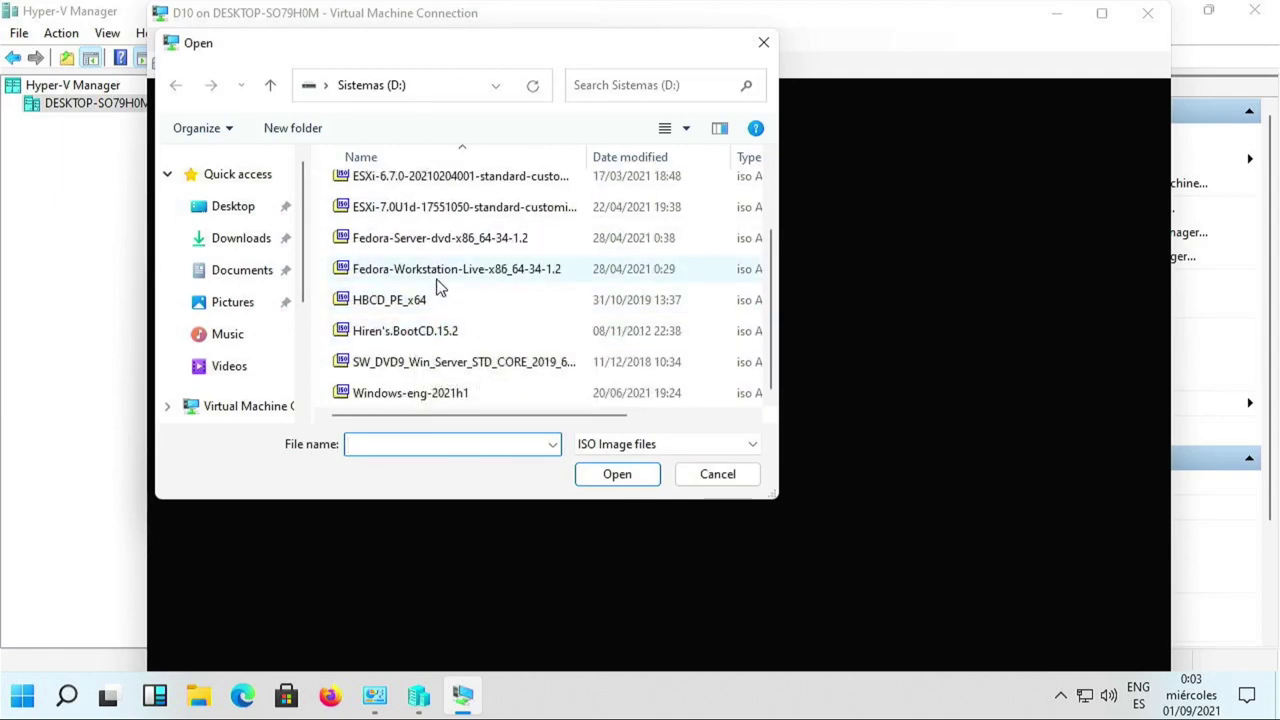
{"action": "left_click", "coordinate": [413, 395]}
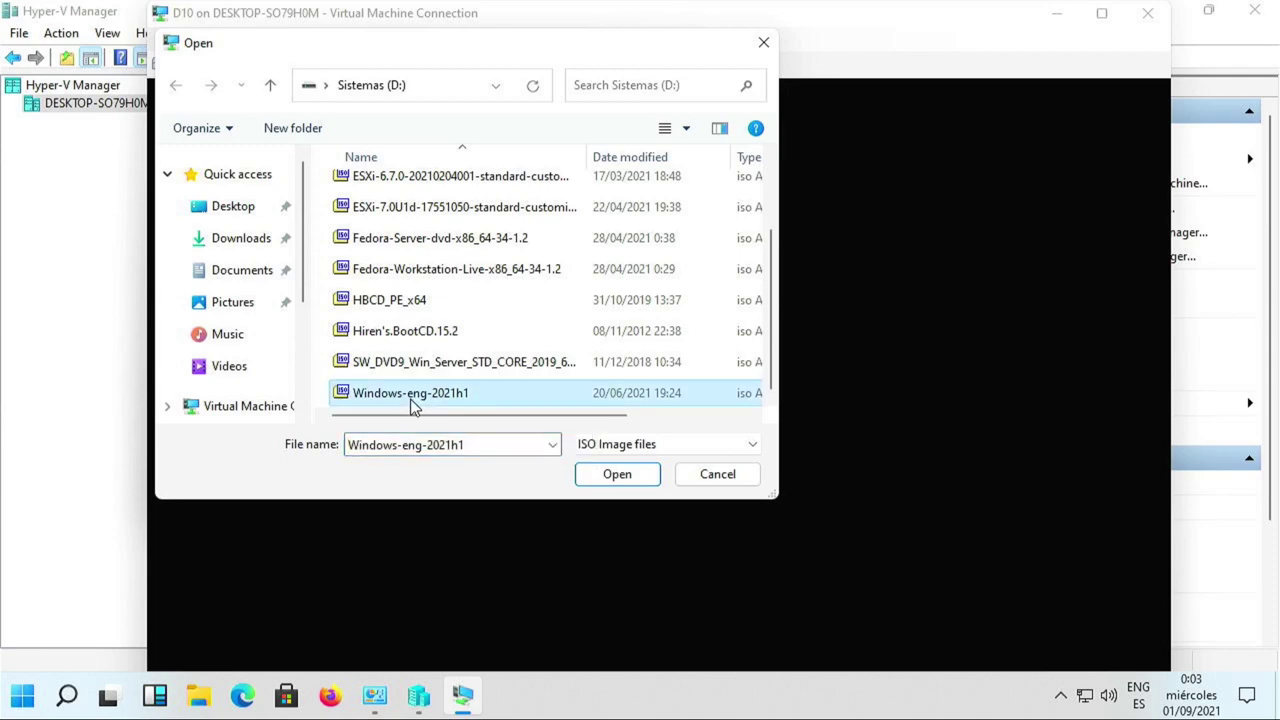
{"action": "scroll", "coordinate": [420, 340], "scroll_direction": "up", "scroll_amount": 2}
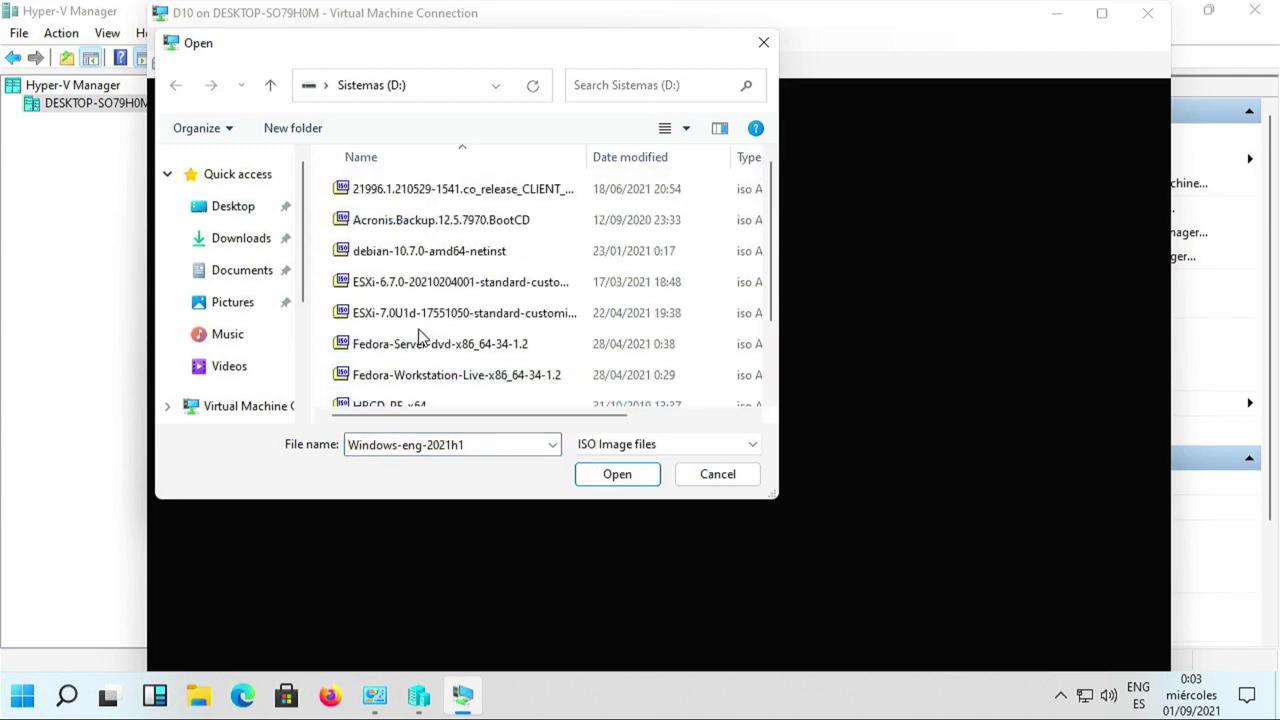
{"action": "scroll", "coordinate": [420, 340], "scroll_direction": "down", "scroll_amount": 2}
{"action": "left_click", "coordinate": [430, 368]}
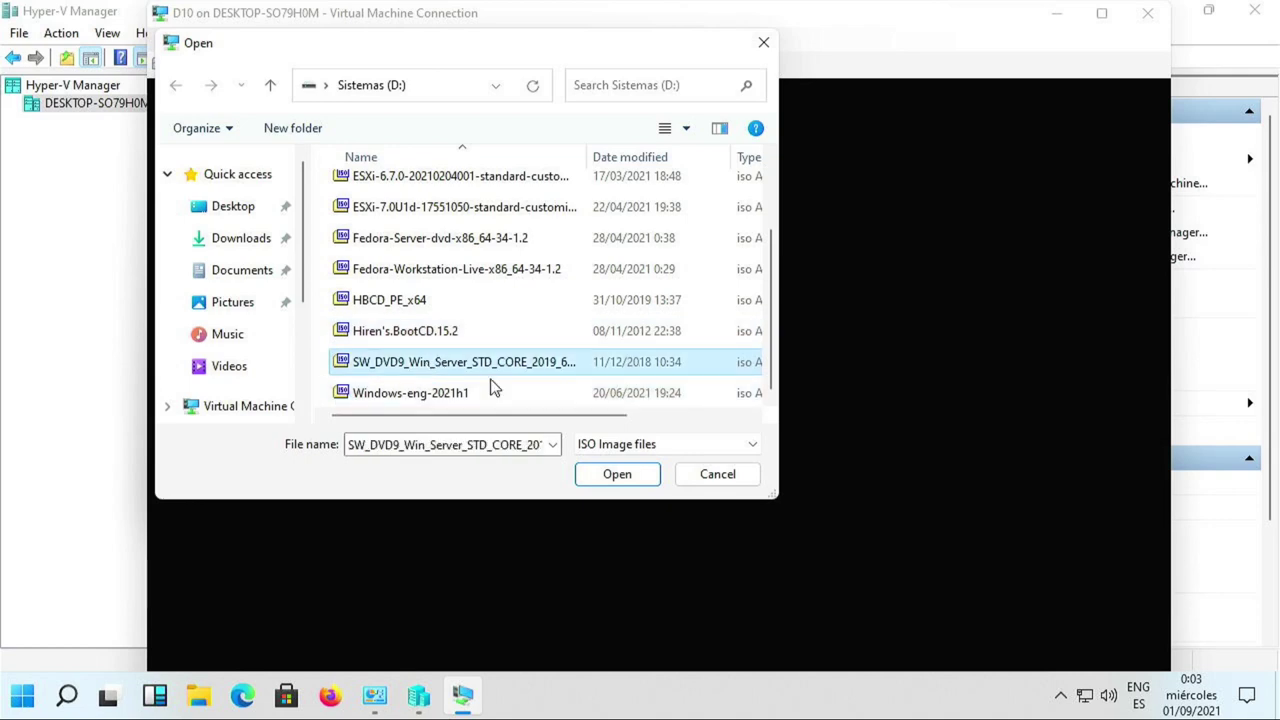
Load the Windows Server Core 2019 image and reset the D10 virtual machine.
{"action": "left_click", "coordinate": [617, 478]}
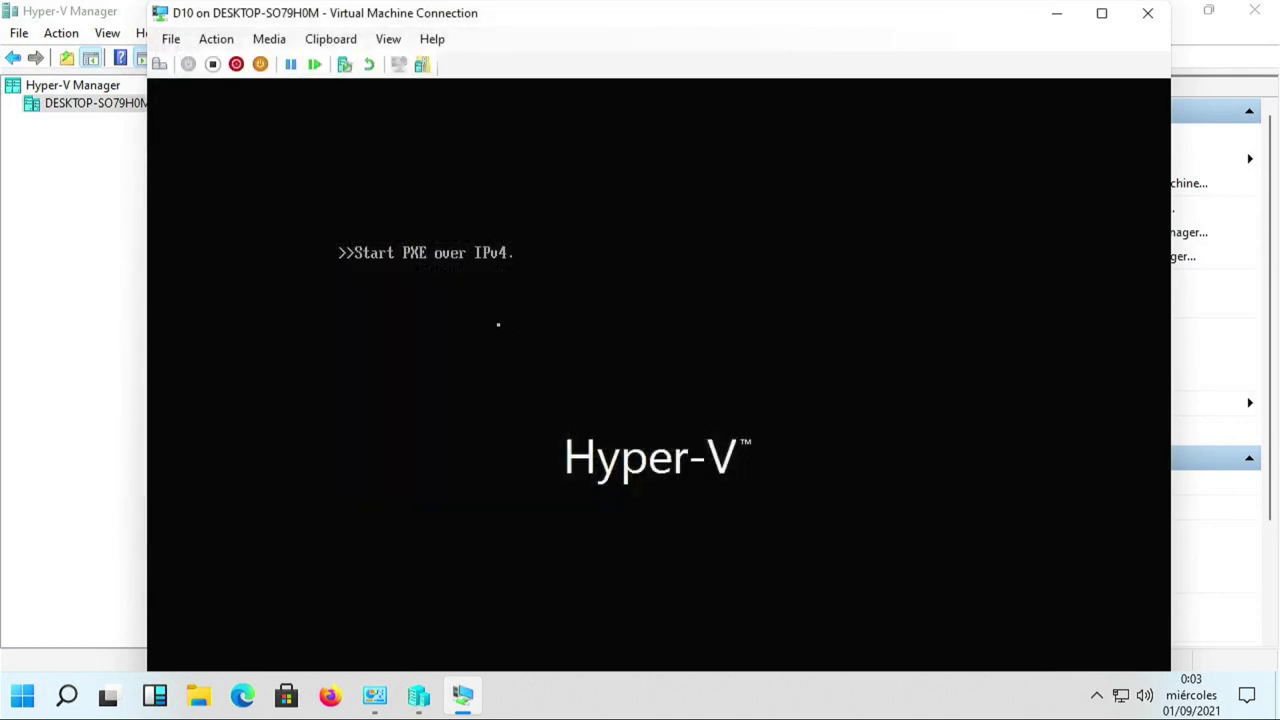
{"action": "left_click", "coordinate": [314, 64]}
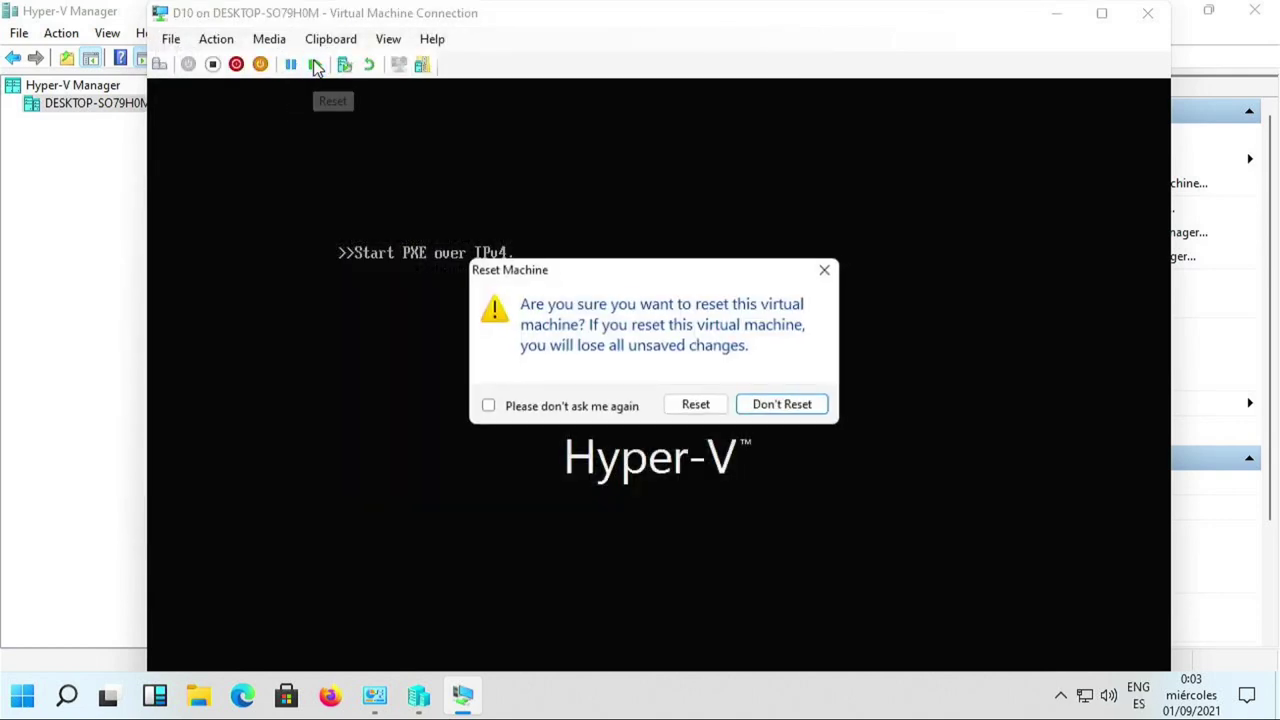
{"action": "left_click", "coordinate": [706, 408]}
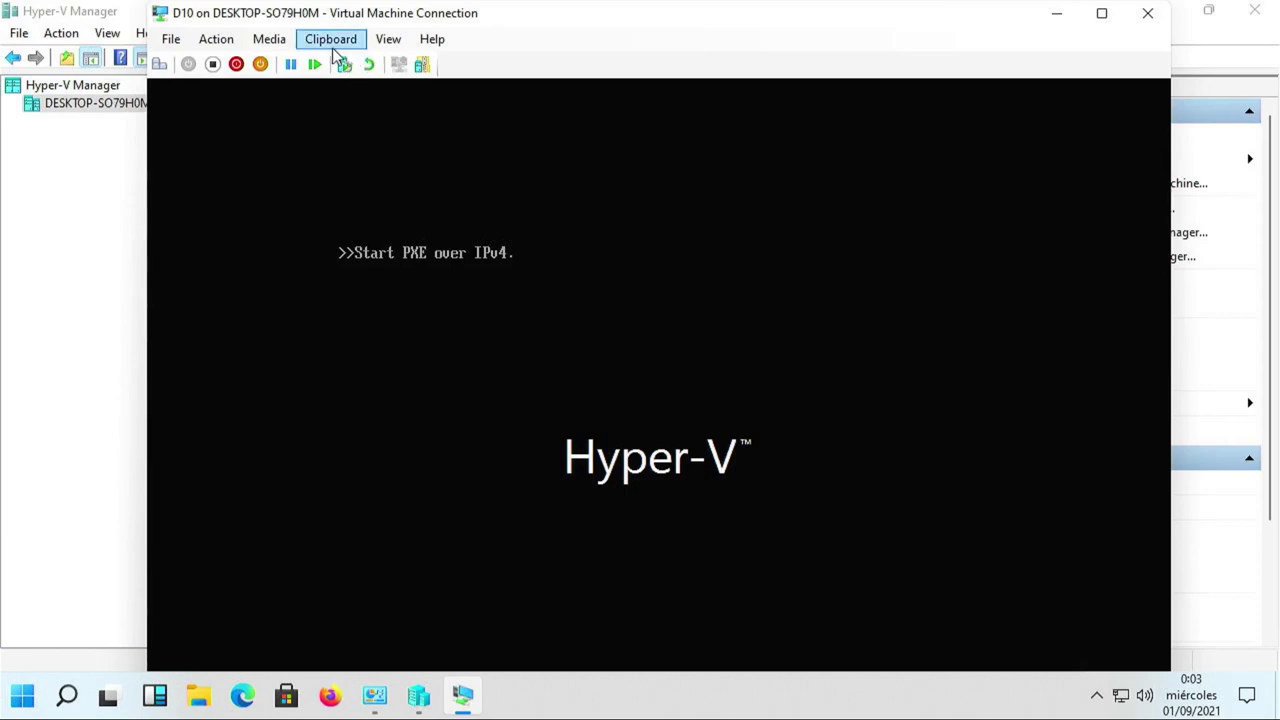
{"action": "left_click", "coordinate": [171, 39]}
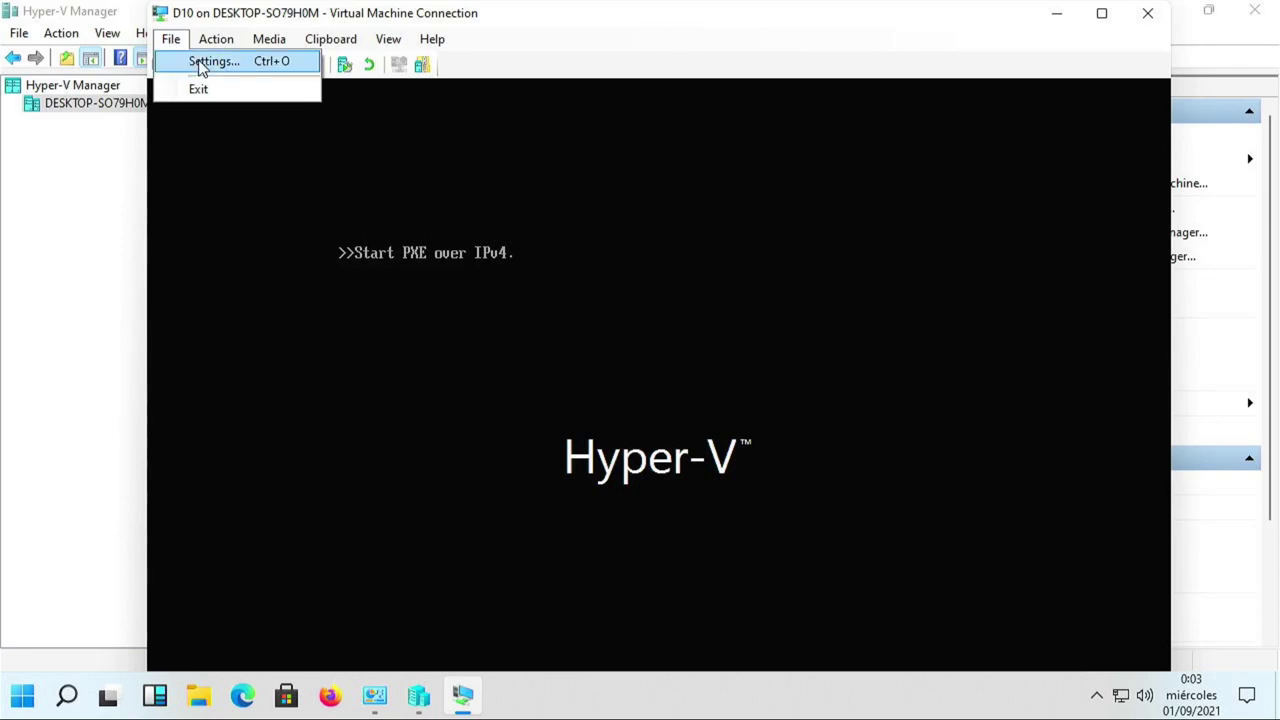
{"action": "left_click", "coordinate": [201, 64]}
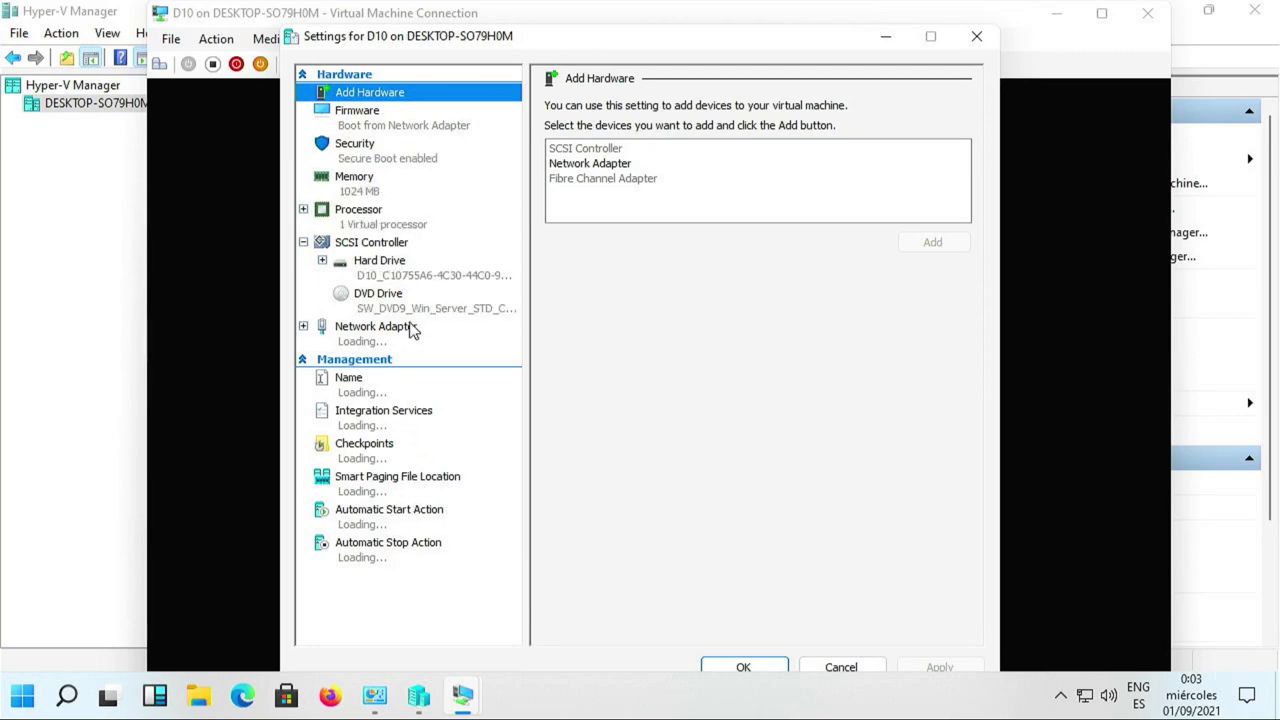
{"action": "left_click", "coordinate": [373, 130]}
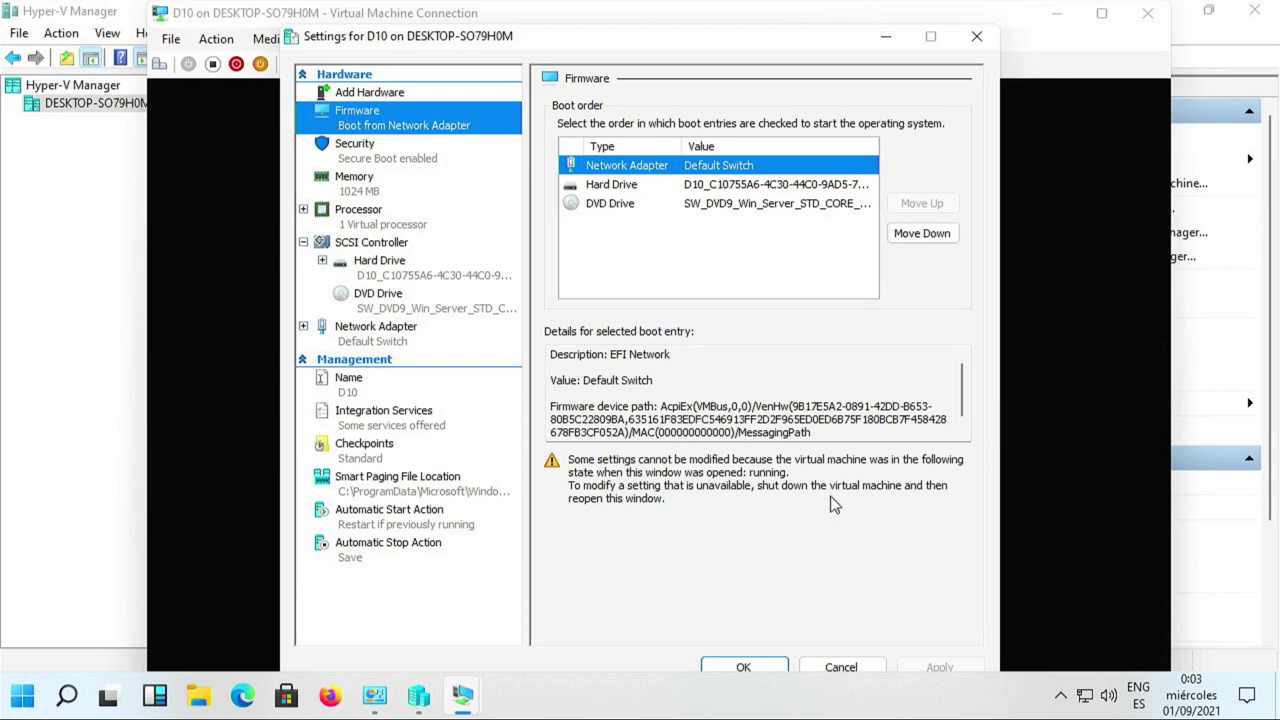
{"action": "left_click", "coordinate": [840, 667]}
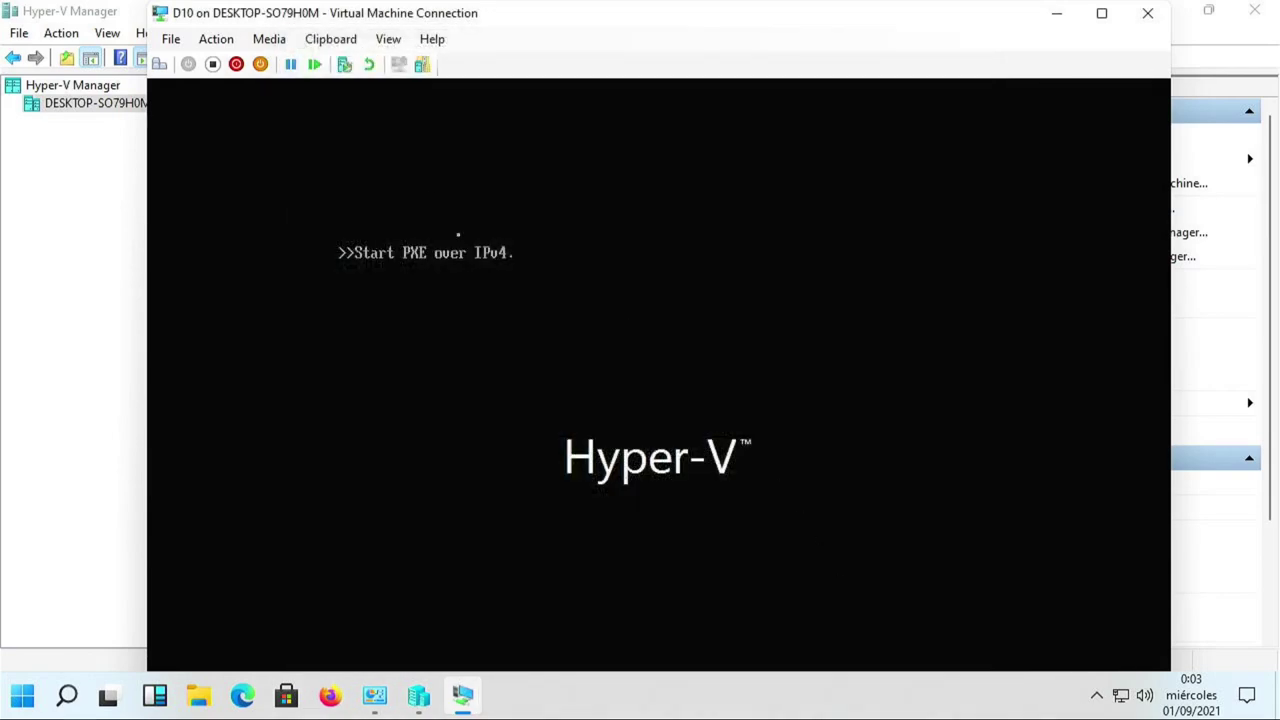
Insert the debian-10.7.0-amd64-netinst image into D10's DVD drive.
{"action": "left_click", "coordinate": [384, 40]}
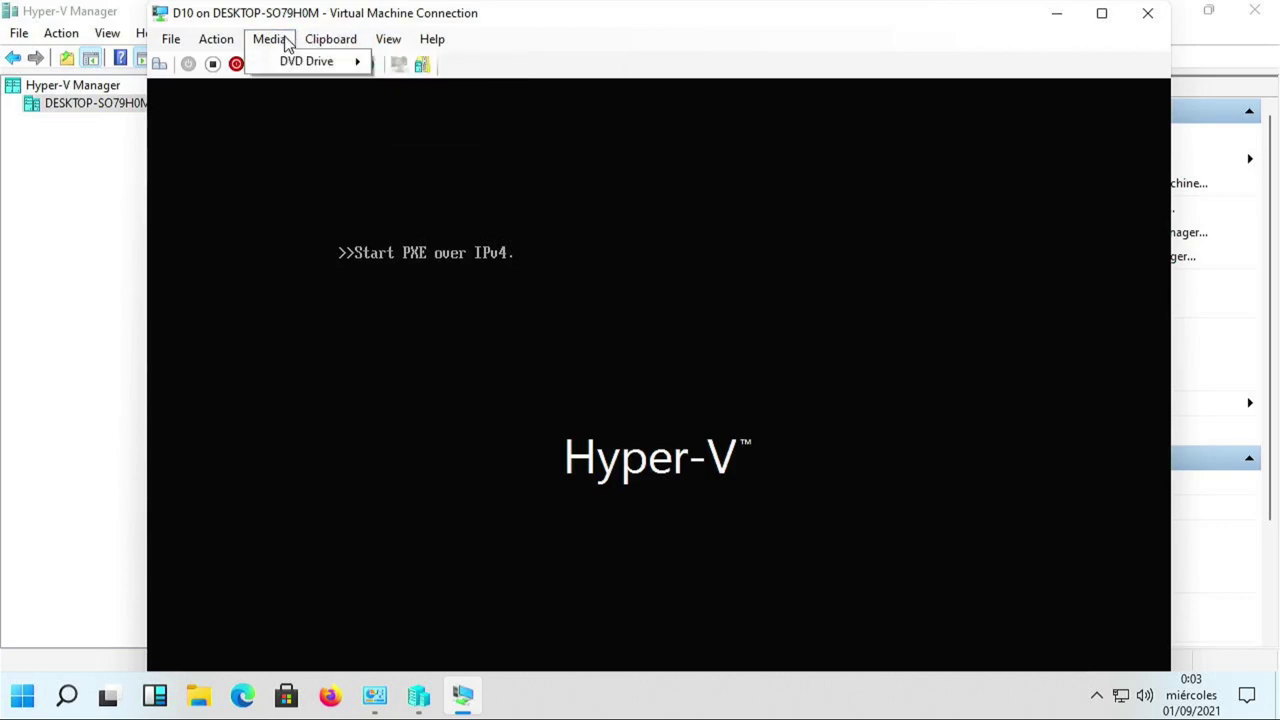
{"action": "mouse_move", "coordinate": [283, 64]}
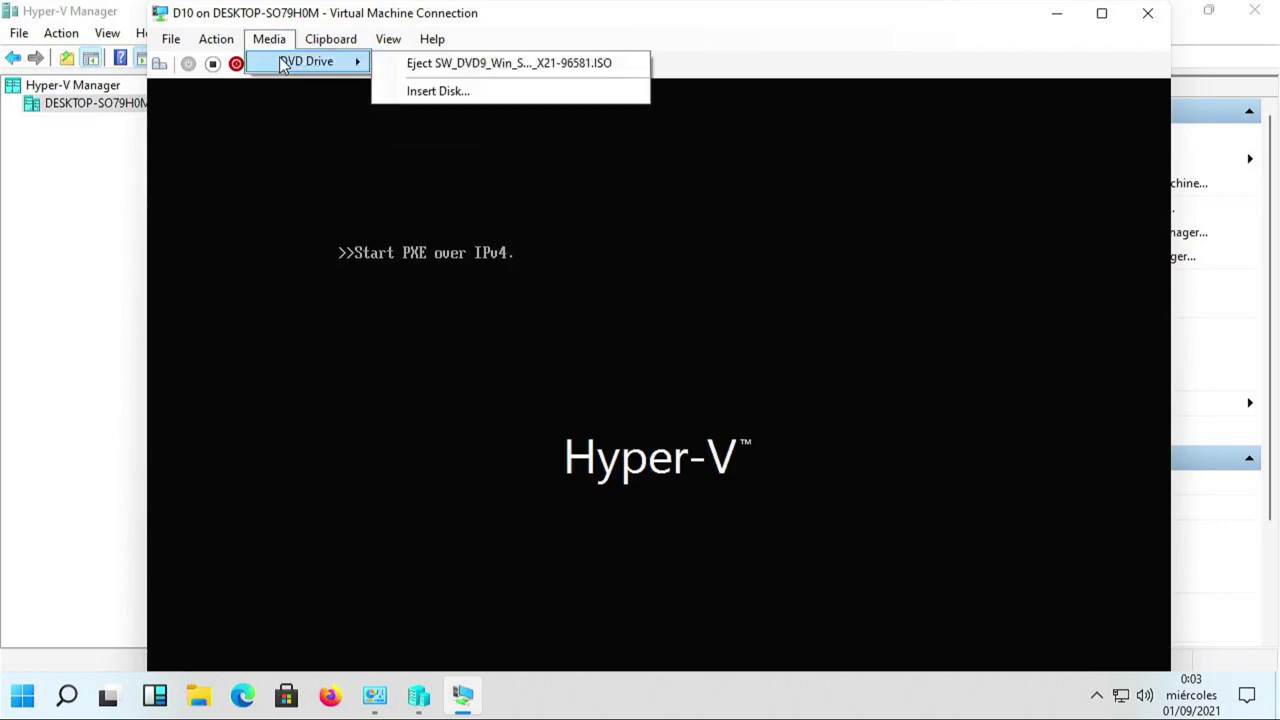
{"action": "left_click", "coordinate": [436, 90]}
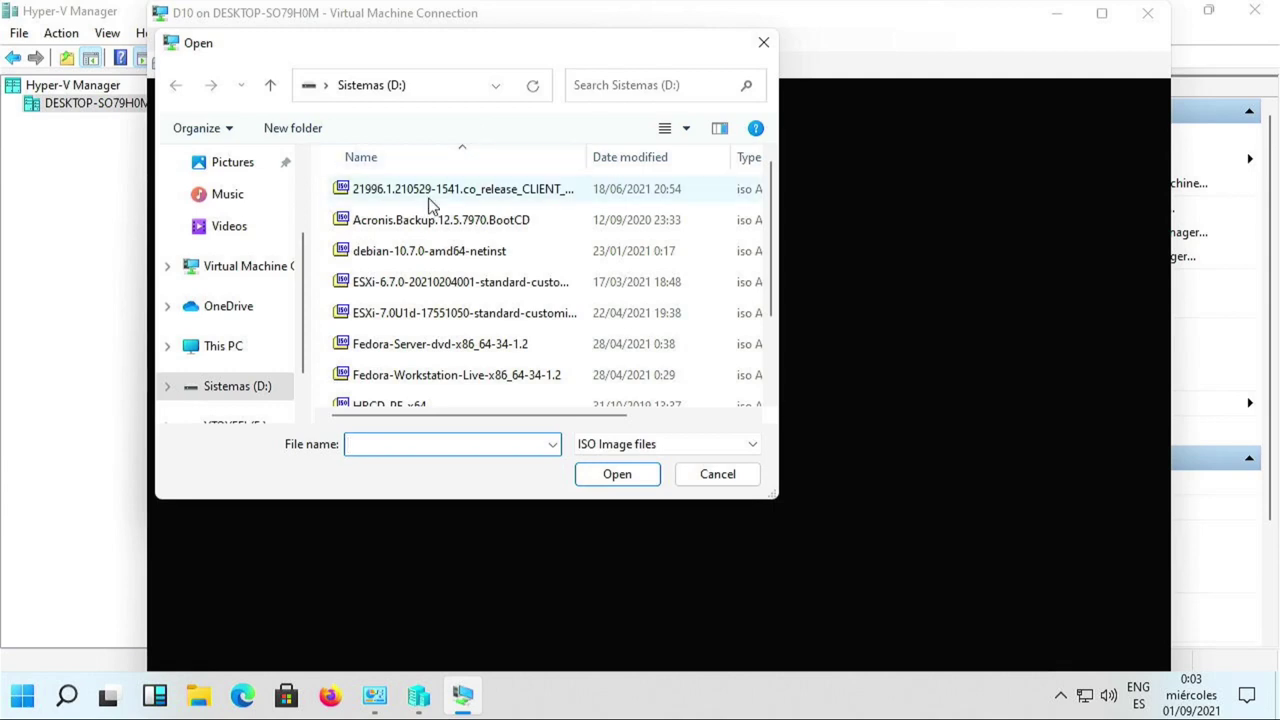
{"action": "double_click", "coordinate": [414, 253]}
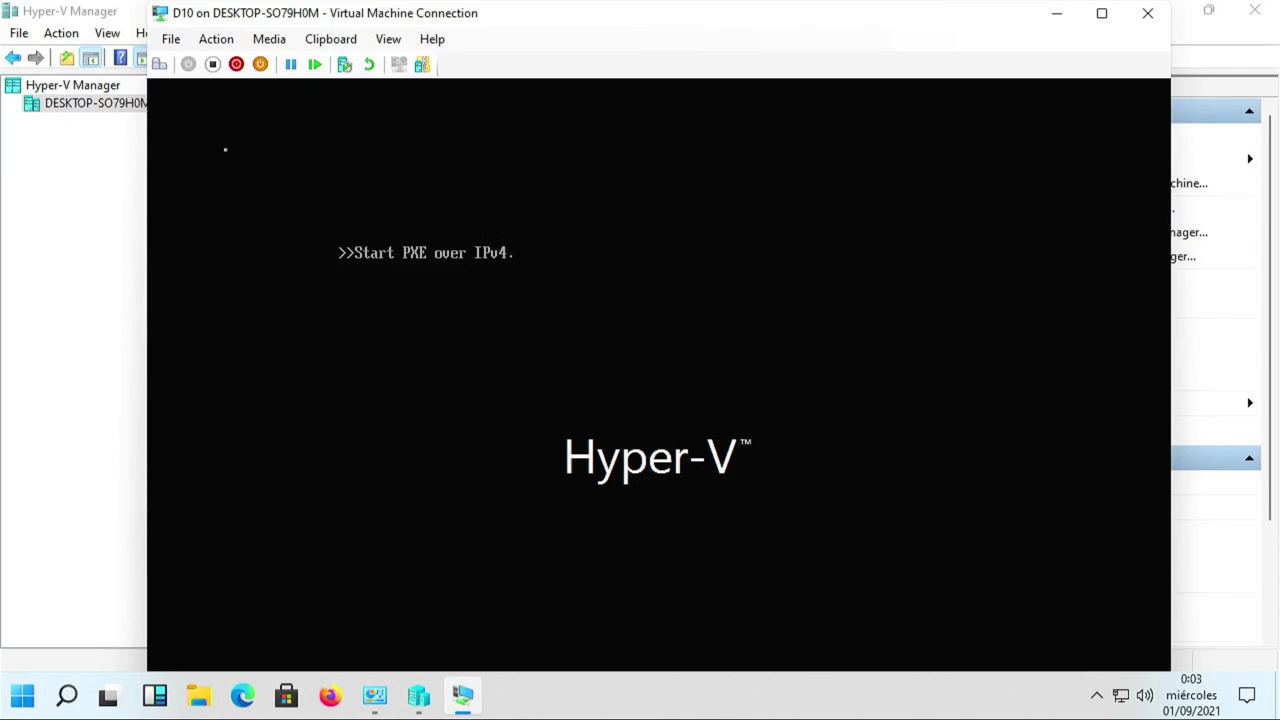
{"action": "left_click", "coordinate": [172, 40]}
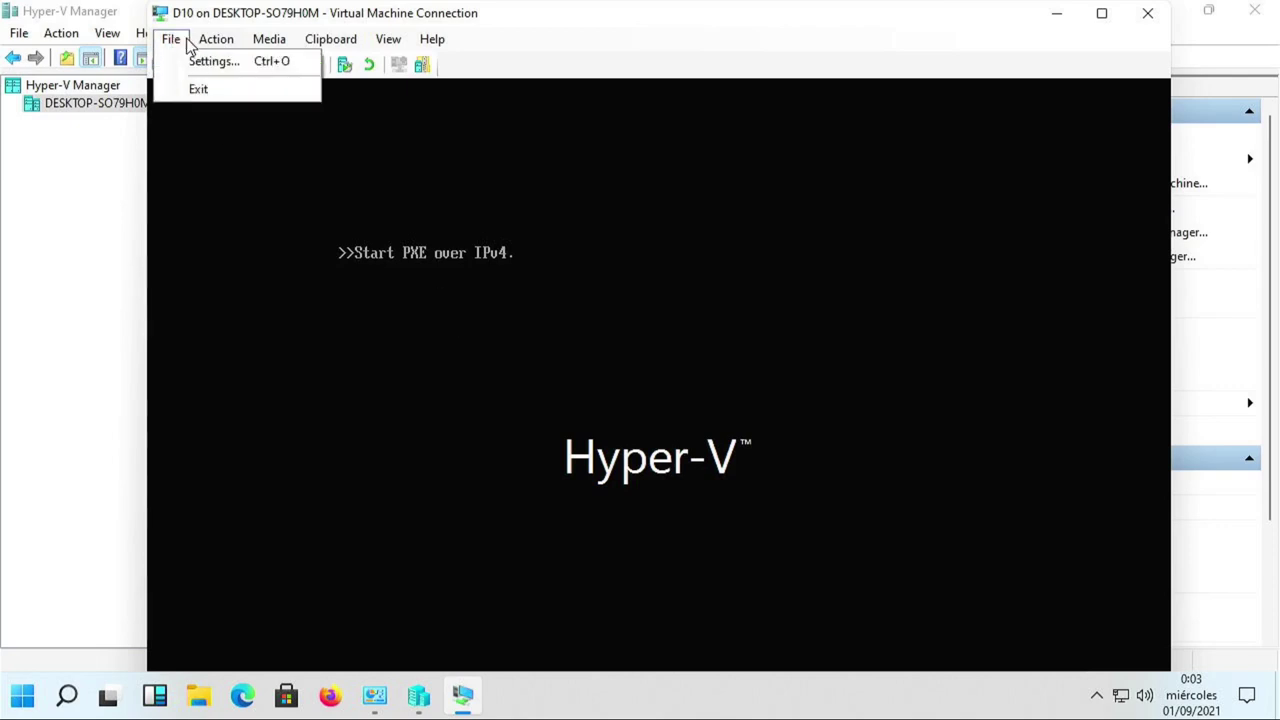
Move DVD Drive to the top of D10's firmware boot order and save the settings.
{"action": "left_click", "coordinate": [192, 62]}
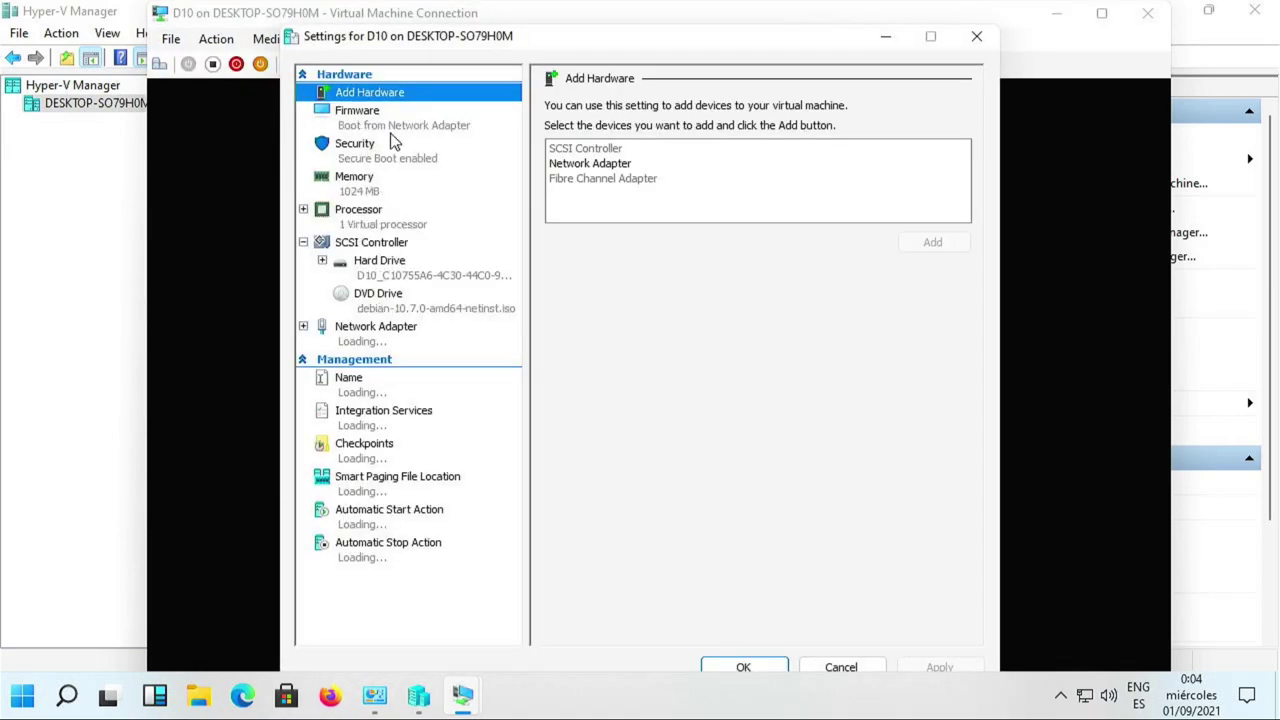
{"action": "left_click", "coordinate": [398, 128]}
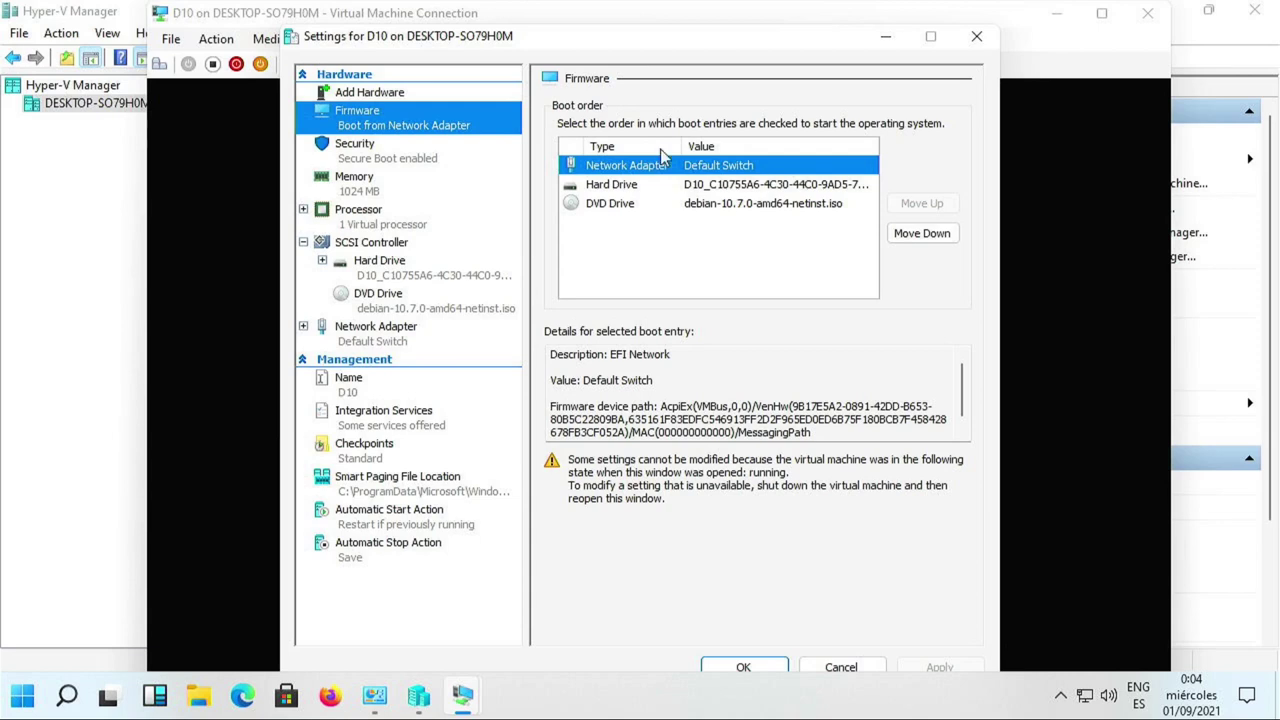
{"action": "left_click", "coordinate": [617, 206]}
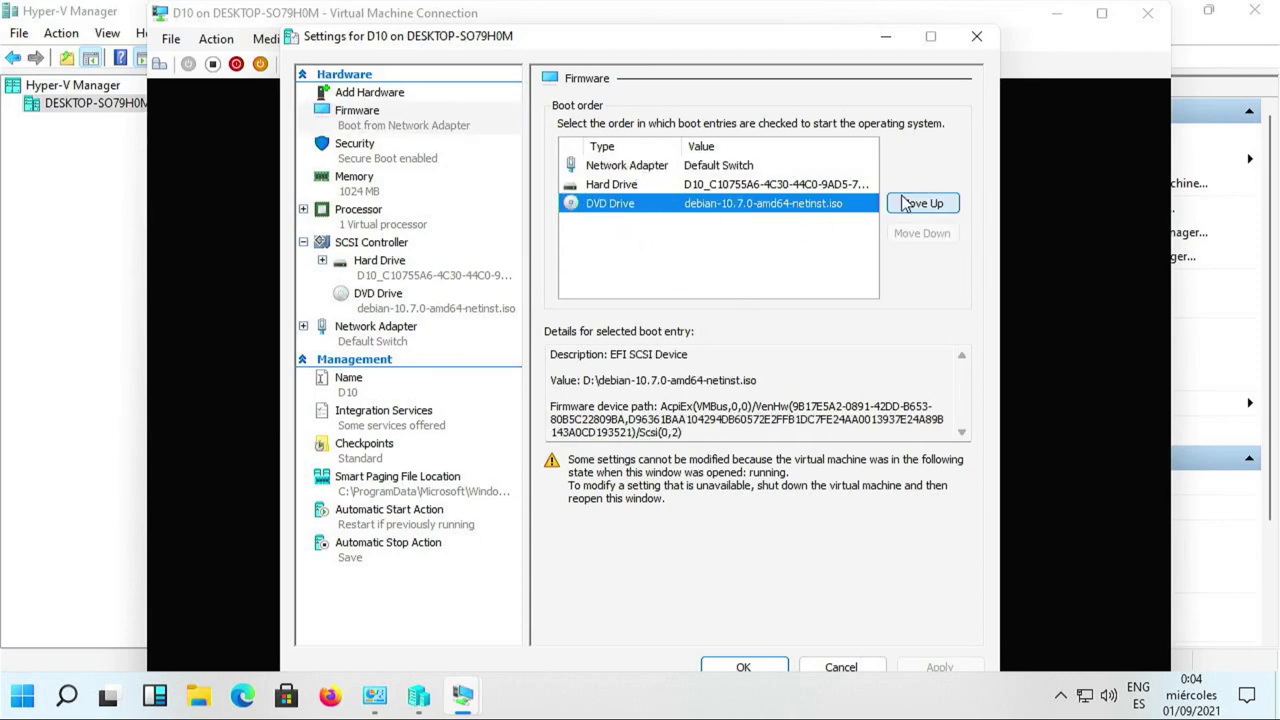
{"action": "left_click", "coordinate": [905, 204]}
{"action": "left_click", "coordinate": [905, 204]}
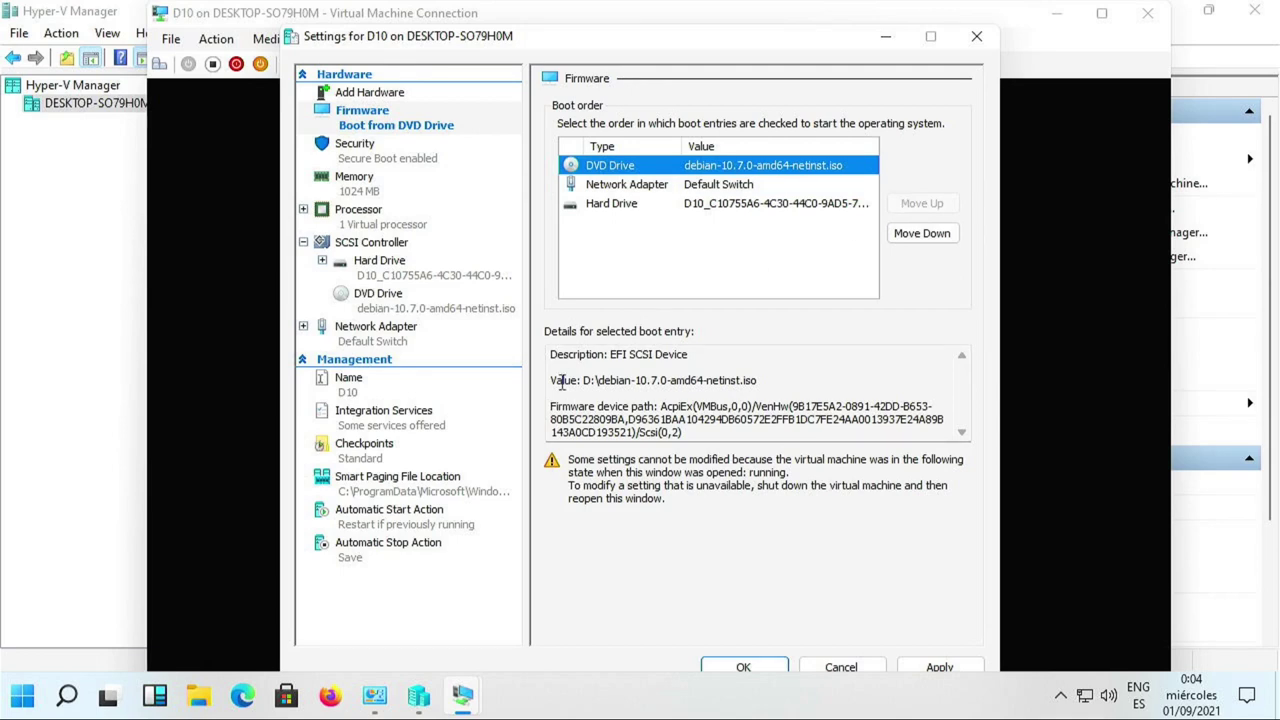
{"action": "left_click", "coordinate": [938, 664]}
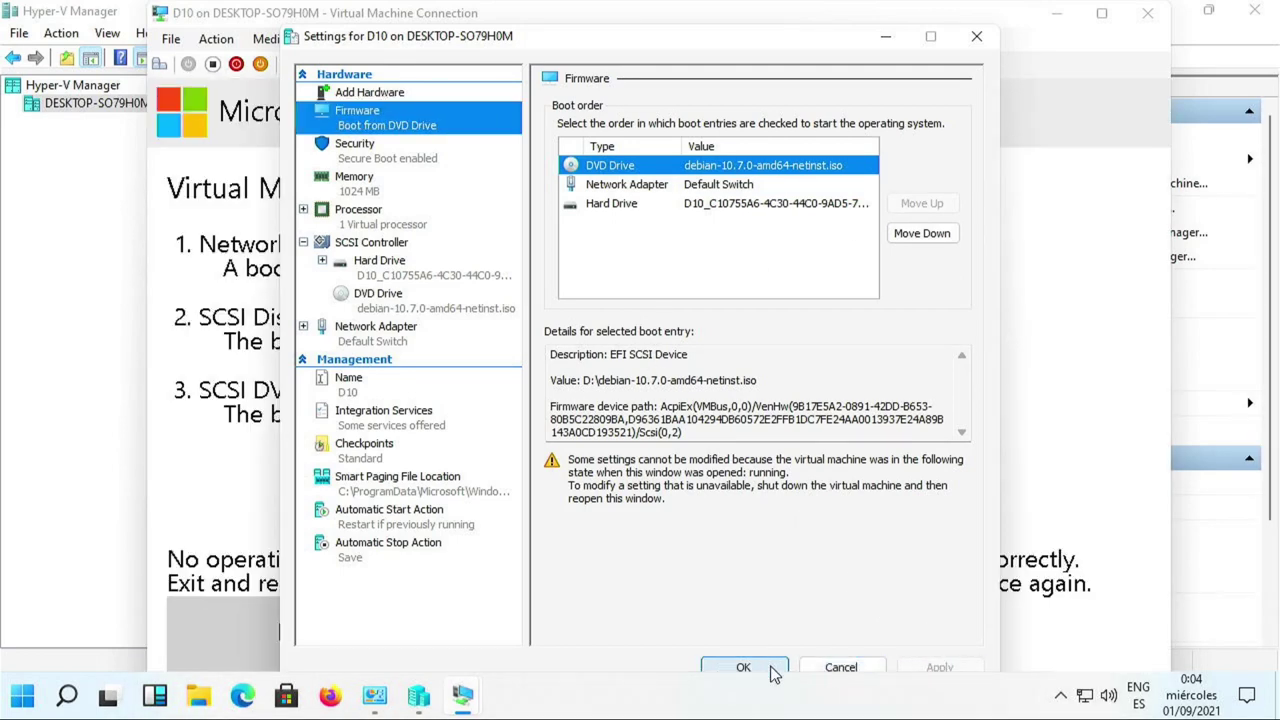
{"action": "left_click", "coordinate": [771, 667]}
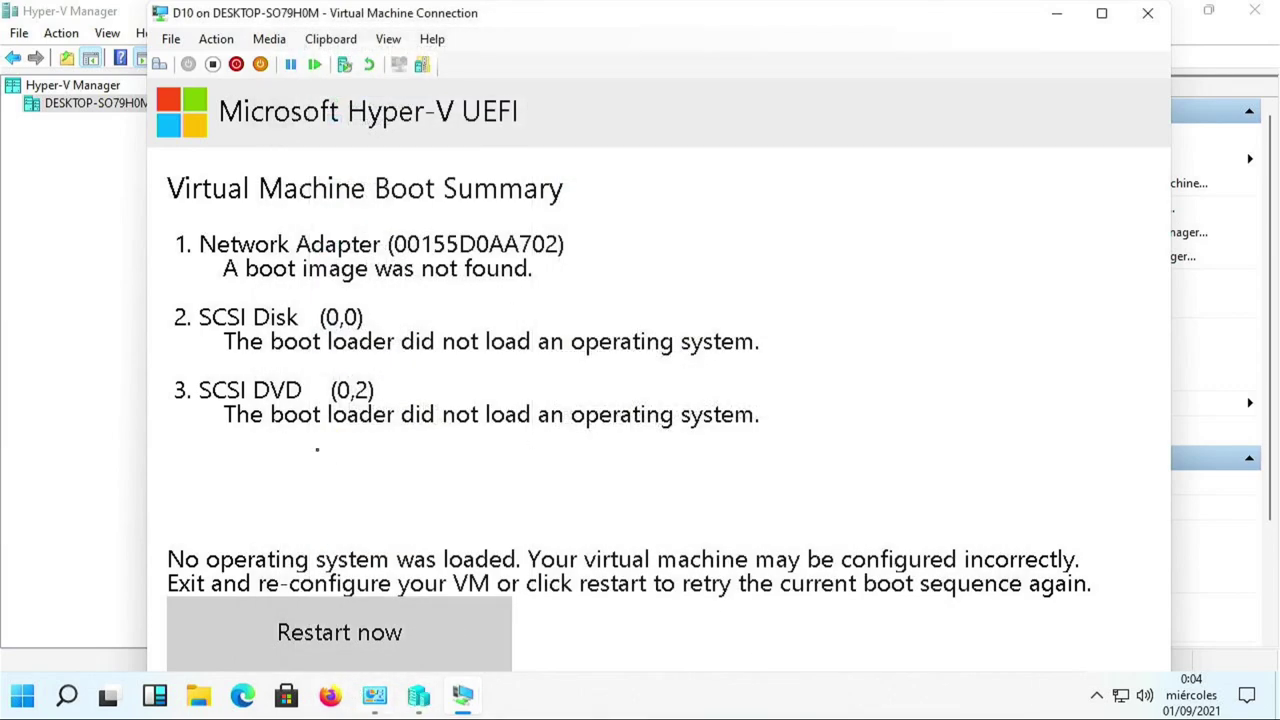
Reset D10 and confirm the restart.
{"action": "left_click", "coordinate": [314, 66]}
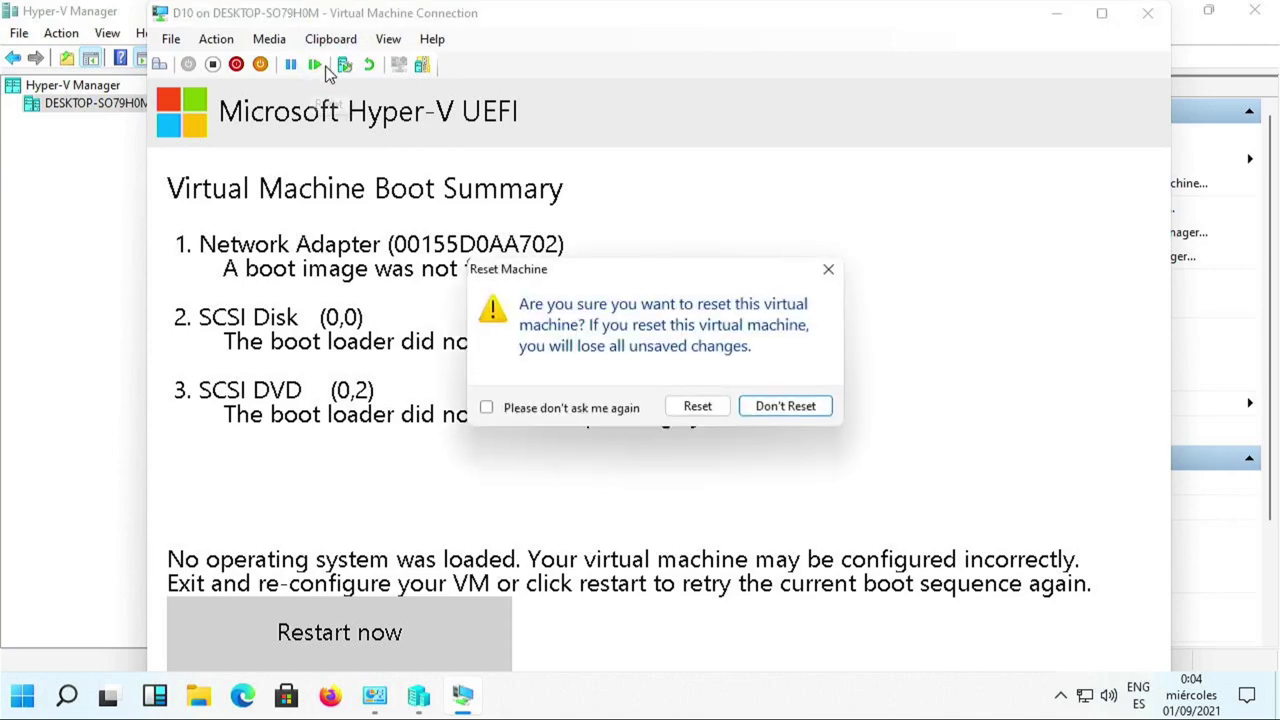
{"action": "left_click", "coordinate": [697, 406]}
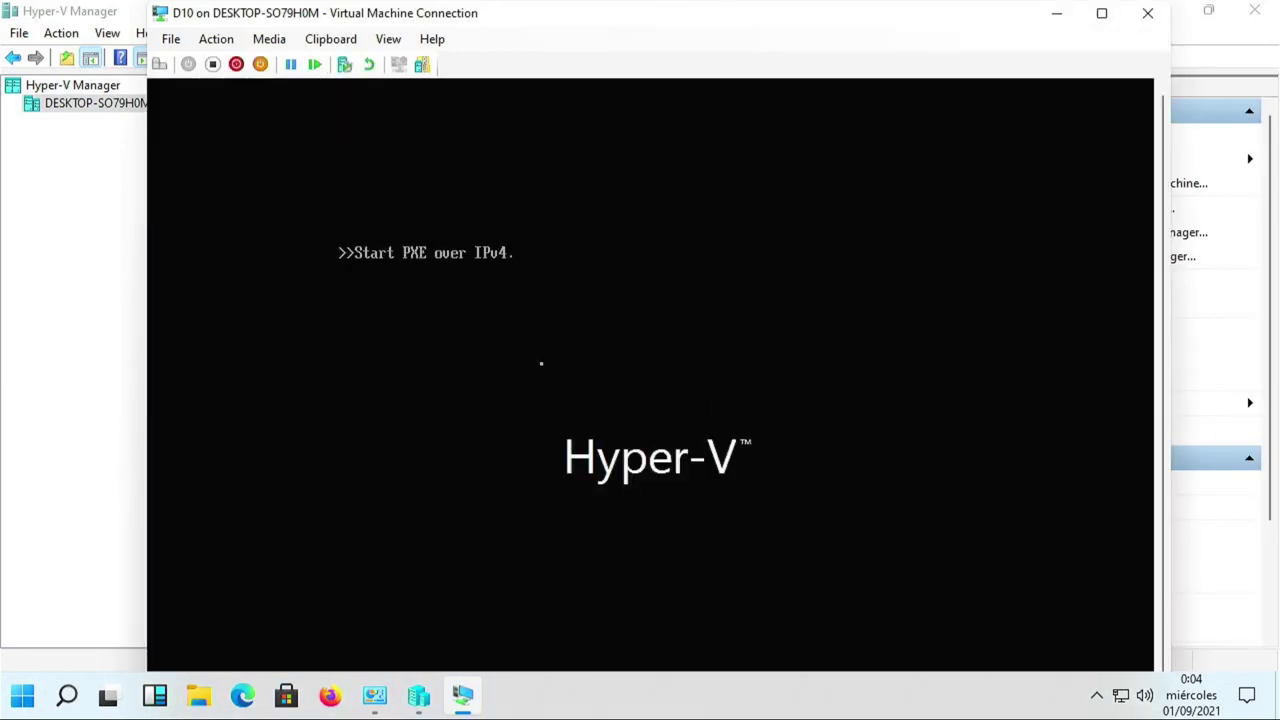
{"action": "left_click", "coordinate": [172, 40]}
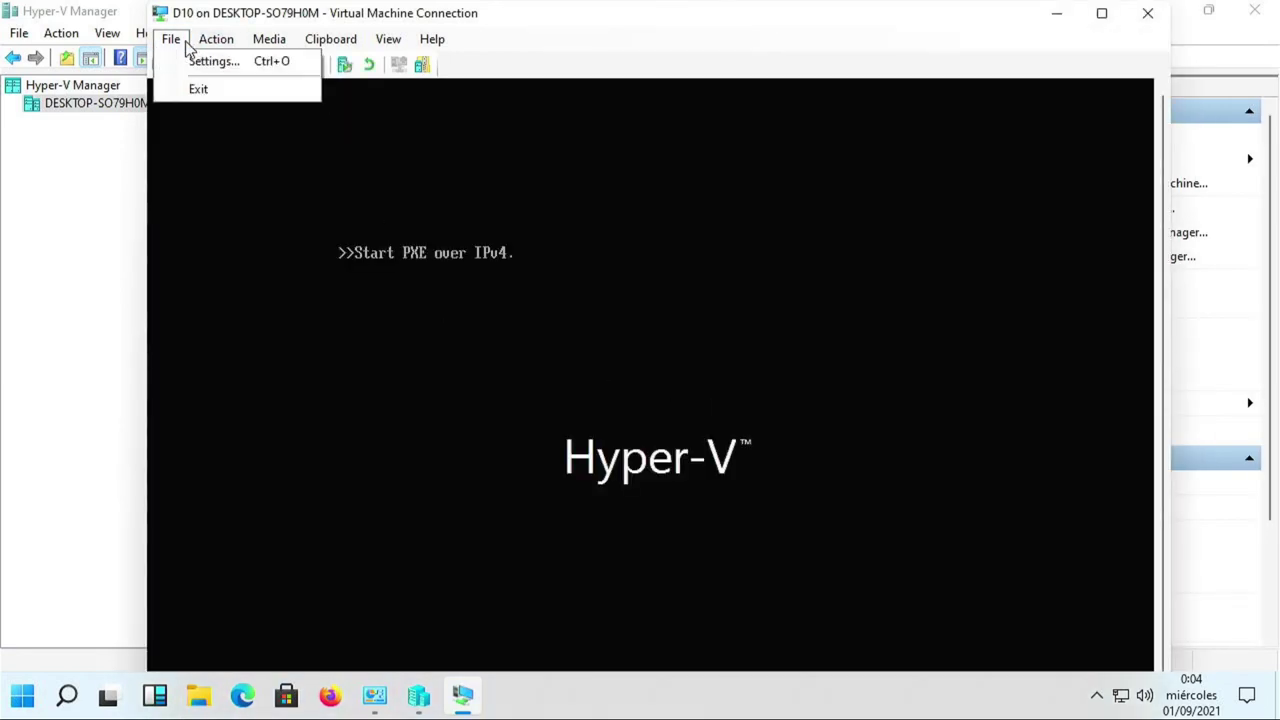
Mount the 21996.1.210529-1541 client consumer x64 ISO in D10's DVD drive and save the settings.
{"action": "left_click", "coordinate": [205, 62]}
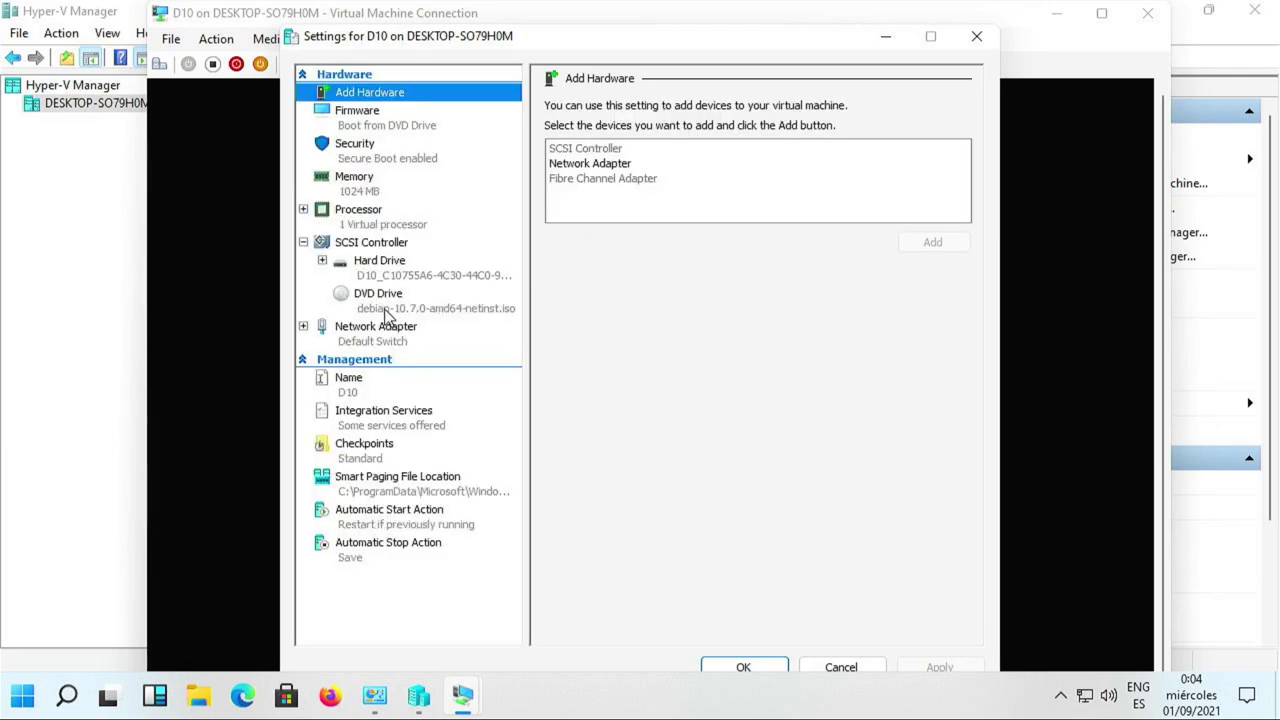
{"action": "left_click", "coordinate": [387, 314]}
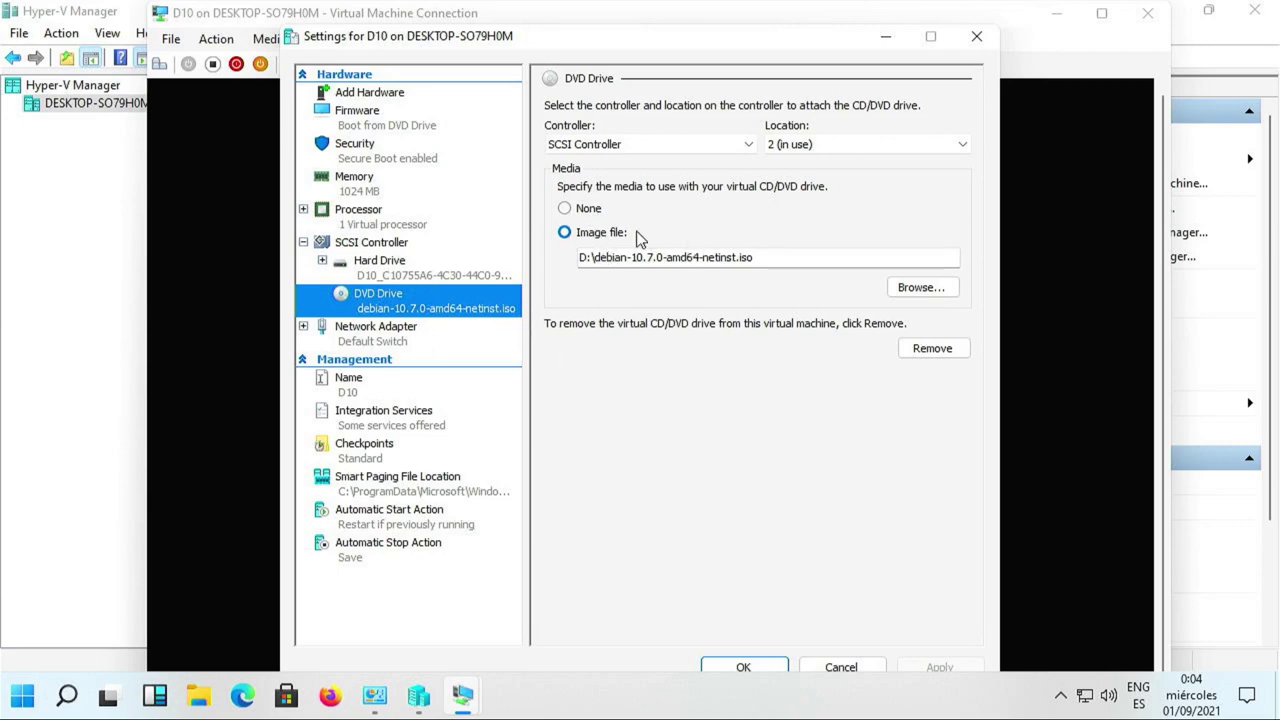
{"action": "left_click", "coordinate": [917, 290]}
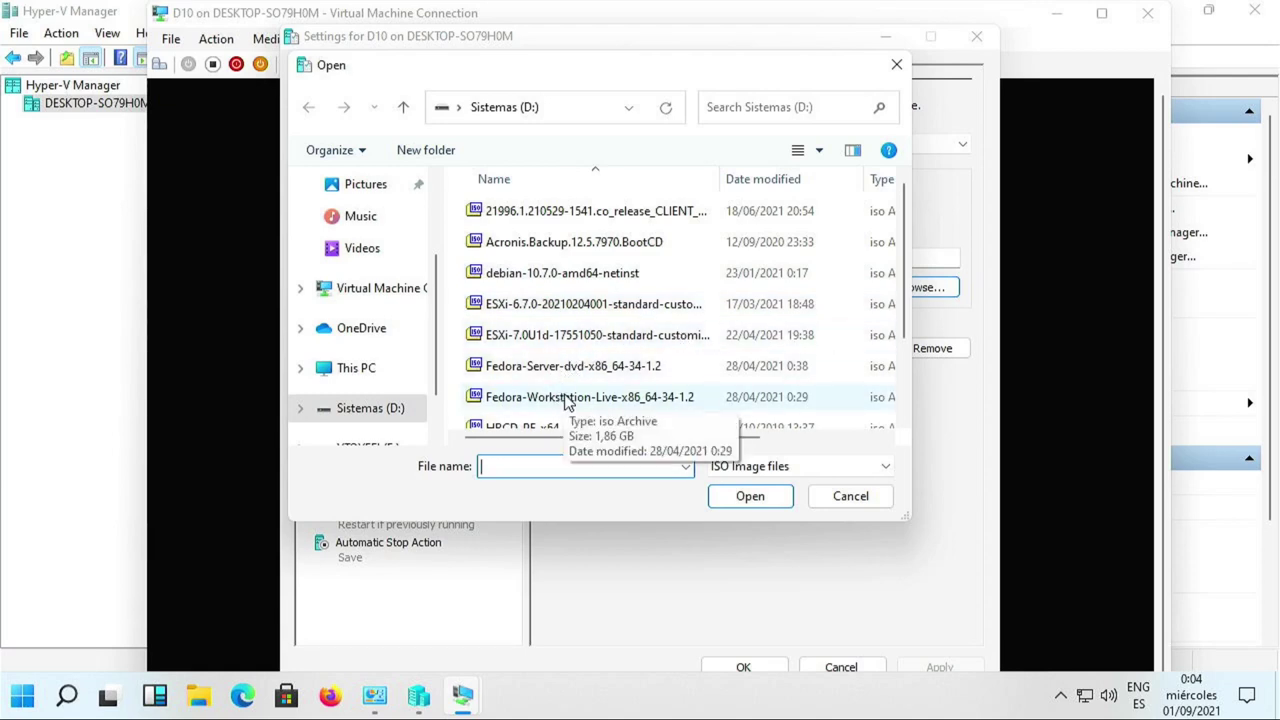
{"action": "scroll", "coordinate": [555, 385], "scroll_direction": "down", "scroll_amount": 1}
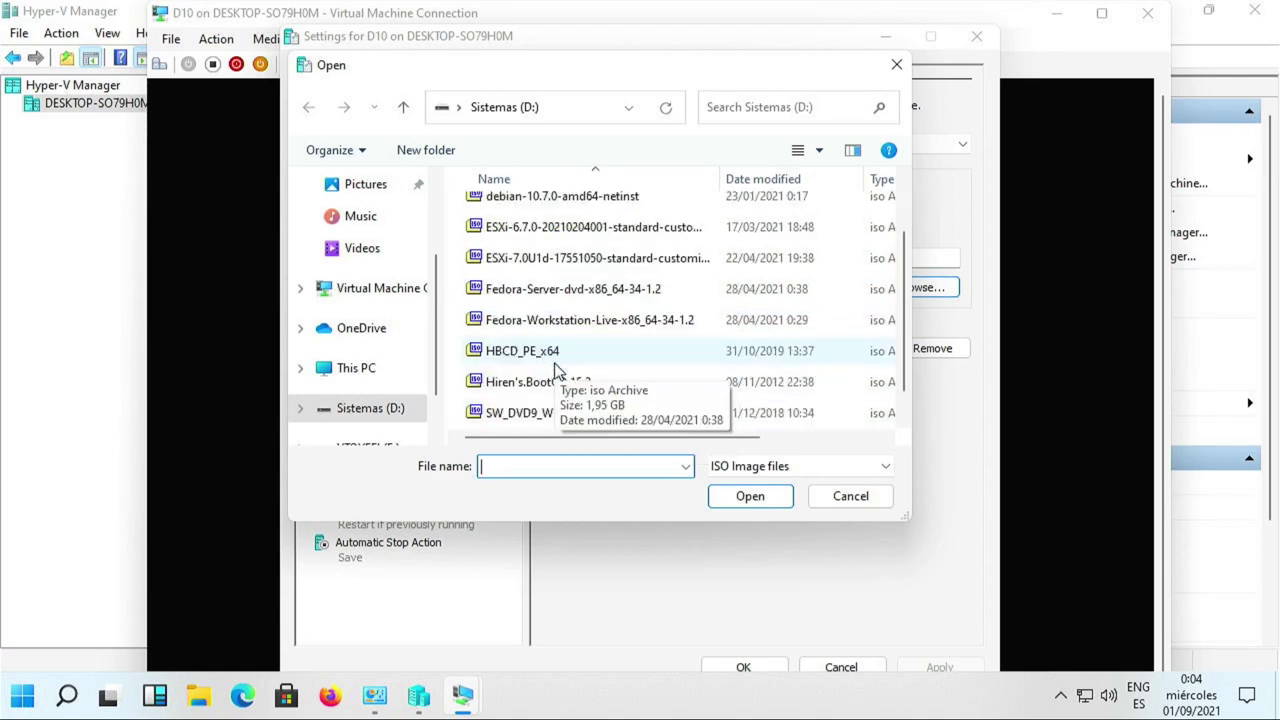
{"action": "scroll", "coordinate": [555, 385], "scroll_direction": "up", "scroll_amount": 1}
{"action": "left_click", "coordinate": [545, 211]}
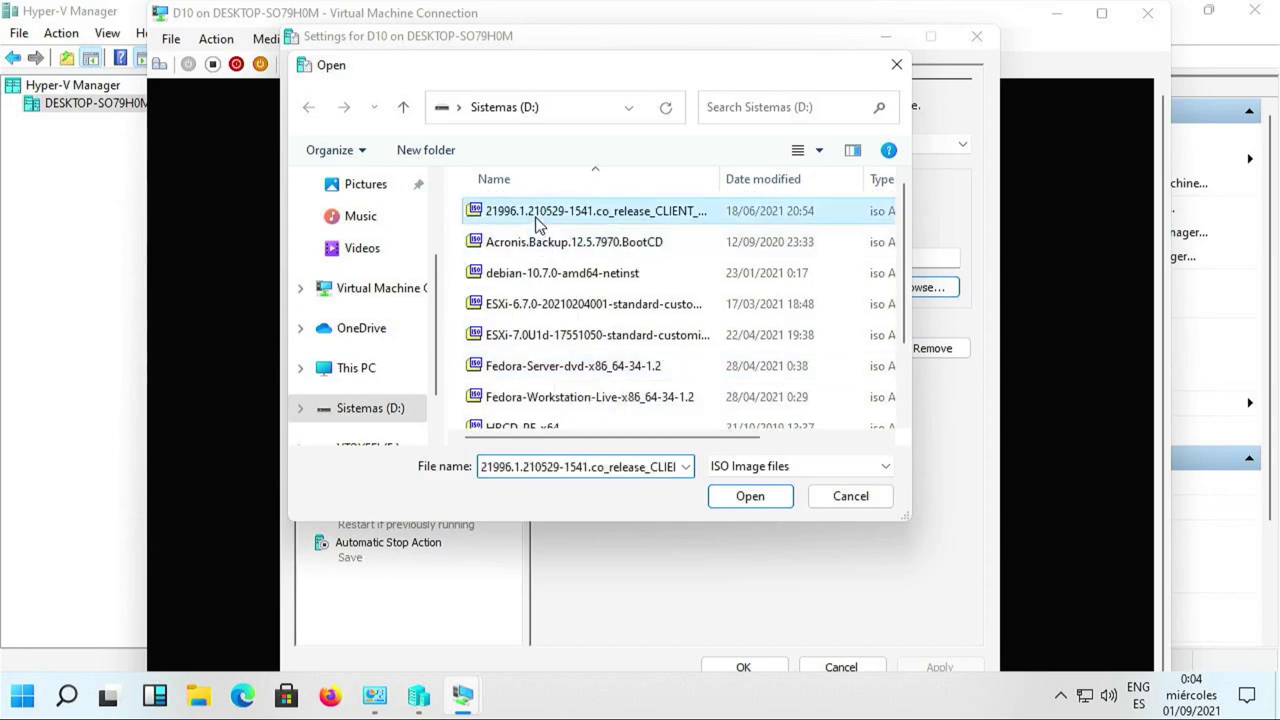
{"action": "left_click", "coordinate": [740, 496]}
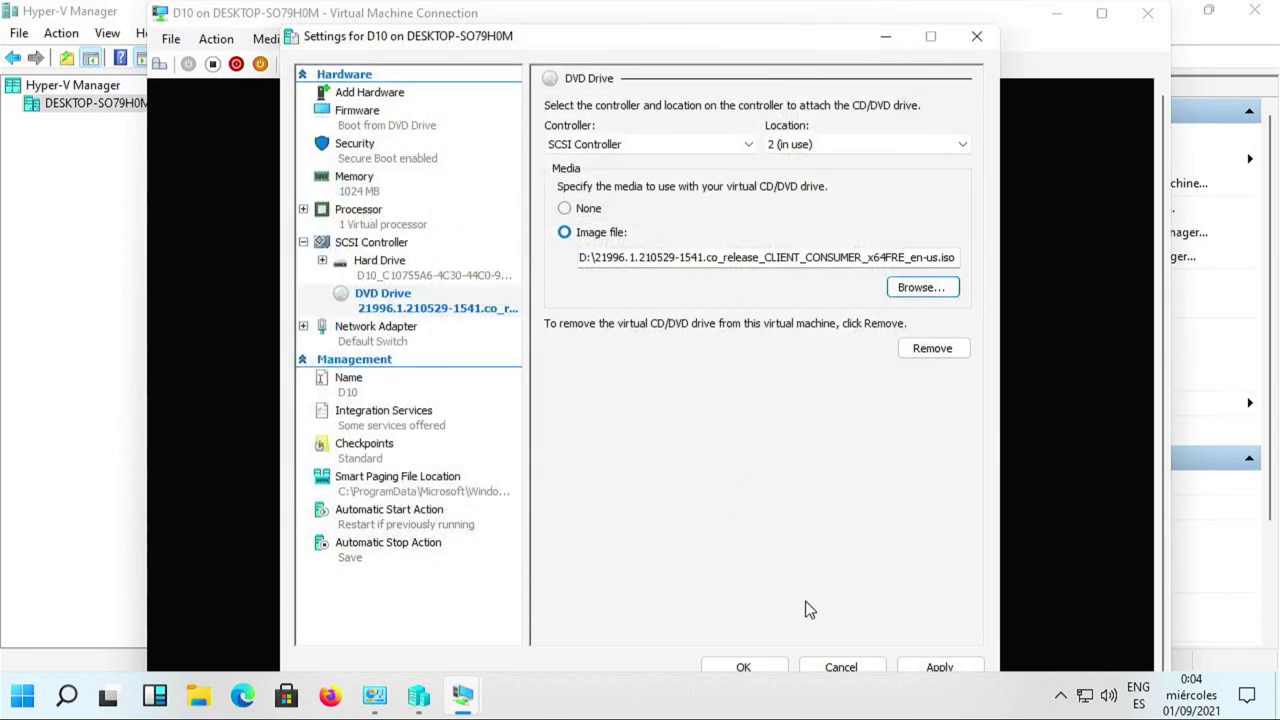
{"action": "left_click", "coordinate": [744, 667]}
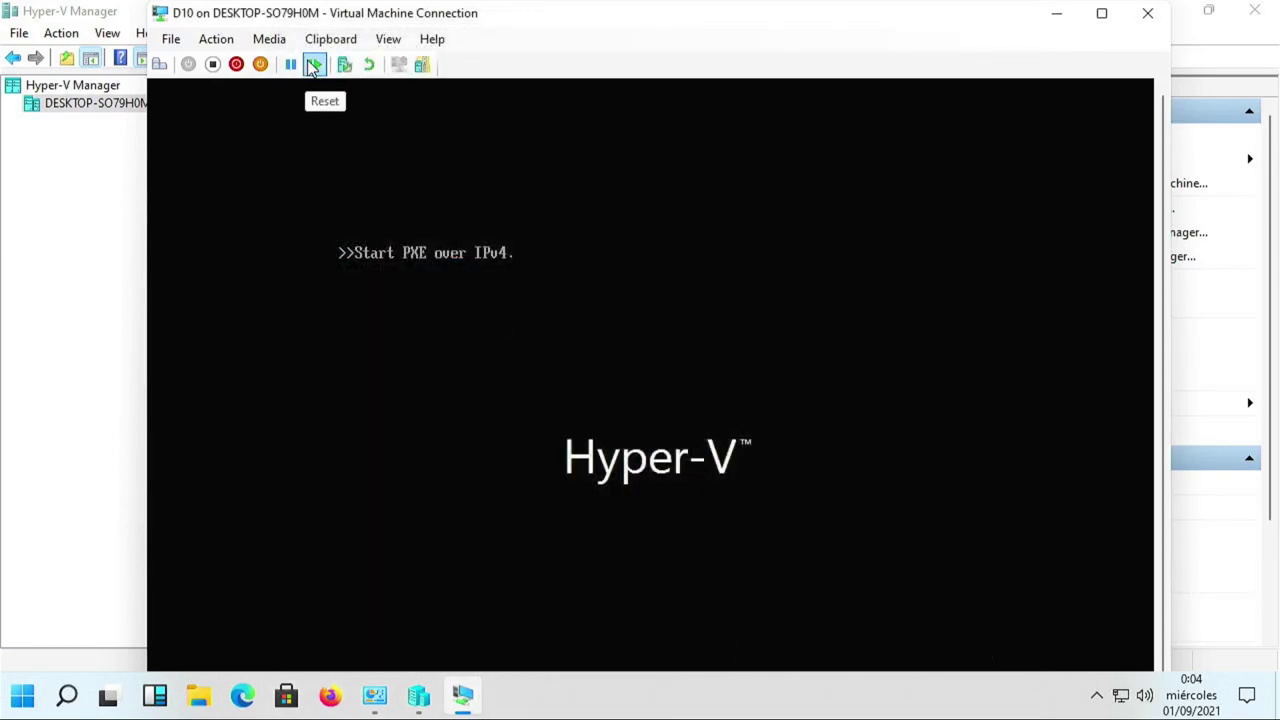
Reset D10 and press Enter at the prompt to boot from the DVD.
{"action": "left_click", "coordinate": [314, 65]}
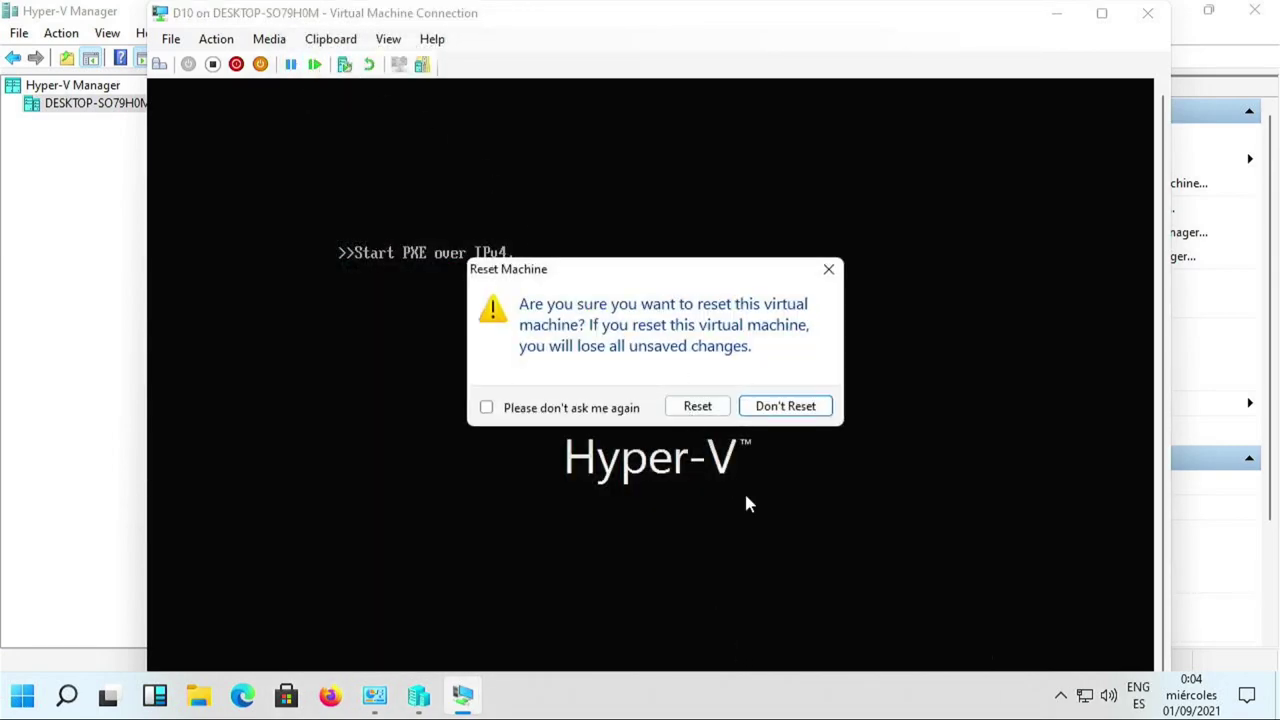
{"action": "left_click", "coordinate": [705, 406]}
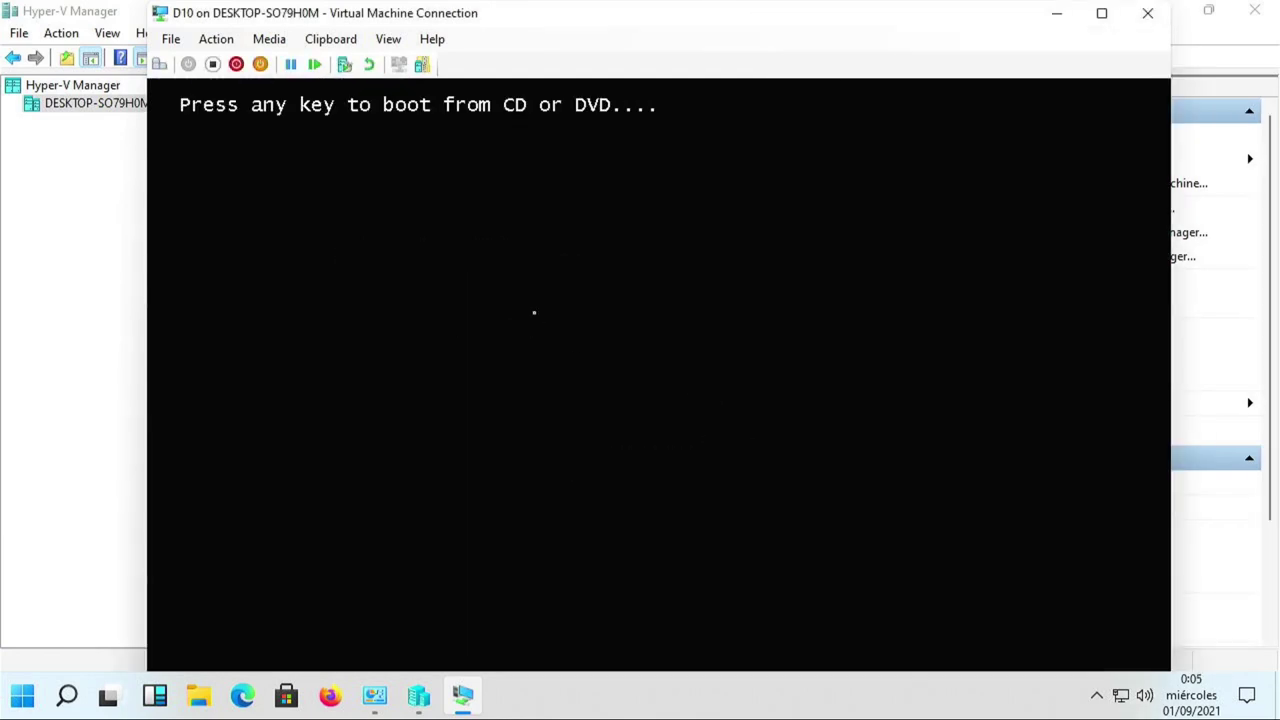
{"action": "key", "text": "Return"}
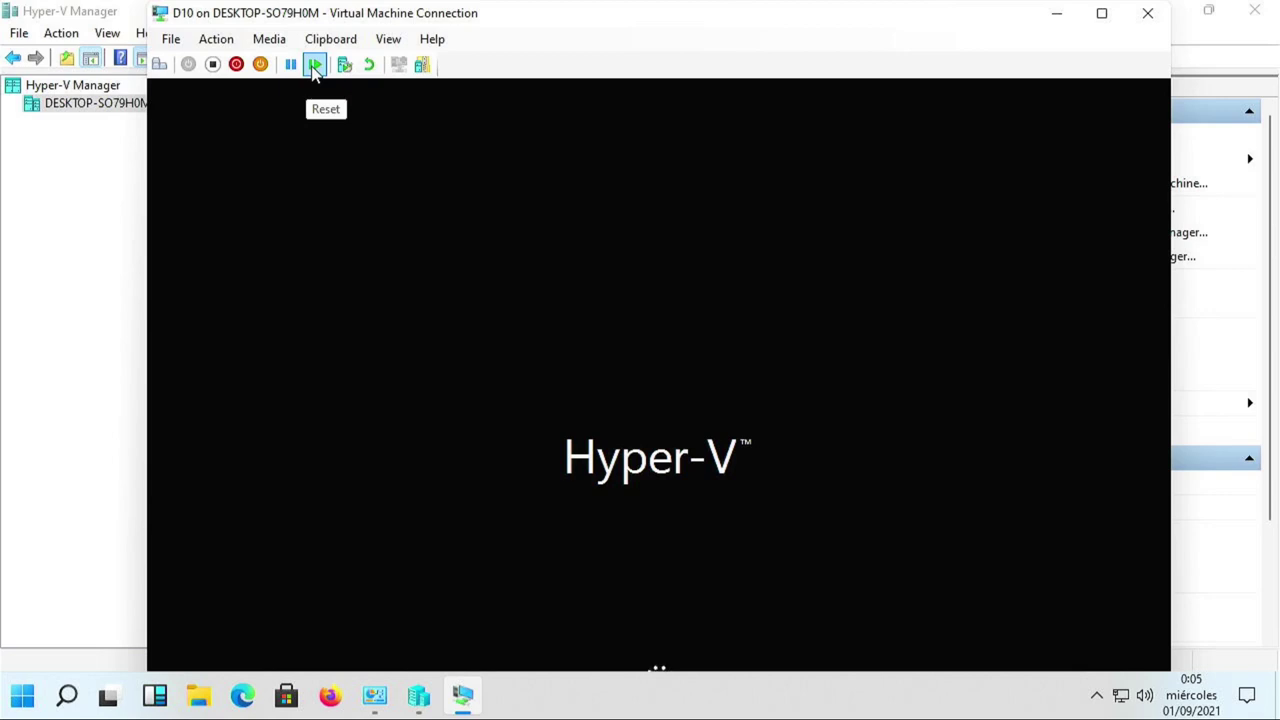
Turn off D10 and confirm the stop.
{"action": "left_click", "coordinate": [213, 65]}
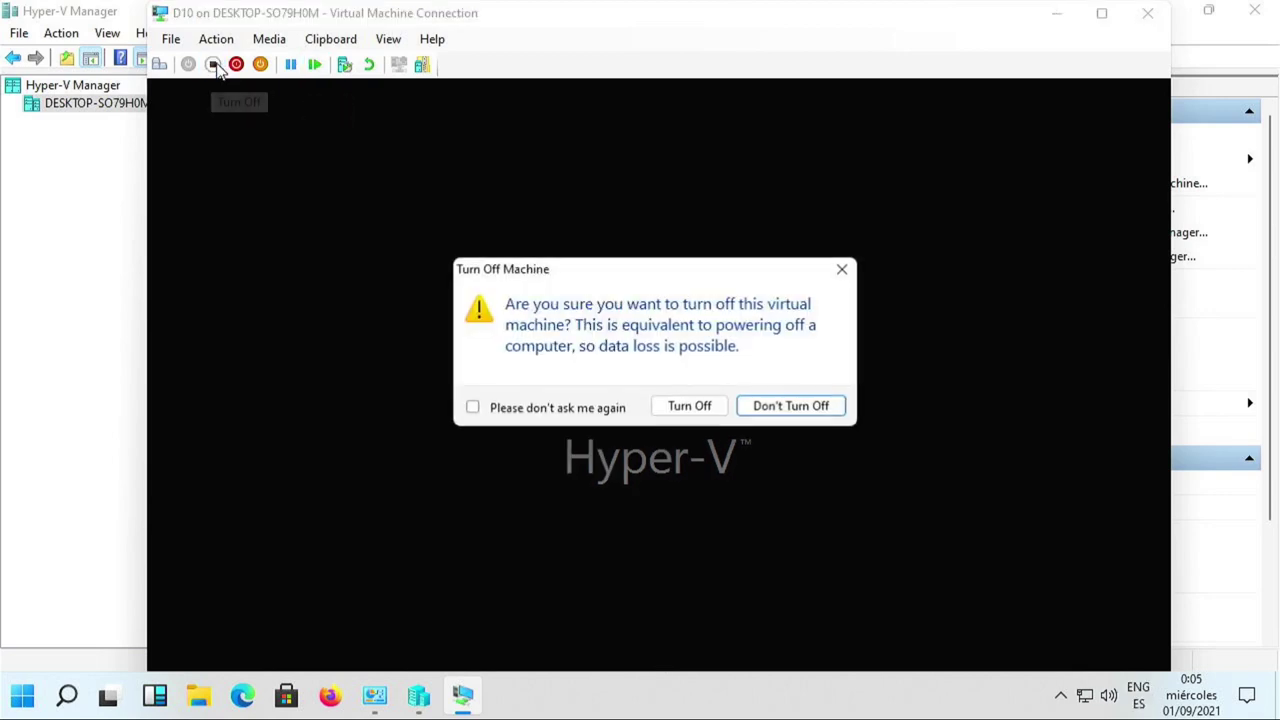
{"action": "left_click", "coordinate": [704, 407]}
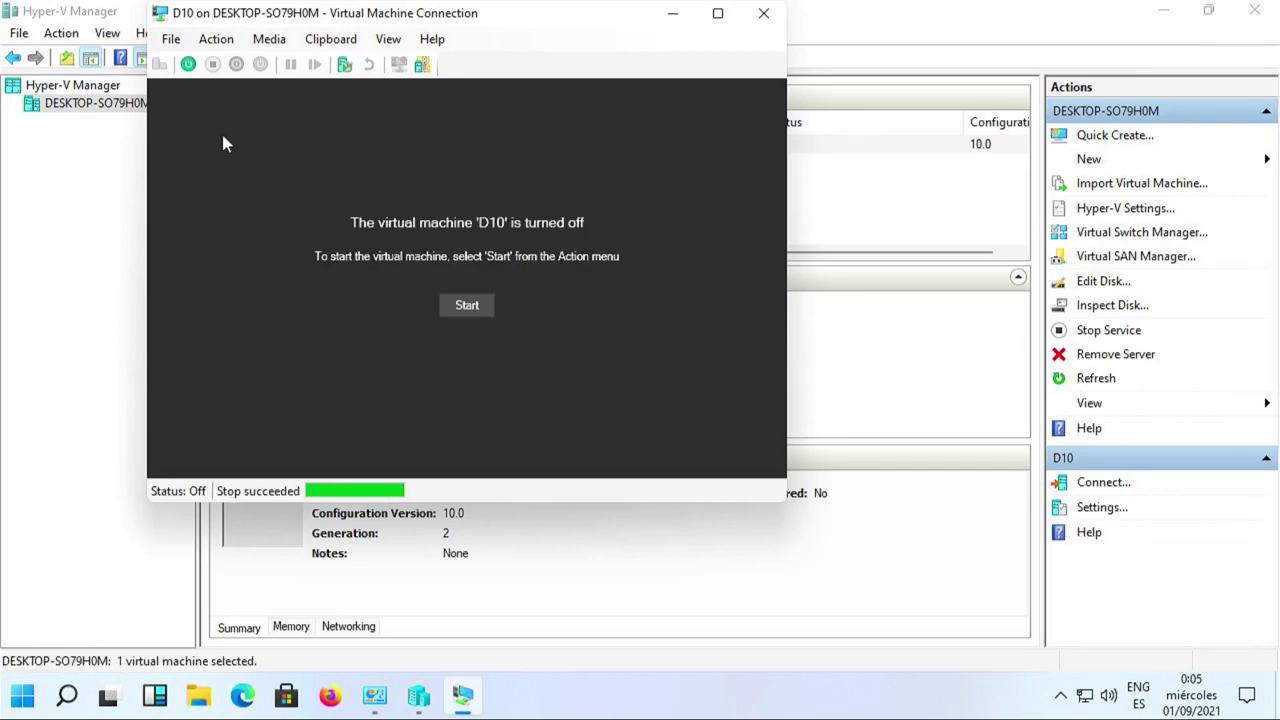
{"action": "left_click", "coordinate": [170, 40]}
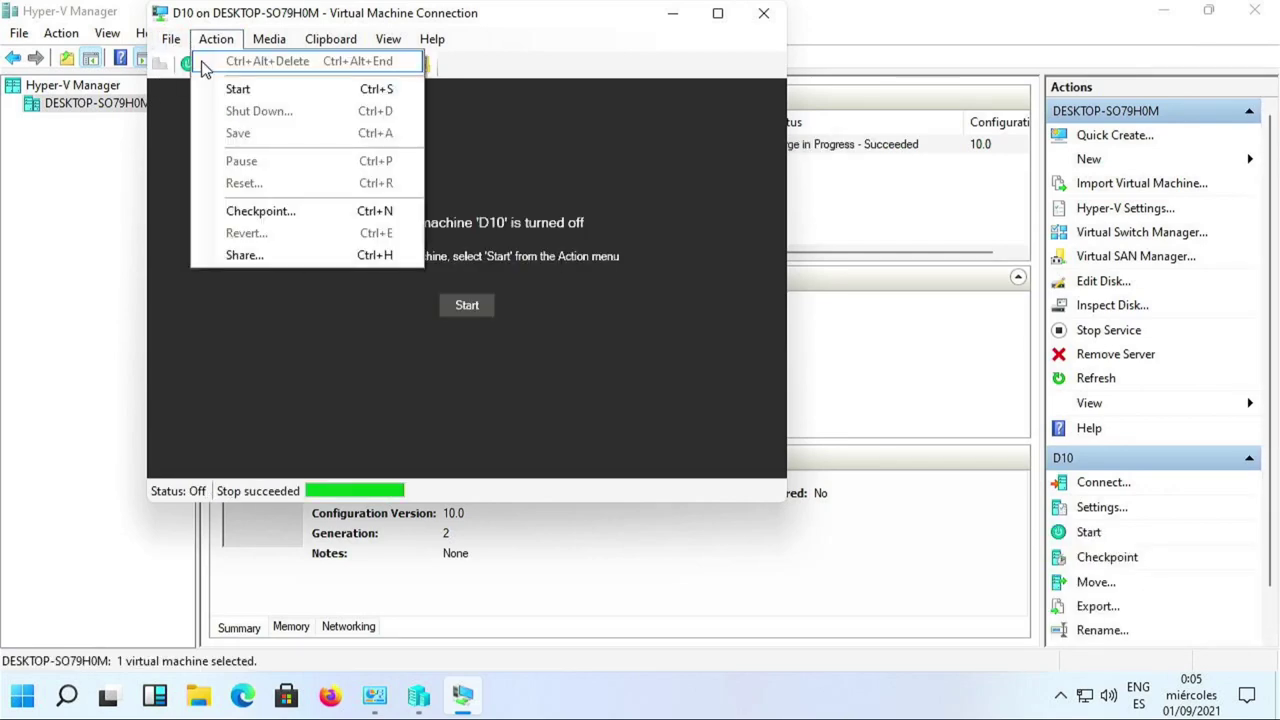
Choose the Open Source Shielded VM Secure Boot template in D10's Security settings and apply it.
{"action": "left_click", "coordinate": [184, 61]}
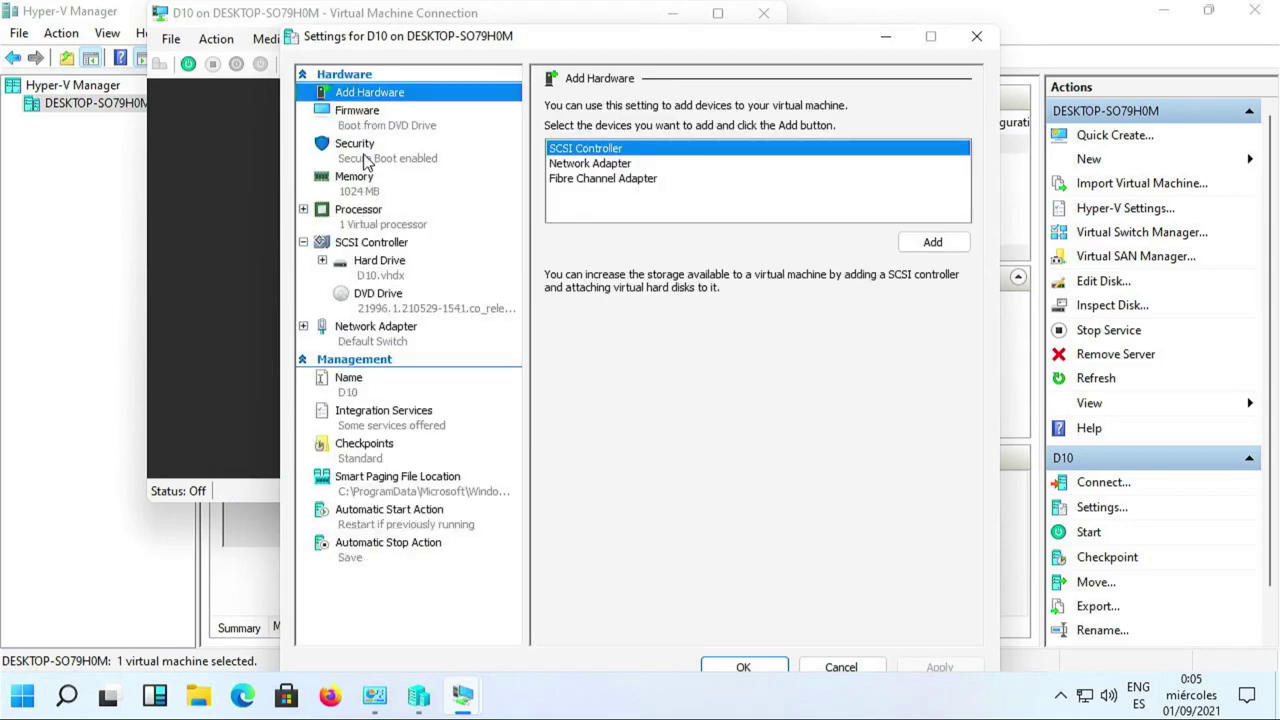
{"action": "left_click", "coordinate": [366, 158]}
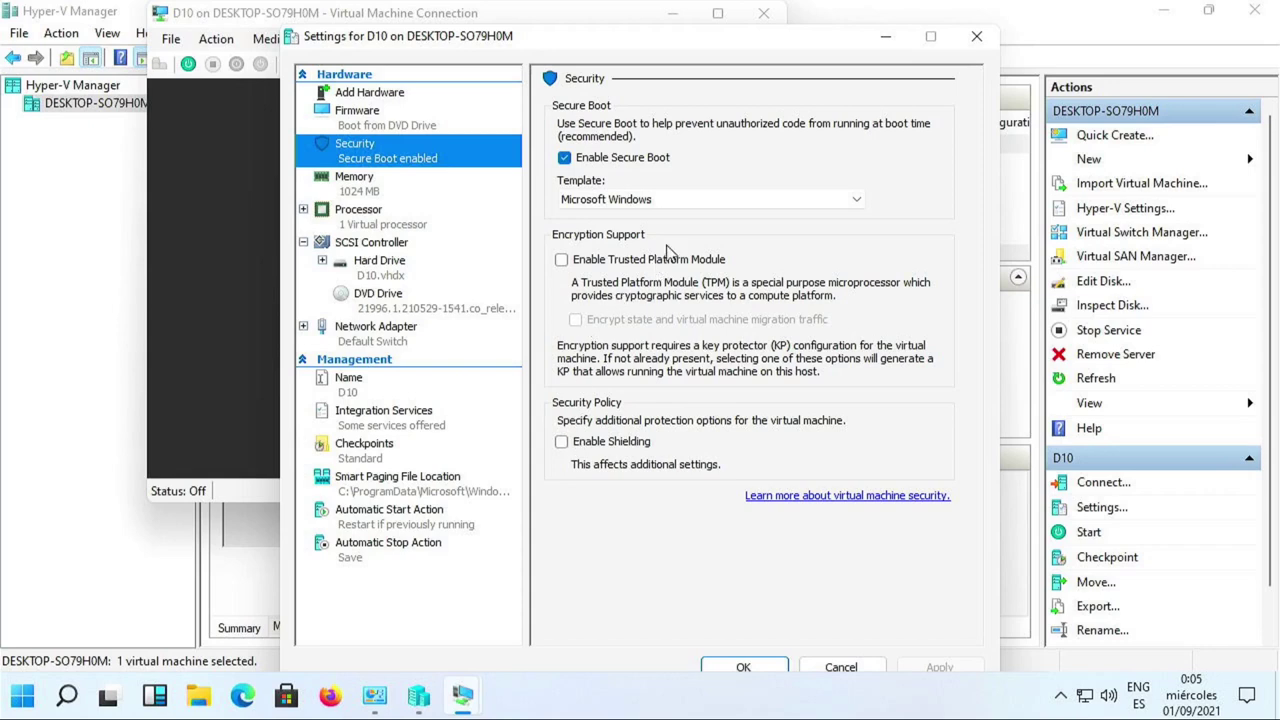
{"action": "left_click", "coordinate": [670, 200]}
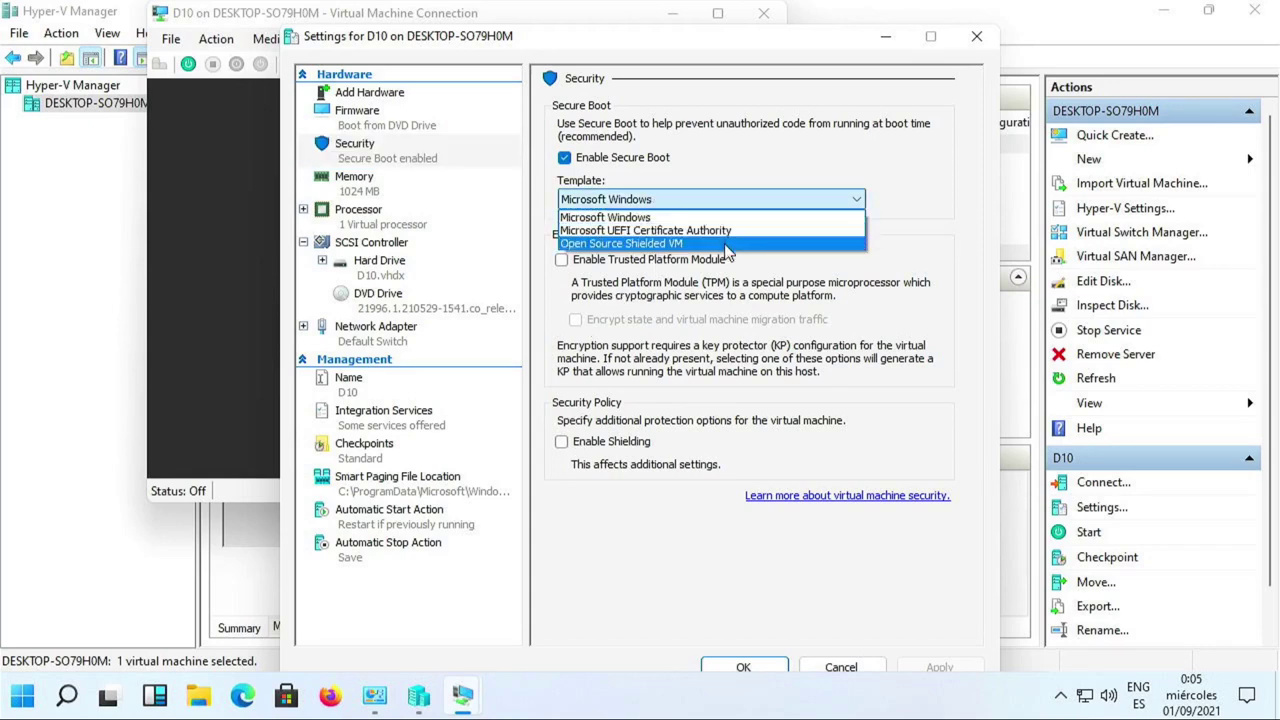
{"action": "left_click", "coordinate": [722, 245]}
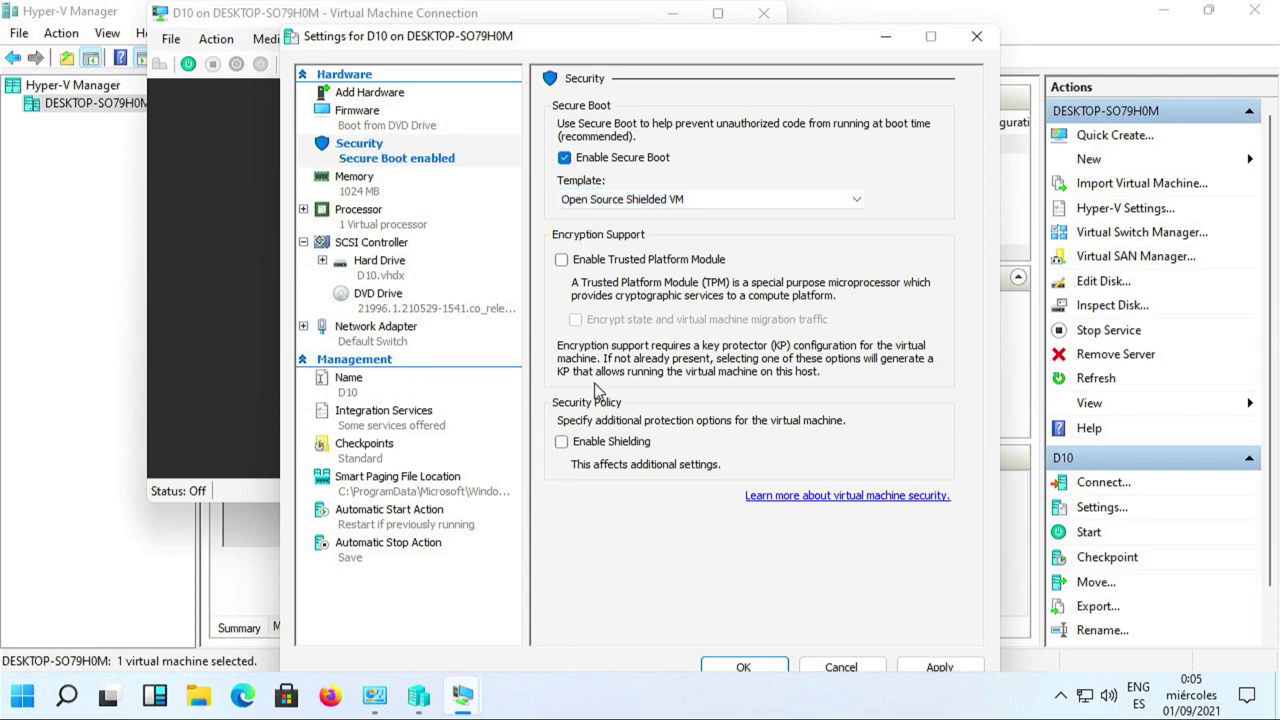
{"action": "left_click", "coordinate": [946, 675]}
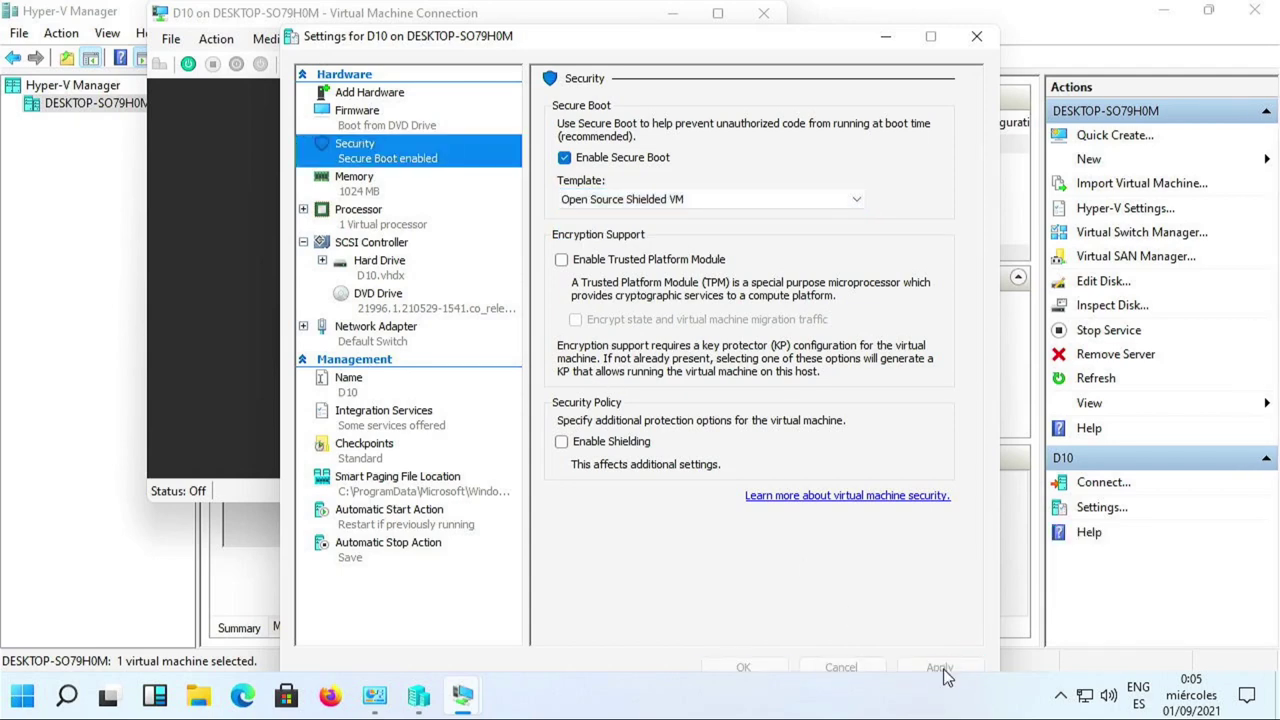
Switch D10's DVD drive back to debian-10.7.0-amd64-netinst, save the settings, and start the VM.
{"action": "left_click", "coordinate": [408, 121]}
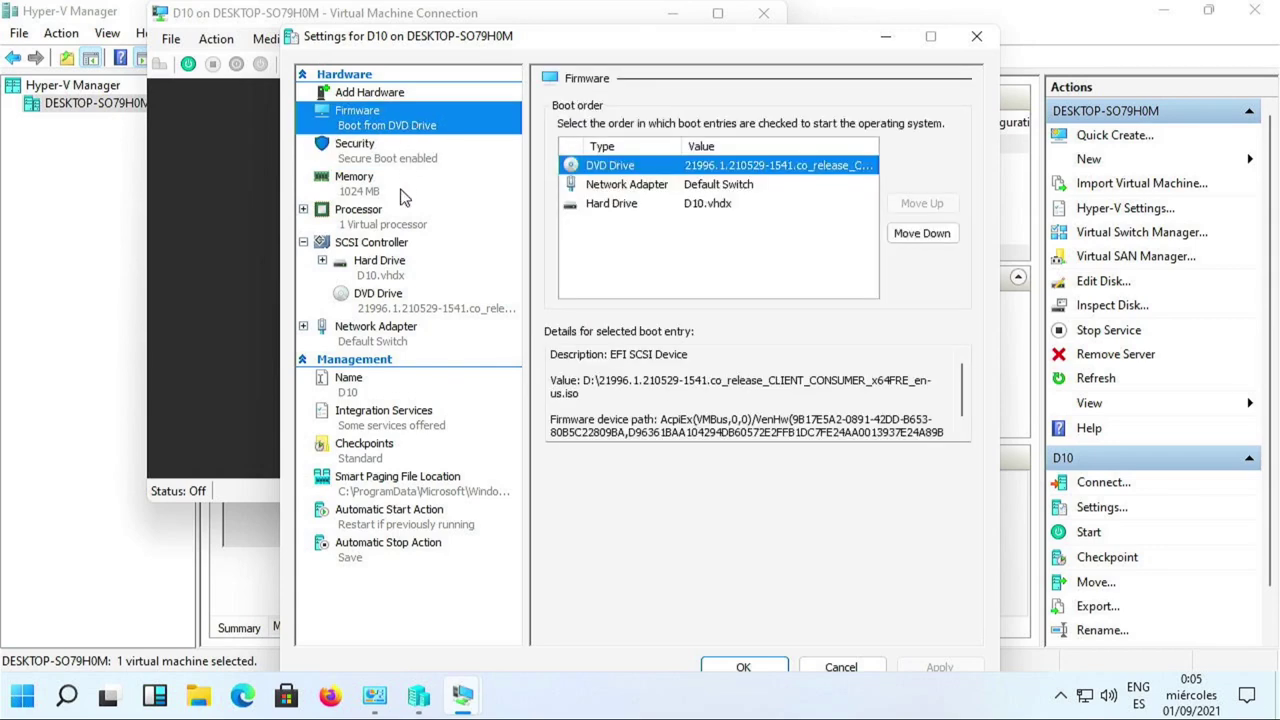
{"action": "left_click", "coordinate": [397, 300]}
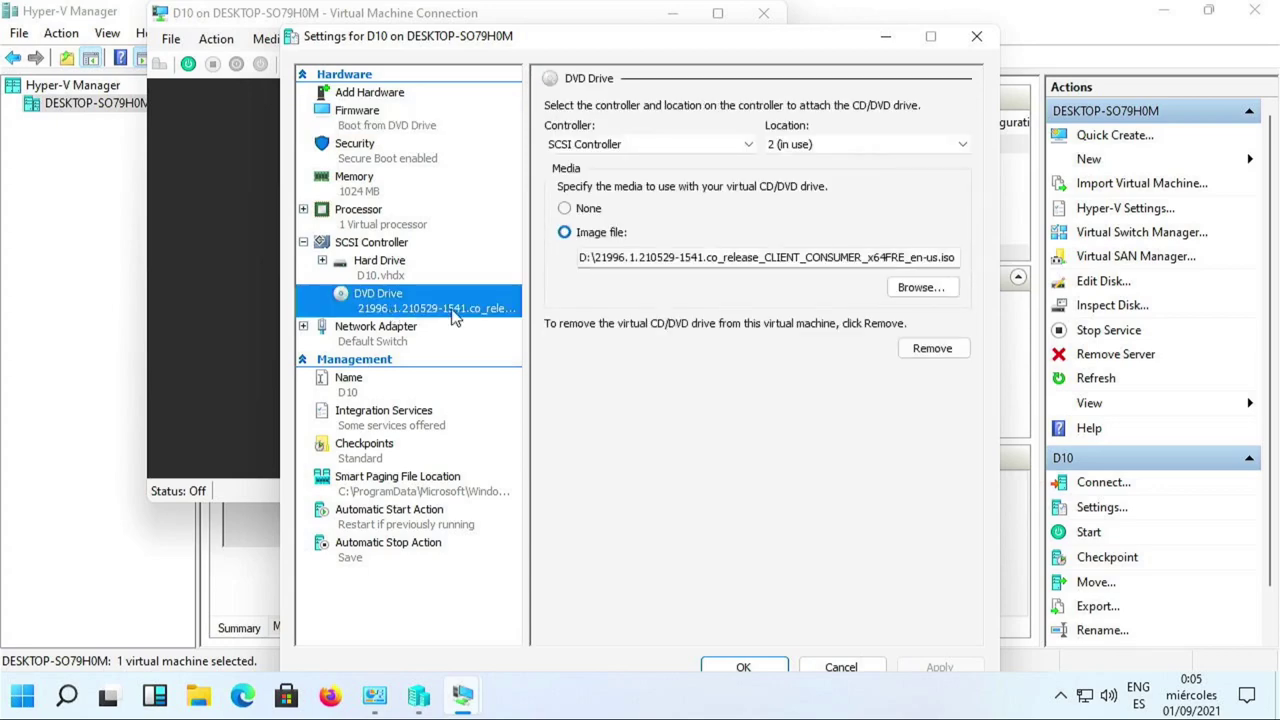
{"action": "left_click", "coordinate": [922, 291]}
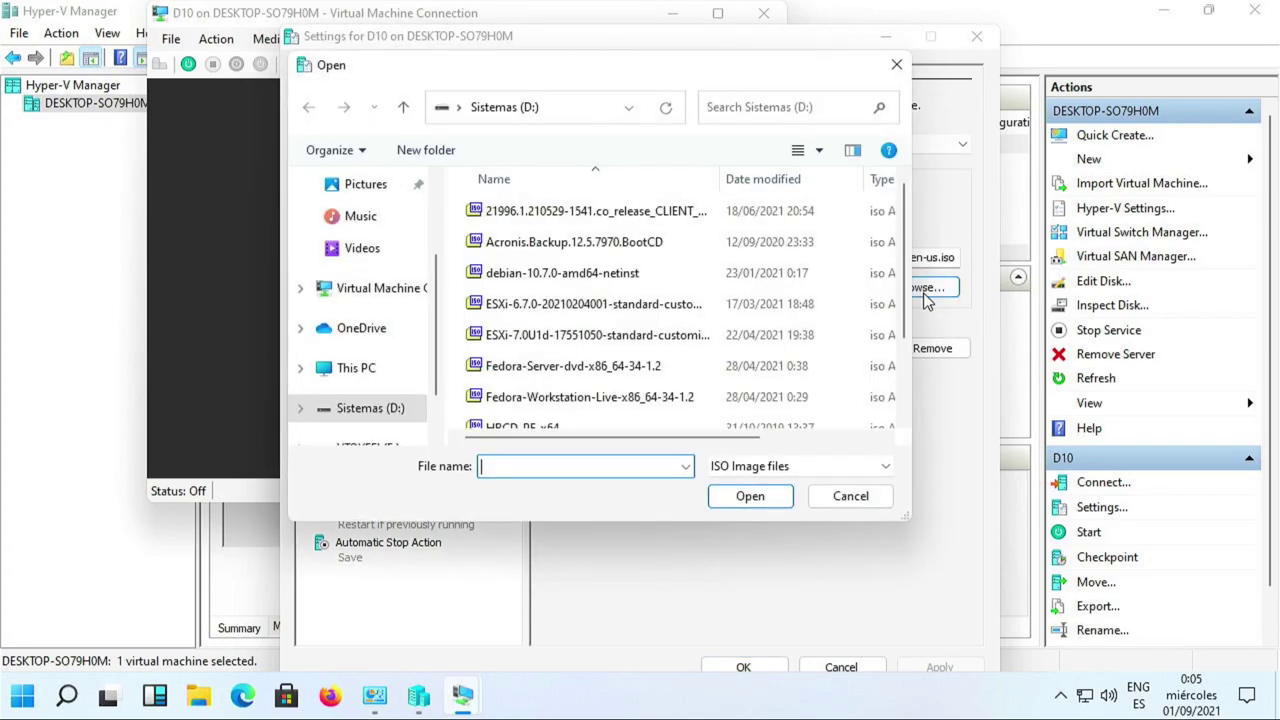
{"action": "left_click", "coordinate": [562, 273]}
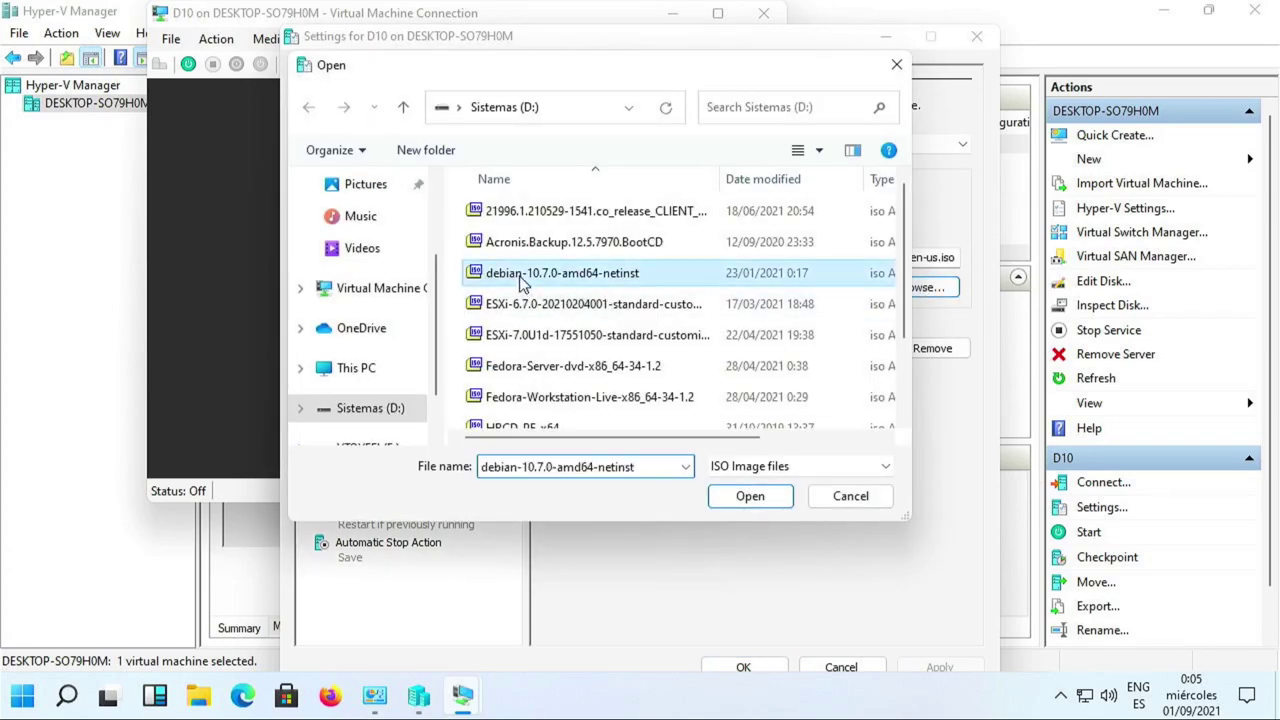
{"action": "left_click", "coordinate": [752, 497]}
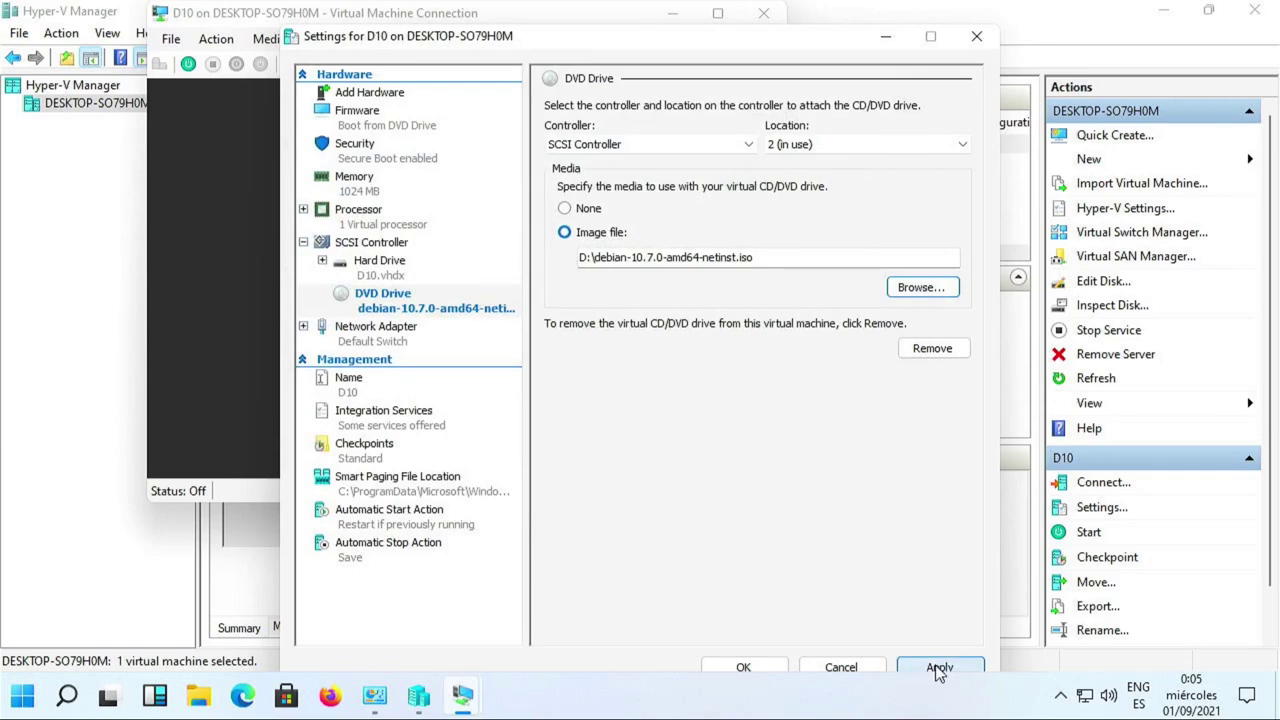
{"action": "left_click", "coordinate": [939, 667]}
{"action": "left_click", "coordinate": [743, 667]}
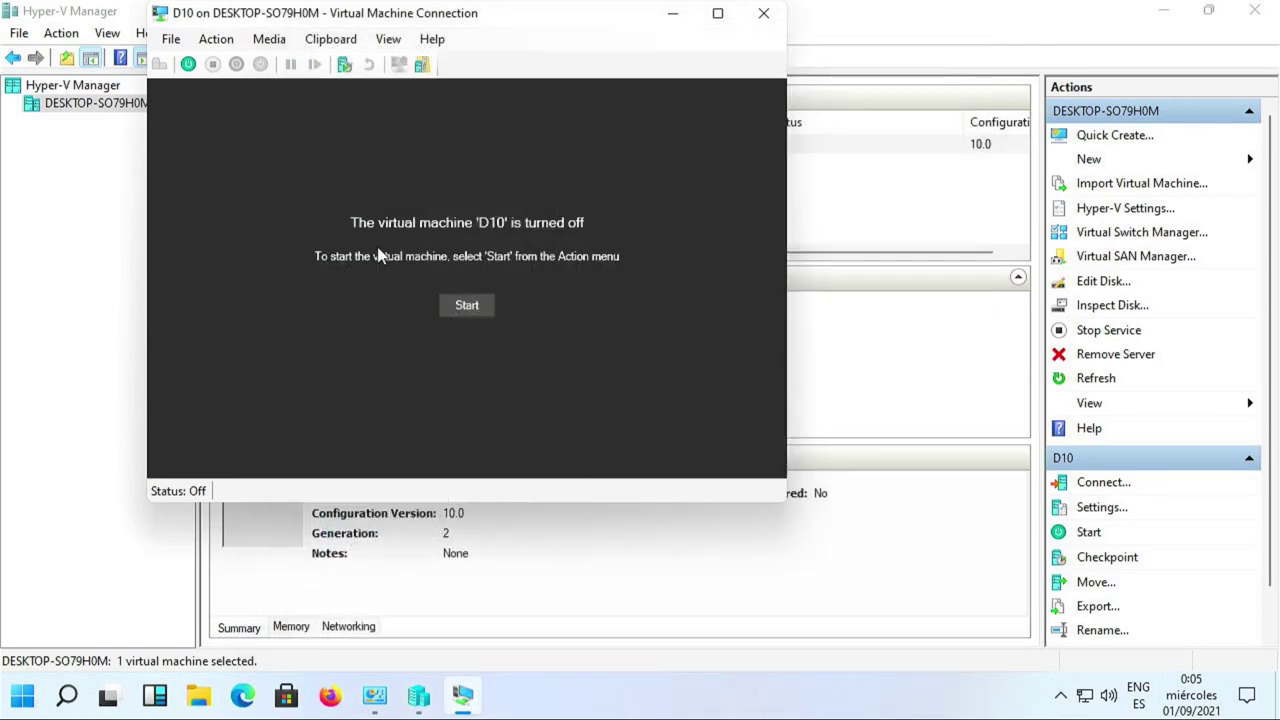
{"action": "left_click", "coordinate": [465, 305]}
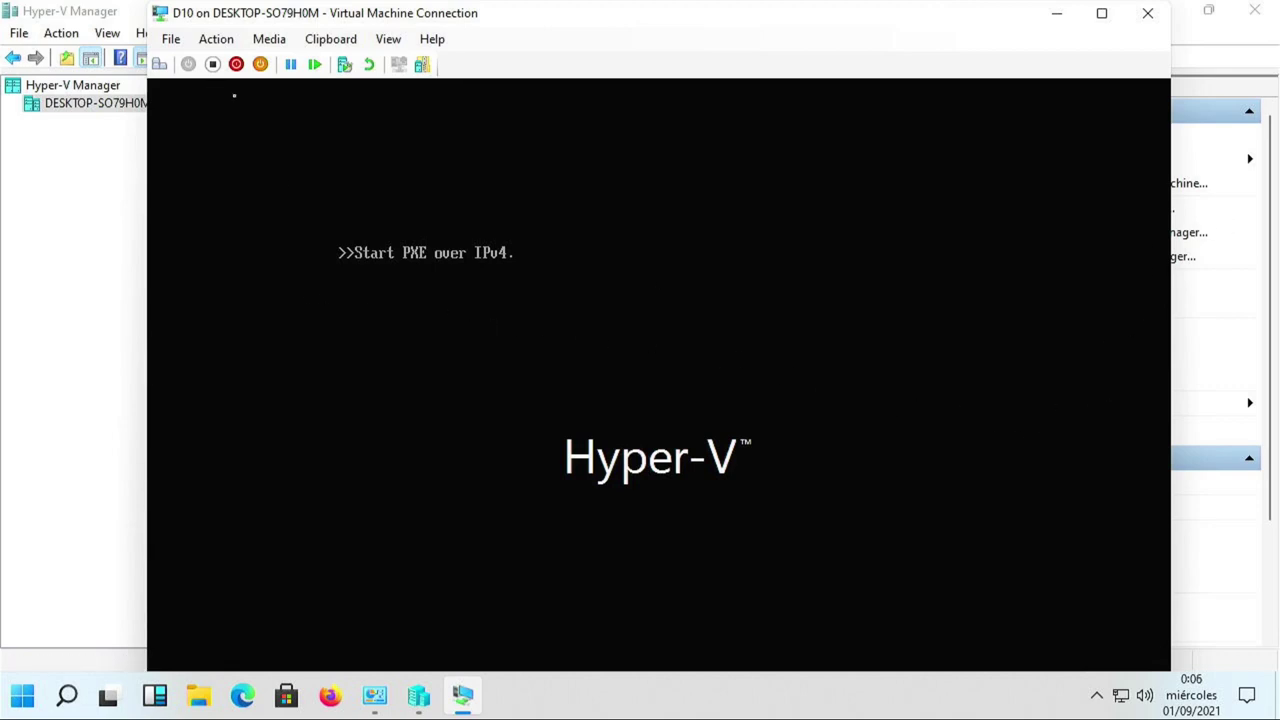
{"action": "left_click", "coordinate": [173, 39]}
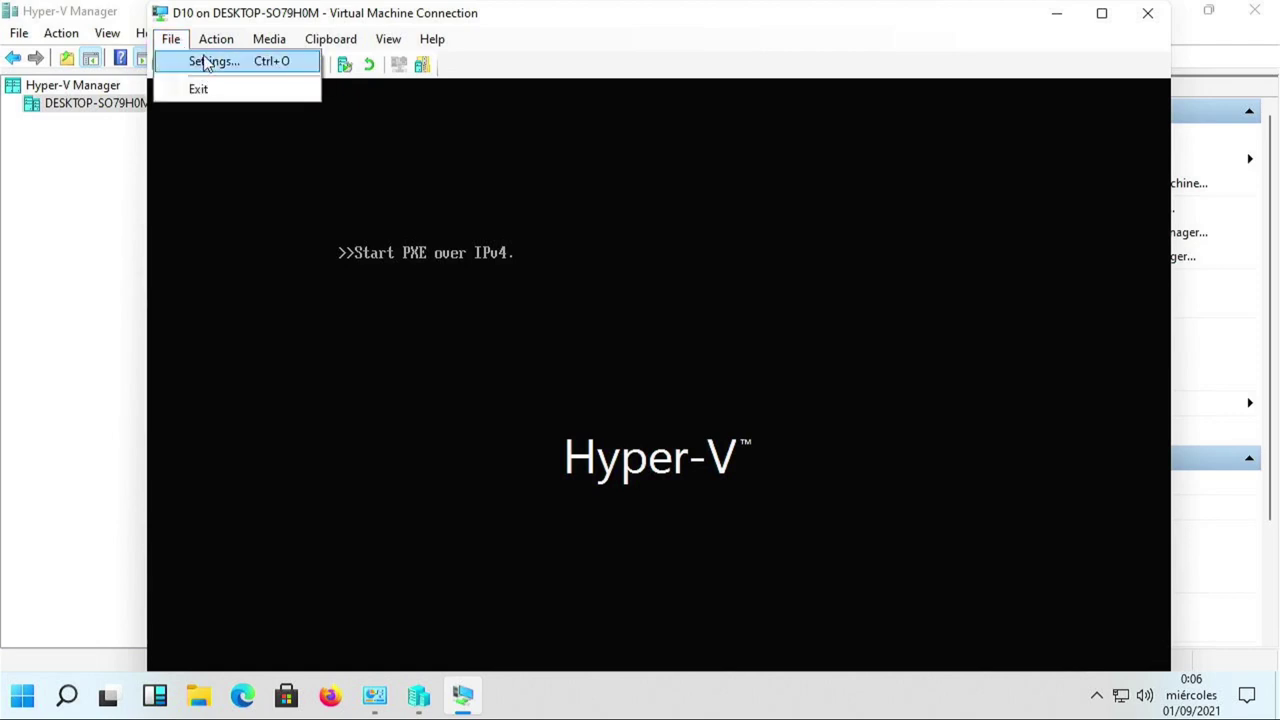
{"action": "left_click", "coordinate": [210, 61]}
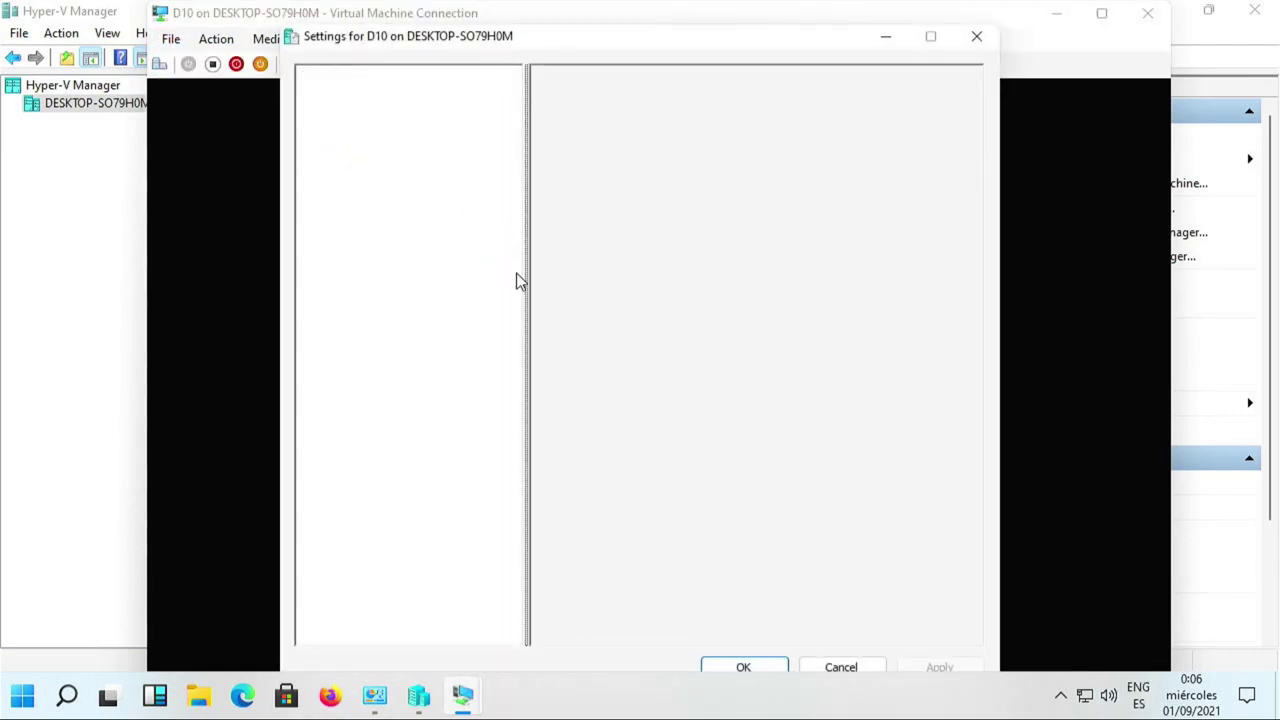
{"action": "left_click", "coordinate": [470, 155]}
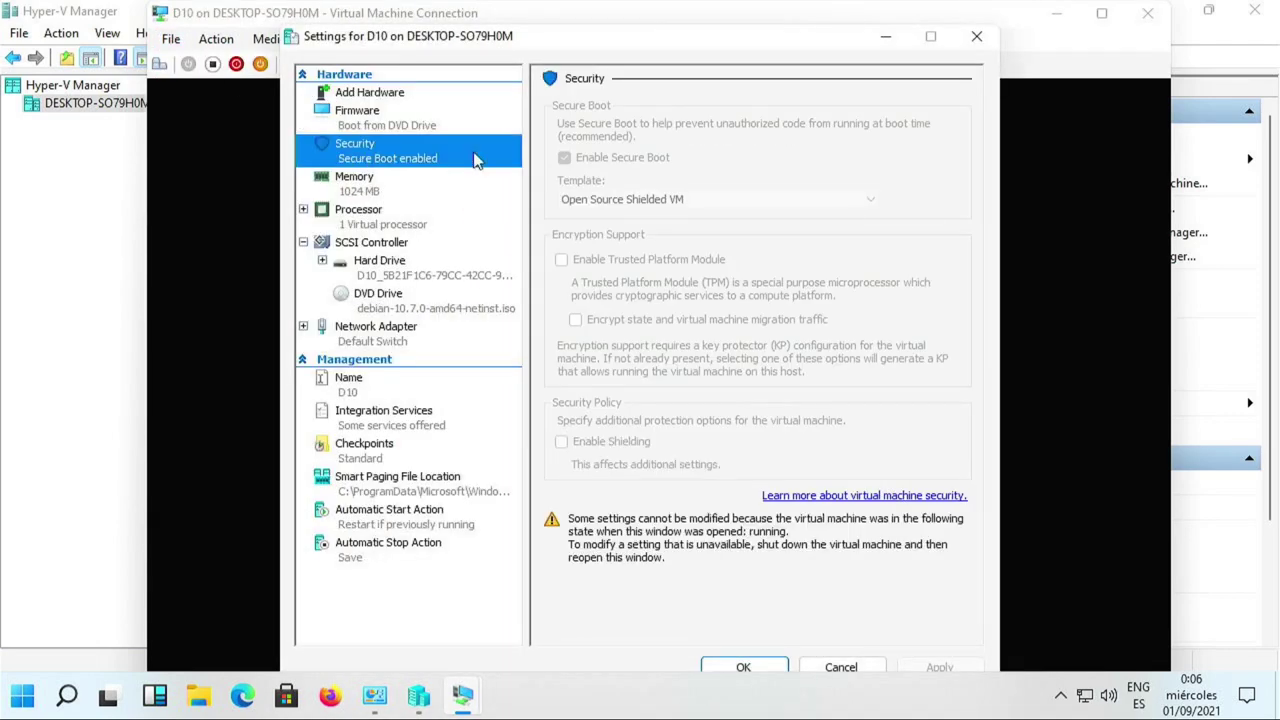
{"action": "left_click", "coordinate": [841, 667]}
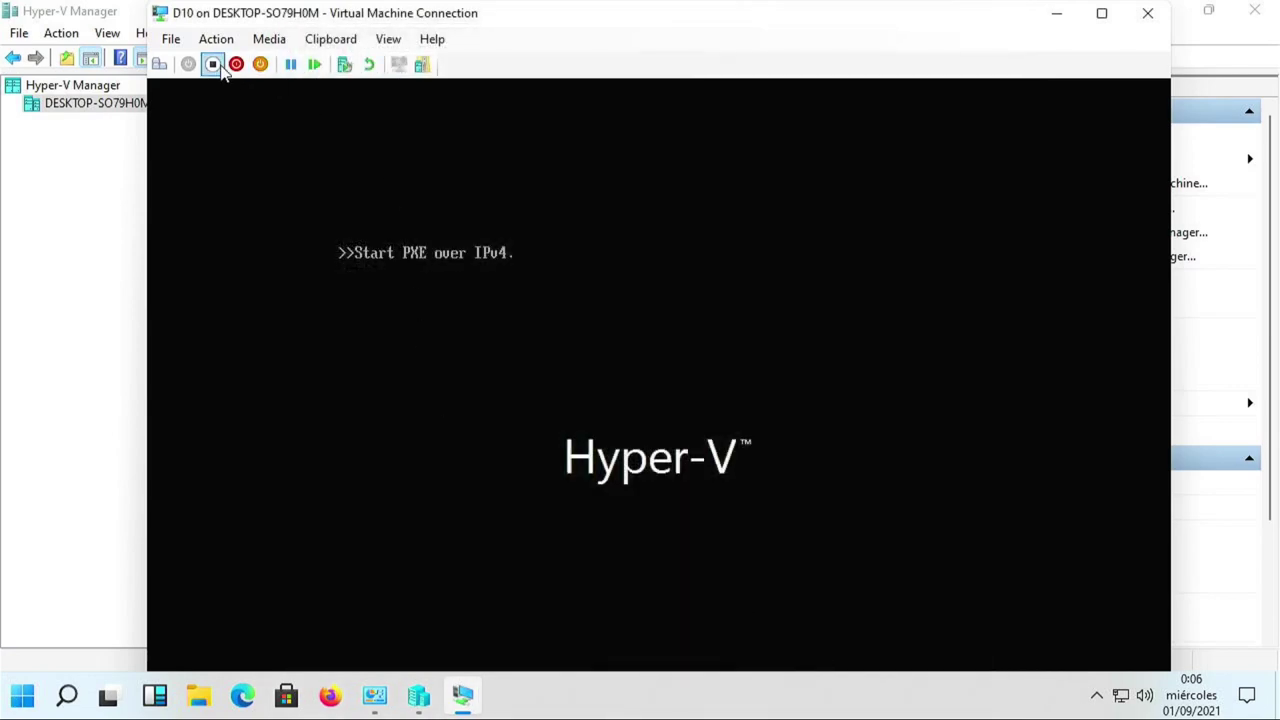
Turn off D10, uncheck Enable Secure Boot in its Security settings, save, and start it again.
{"action": "left_click", "coordinate": [212, 64]}
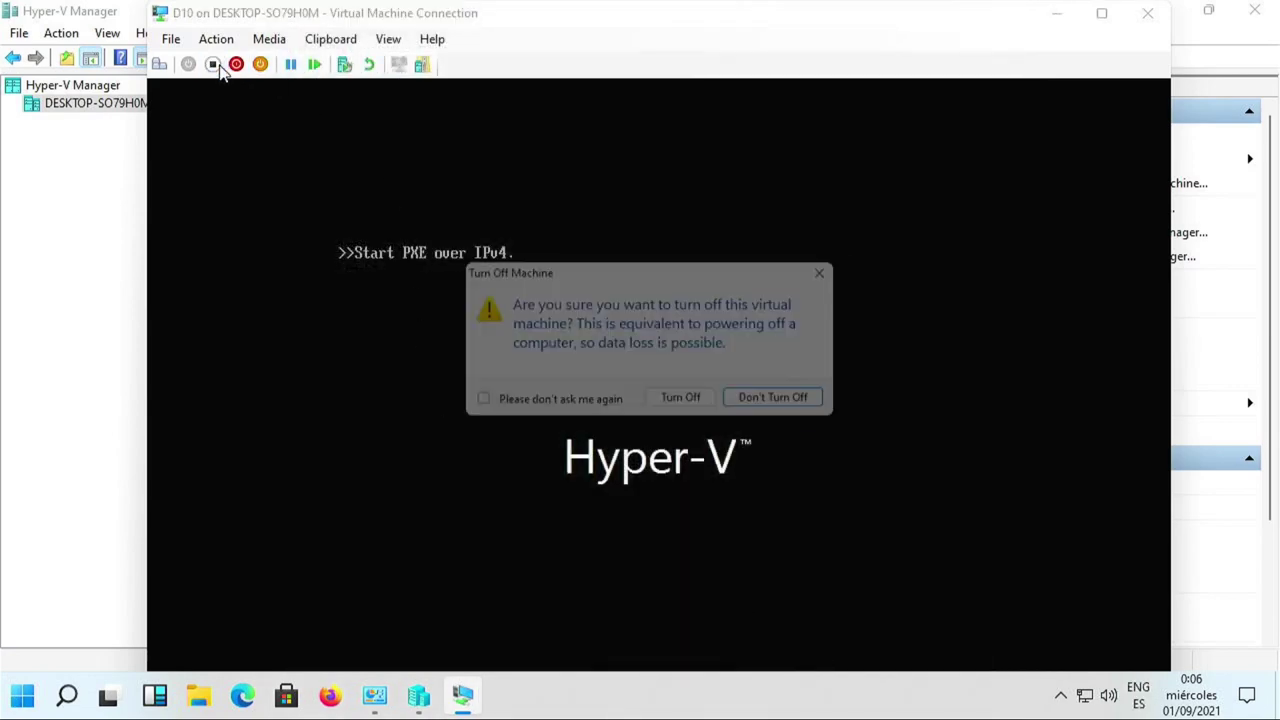
{"action": "left_click", "coordinate": [708, 412]}
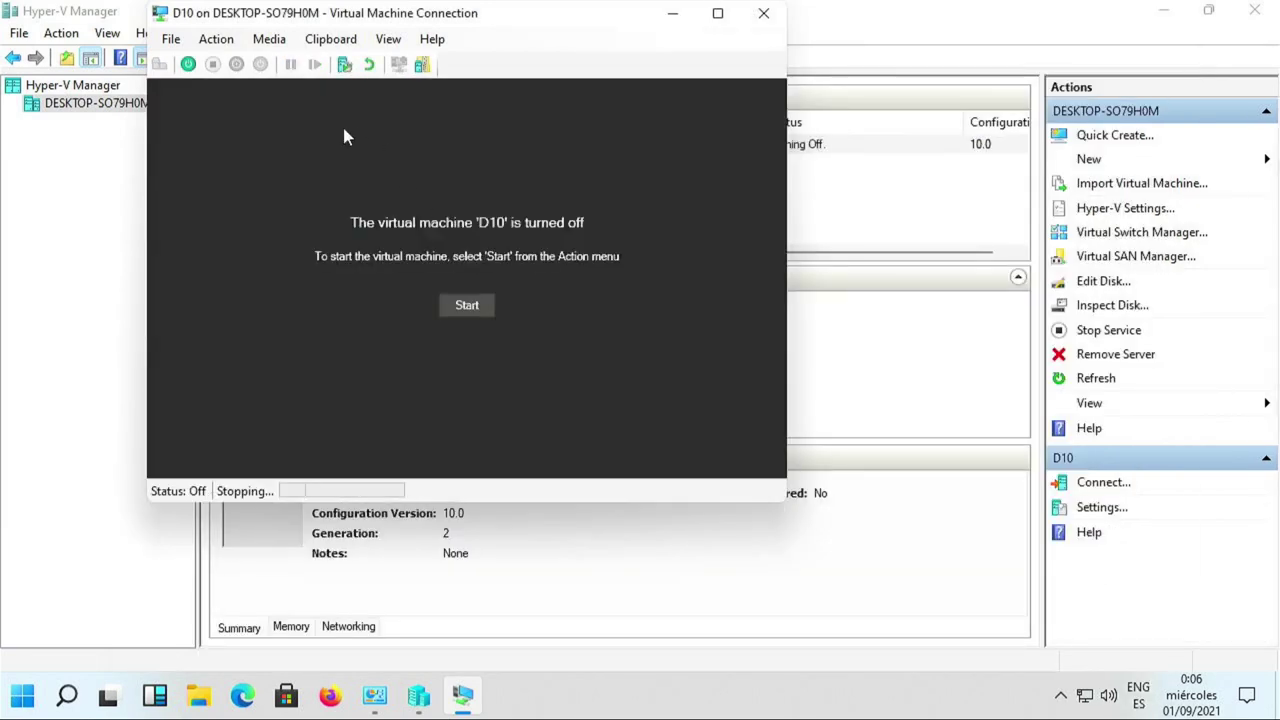
{"action": "left_click", "coordinate": [176, 44]}
{"action": "left_click", "coordinate": [205, 60]}
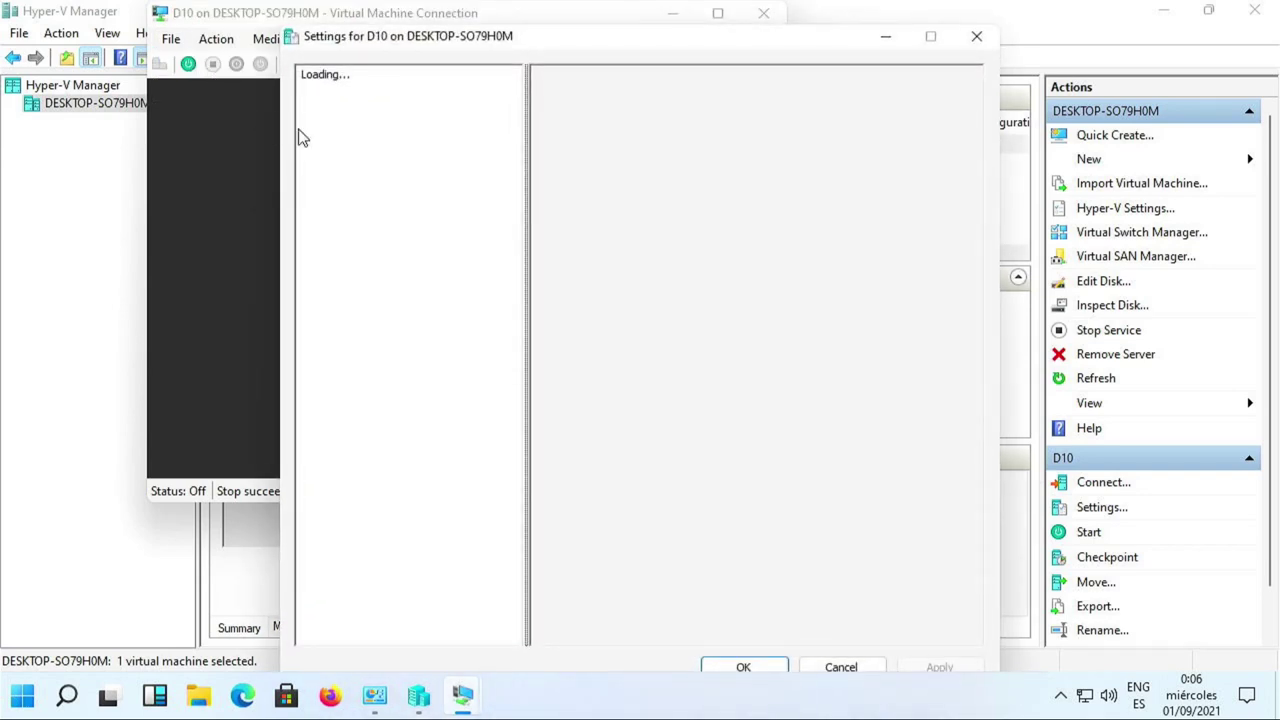
{"action": "left_click", "coordinate": [366, 162]}
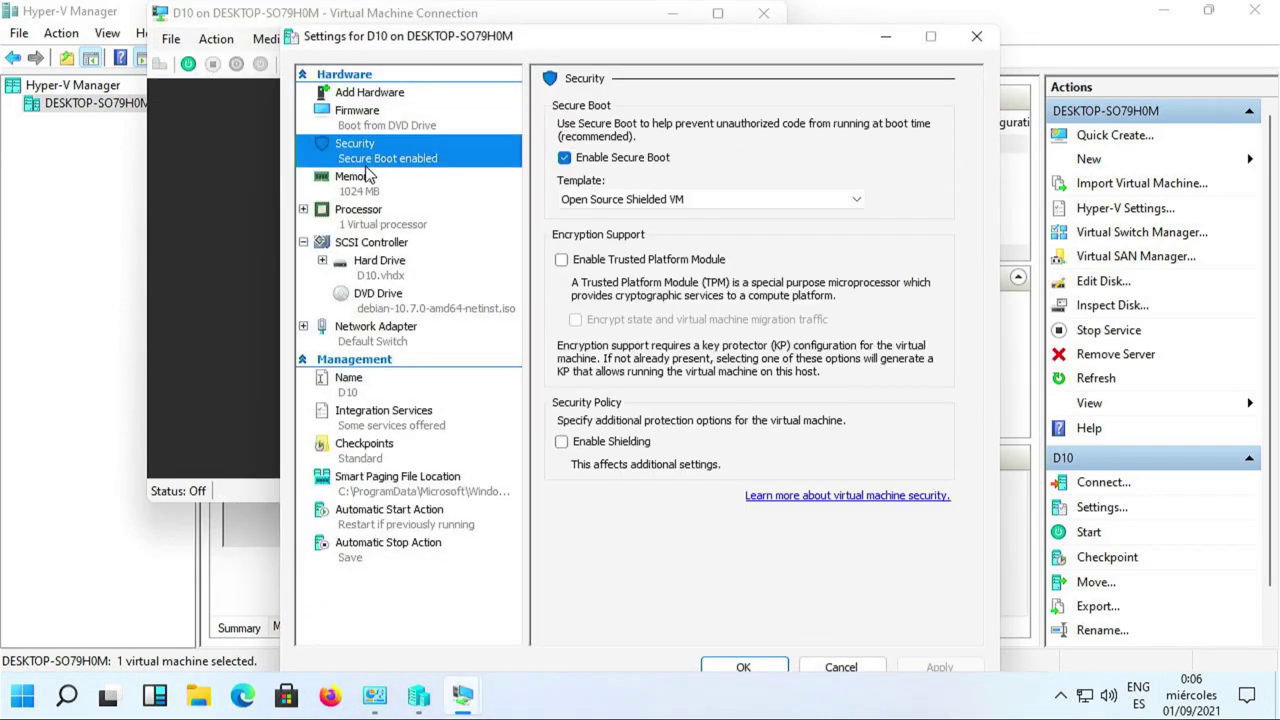
{"action": "left_click", "coordinate": [602, 163]}
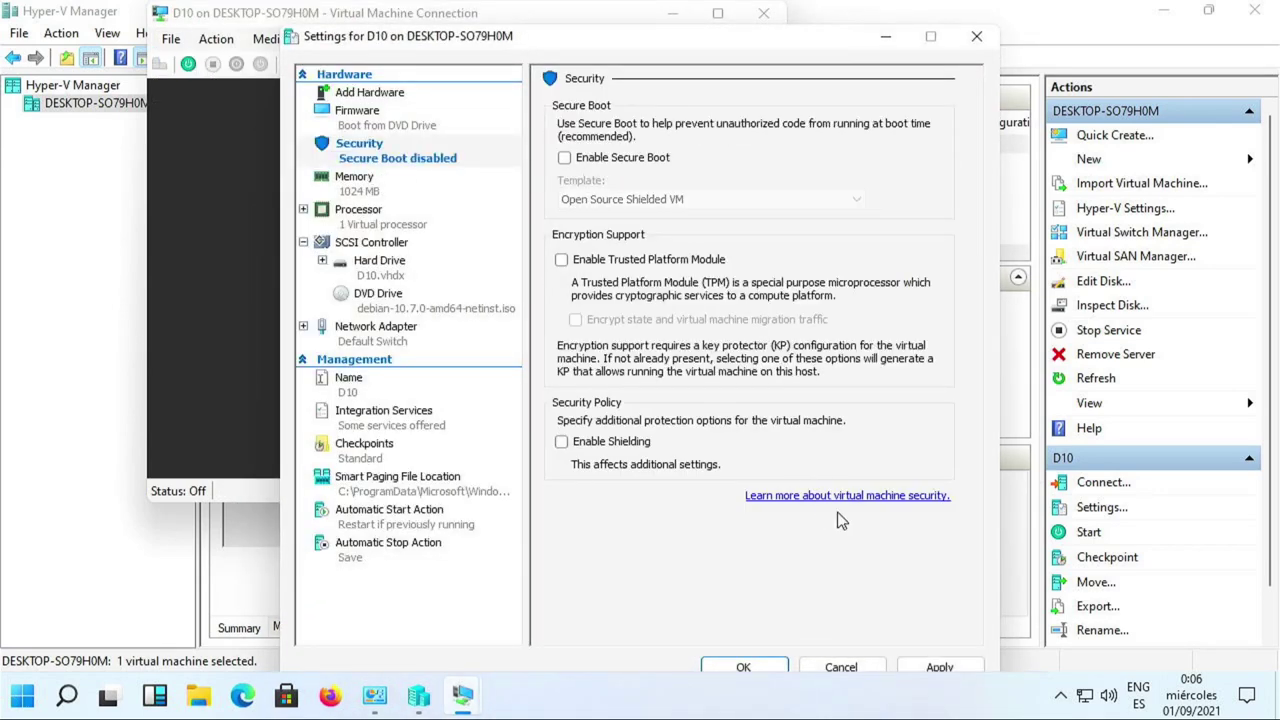
{"action": "left_click", "coordinate": [940, 667]}
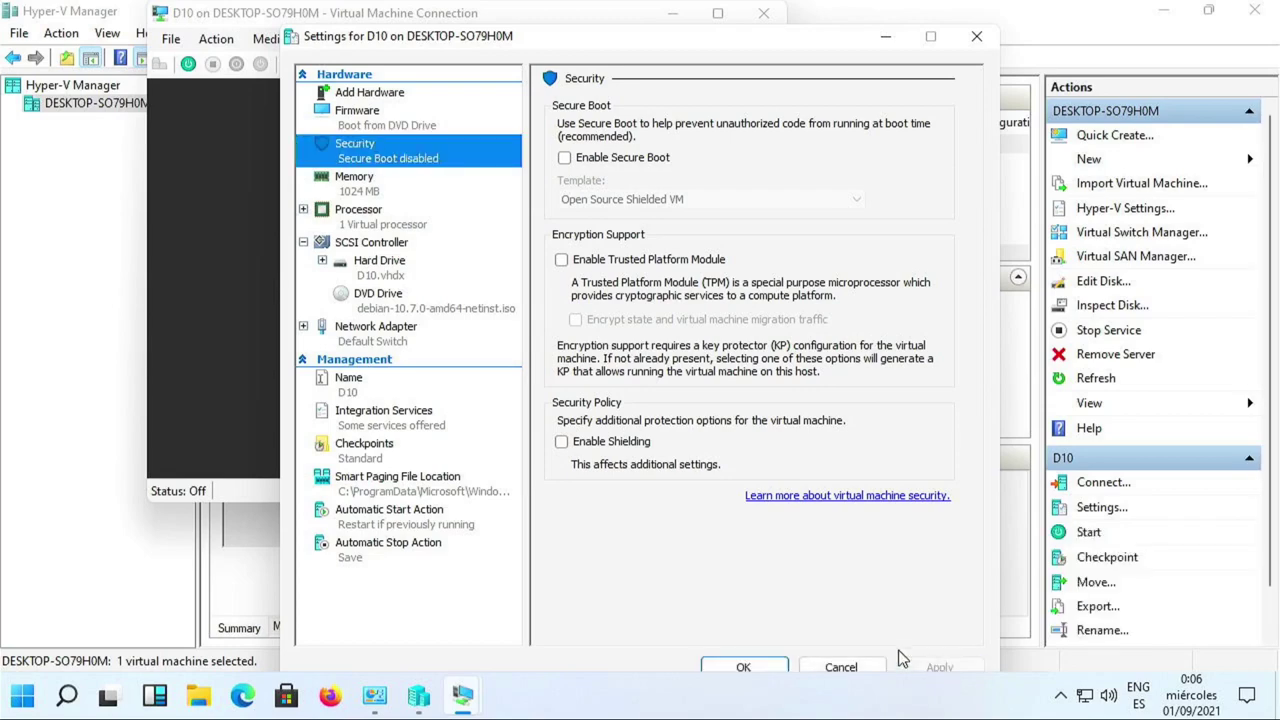
{"action": "left_click", "coordinate": [739, 656]}
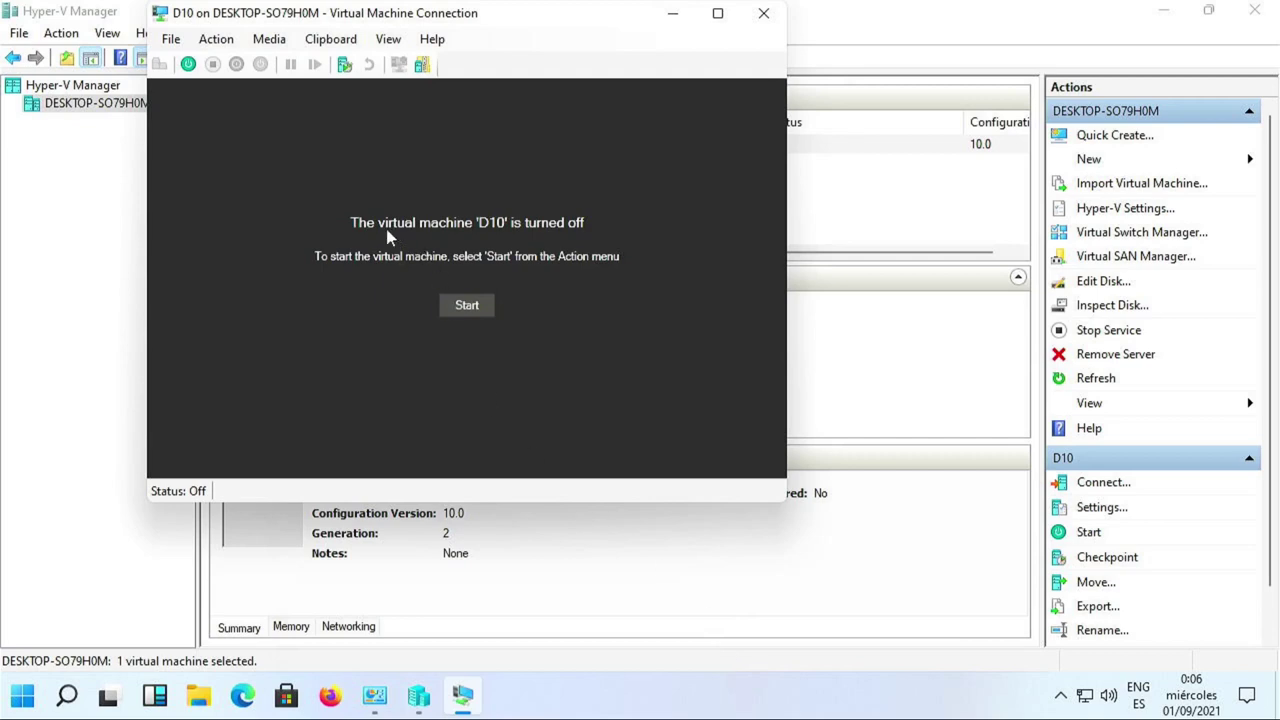
{"action": "left_click", "coordinate": [466, 303]}
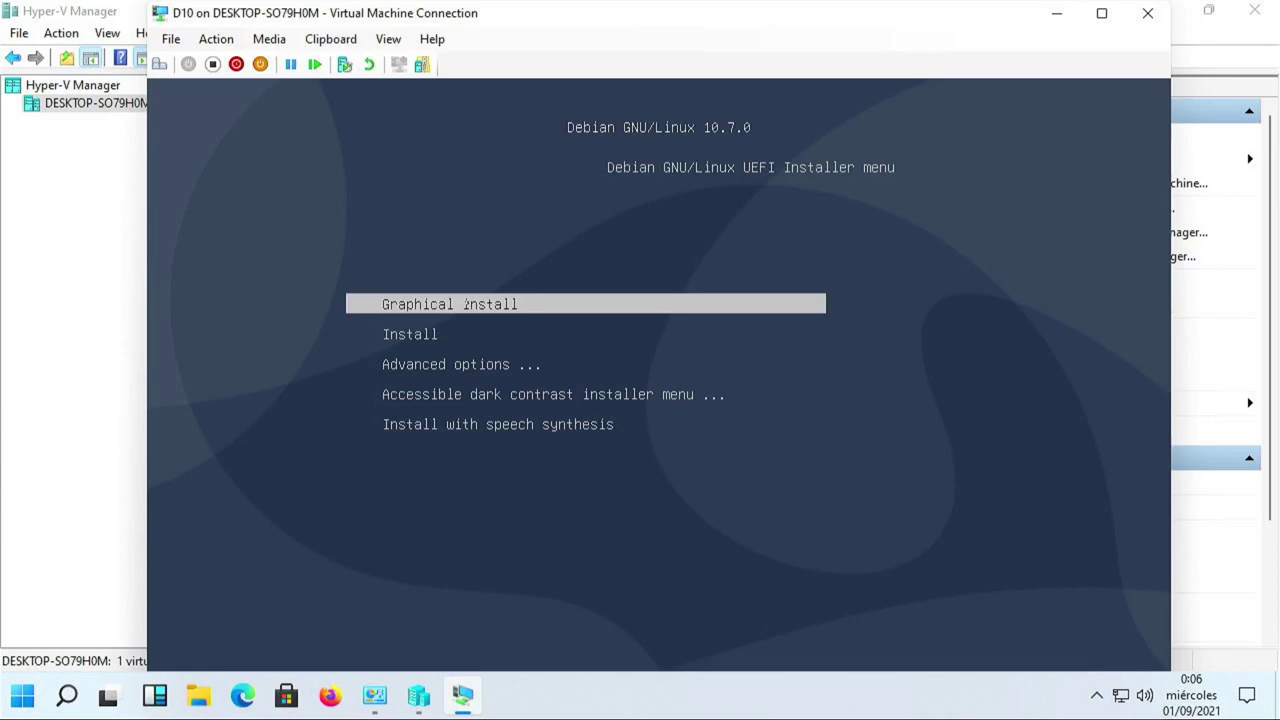
Select the text-mode Install entry in the Debian boot menu and launch it.
{"action": "key", "text": "Down"}
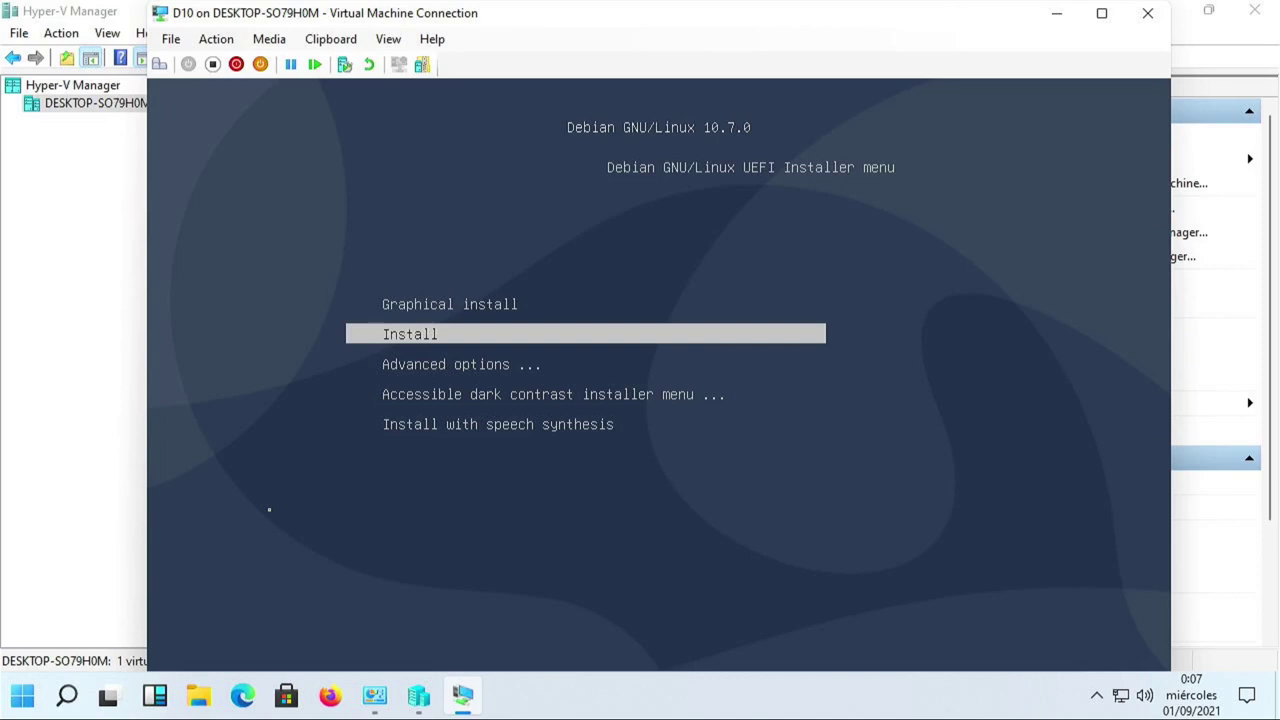
{"action": "key", "text": "Return"}
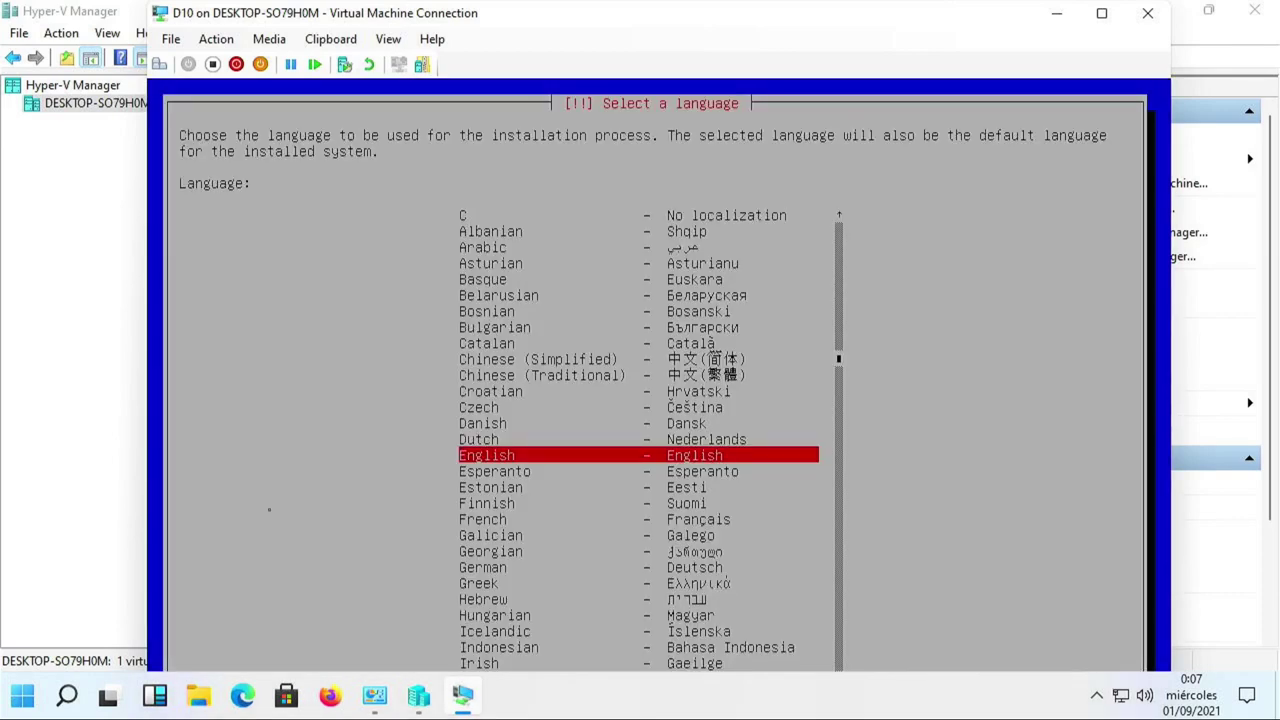
Keep English as the installer language and set the location to Europe, Spain.
{"action": "key", "text": "Home"}
{"action": "key", "text": "Return"}
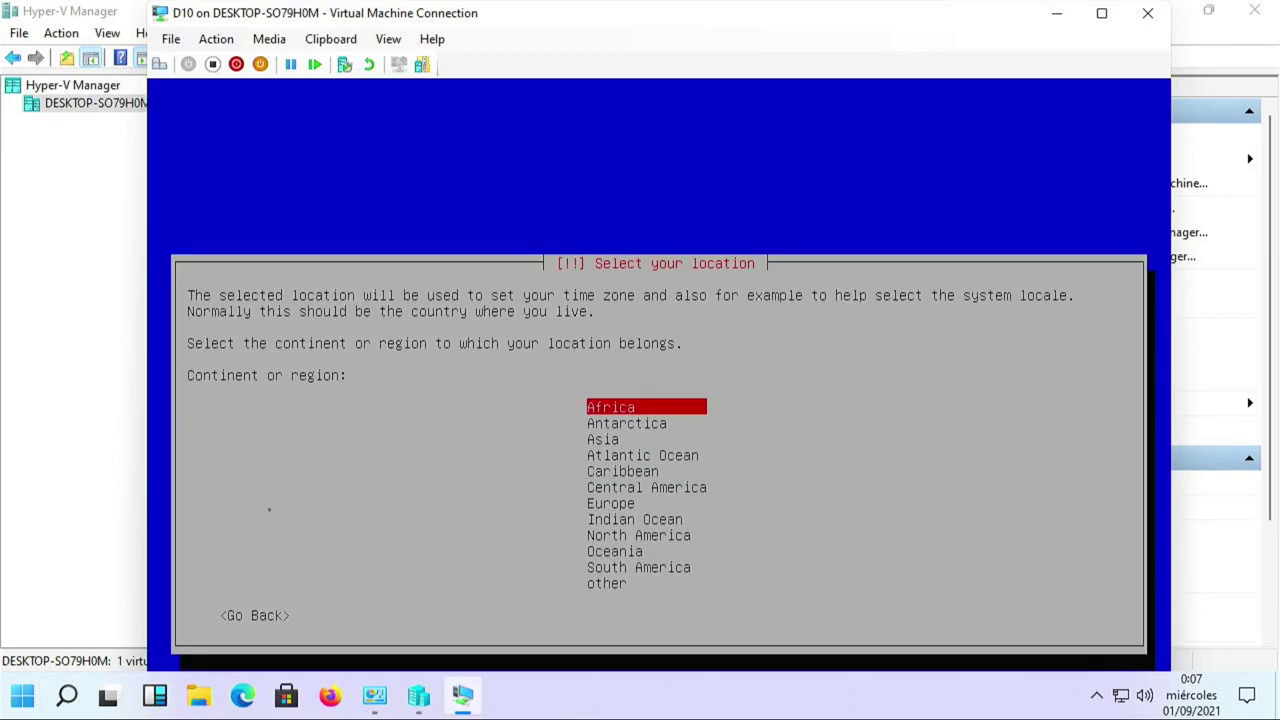
{"action": "key", "text": "Down"}
{"action": "key", "text": "Down"}
{"action": "key", "text": "Down"}
{"action": "key", "text": "Down"}
{"action": "key", "text": "Down"}
{"action": "key", "text": "Down"}
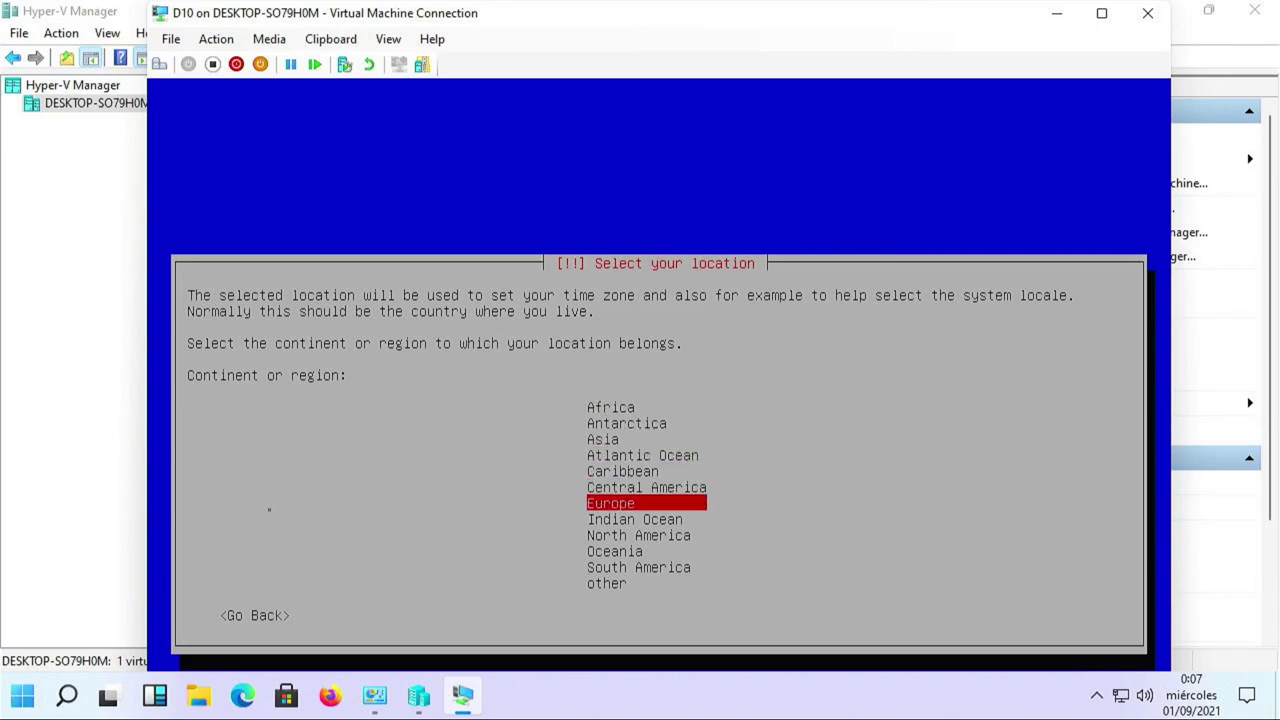
{"action": "key", "text": "Return"}
{"action": "key", "text": "Page_Down"}
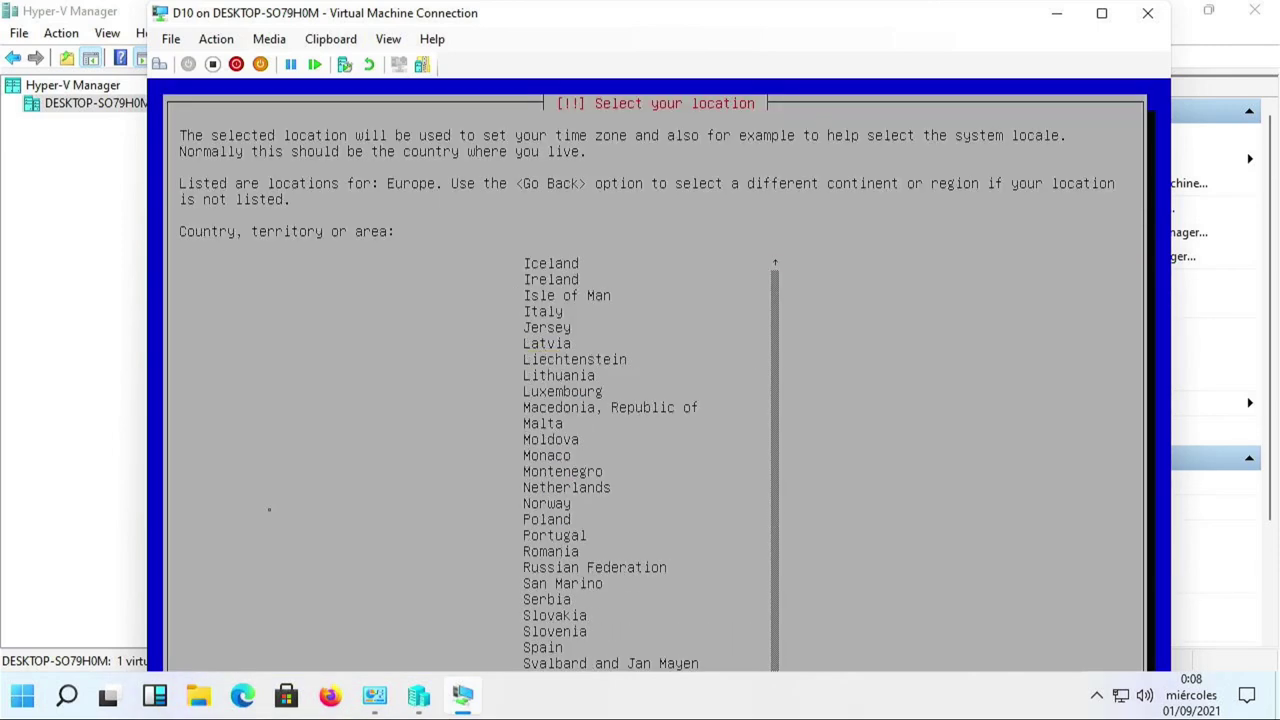
{"action": "key", "text": "Up"}
{"action": "key", "text": "Up"}
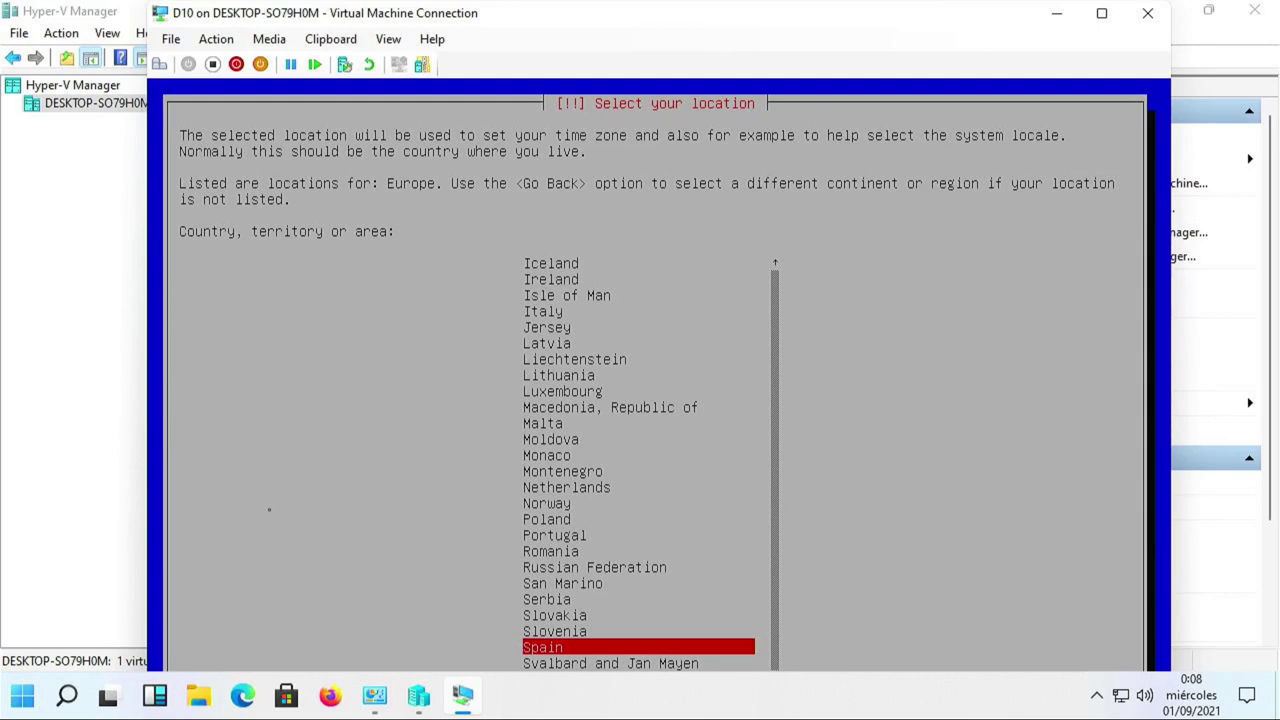
{"action": "key", "text": "Return"}
Choose the Spanish keymap for the keyboard.
{"action": "key", "text": "Down"}
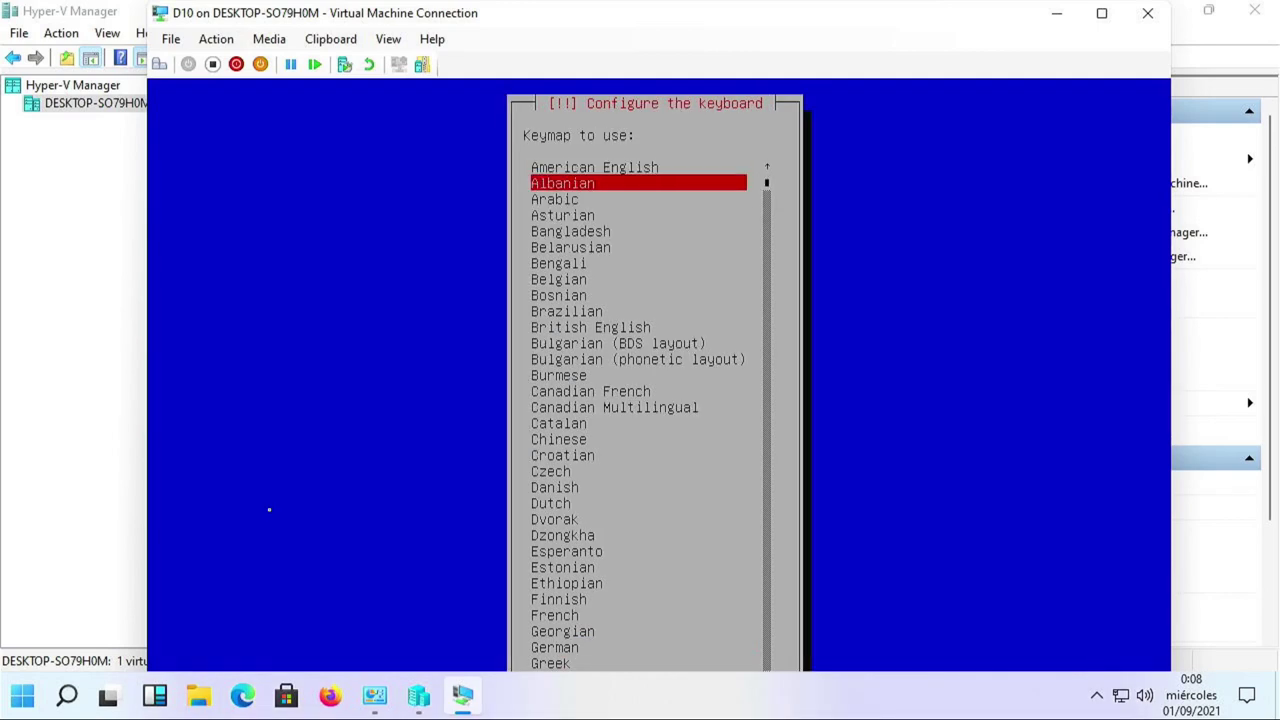
{"action": "key", "text": "Page_Down"}
{"action": "key", "text": "Page_Down"}
{"action": "key", "text": "Up"}
{"action": "key", "text": "Up"}
{"action": "key", "text": "Up"}
{"action": "key", "text": "Up"}
{"action": "key", "text": "Up"}
{"action": "key", "text": "Up"}
{"action": "key", "text": "Up"}
{"action": "key", "text": "Up"}
{"action": "key", "text": "Up"}
{"action": "key", "text": "Up"}
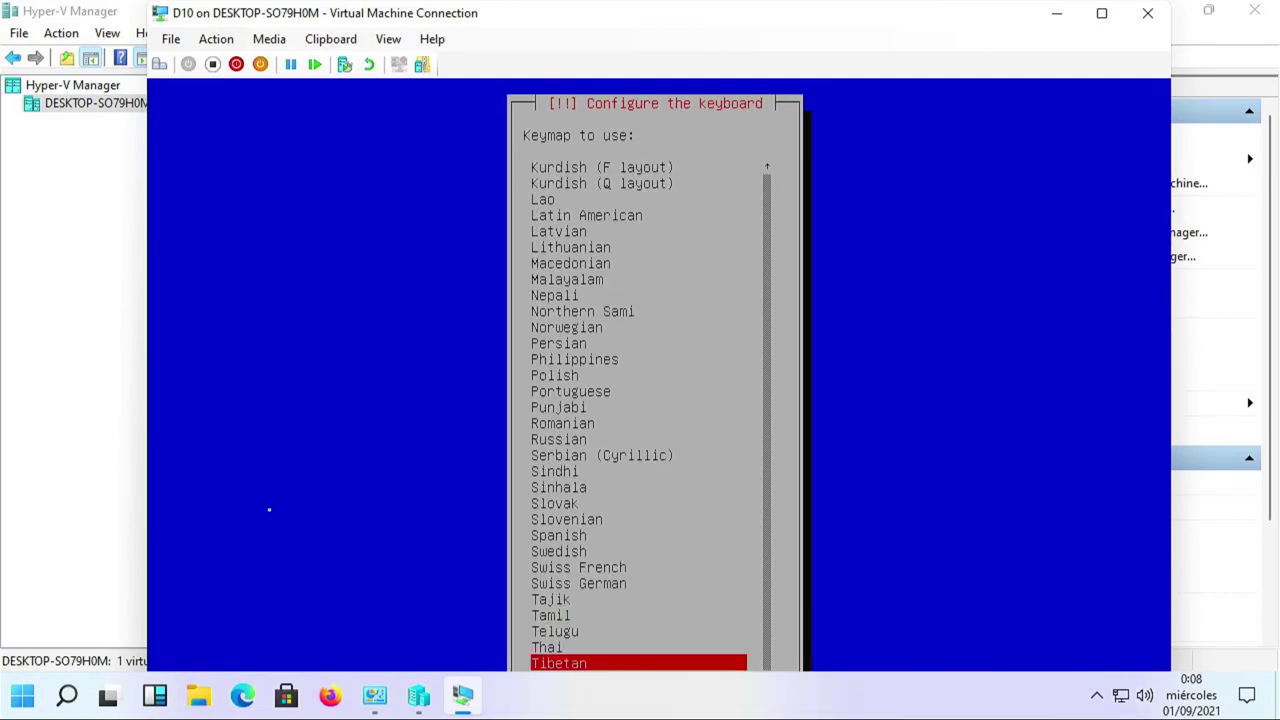
{"action": "key", "text": "Down"}
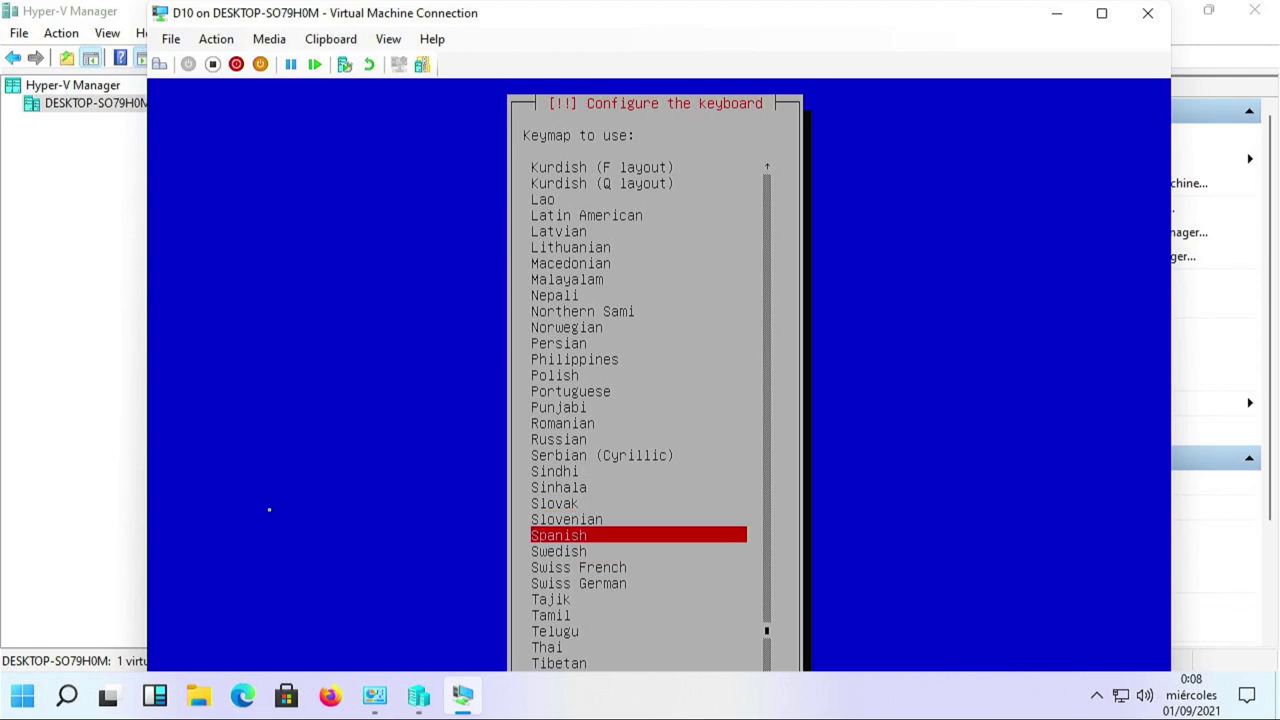
{"action": "key", "text": "Return"}
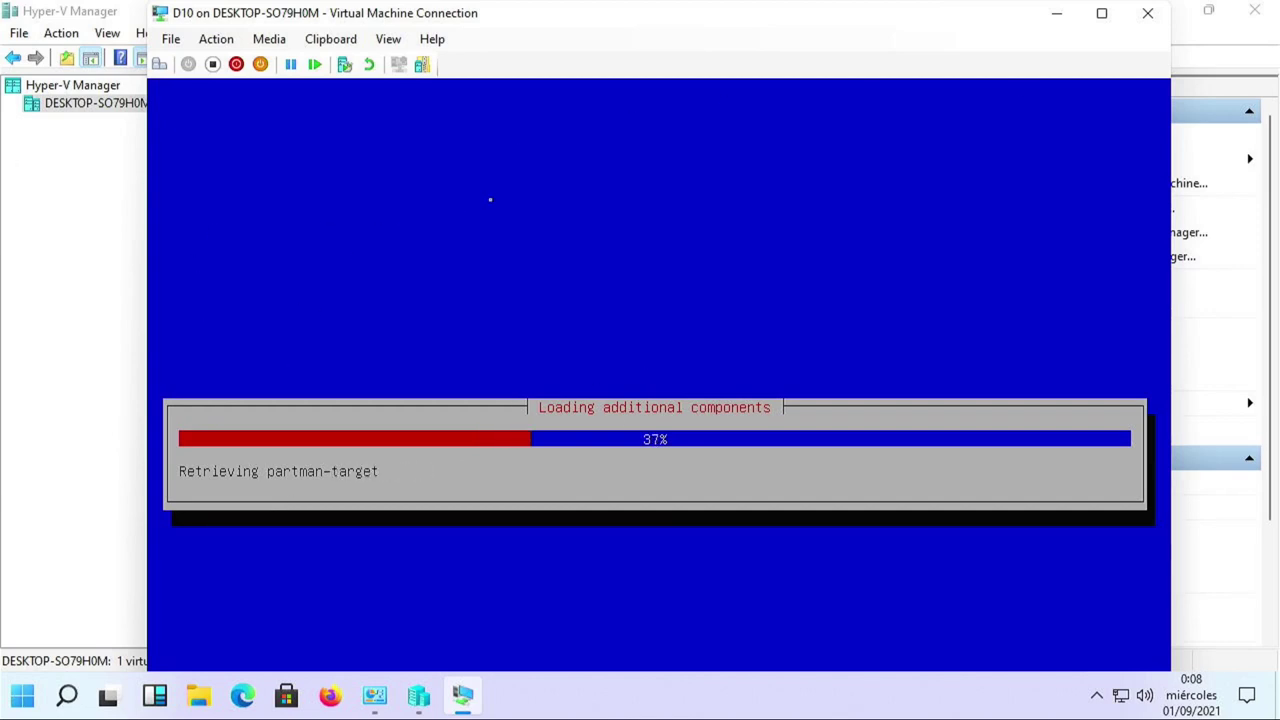
Maximize the D10 console to full screen and shift the connection strip left.
{"action": "left_click", "coordinate": [1100, 15]}
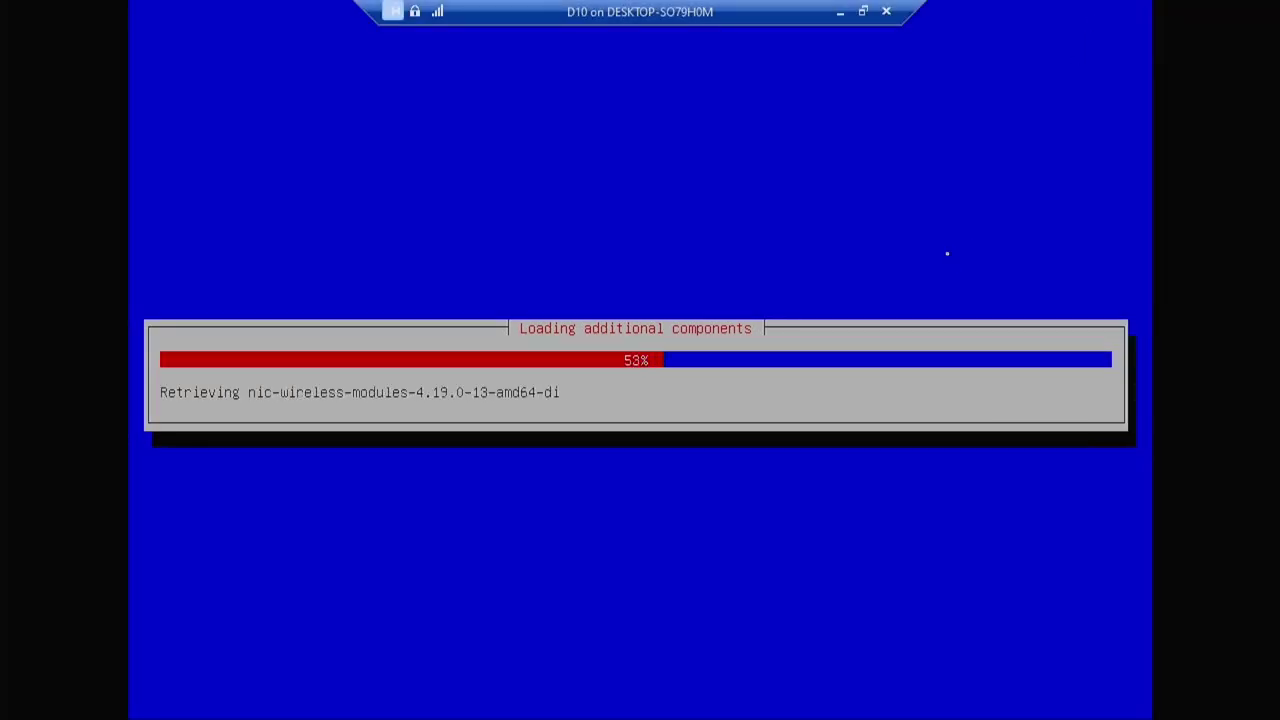
{"action": "left_click_drag", "start_coordinate": [586, 18], "coordinate": [241, 12]}
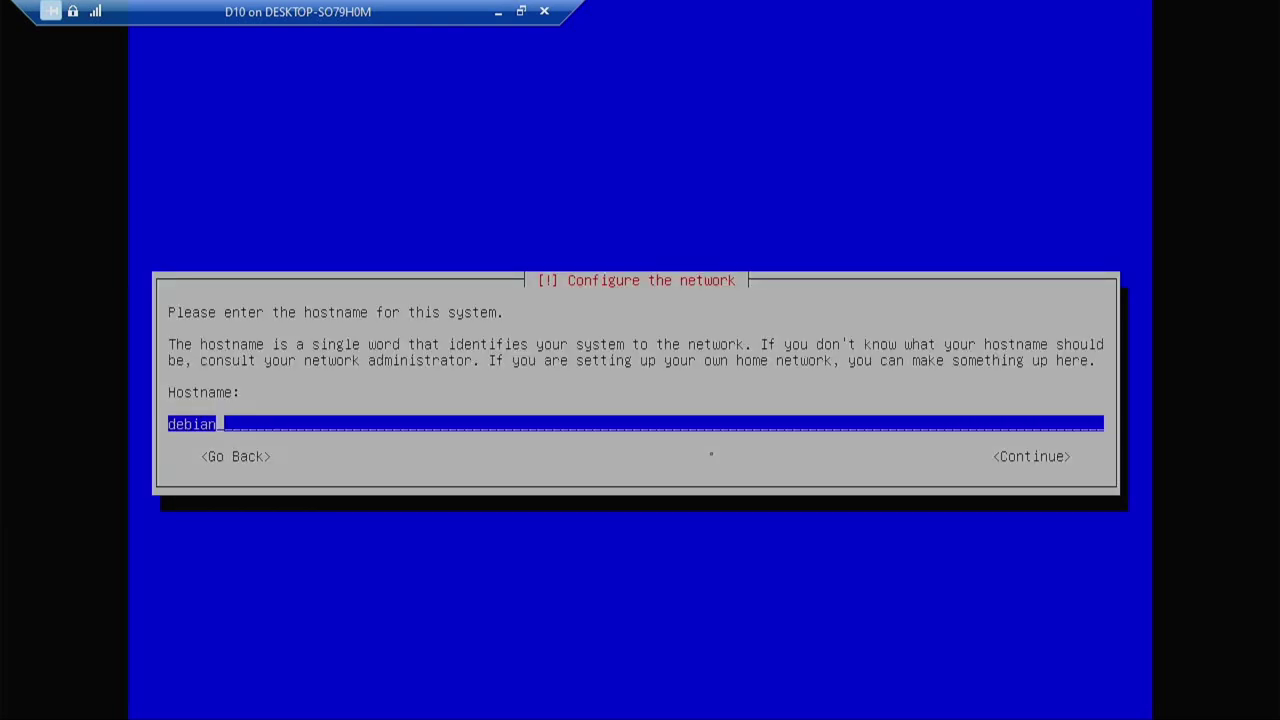
Keep hostname debian, leave the domain name empty, and set the root password.
{"action": "key", "text": "Return"}
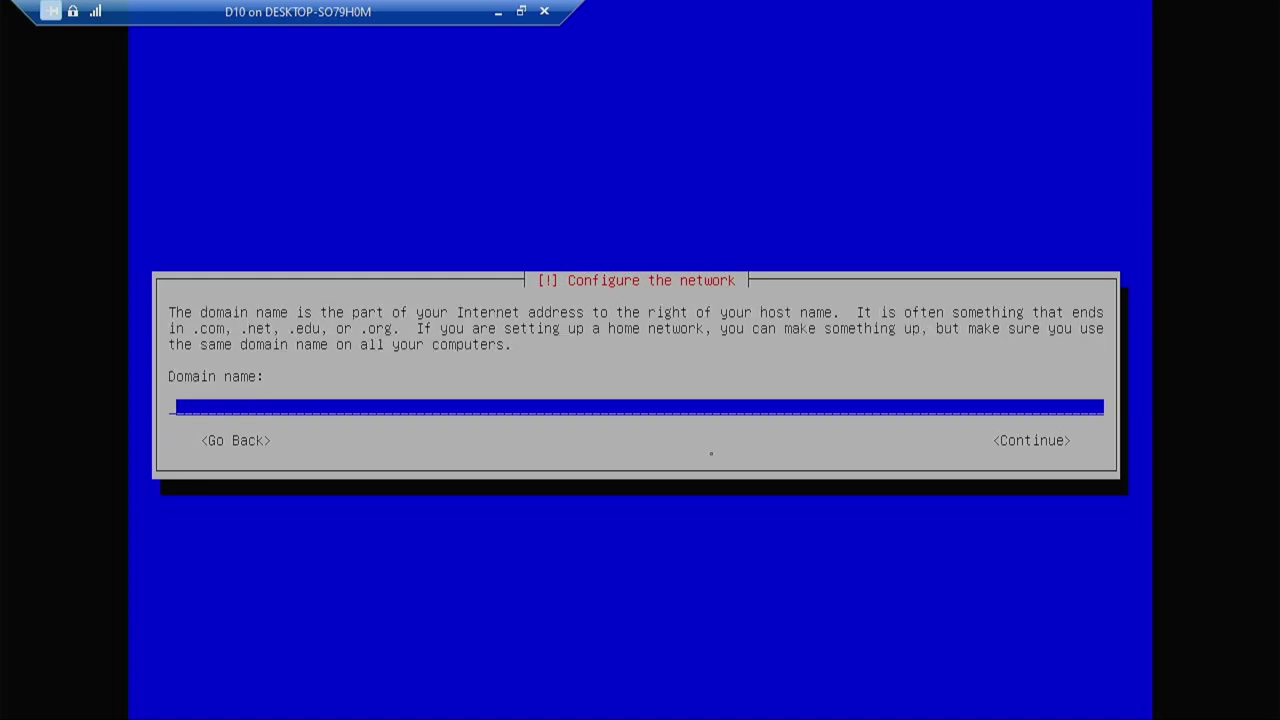
{"action": "key", "text": "Return"}
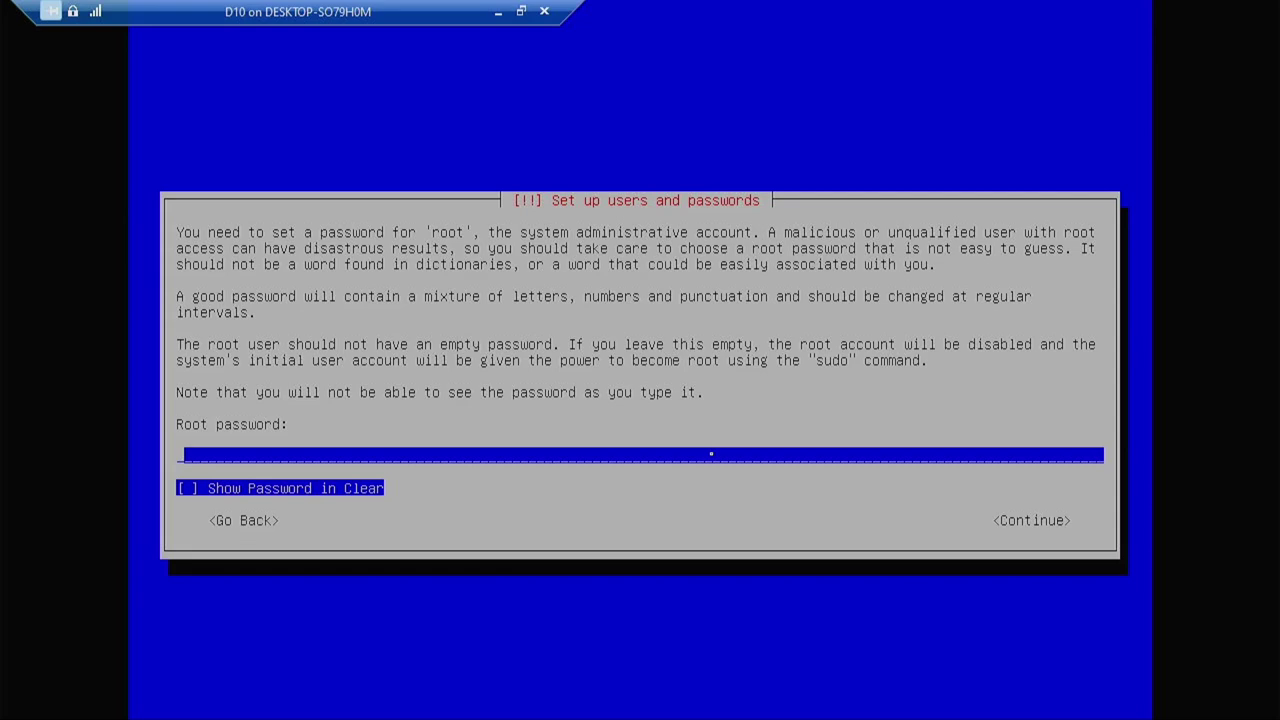
{"action": "type", "text": "***********"}
{"action": "key", "text": "Return"}
{"action": "type", "text": "**********"}
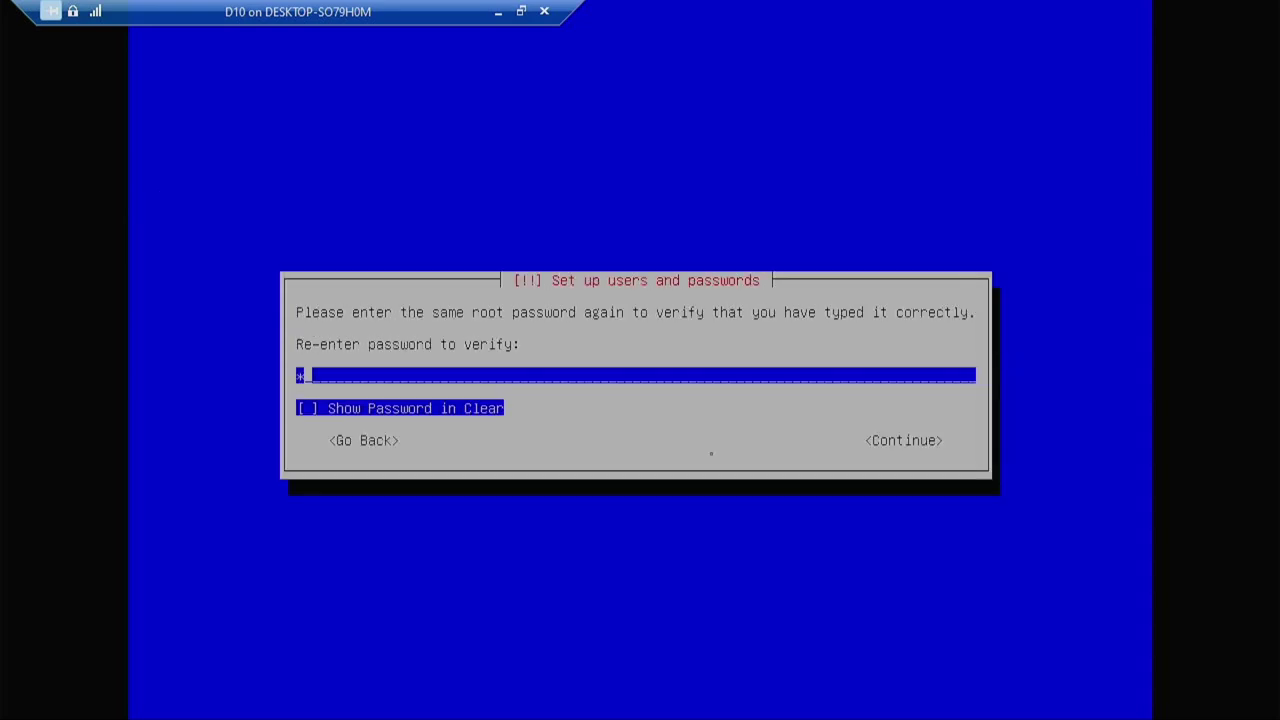
{"action": "type", "text": "*"}
{"action": "key", "text": "Return"}
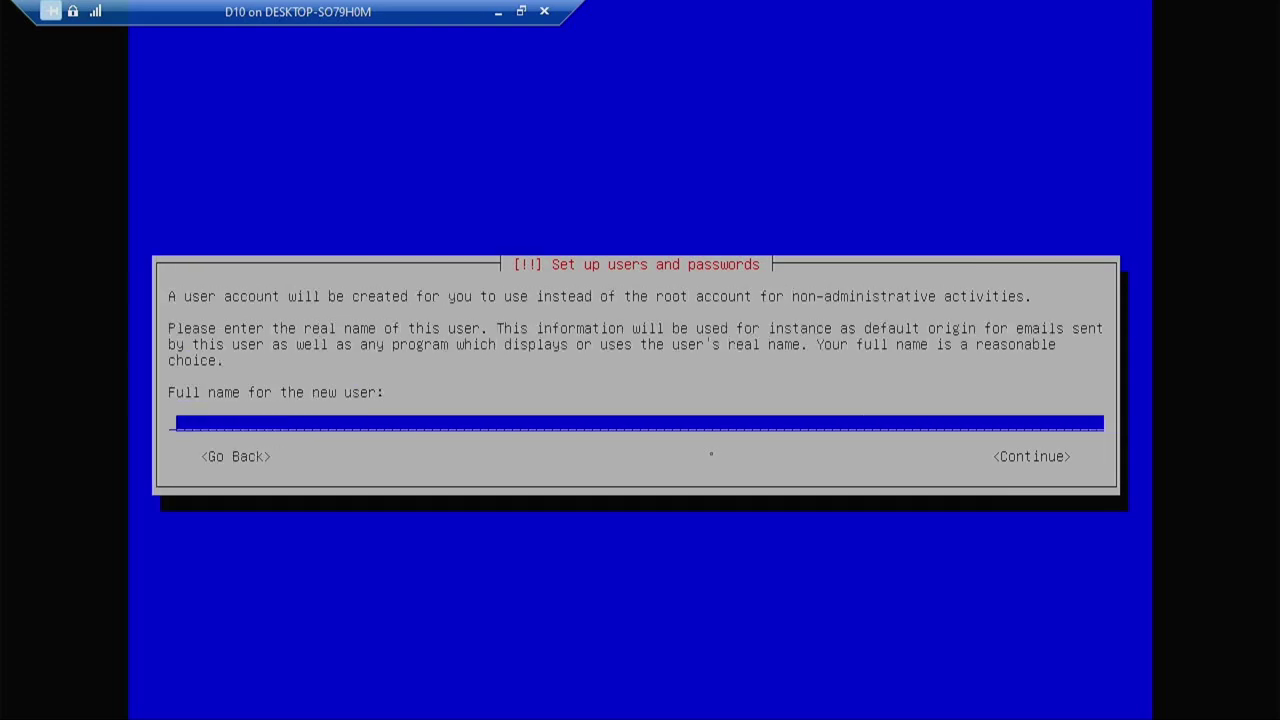
Create the user account with full name, username and password, and keep the Madrid time zone.
{"action": "type", "text": "Samquejo"}
{"action": "key", "text": "Return"}
{"action": "key", "text": "Return"}
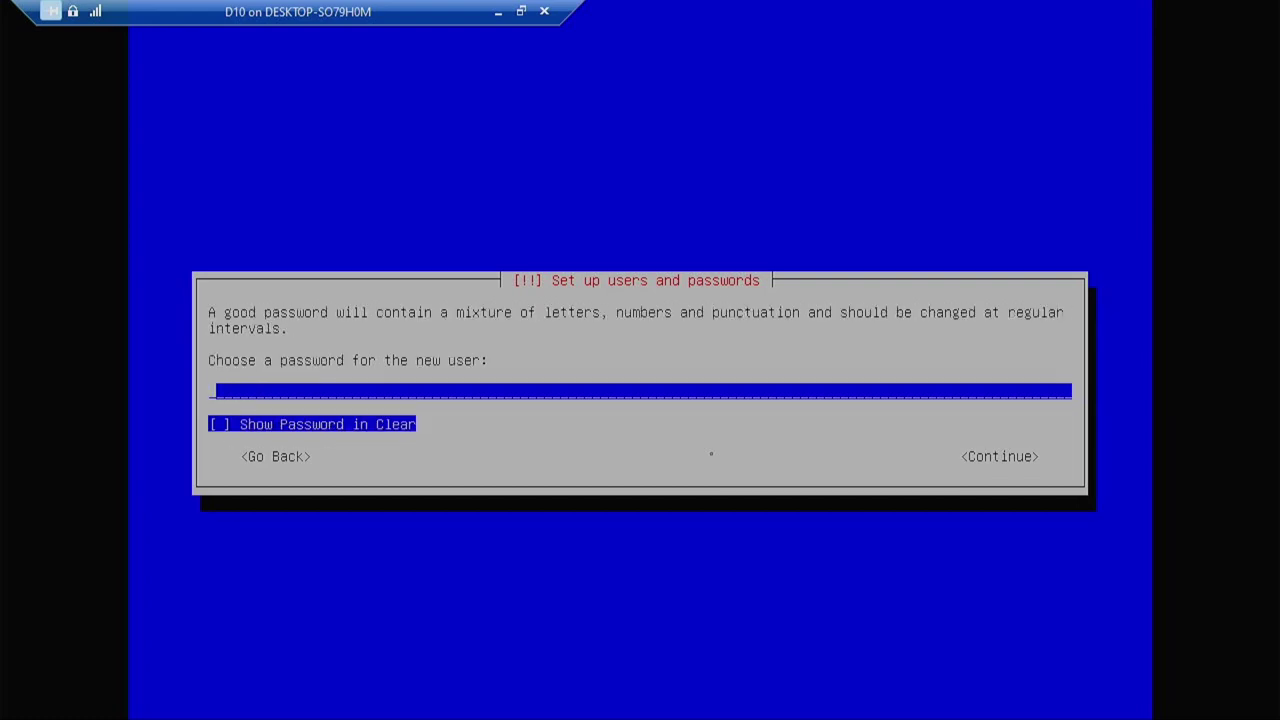
{"action": "type", "text": "********"}
{"action": "key", "text": "Return"}
{"action": "type", "text": "*****"}
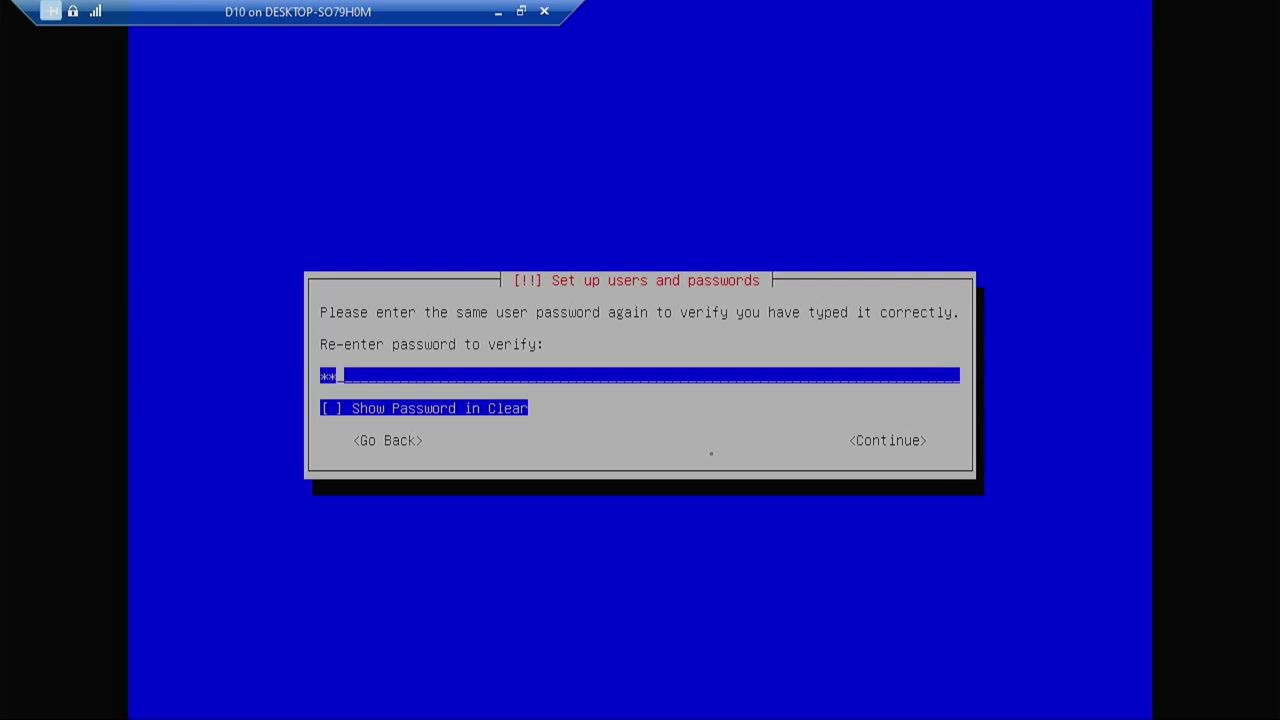
{"action": "type", "text": "***"}
{"action": "key", "text": "Return"}
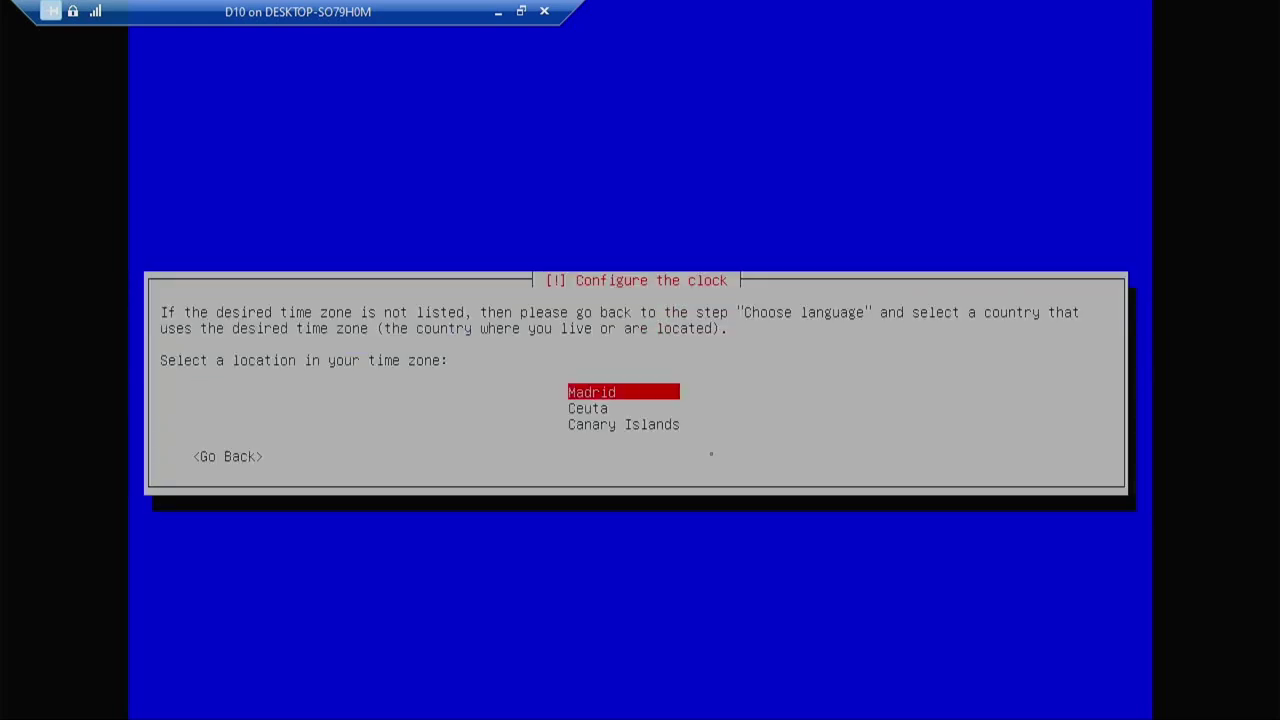
{"action": "key", "text": "Return"}
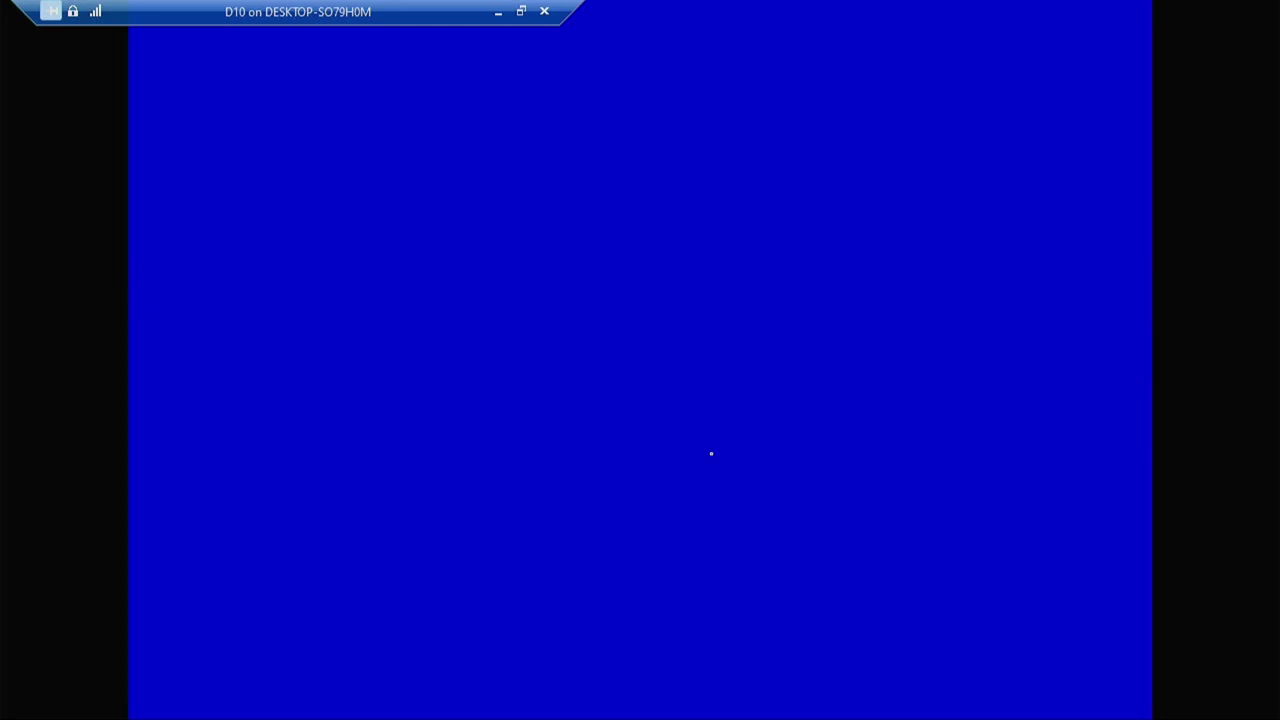
Partition the 5.4 GB disk with Guided entire disk, all files in one partition, and write the changes.
{"action": "left_click", "coordinate": [521, 11]}
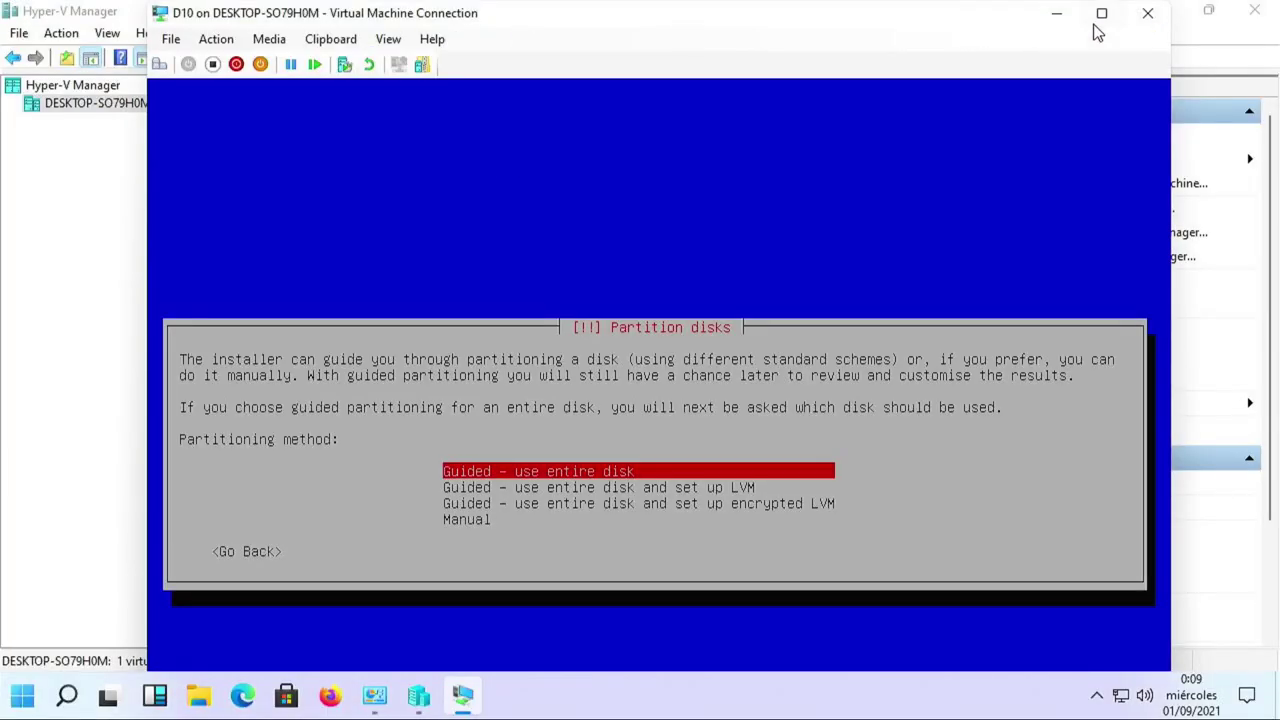
{"action": "left_click", "coordinate": [1101, 14]}
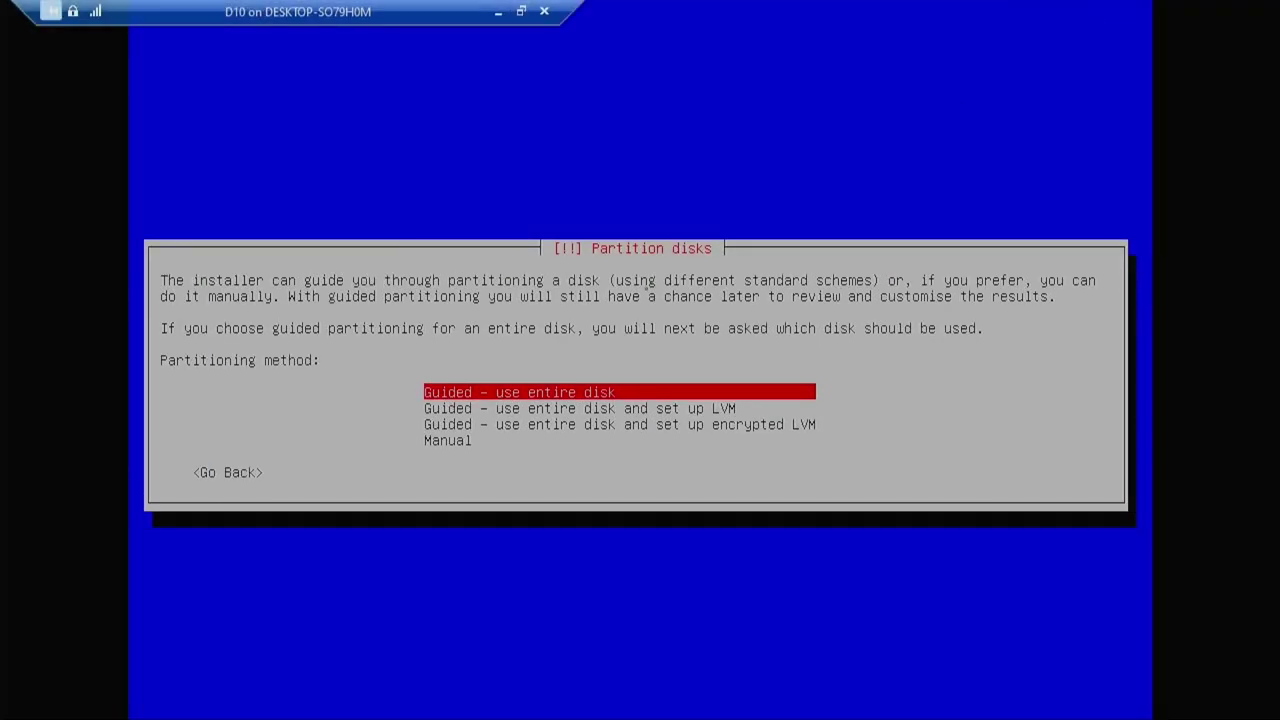
{"action": "key", "text": "Return"}
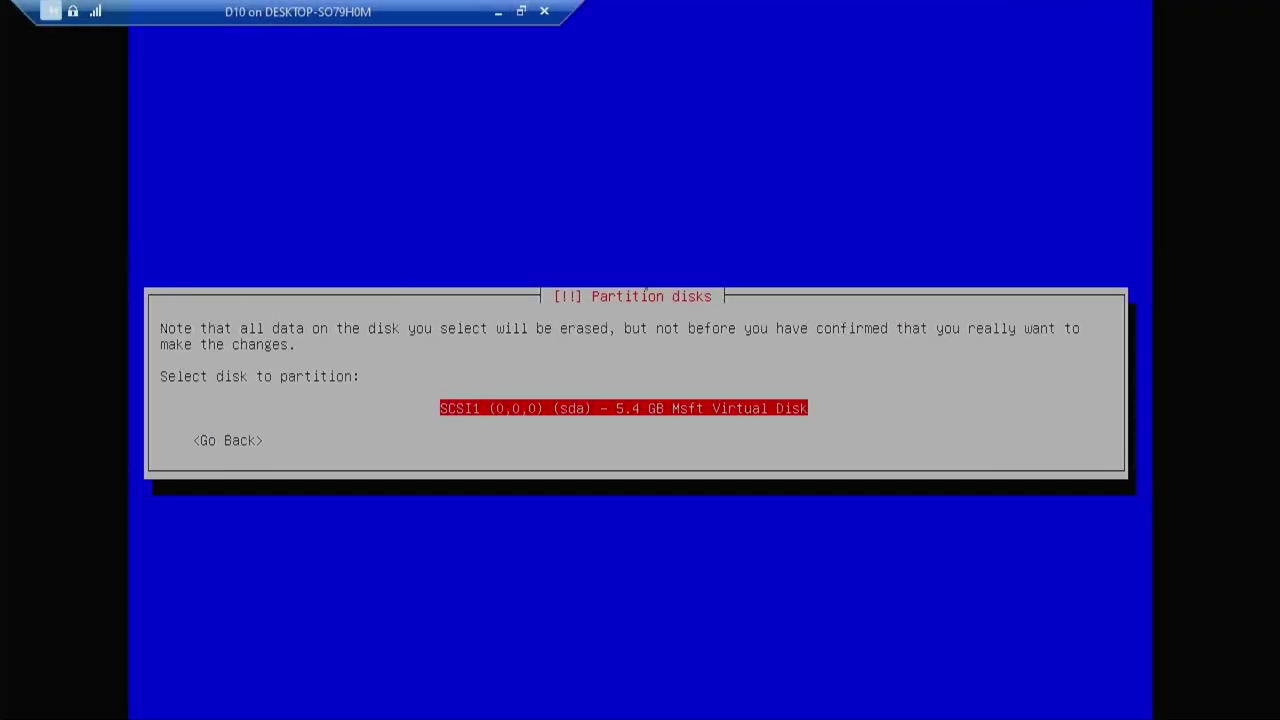
{"action": "key", "text": "Return"}
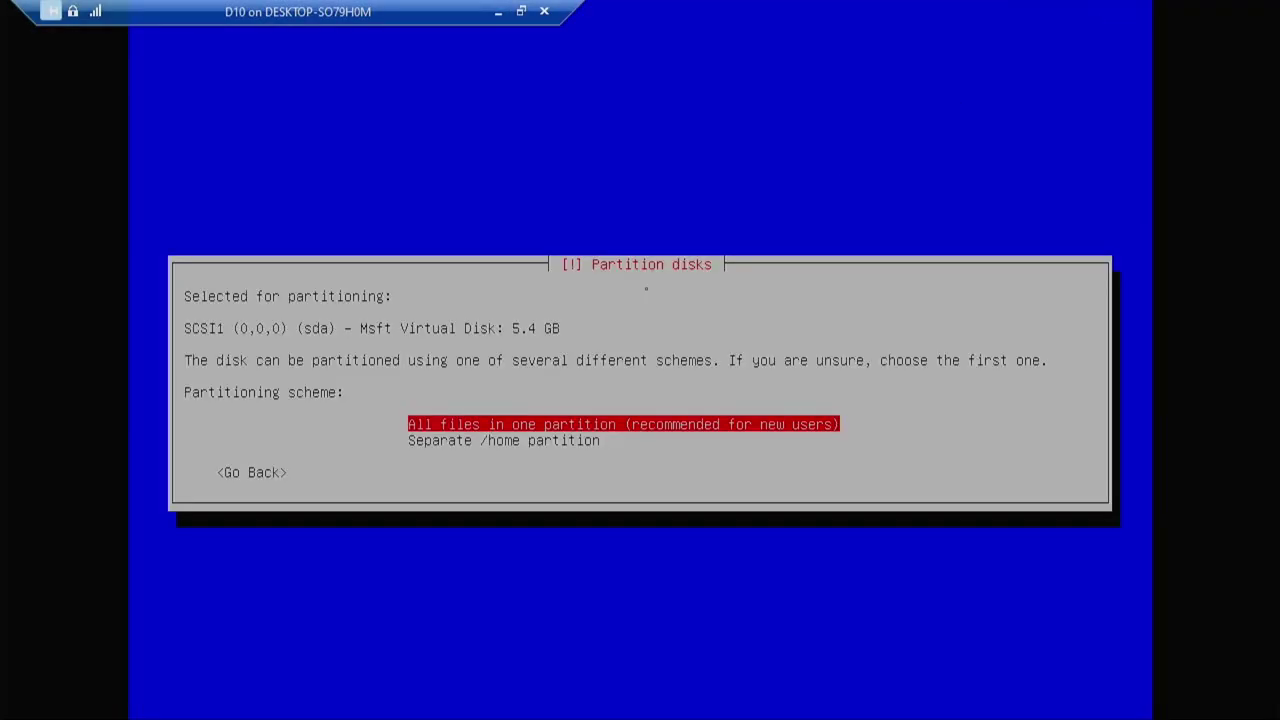
{"action": "key", "text": "Return"}
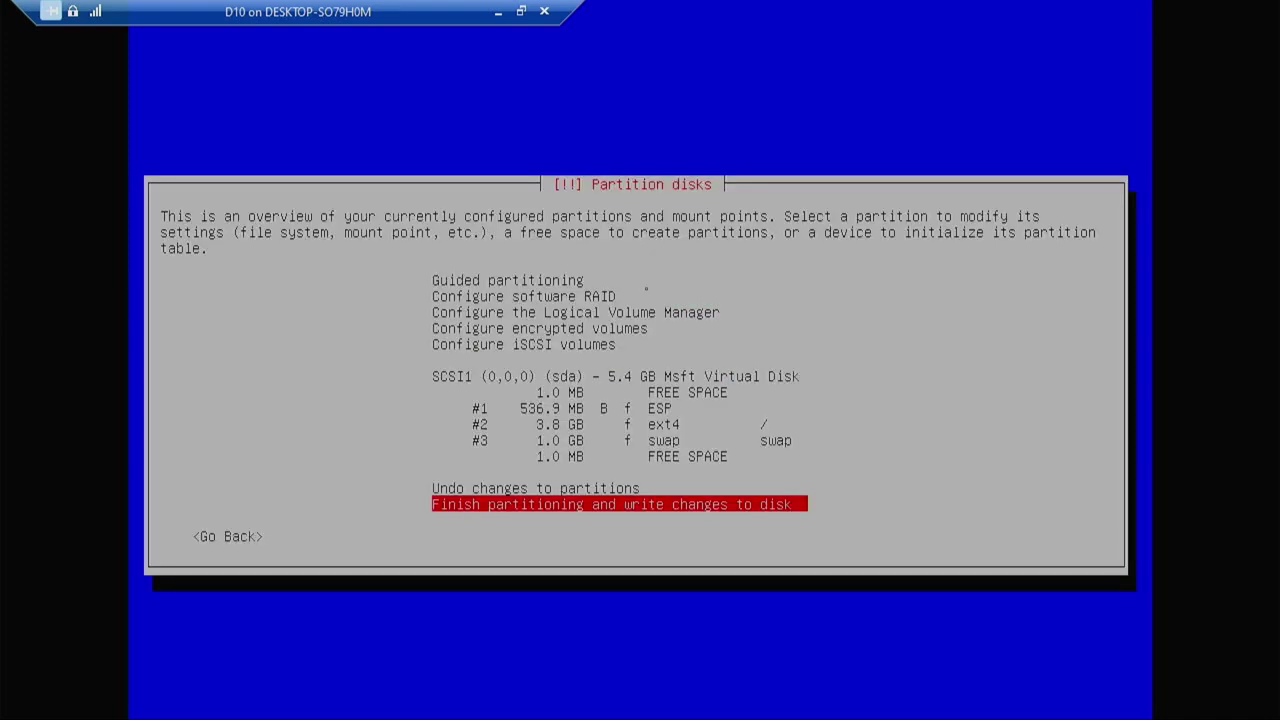
{"action": "key", "text": "Return"}
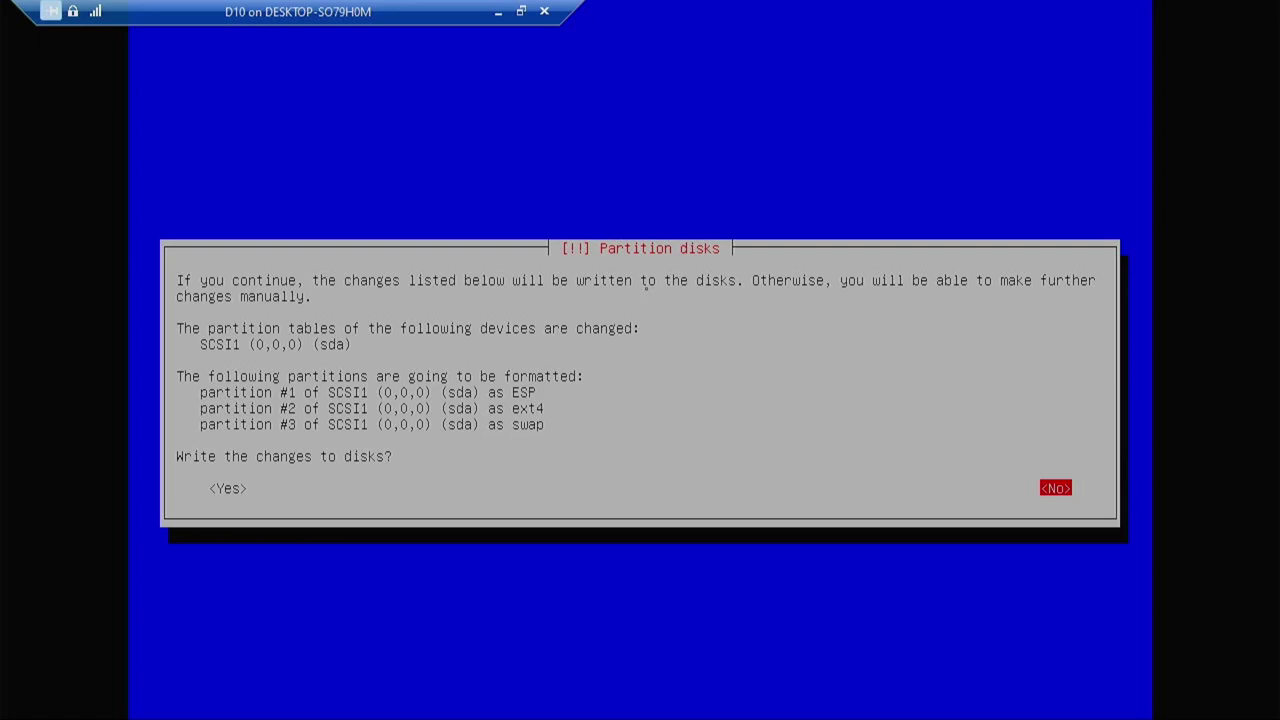
{"action": "key", "text": "Left"}
{"action": "key", "text": "Return"}
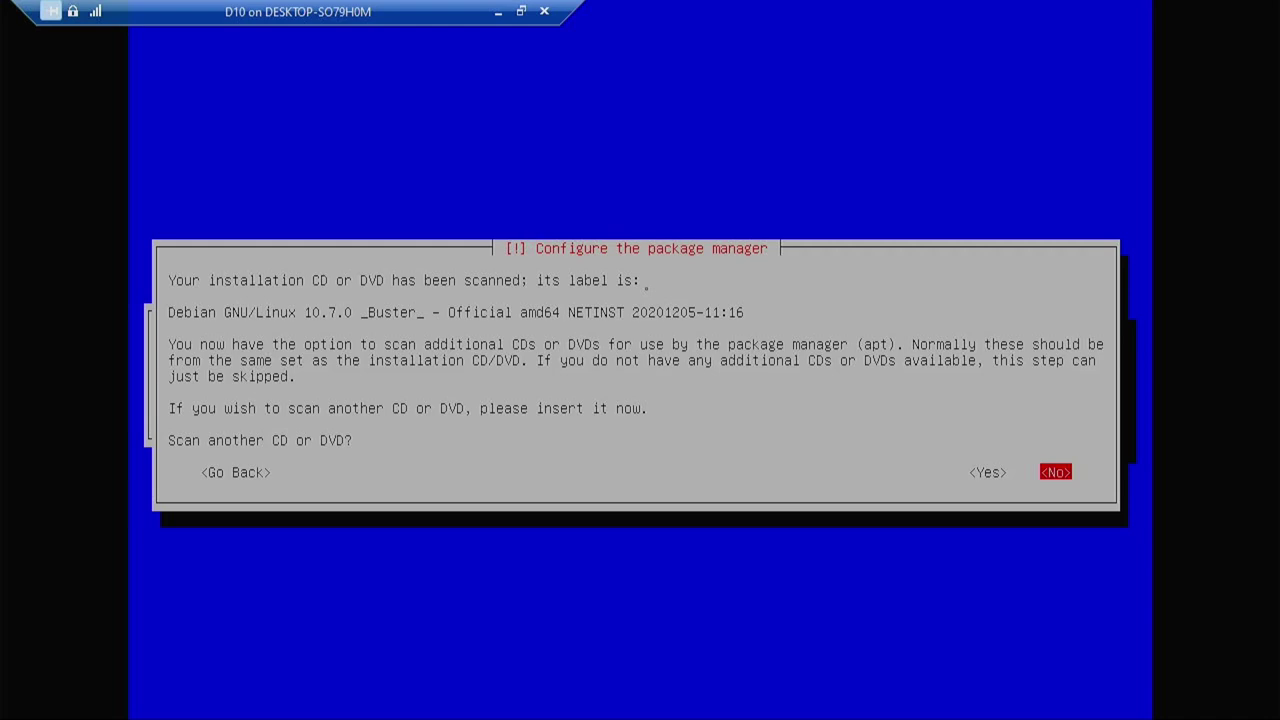
Decline scanning another CD/DVD and the popularity-contest package usage survey.
{"action": "key", "text": "Return"}
{"action": "key", "text": "Return"}
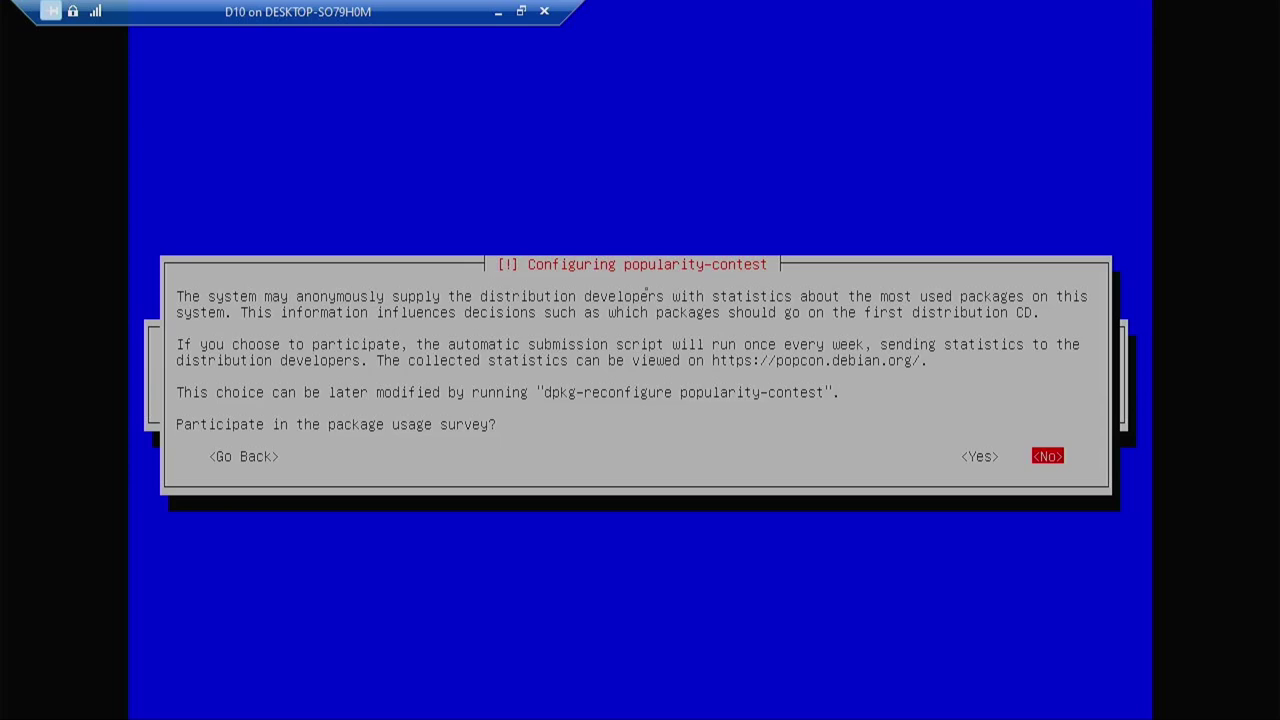
{"action": "key", "text": "Return"}
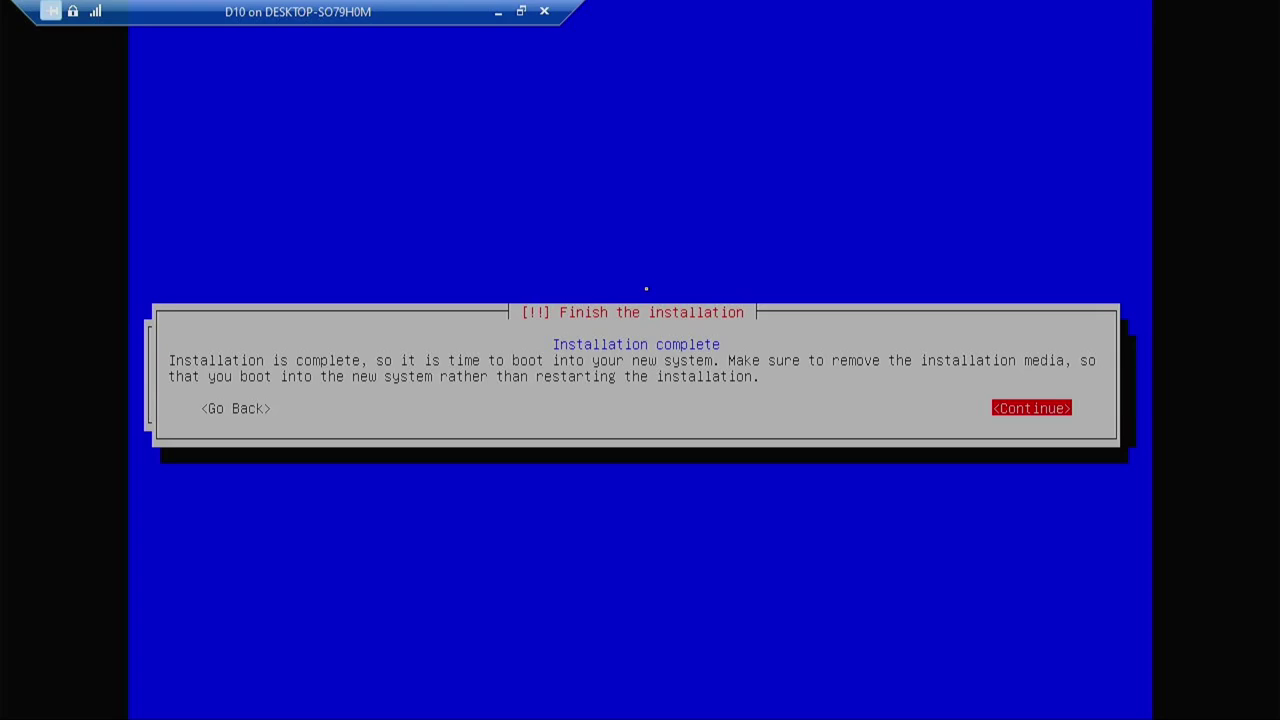
Continue past Installation complete and boot Debian GNU/Linux from the GRUB menu.
{"action": "key", "text": "Return"}
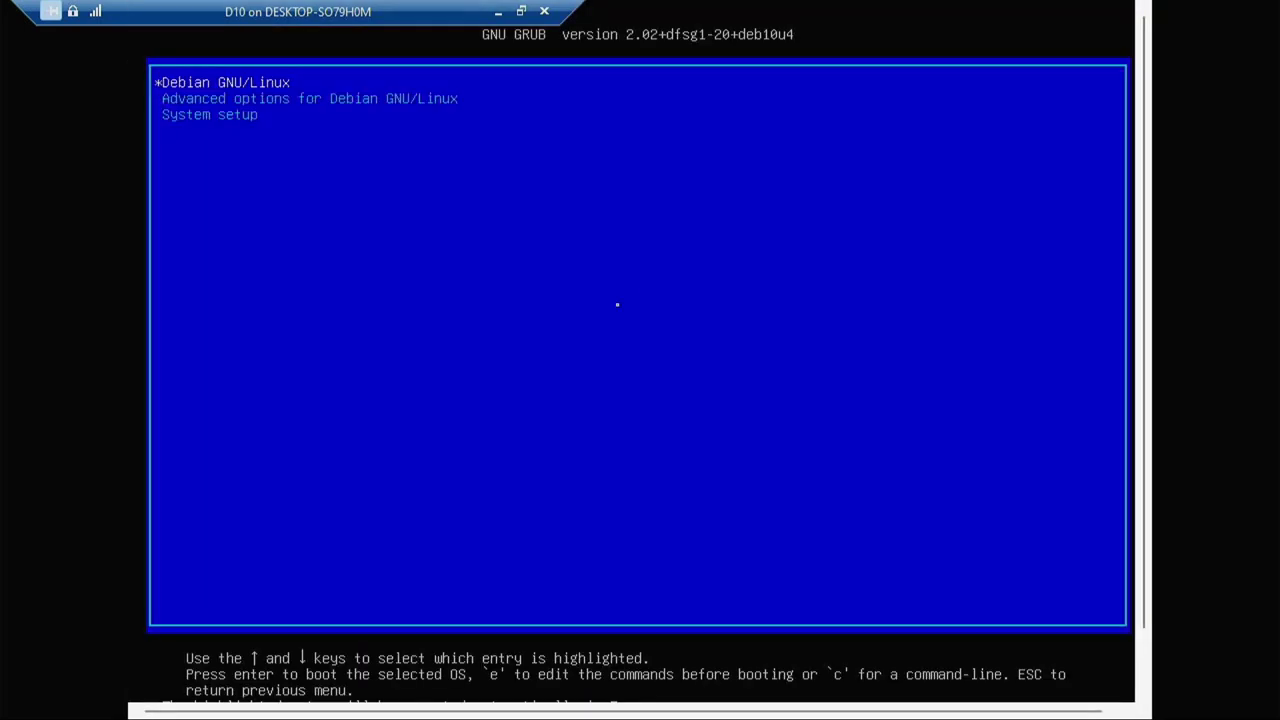
{"action": "key", "text": "Return"}
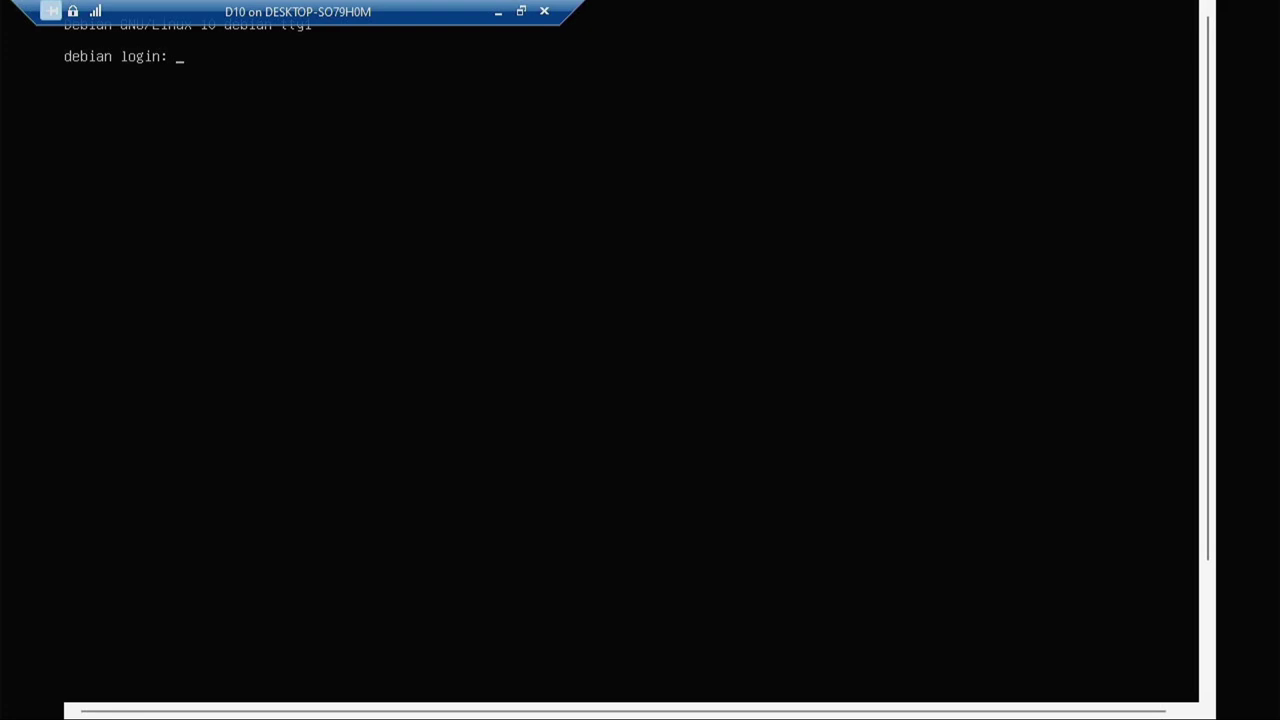
Exit full screen, move the D10 window aside, browse its Action and File menus, and return to Hyper-V Manager.
{"action": "left_click", "coordinate": [521, 11]}
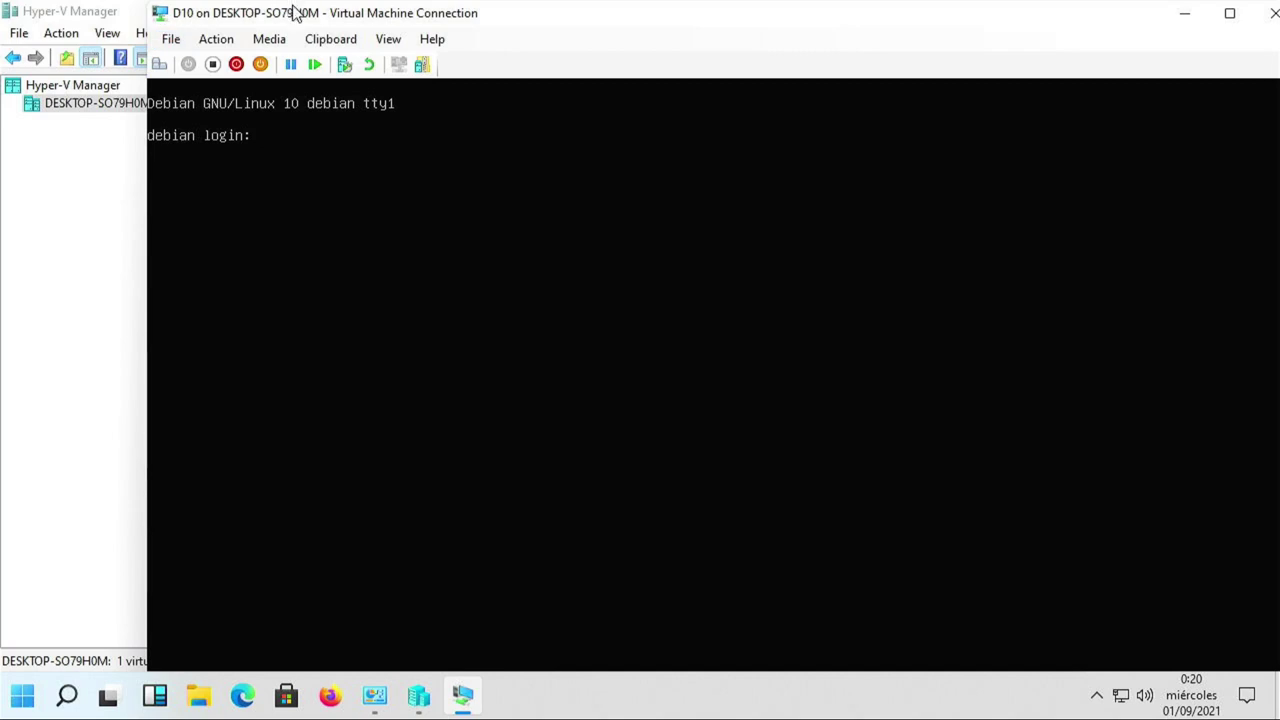
{"action": "left_click_drag", "start_coordinate": [295, 12], "coordinate": [401, 13]}
{"action": "left_click", "coordinate": [292, 39]}
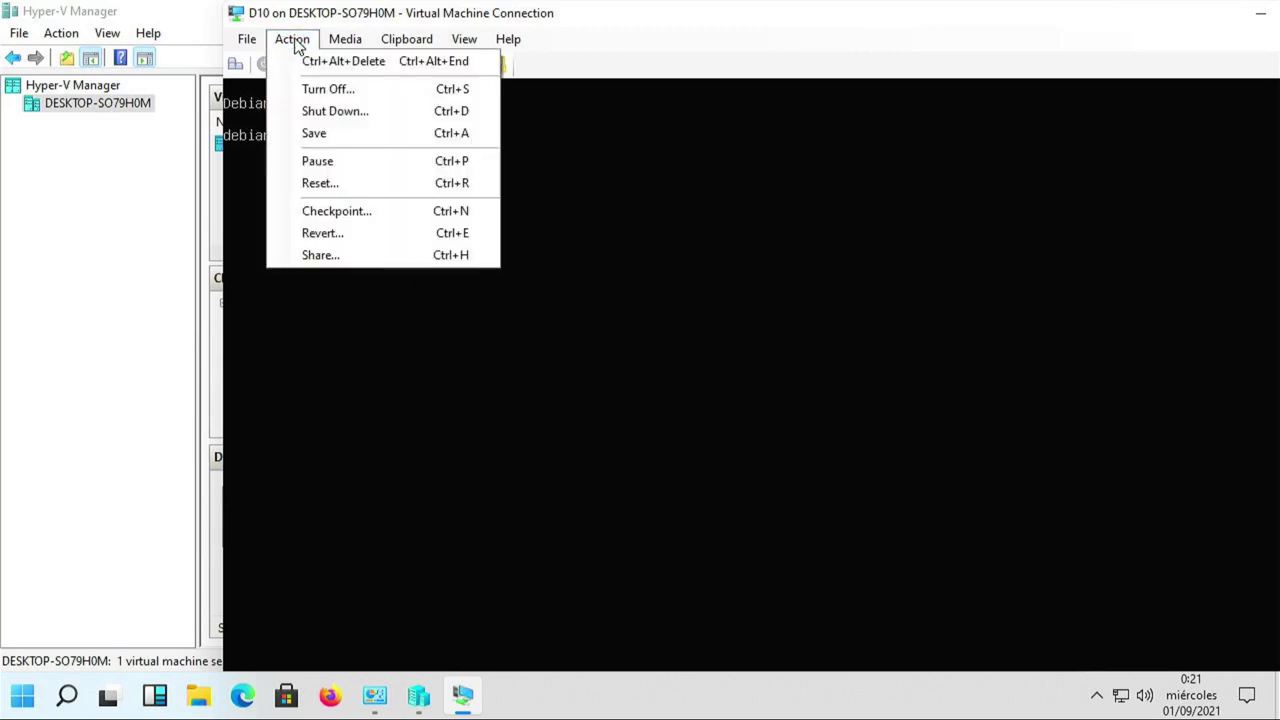
{"action": "mouse_move", "coordinate": [406, 39]}
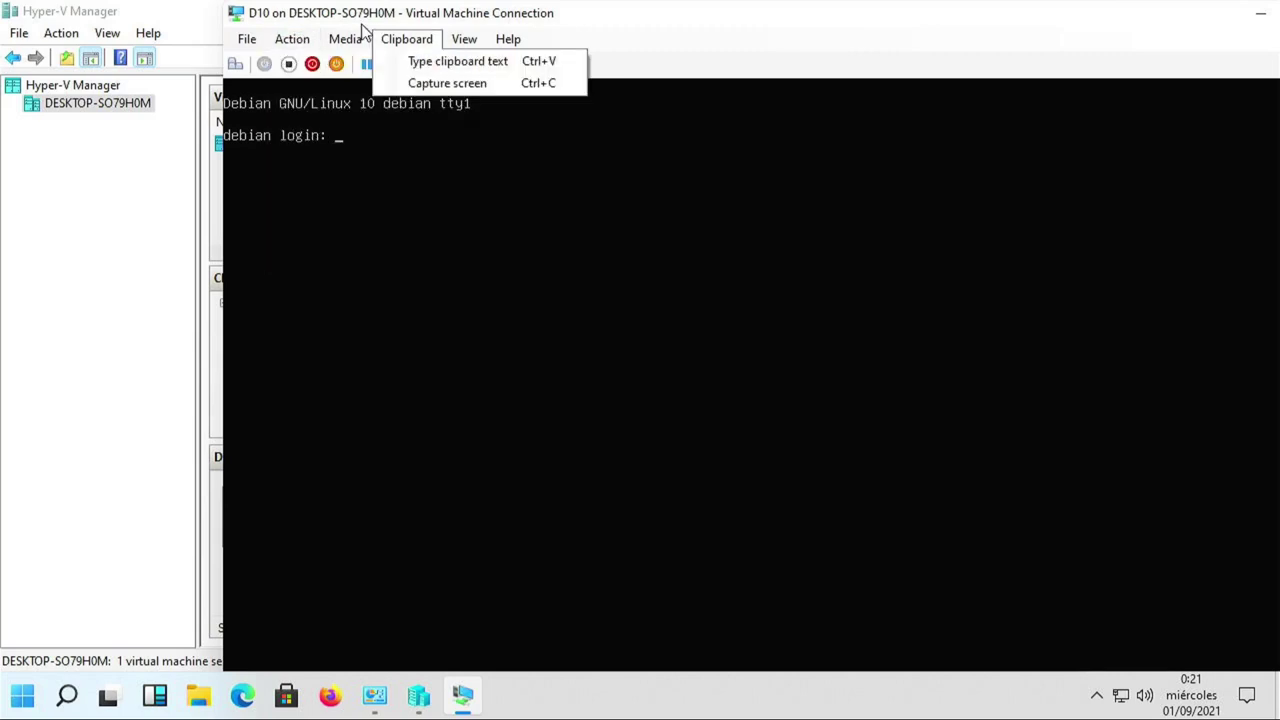
{"action": "left_click", "coordinate": [252, 39]}
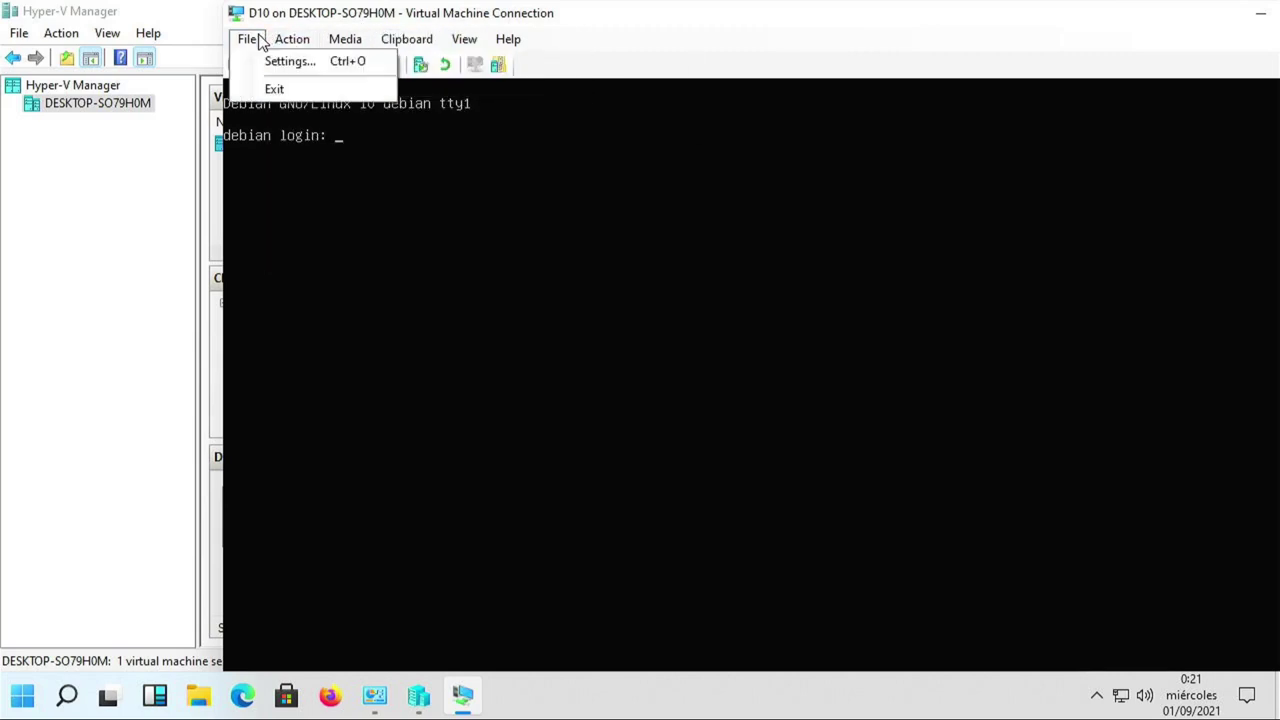
{"action": "mouse_move", "coordinate": [288, 40]}
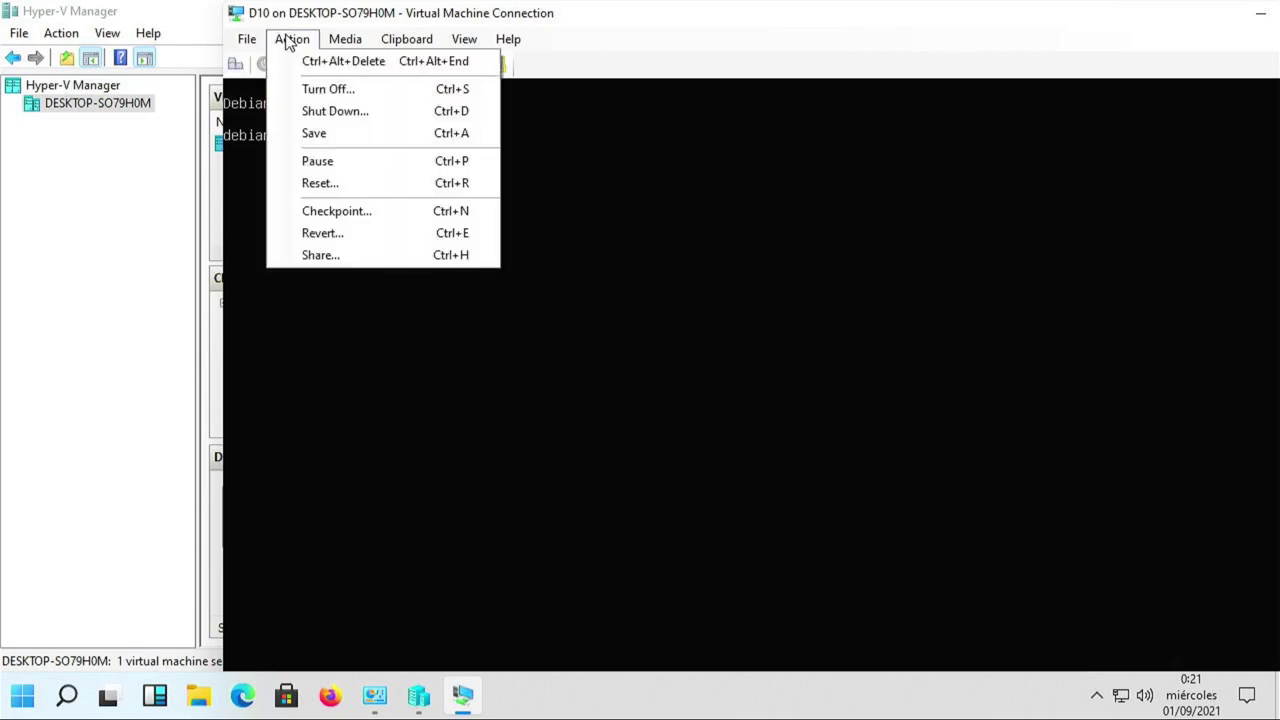
{"action": "mouse_move", "coordinate": [343, 47]}
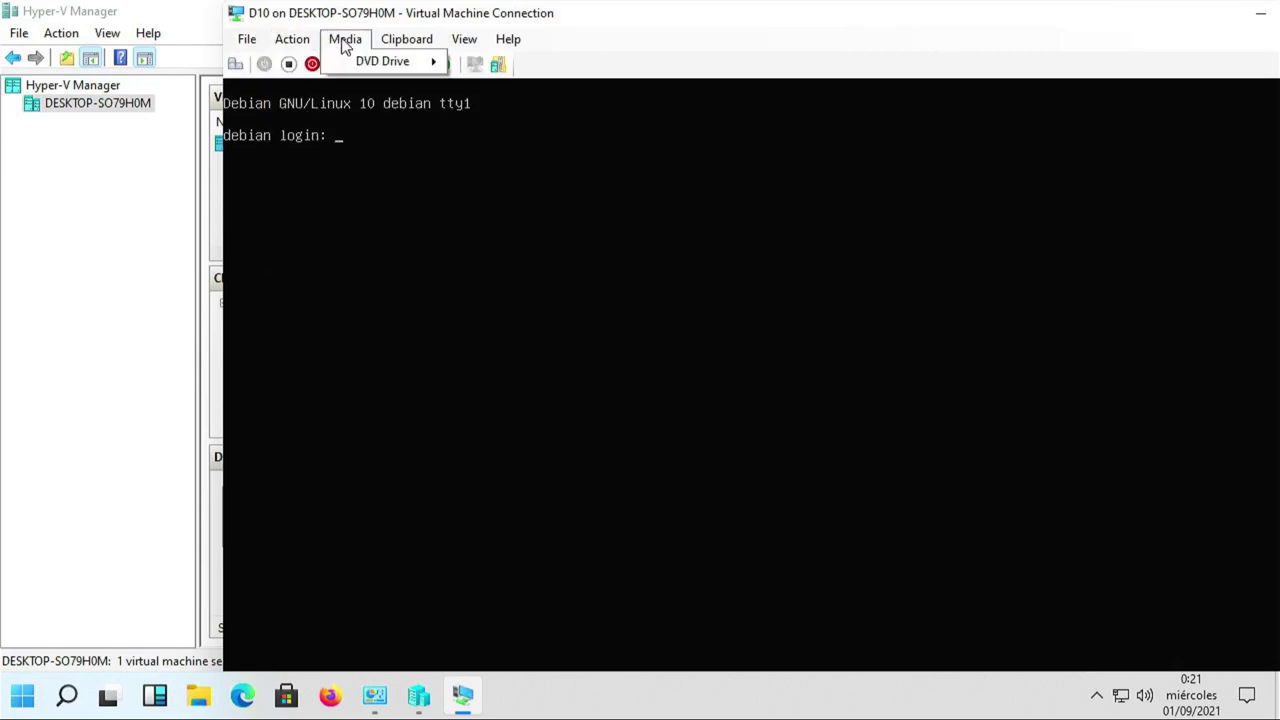
{"action": "left_click", "coordinate": [168, 195]}
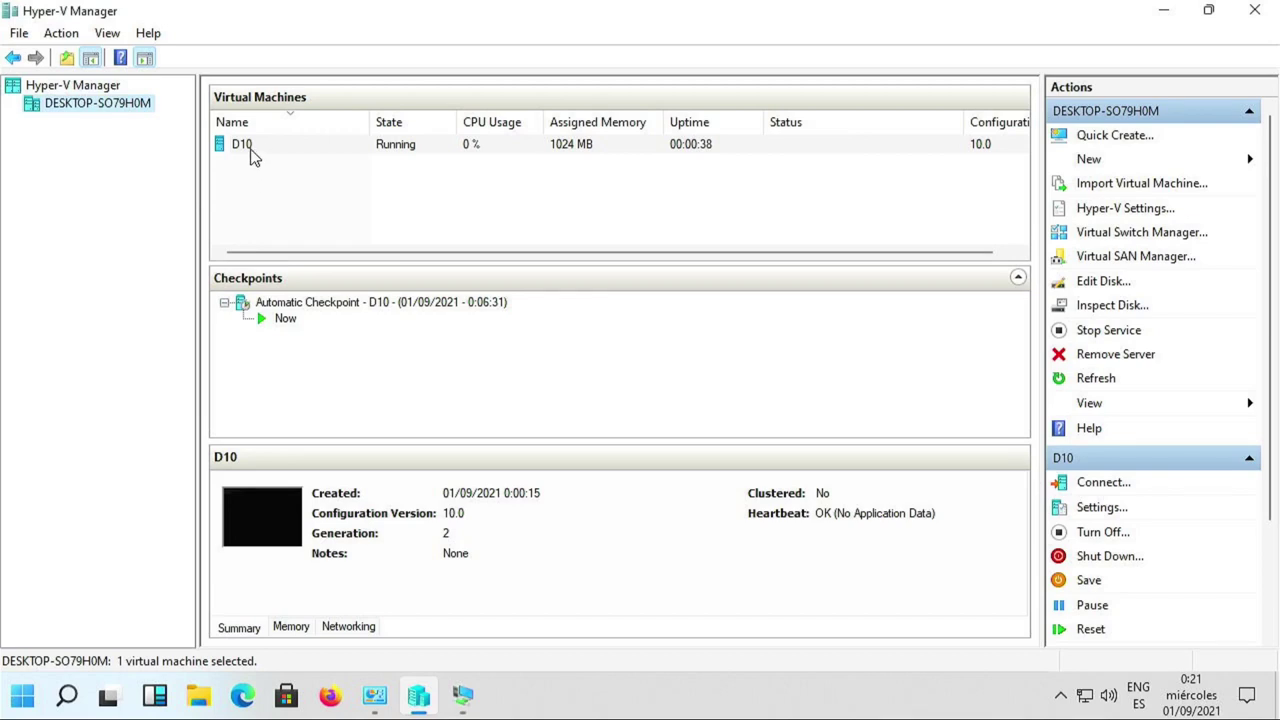
Tick Guest services in D10's Integration Services settings, then Apply and OK.
{"action": "right_click", "coordinate": [251, 155]}
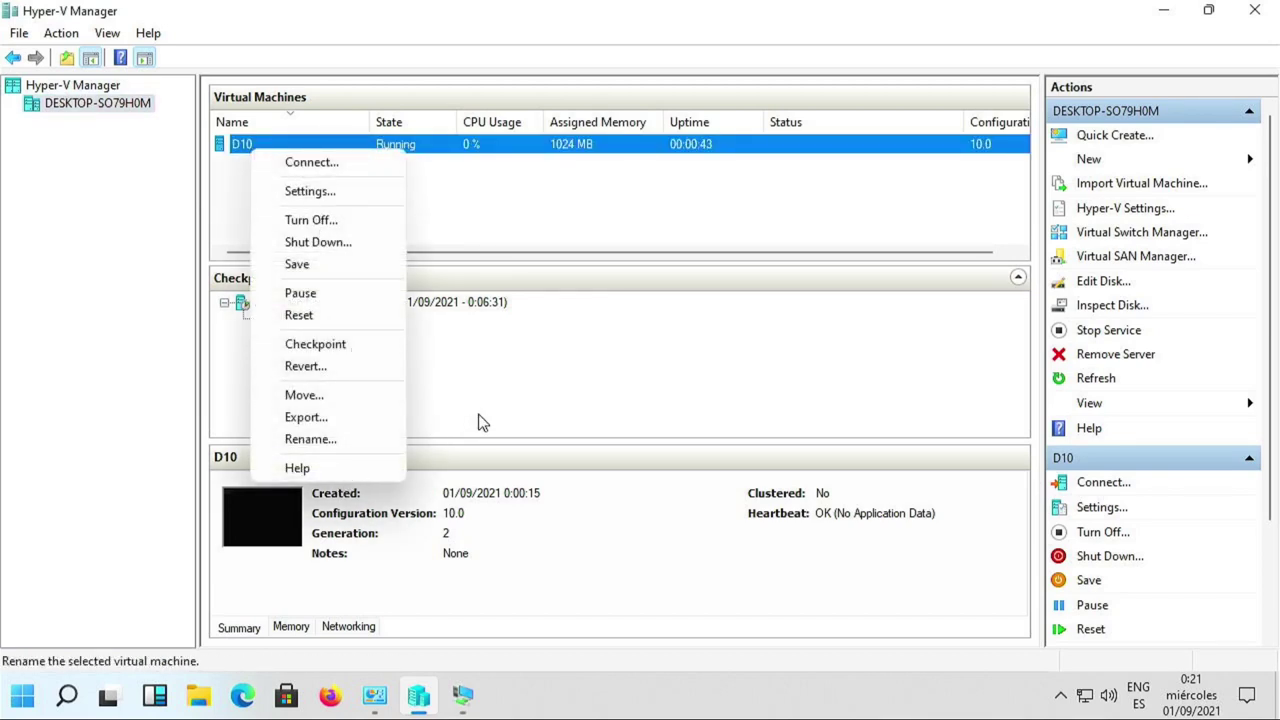
{"action": "left_click", "coordinate": [330, 196]}
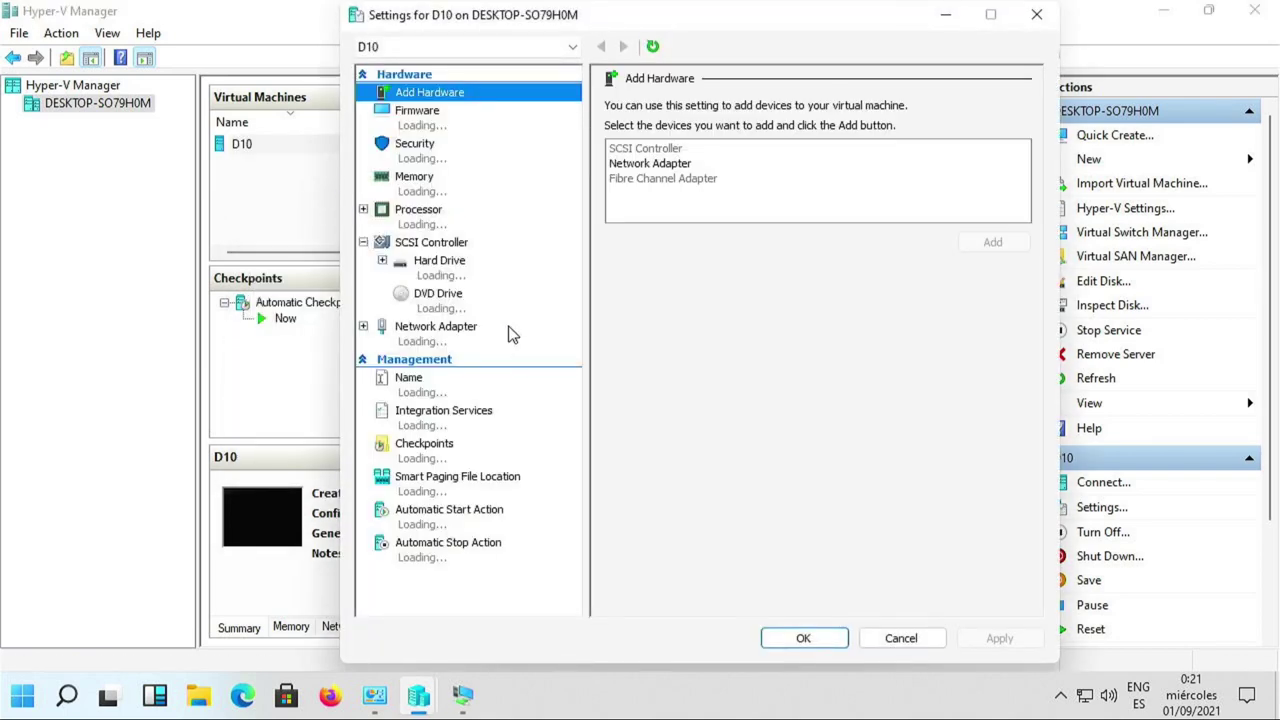
{"action": "left_click", "coordinate": [482, 420]}
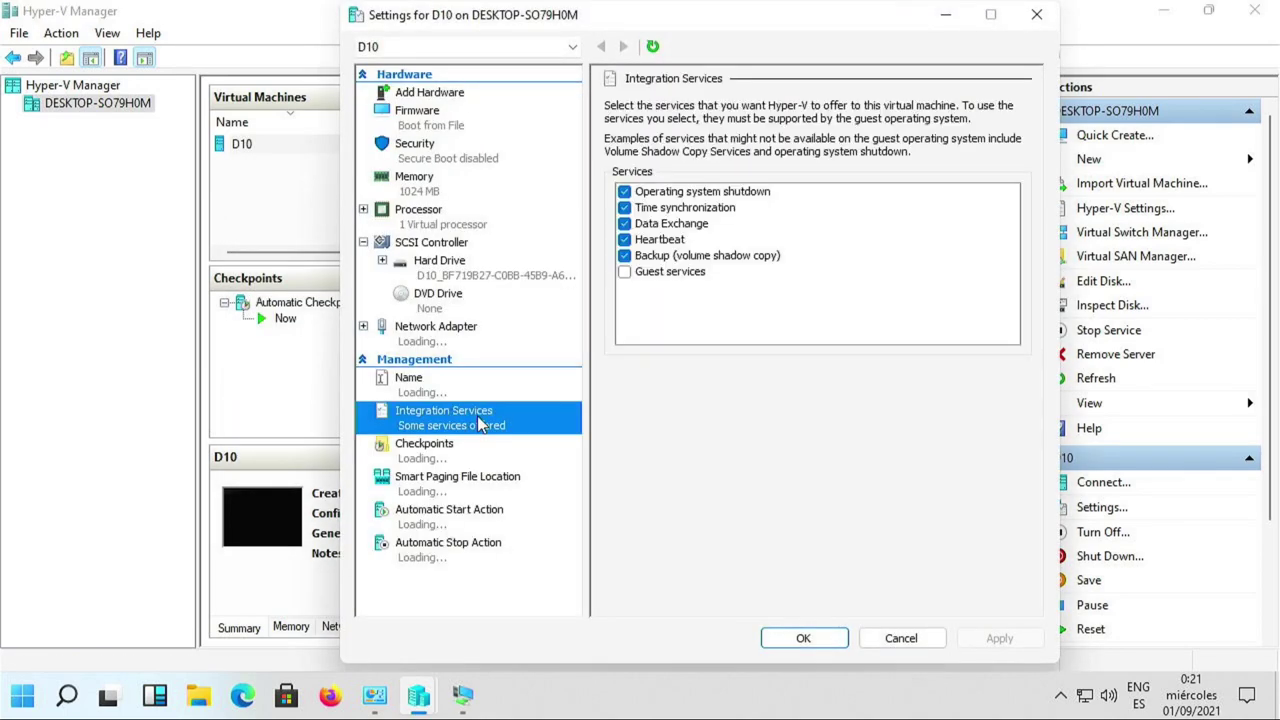
{"action": "left_click", "coordinate": [625, 272]}
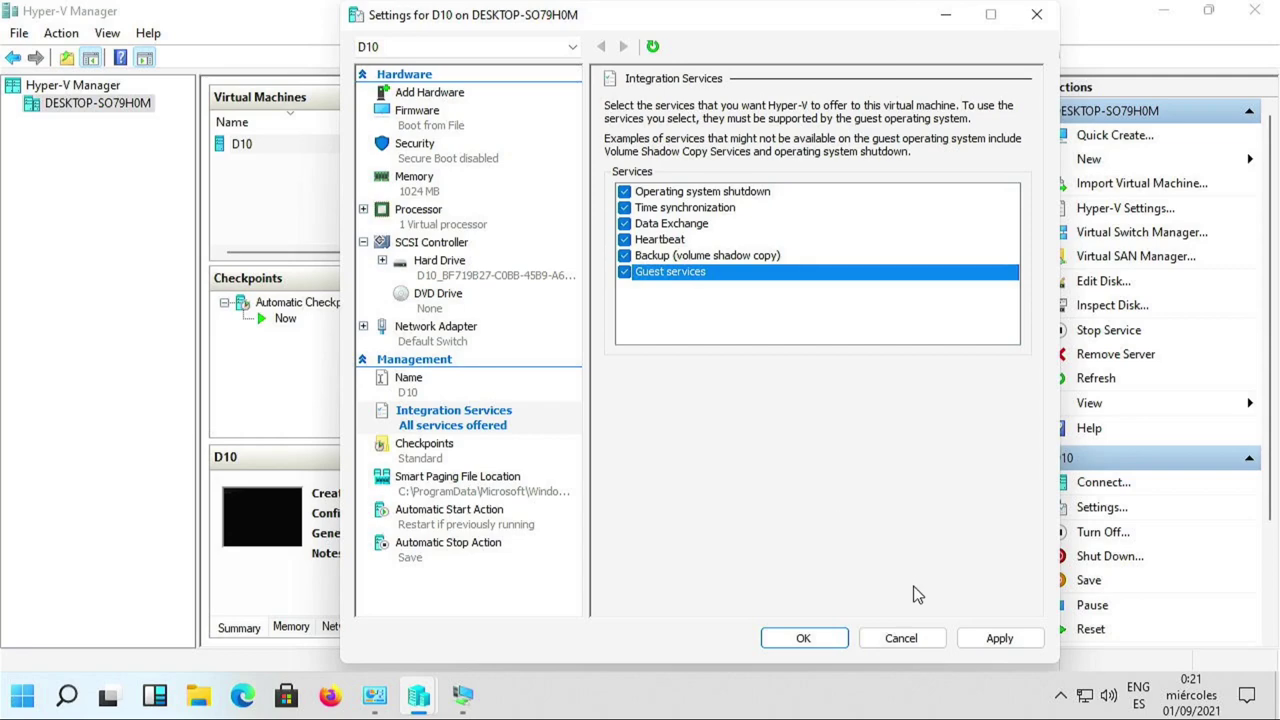
{"action": "left_click", "coordinate": [982, 636]}
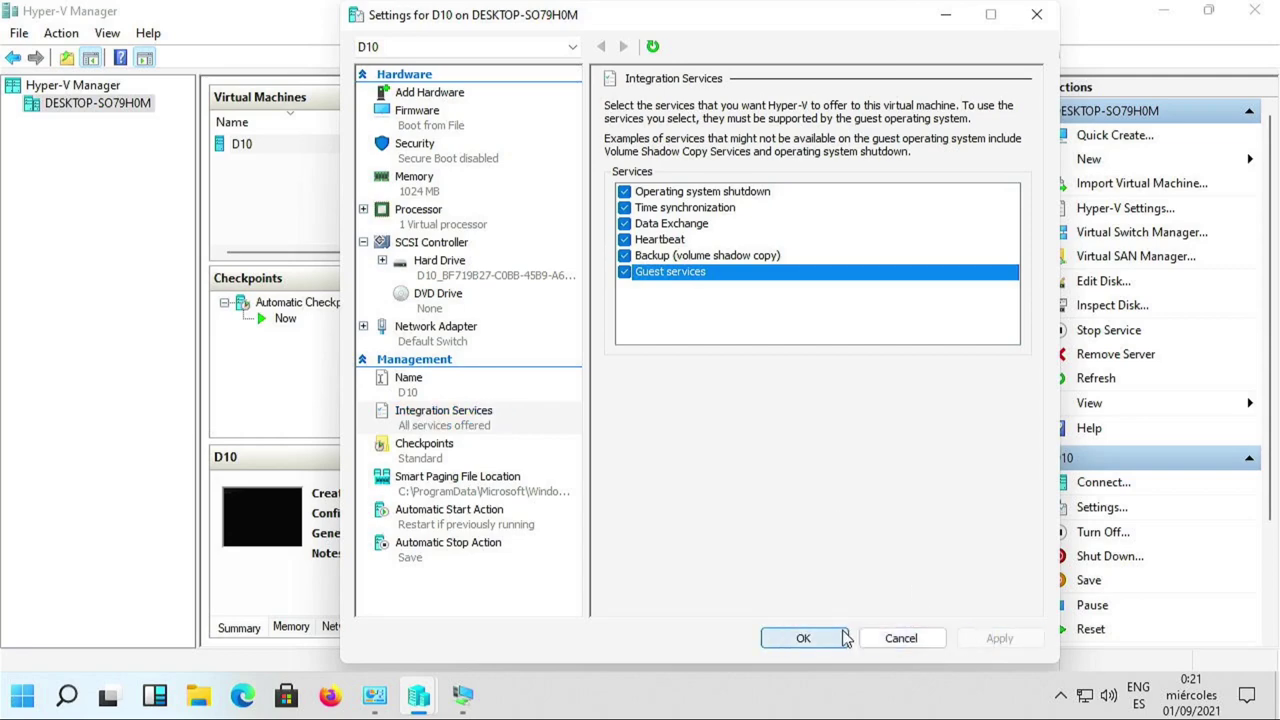
{"action": "left_click", "coordinate": [815, 639]}
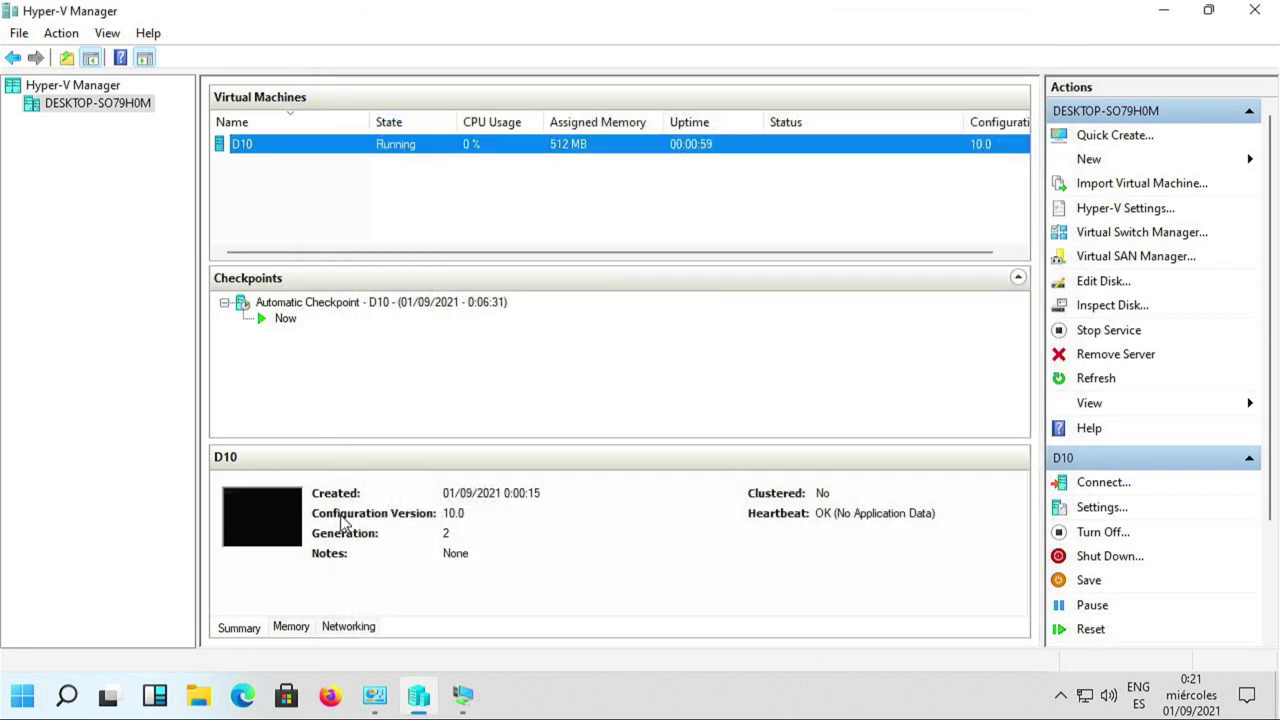
Bring the D10 console forward and log in as root.
{"action": "left_click", "coordinate": [463, 697]}
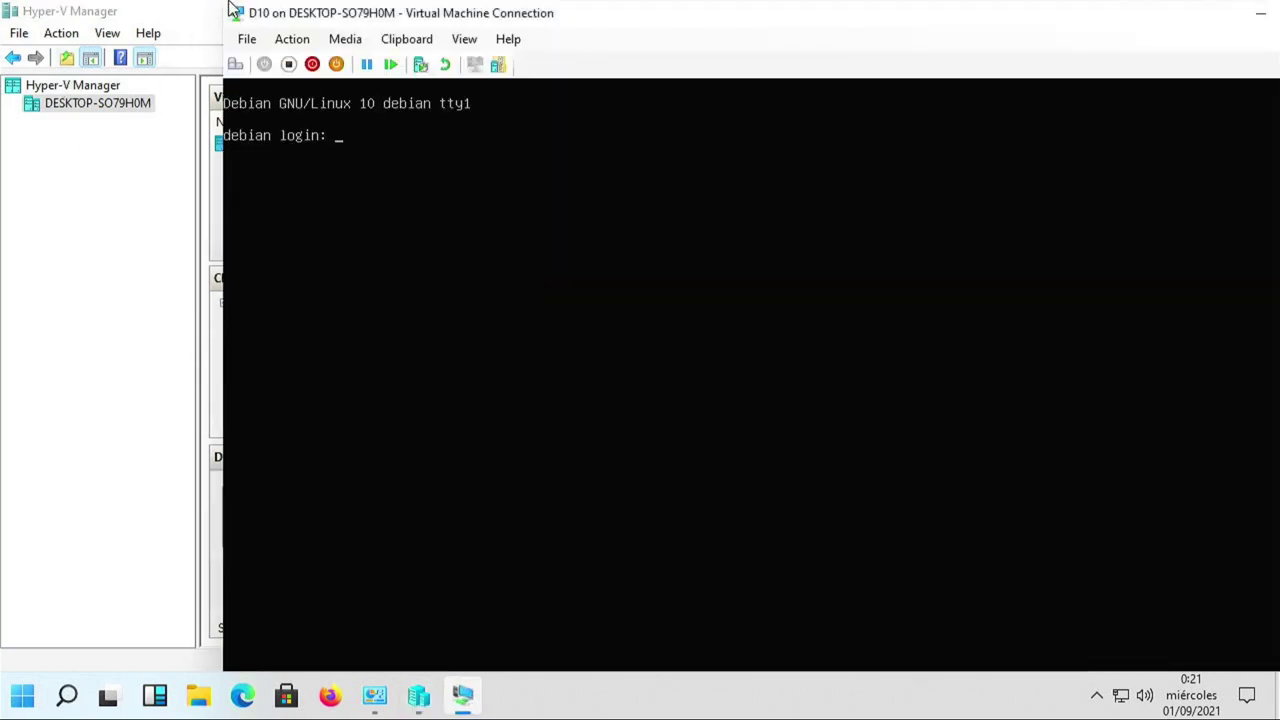
{"action": "left_click_drag", "start_coordinate": [414, 11], "coordinate": [320, 18]}
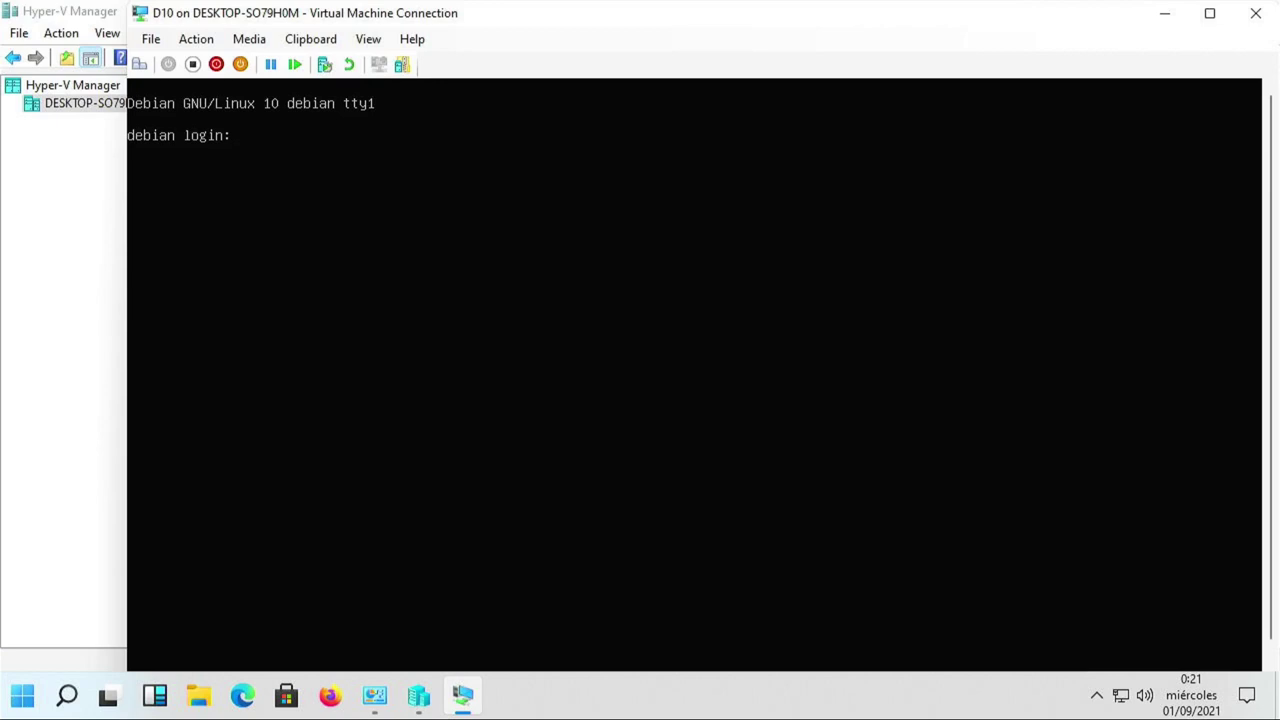
{"action": "type", "text": "root"}
{"action": "key", "text": "Return"}
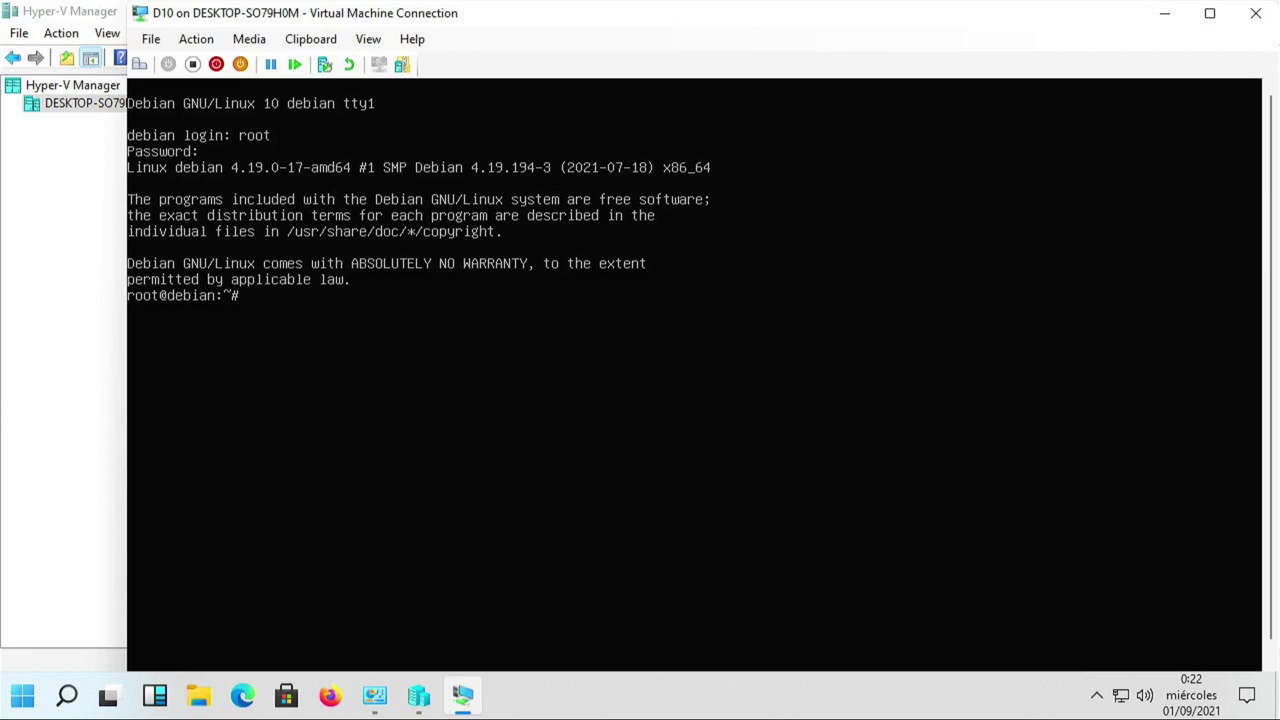
Run ip a to show eth0 at 172.29.73.128, then switch to Hyper-V Manager.
{"action": "type", "text": "ip a"}
{"action": "key", "text": "Return"}
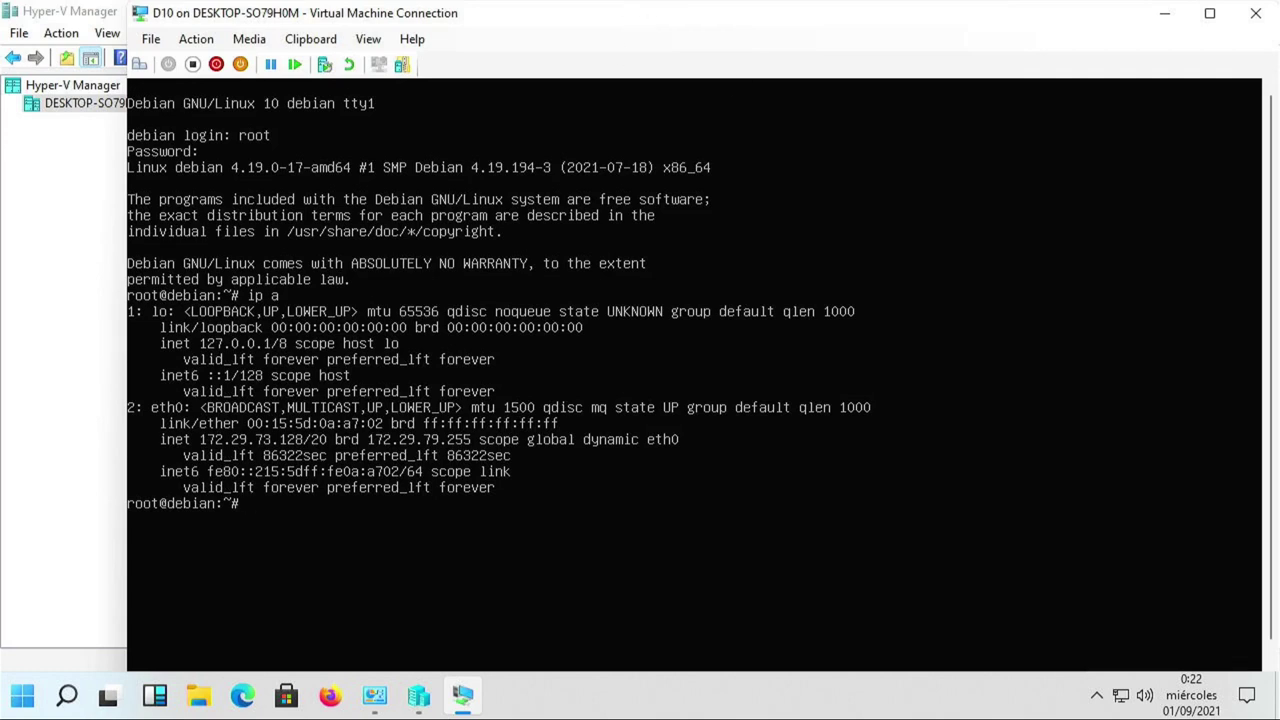
{"action": "left_click", "coordinate": [67, 204]}
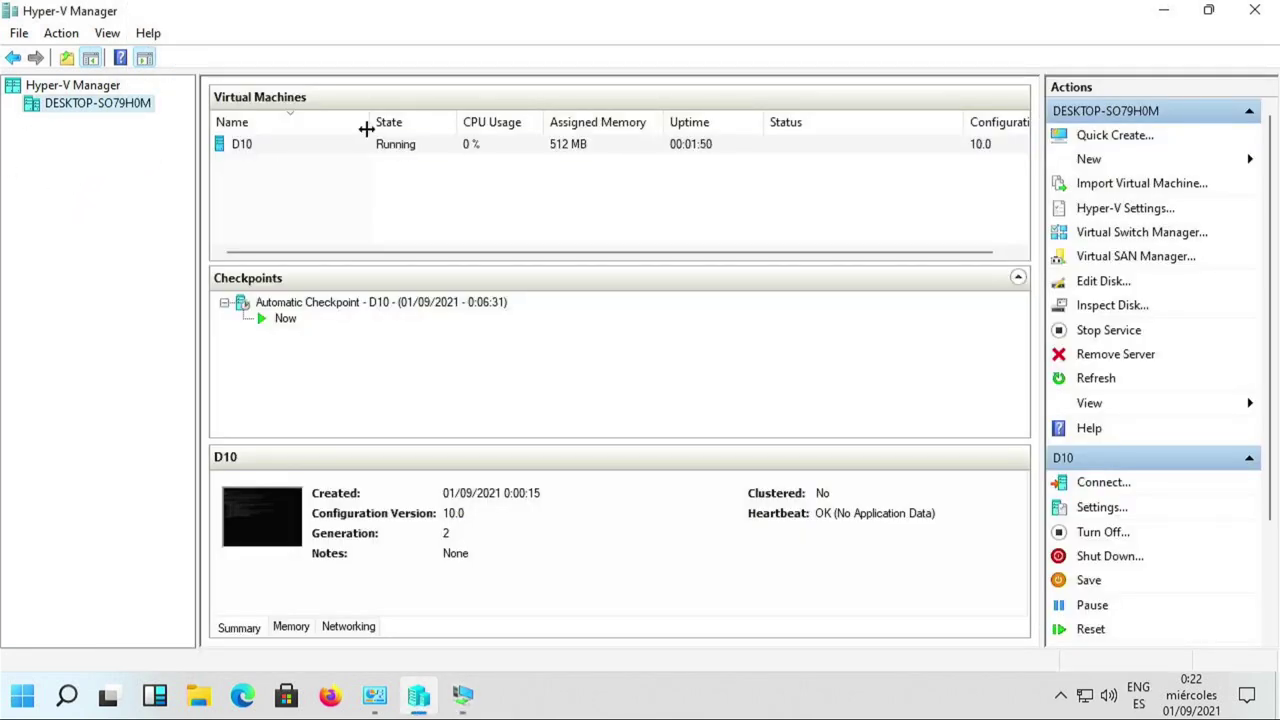
Select D10, open Virtual Switch Manager, and view the Default Switch's NAT properties.
{"action": "left_click", "coordinate": [252, 146]}
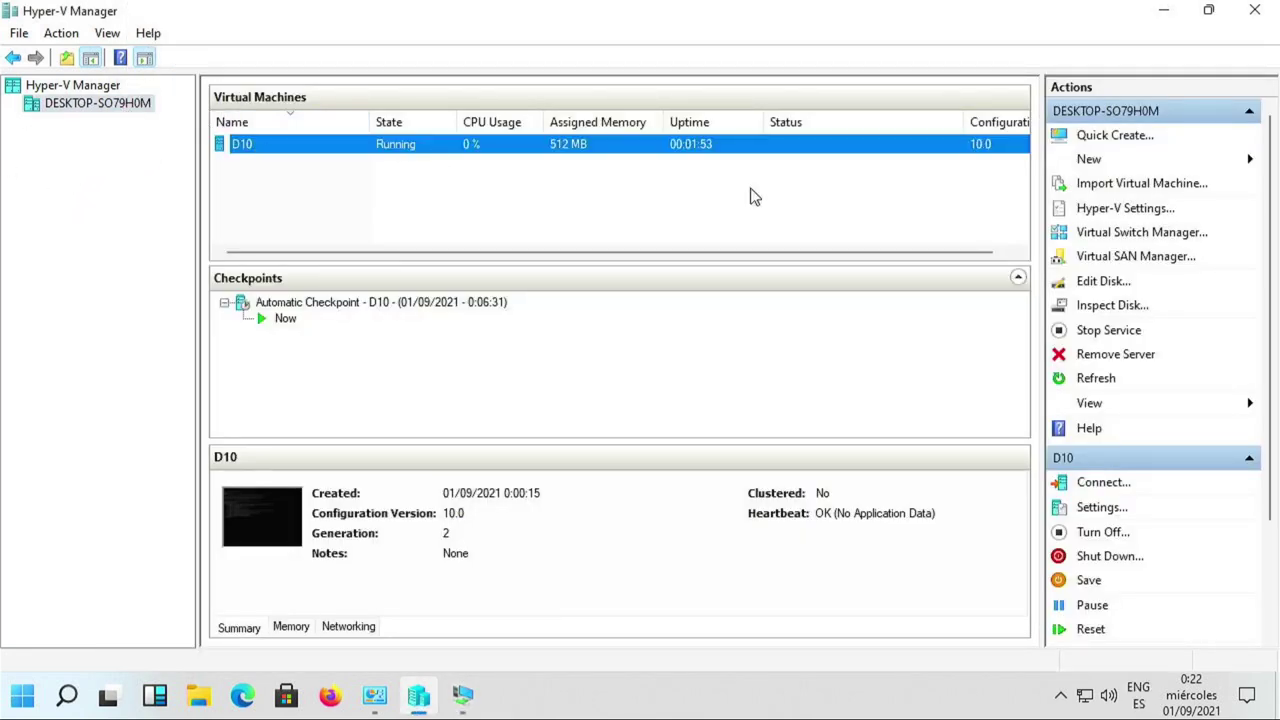
{"action": "left_click", "coordinate": [1108, 240]}
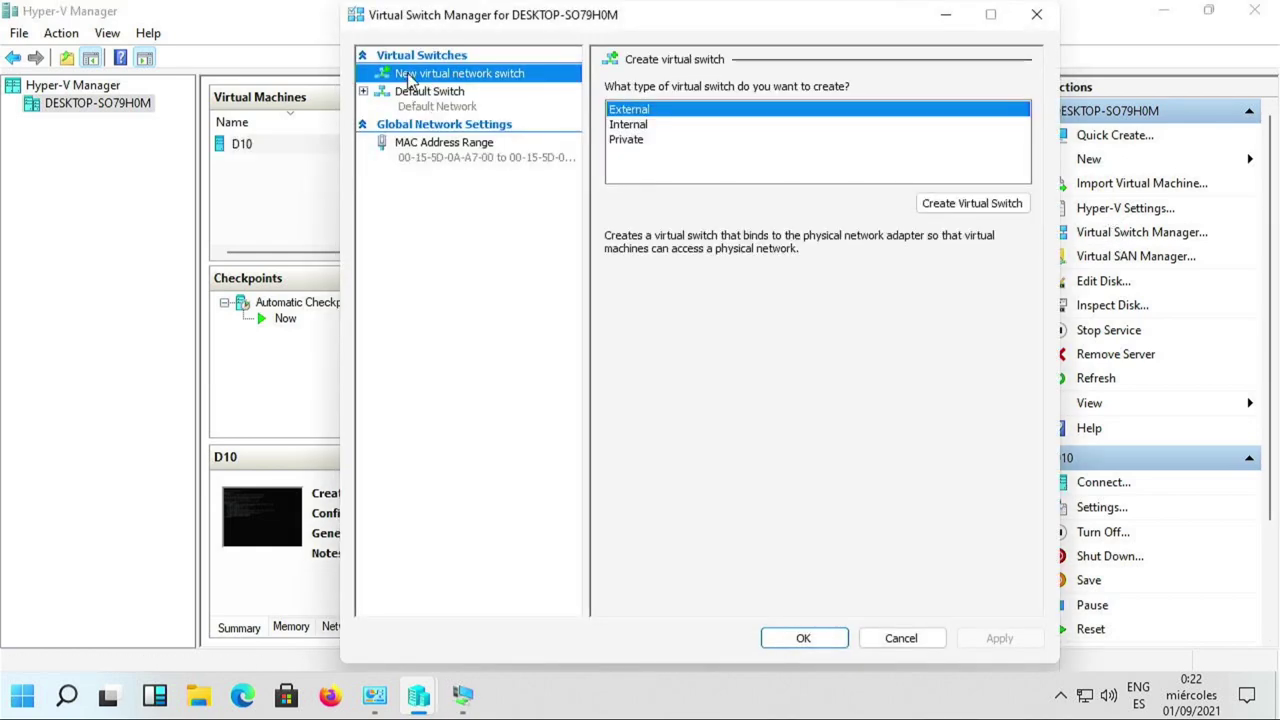
{"action": "left_click", "coordinate": [435, 105]}
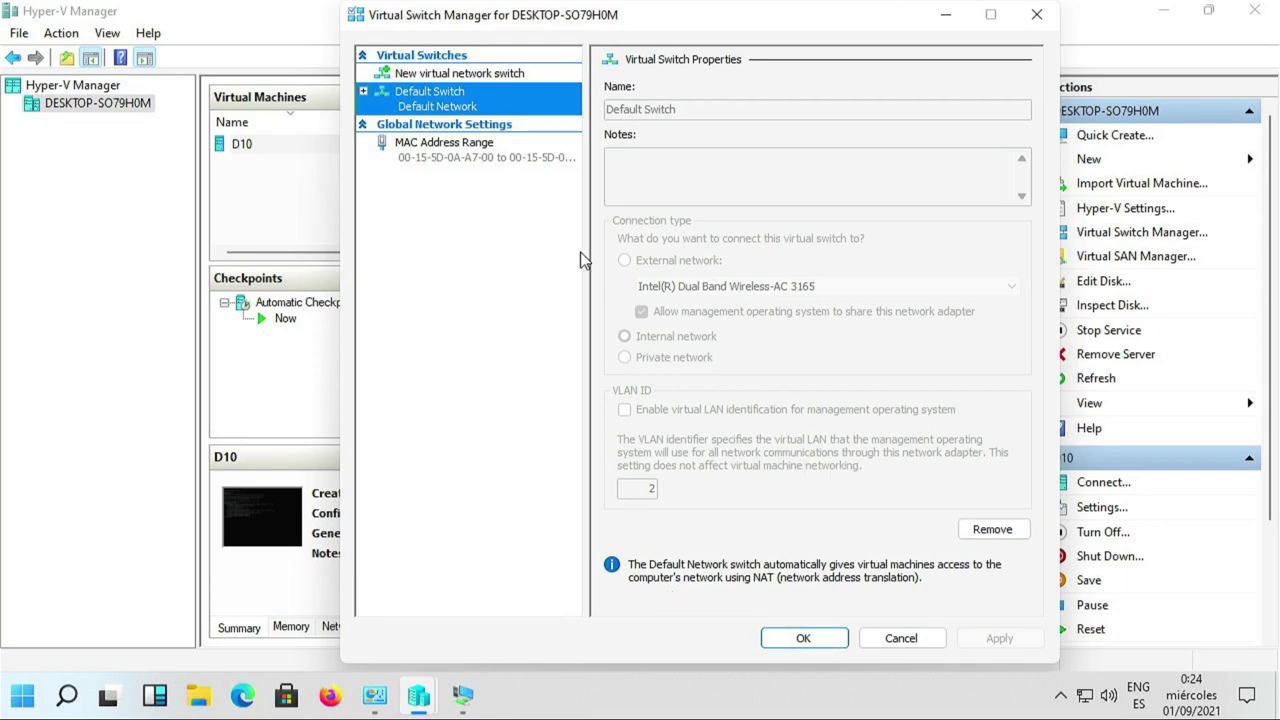
Compare External, Internal and Private switch types, then reopen Virtual Switch Manager with External selected.
{"action": "left_click", "coordinate": [503, 76]}
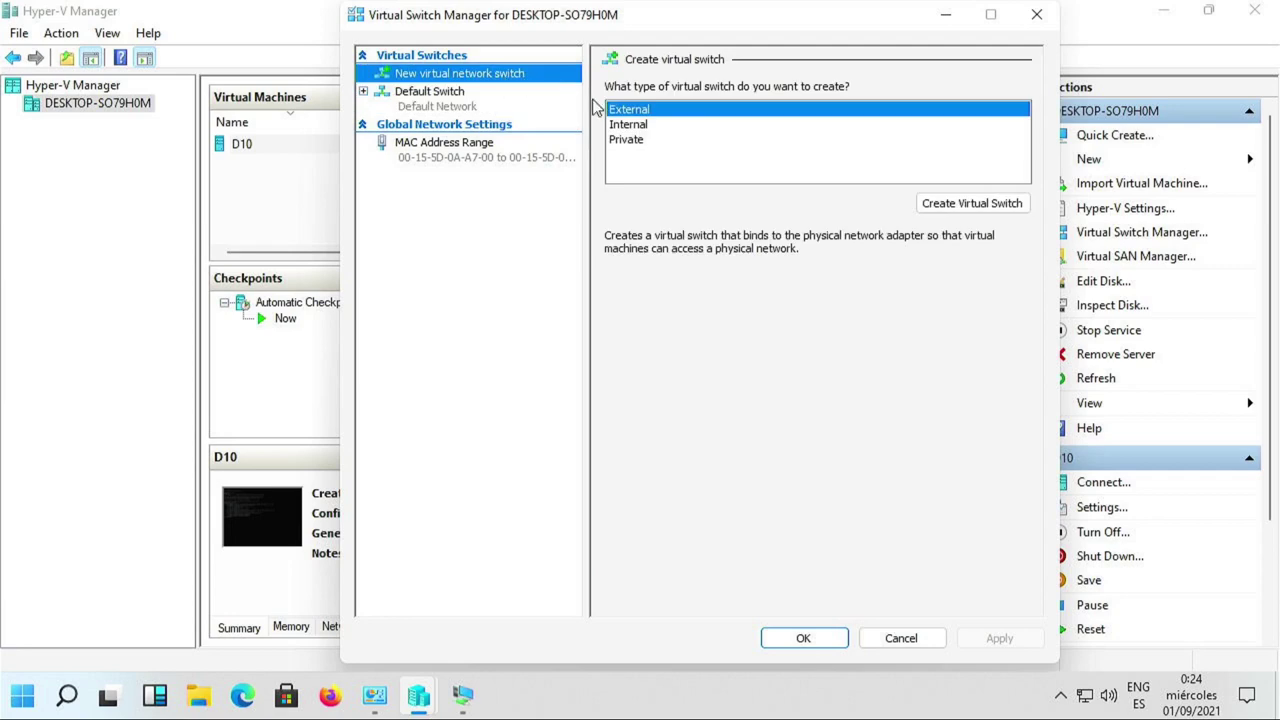
{"action": "left_click", "coordinate": [664, 113]}
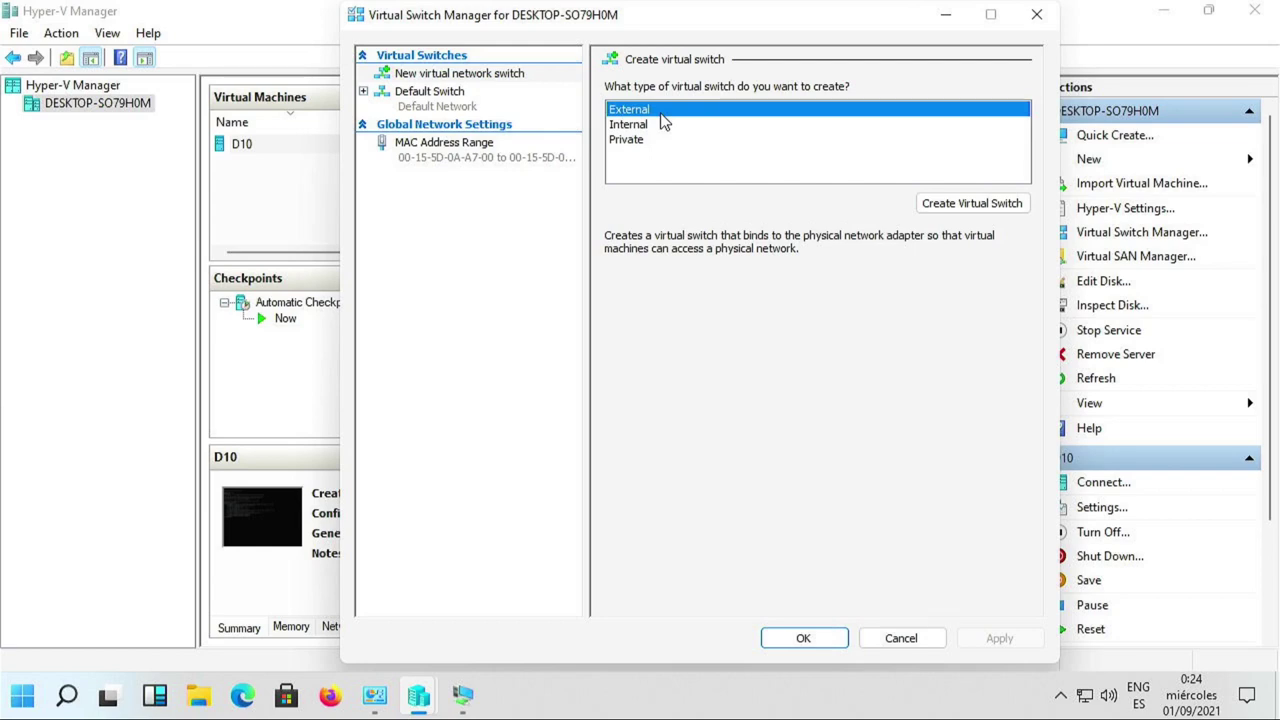
{"action": "left_click", "coordinate": [652, 126]}
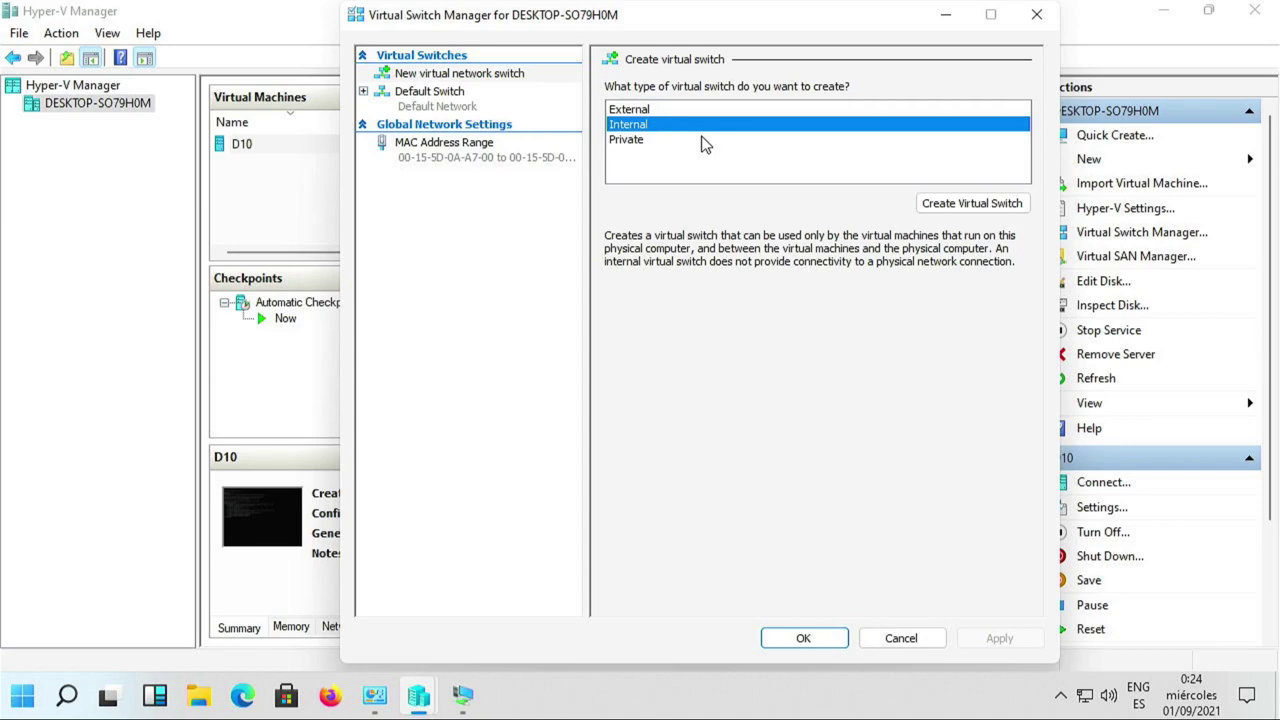
{"action": "left_click", "coordinate": [703, 141]}
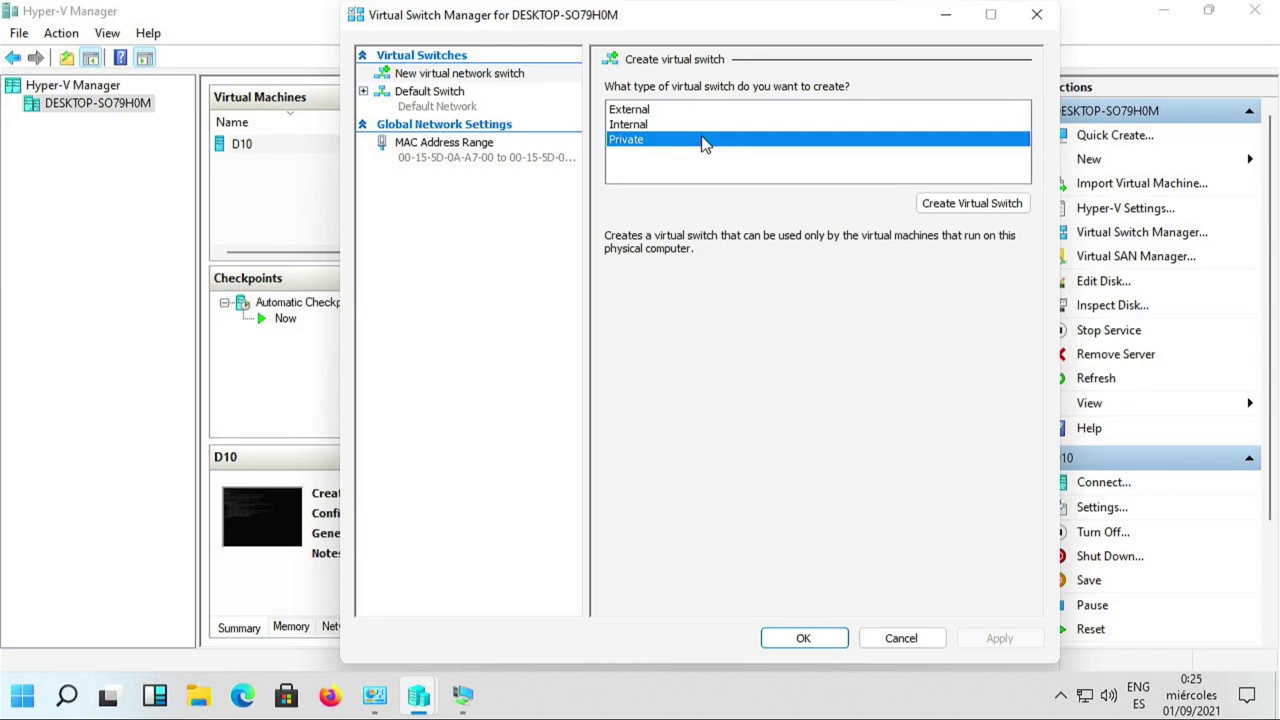
{"action": "left_click", "coordinate": [686, 114]}
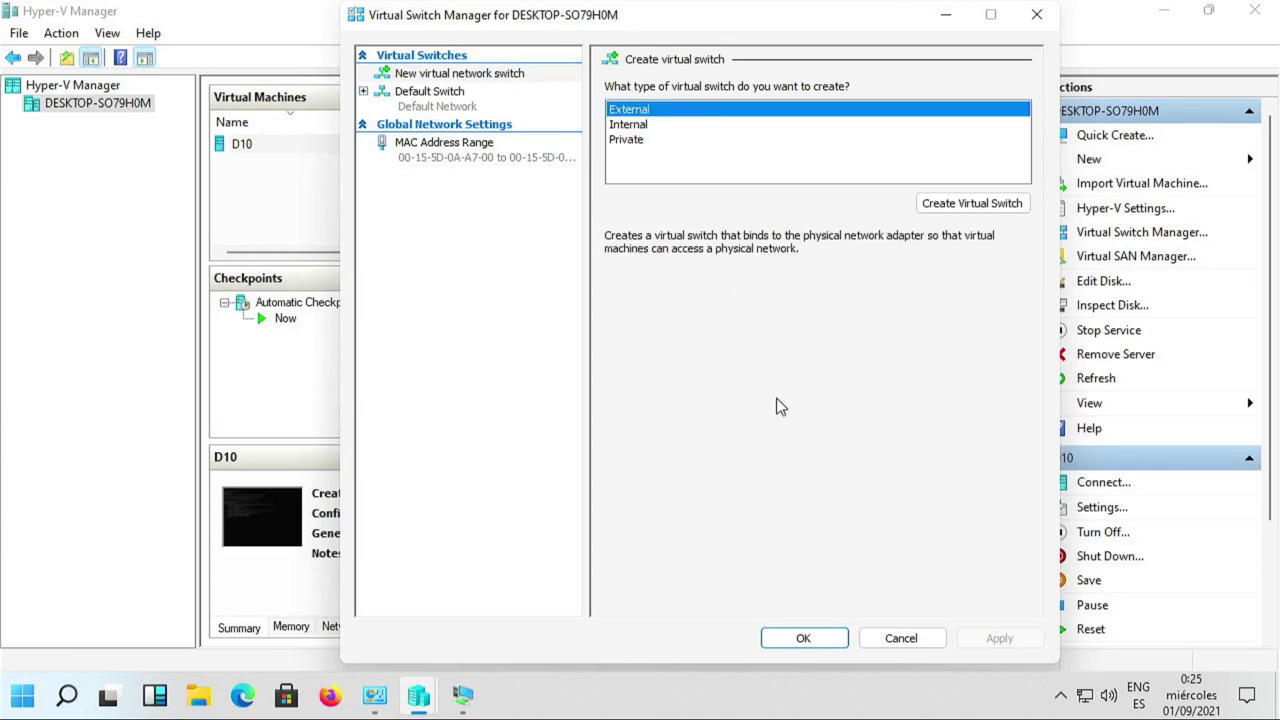
{"action": "left_click", "coordinate": [831, 643]}
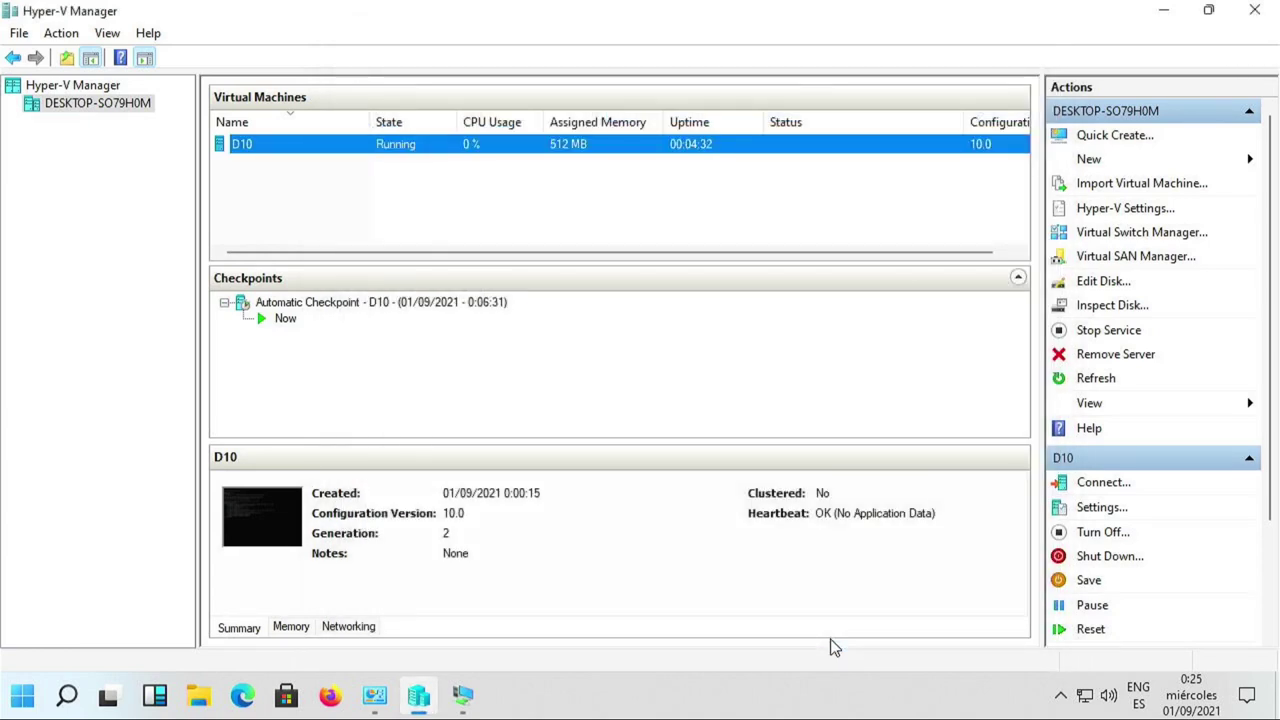
{"action": "left_click", "coordinate": [1100, 234]}
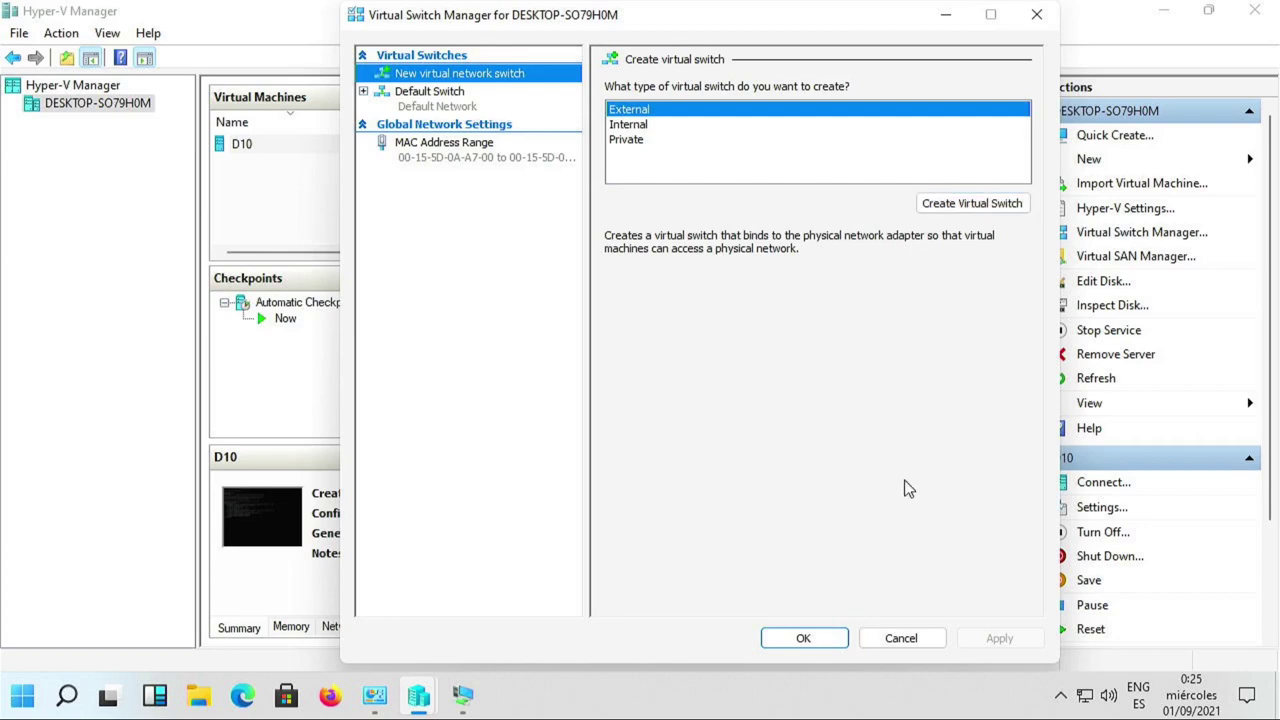
Create an External virtual switch bound to the Realtek PCIe GbE Family Controller and confirm applying it.
{"action": "left_click", "coordinate": [982, 204]}
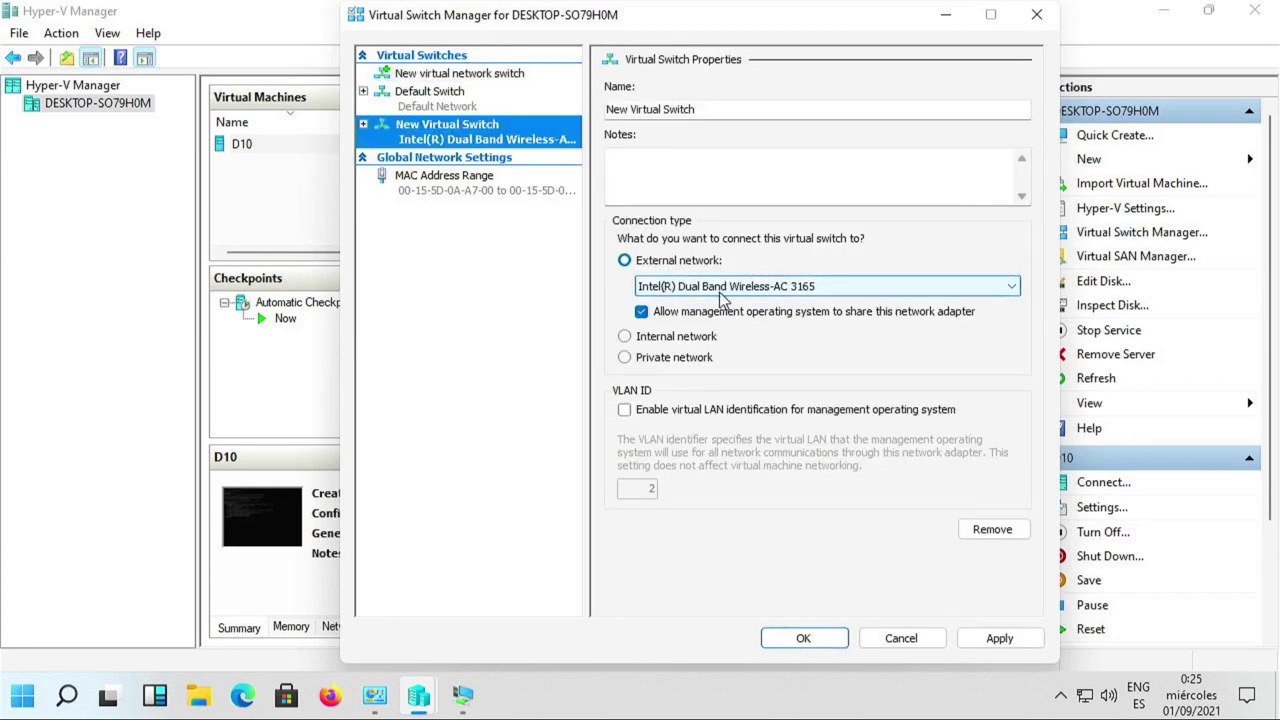
{"action": "left_click", "coordinate": [778, 290]}
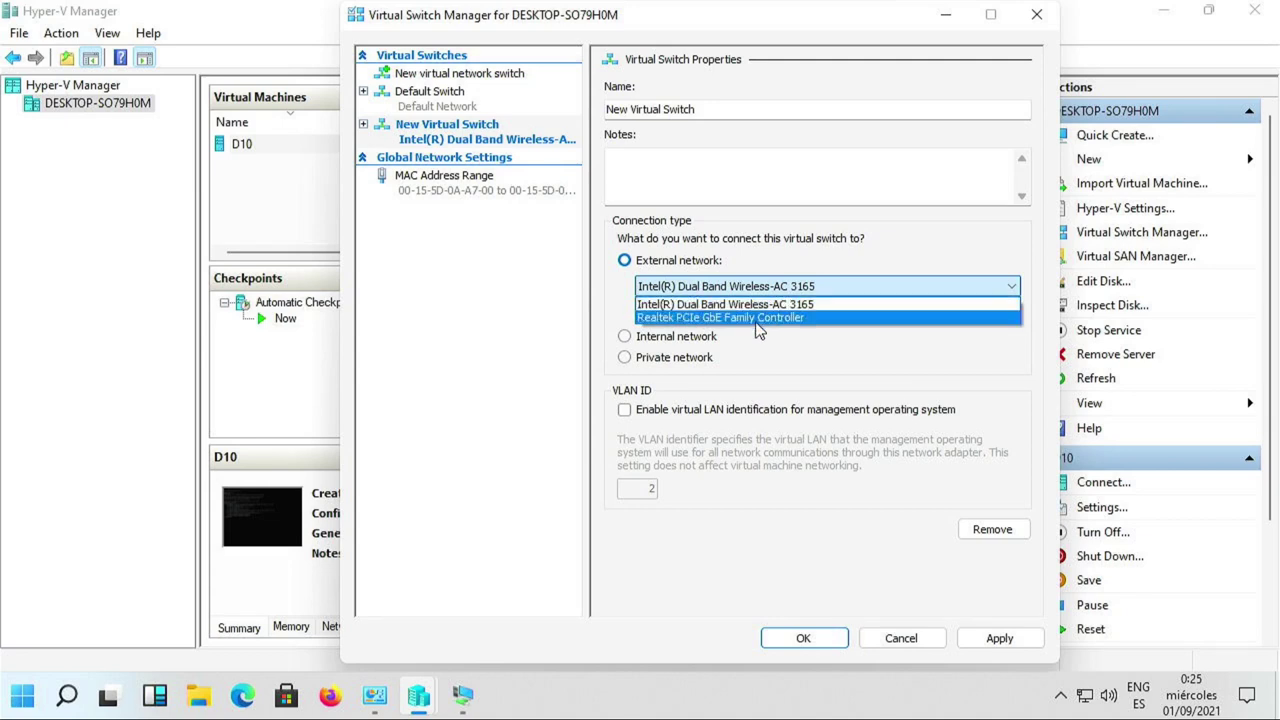
{"action": "left_click", "coordinate": [758, 319]}
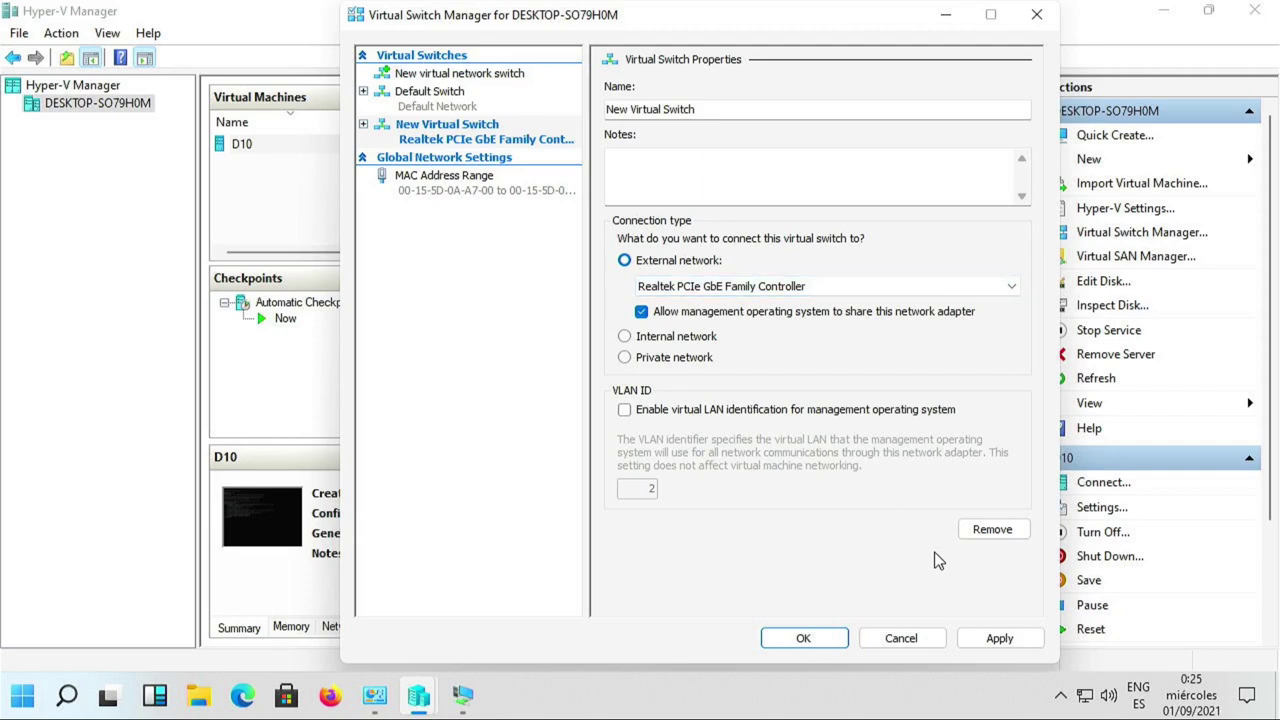
{"action": "left_click", "coordinate": [995, 640]}
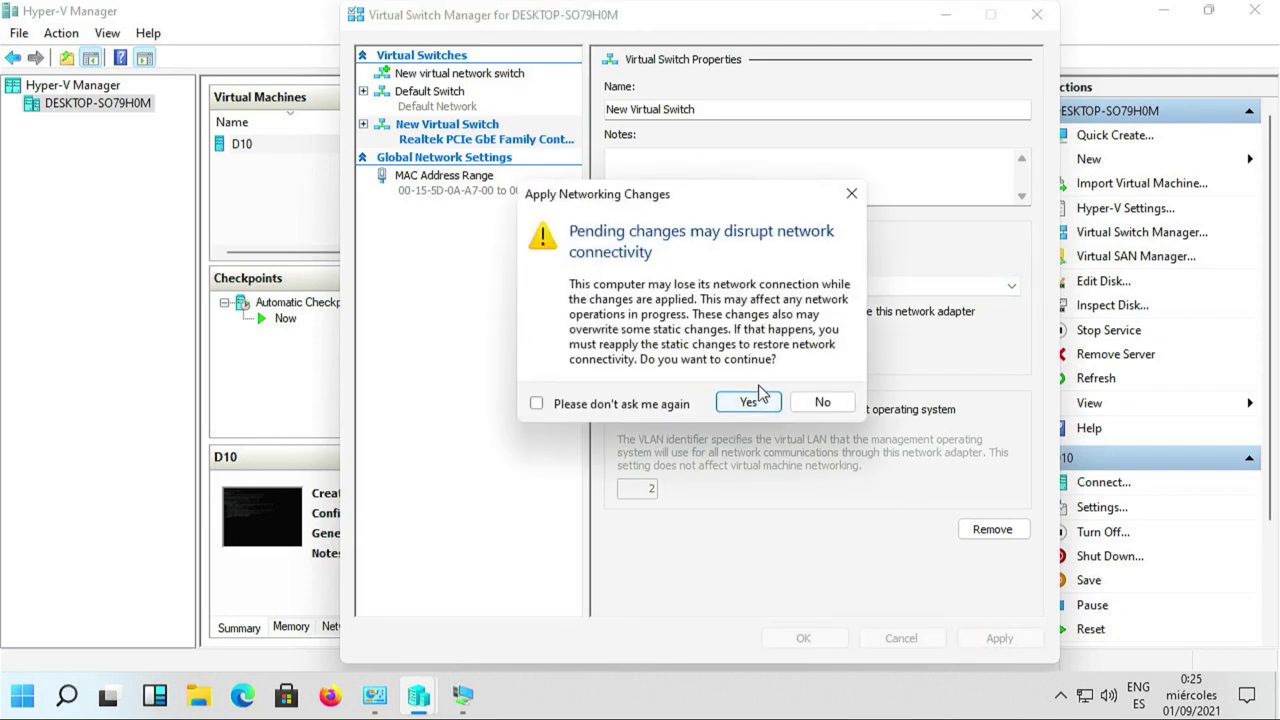
{"action": "left_click", "coordinate": [756, 403]}
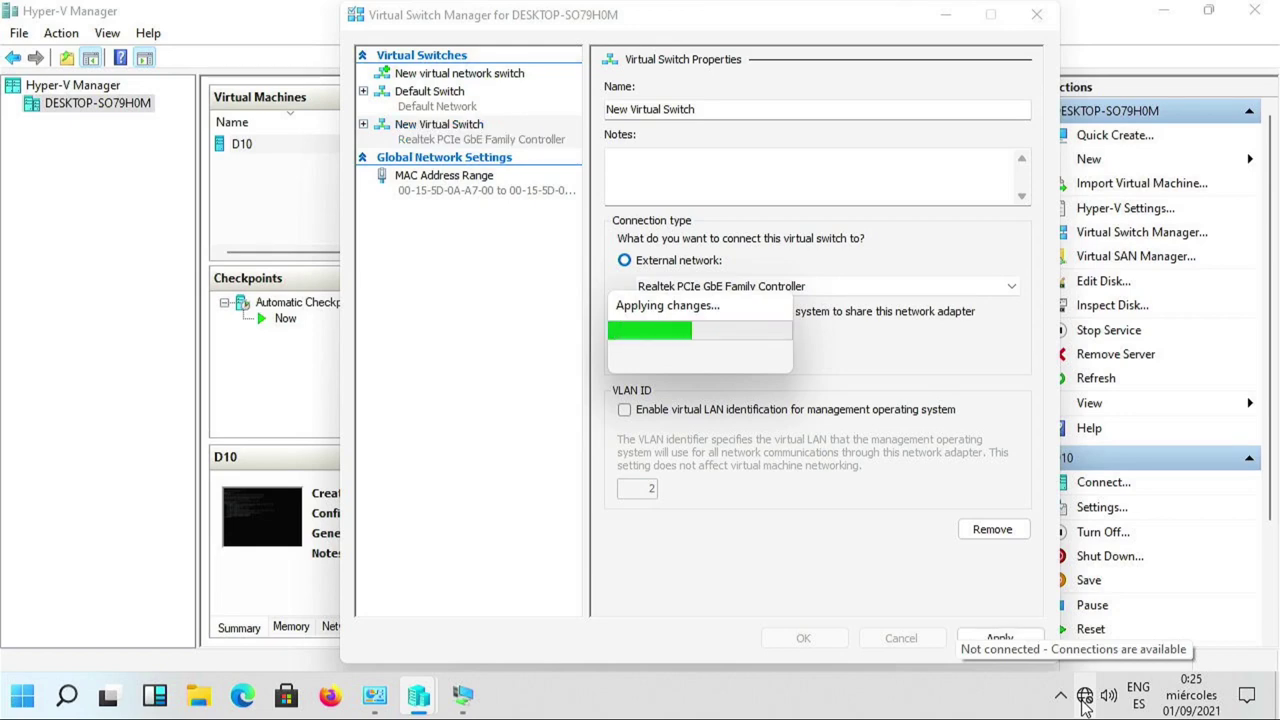
Review the Ethernet connection's DHCP-assigned IPv4 192.168.10.170 and link speed, then return to Ethernet.
{"action": "right_click", "coordinate": [1085, 705]}
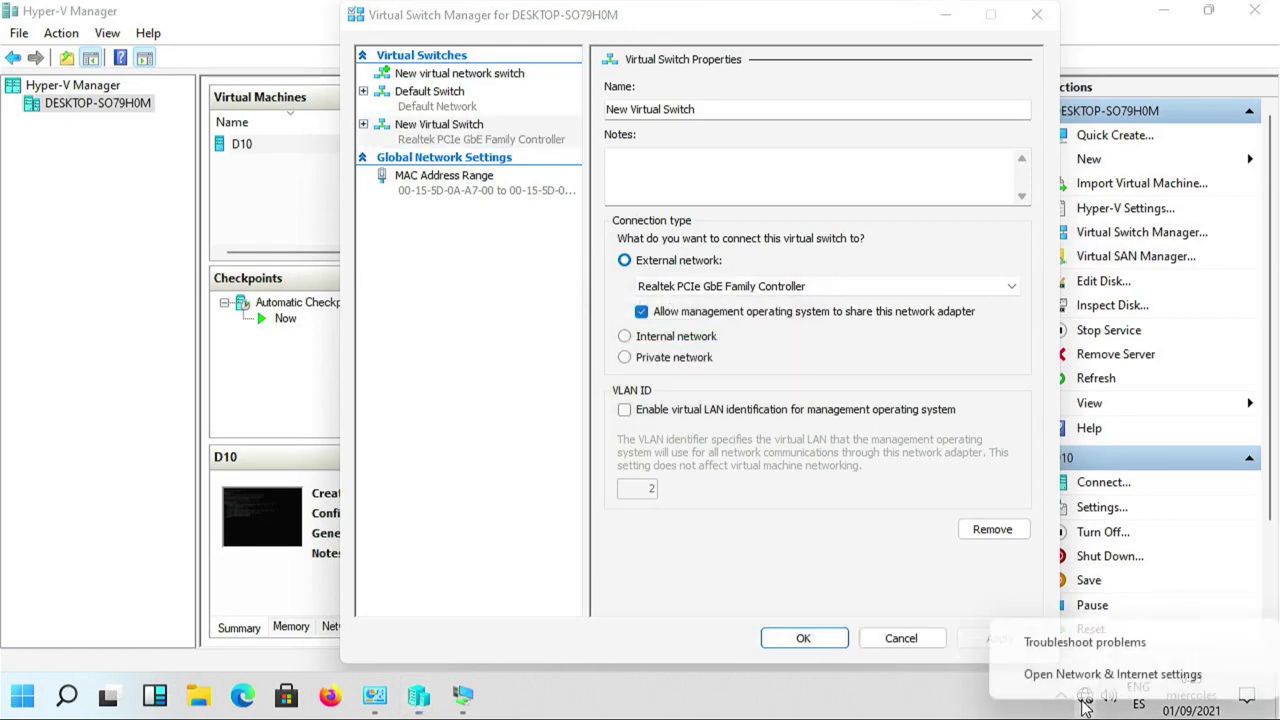
{"action": "left_click", "coordinate": [1083, 676]}
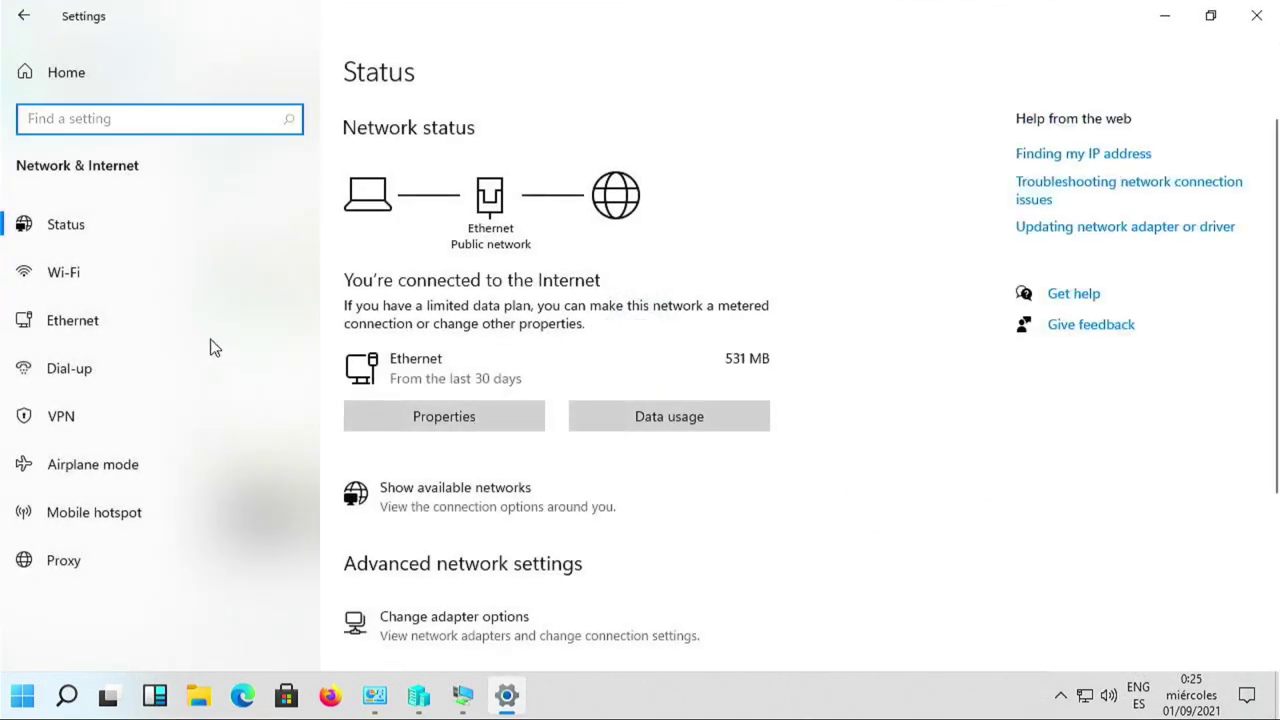
{"action": "left_click", "coordinate": [137, 321]}
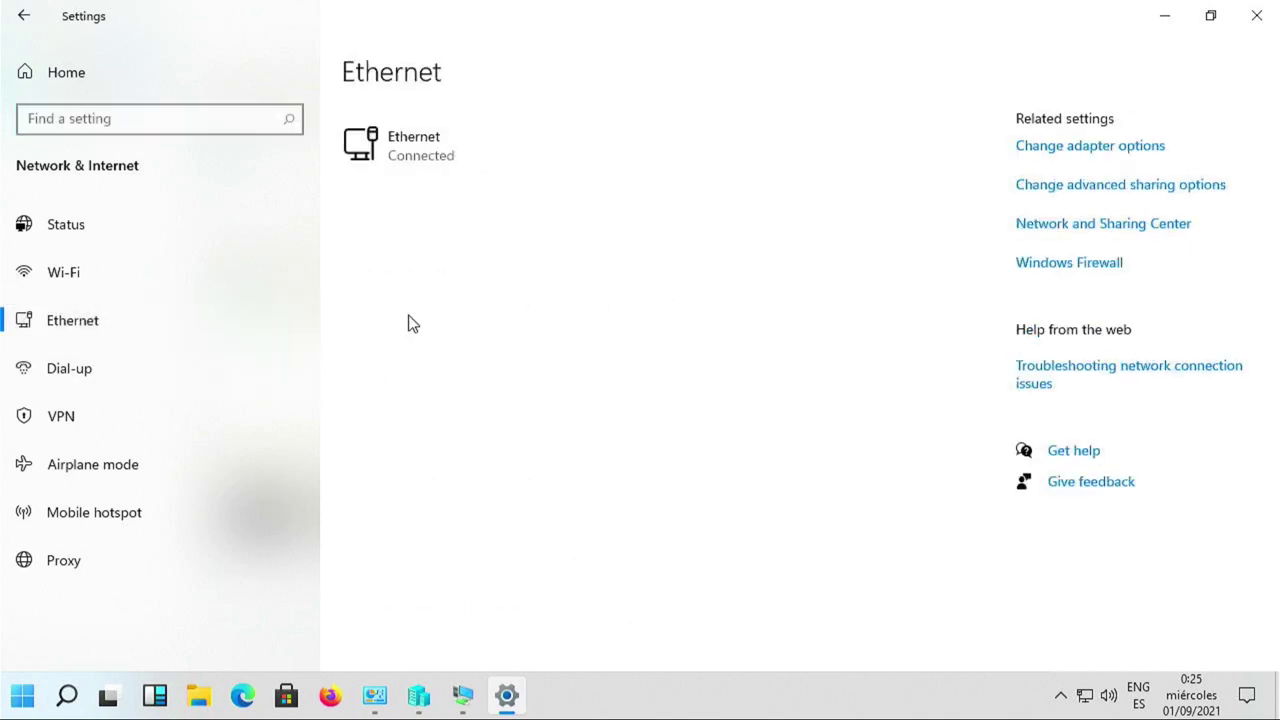
{"action": "left_click", "coordinate": [414, 167]}
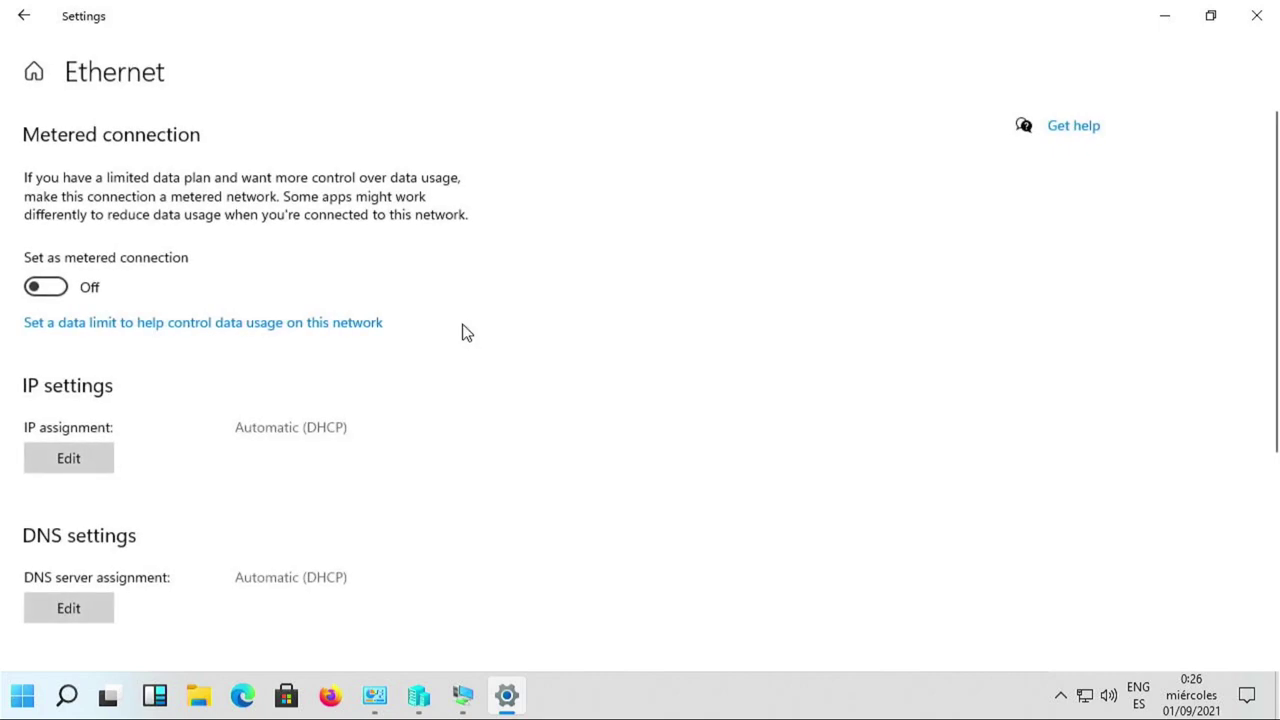
{"action": "scroll", "coordinate": [410, 430], "scroll_direction": "down", "scroll_amount": 4}
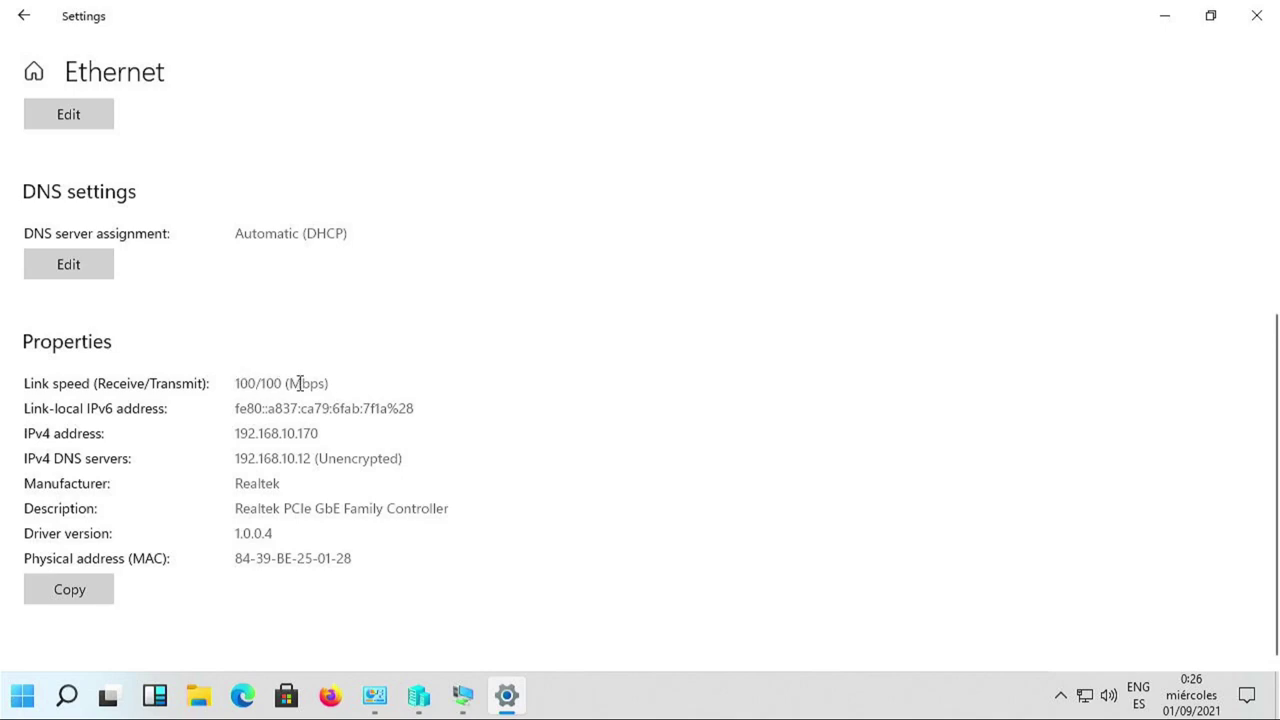
{"action": "left_click_drag", "start_coordinate": [300, 383], "coordinate": [234, 383]}
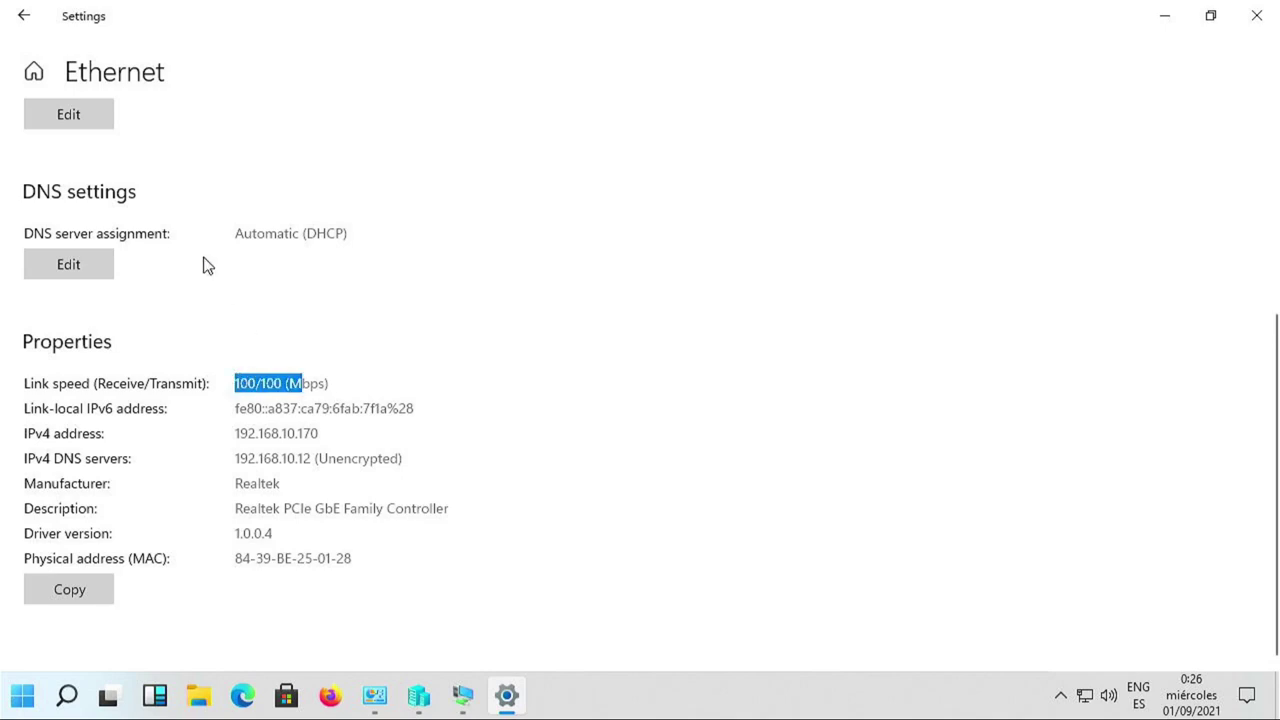
{"action": "scroll", "coordinate": [90, 170], "scroll_direction": "up", "scroll_amount": 3}
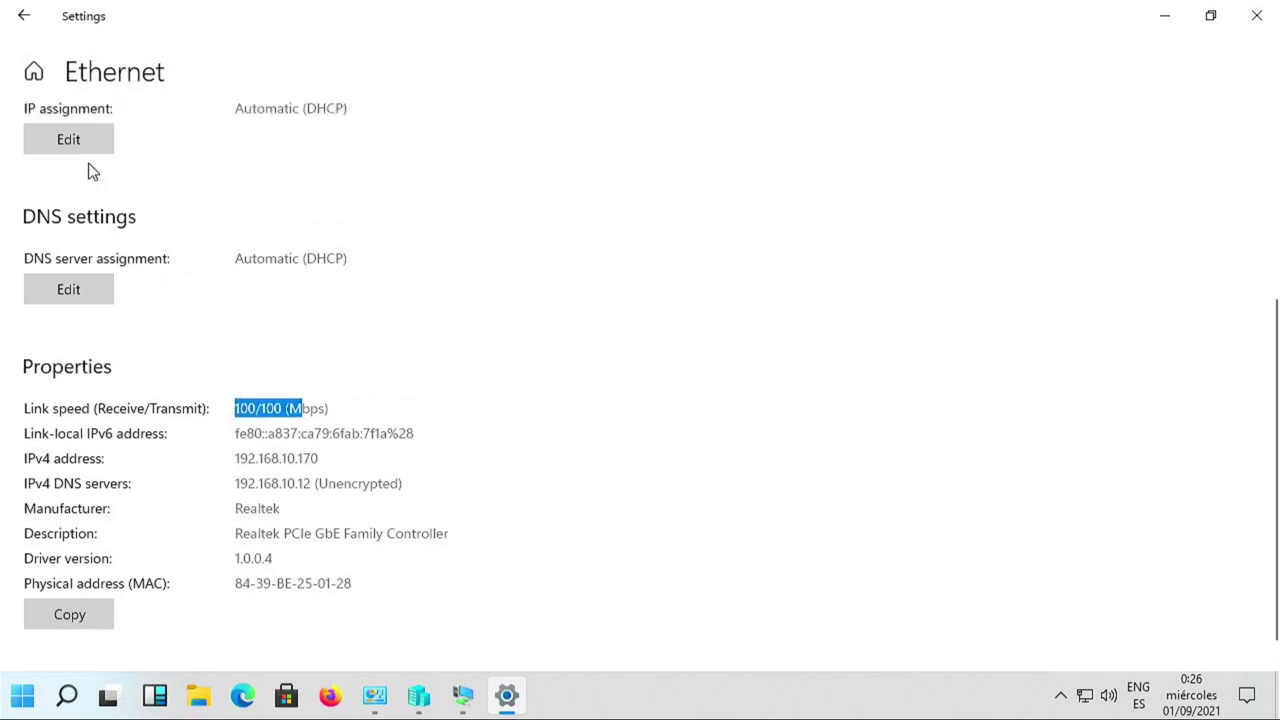
{"action": "left_click", "coordinate": [24, 17]}
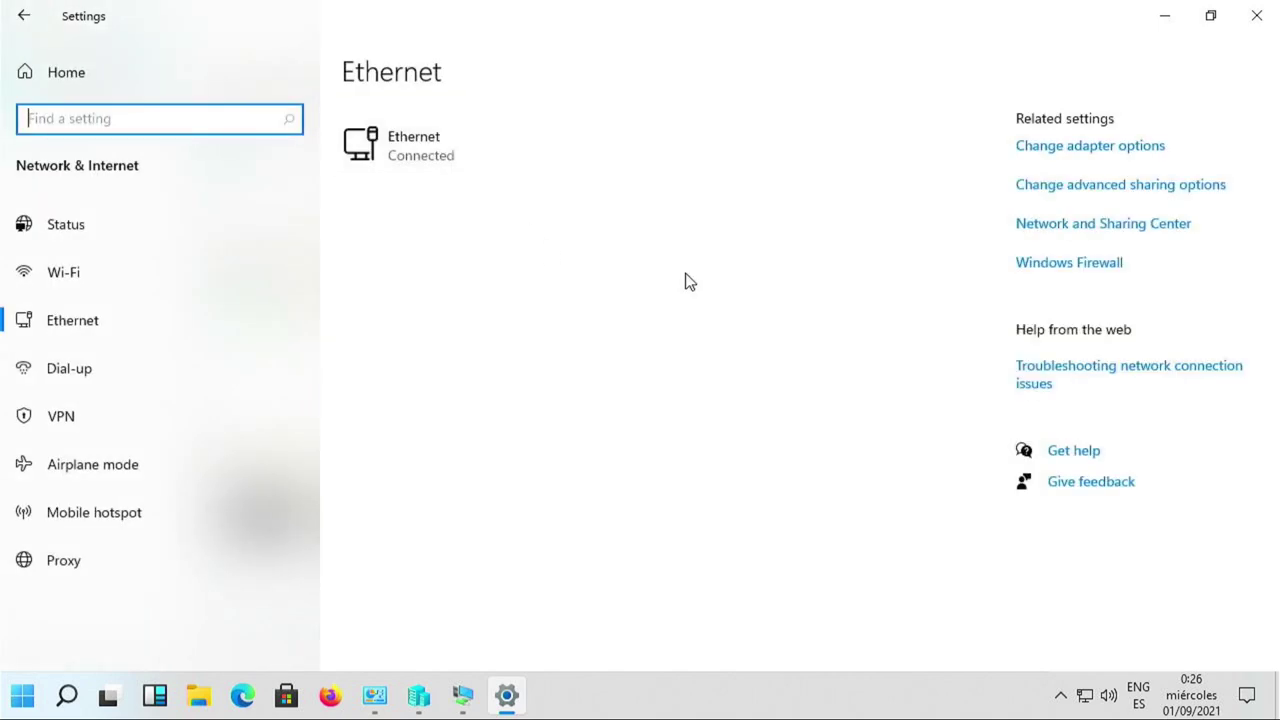
Check the vEthernet (New Virtual Switch) connection details showing IPv4 192.168.10.170, then close them.
{"action": "left_click", "coordinate": [1082, 155]}
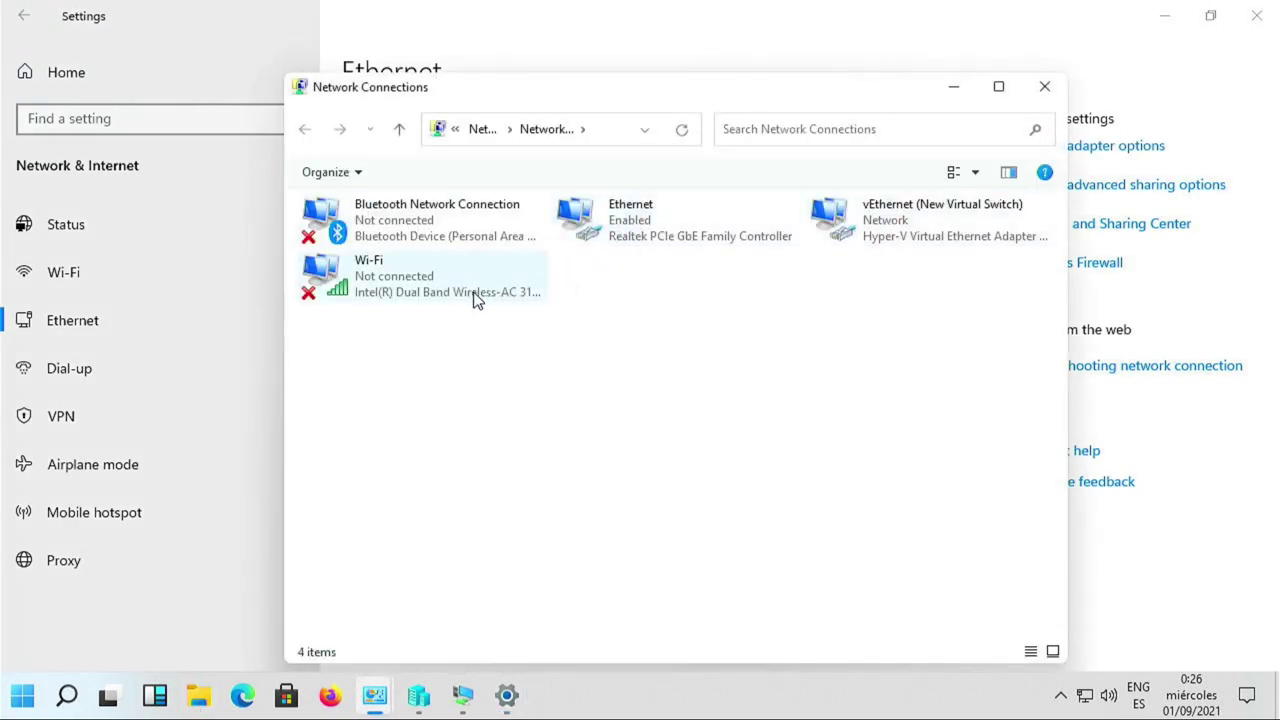
{"action": "left_click", "coordinate": [631, 238]}
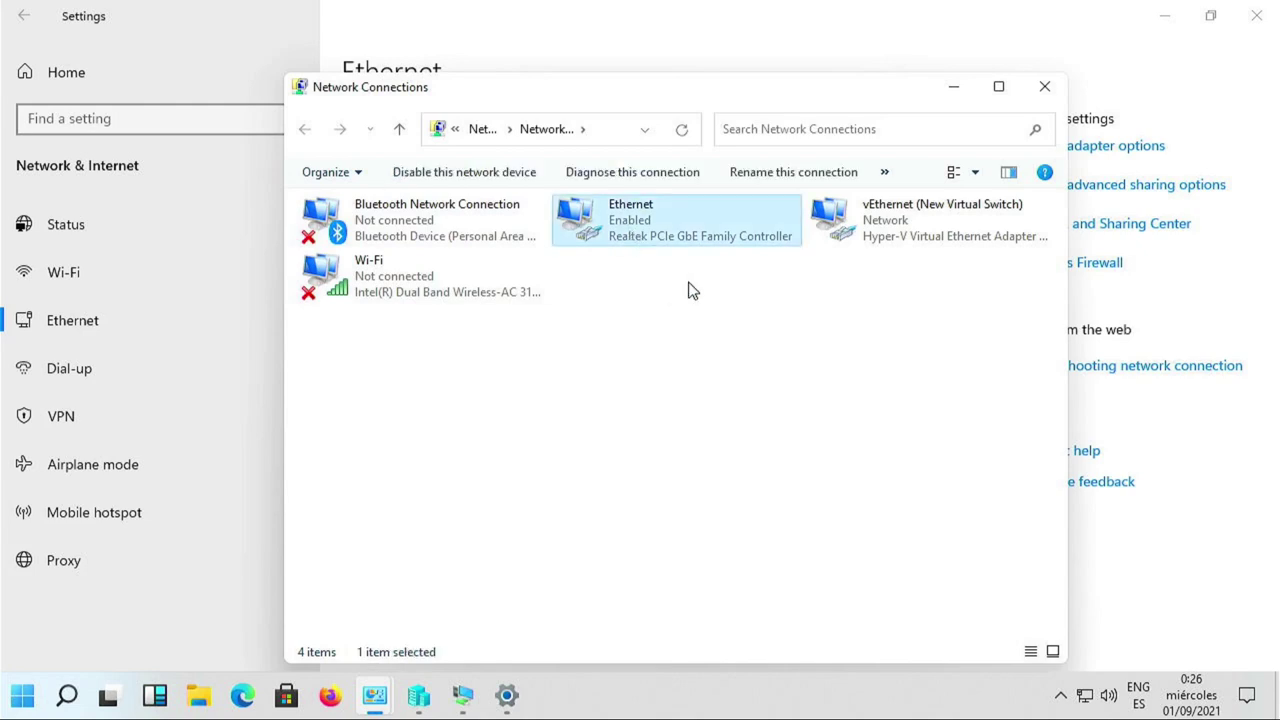
{"action": "left_click", "coordinate": [899, 228]}
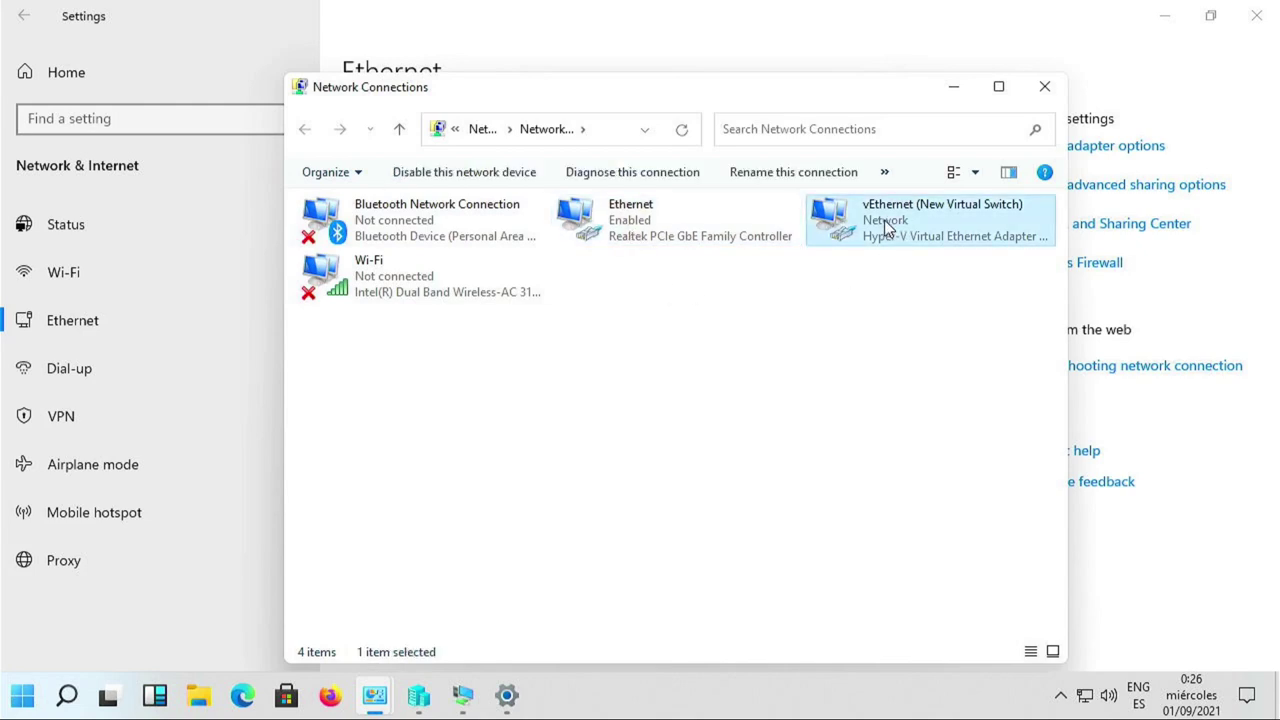
{"action": "double_click", "coordinate": [885, 228]}
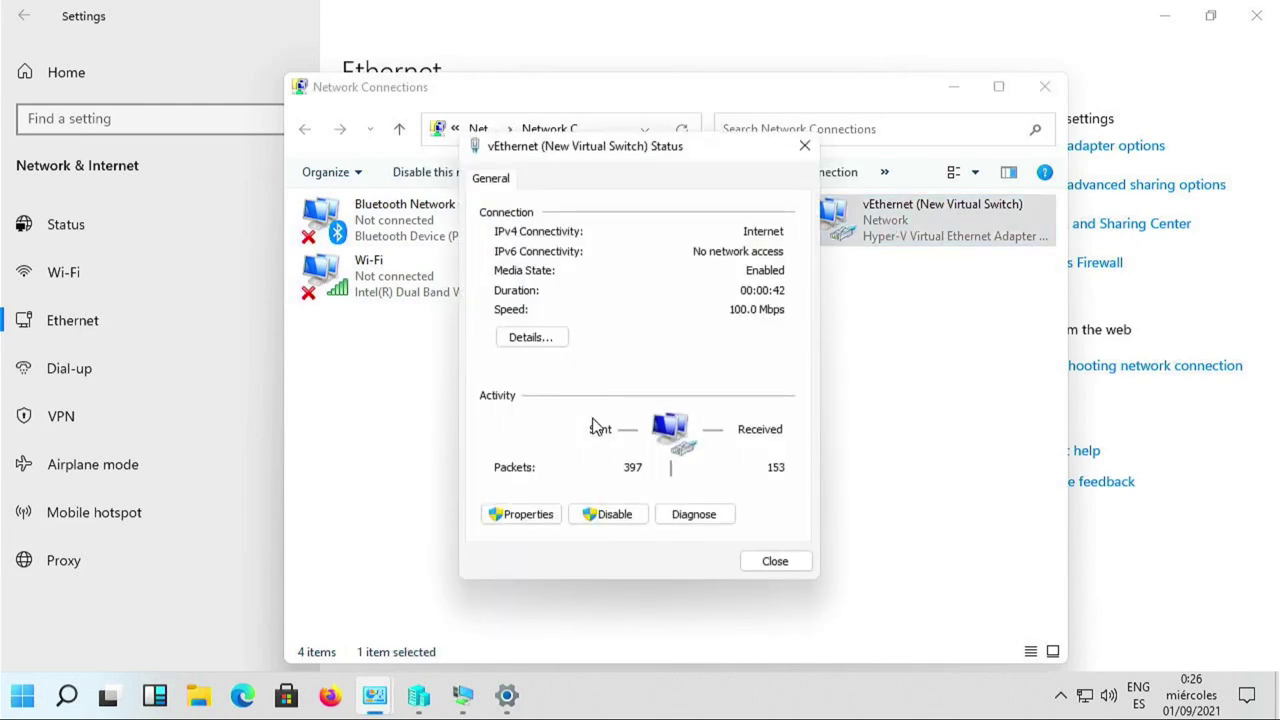
{"action": "left_click", "coordinate": [515, 514]}
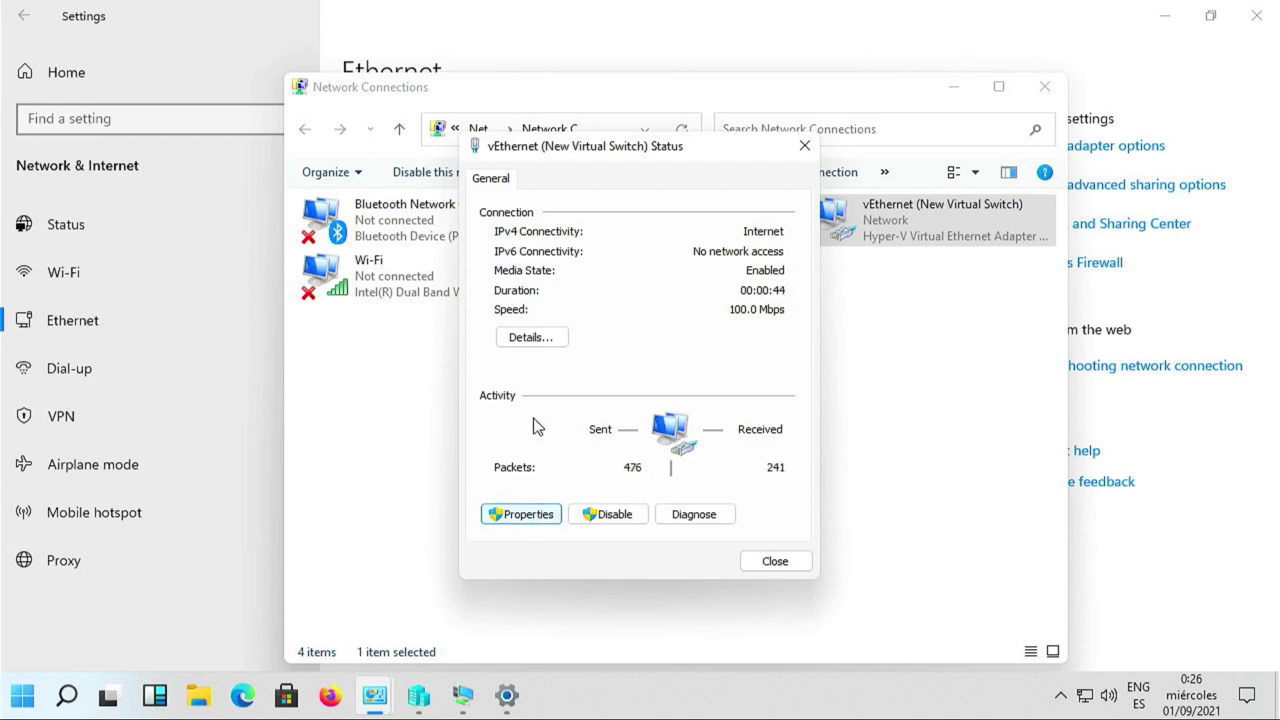
{"action": "left_click", "coordinate": [530, 337]}
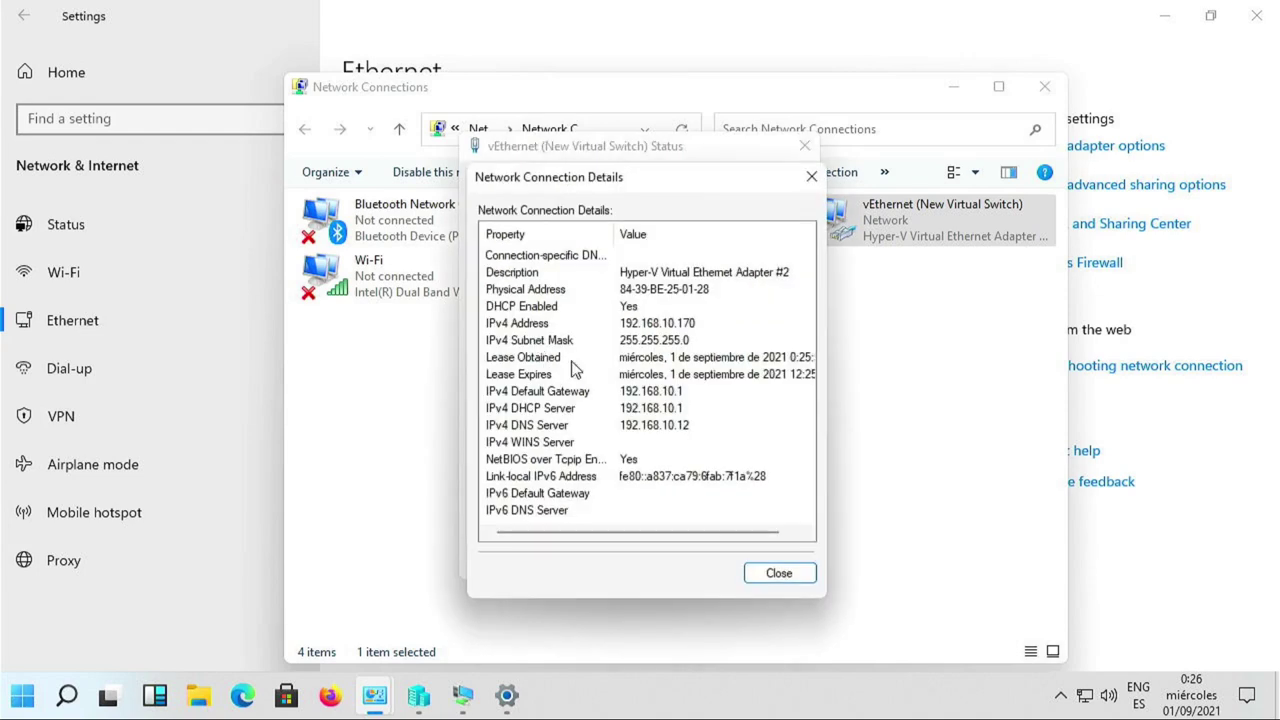
{"action": "left_click", "coordinate": [707, 325]}
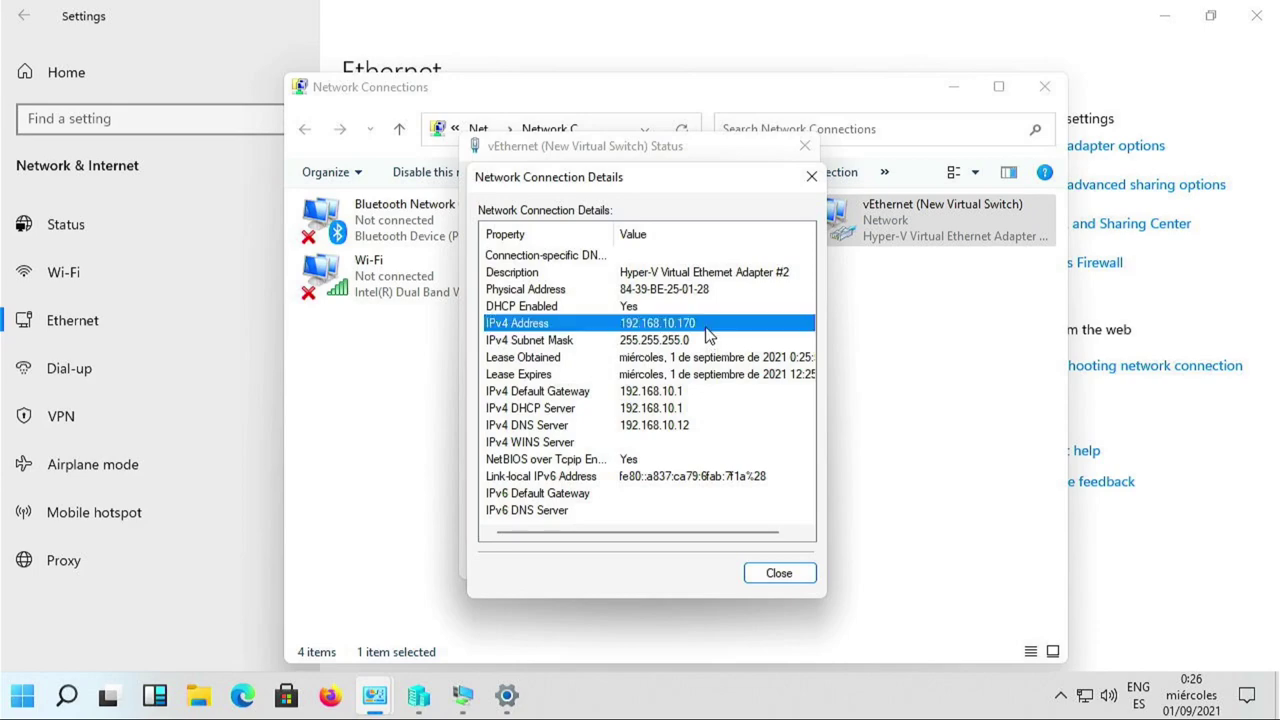
{"action": "left_click", "coordinate": [774, 571]}
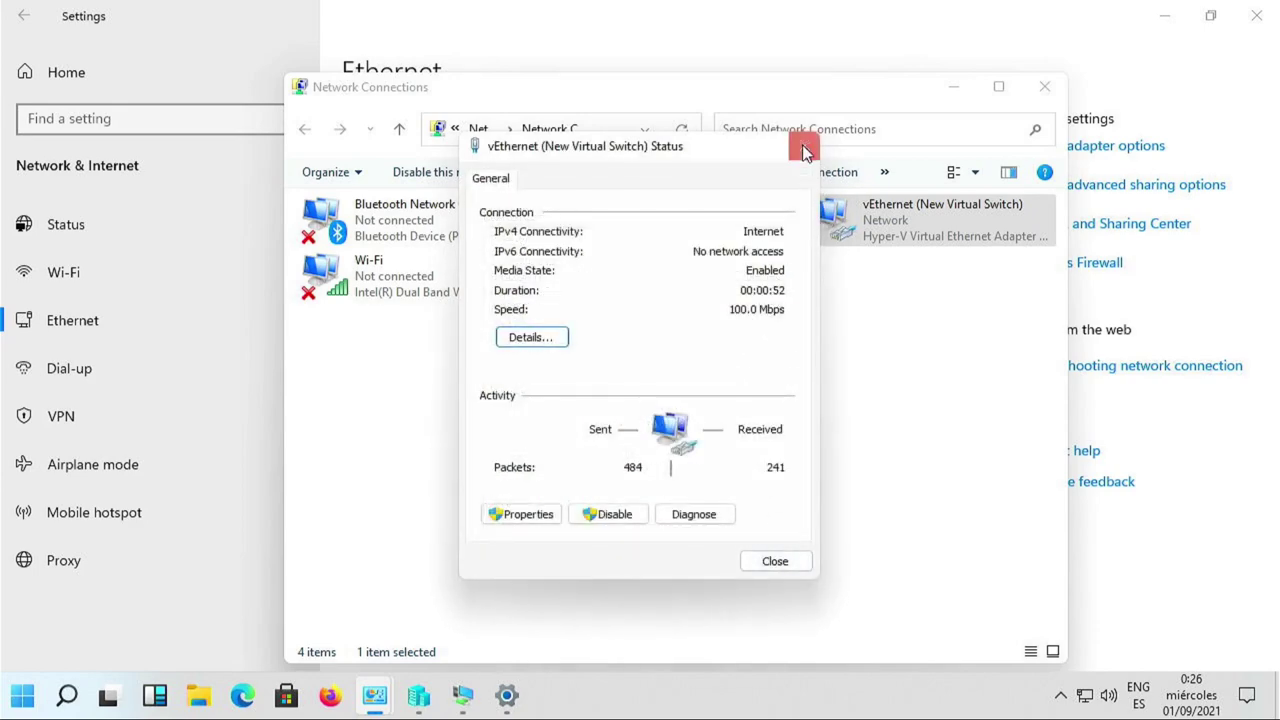
{"action": "left_click", "coordinate": [804, 145]}
Inspect the physical Ethernet adapter's empty details, then reopen the vEthernet (New Virtual Switch) status.
{"action": "left_click", "coordinate": [677, 228]}
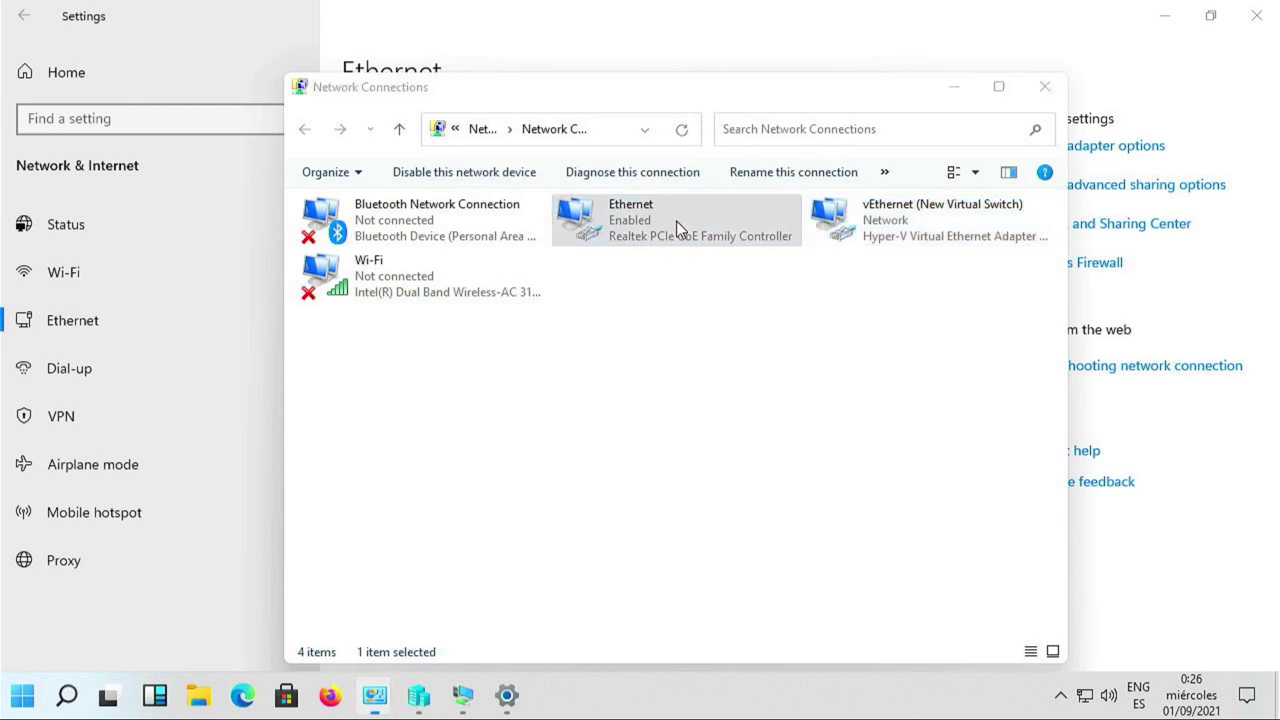
{"action": "double_click", "coordinate": [677, 226]}
{"action": "left_click", "coordinate": [535, 338]}
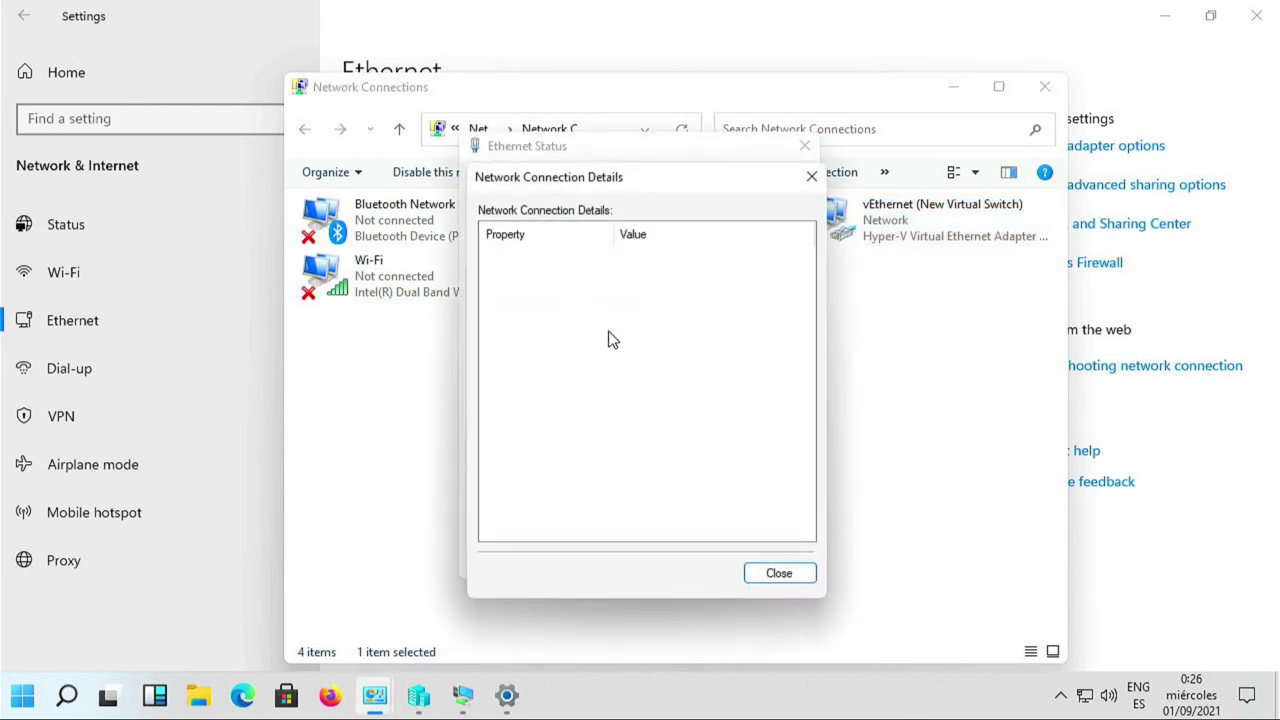
{"action": "left_click", "coordinate": [779, 574]}
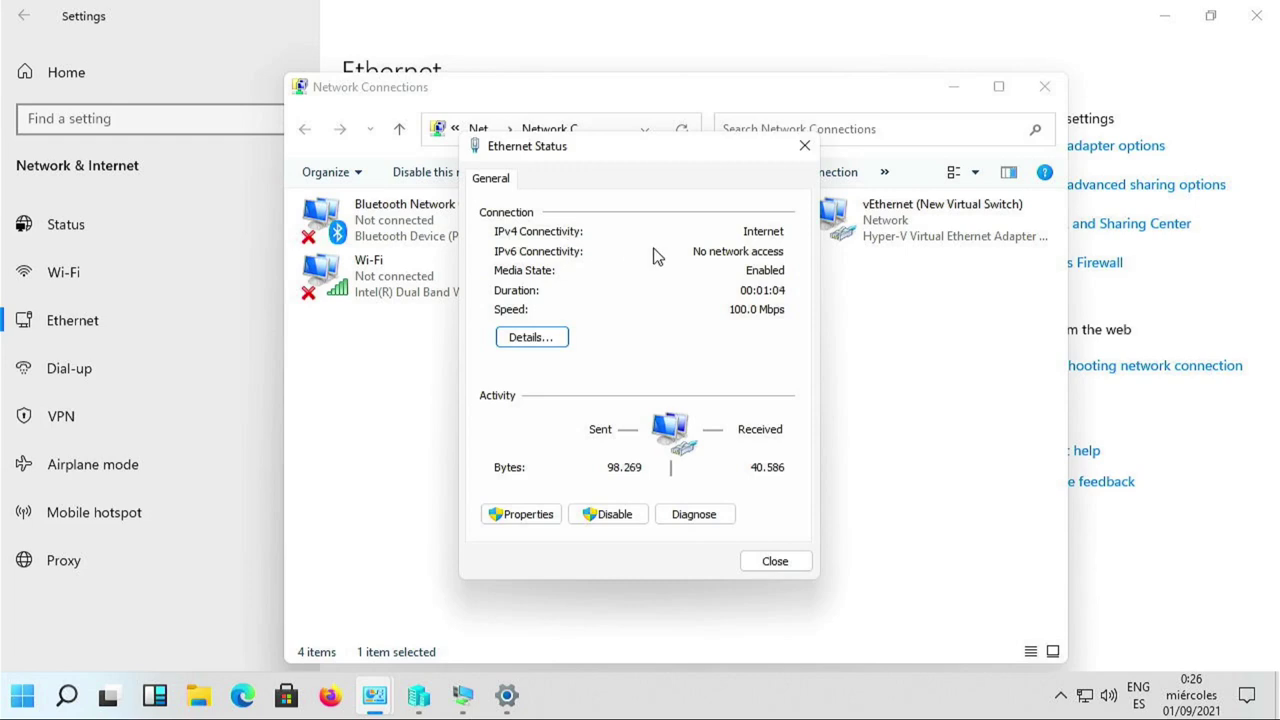
{"action": "left_click", "coordinate": [798, 566]}
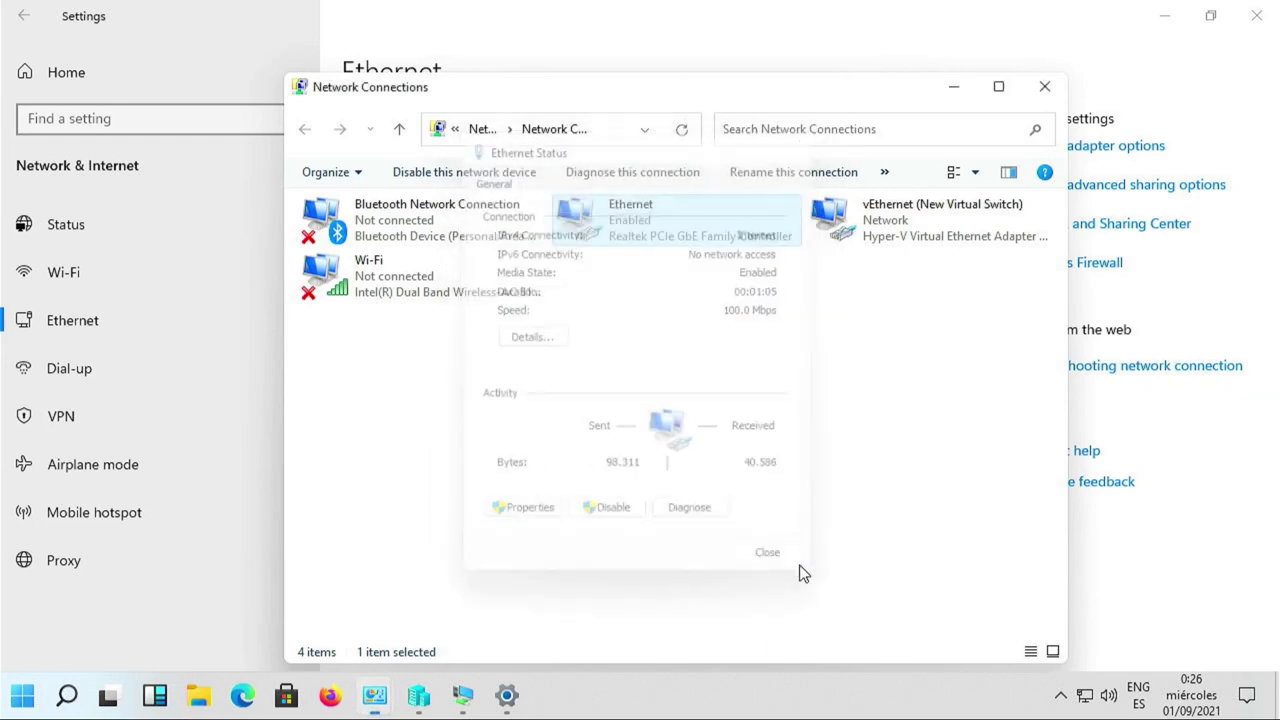
{"action": "left_click", "coordinate": [910, 247]}
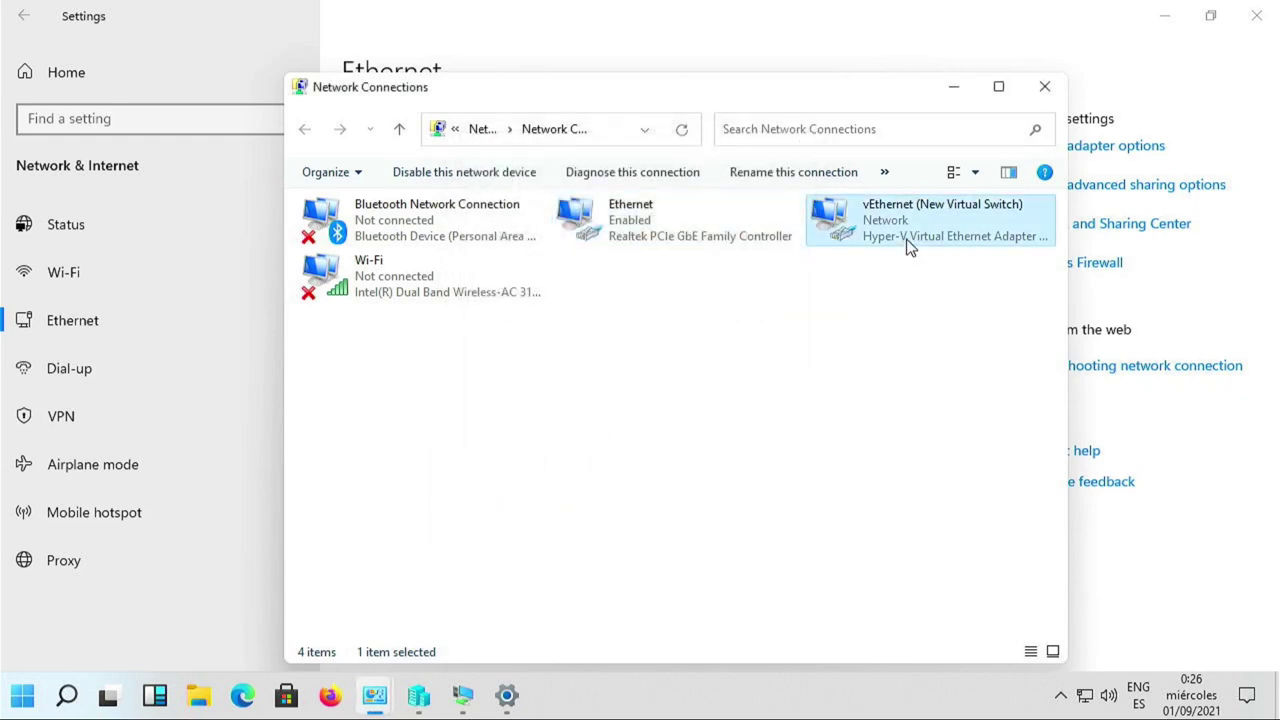
{"action": "double_click", "coordinate": [910, 247]}
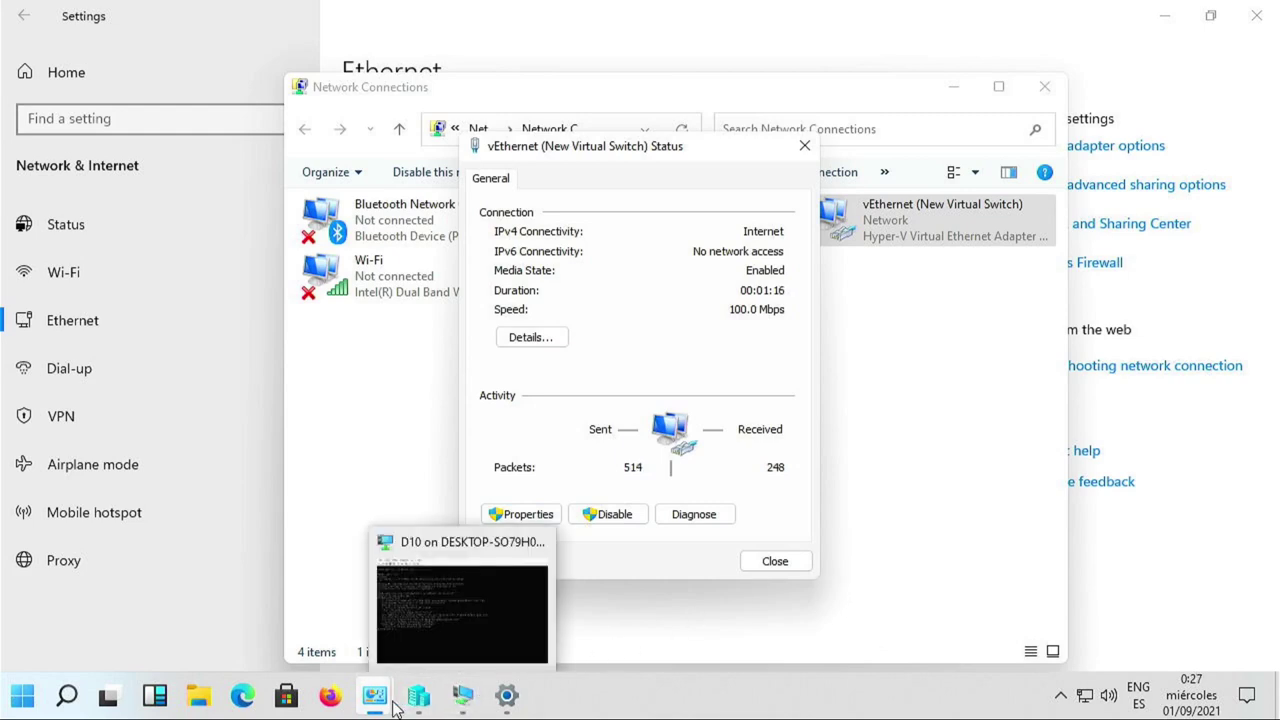
Ping 130.206.1.2 from the D10 console, stop it with Ctrl+C, and clear the screen.
{"action": "left_click", "coordinate": [457, 707]}
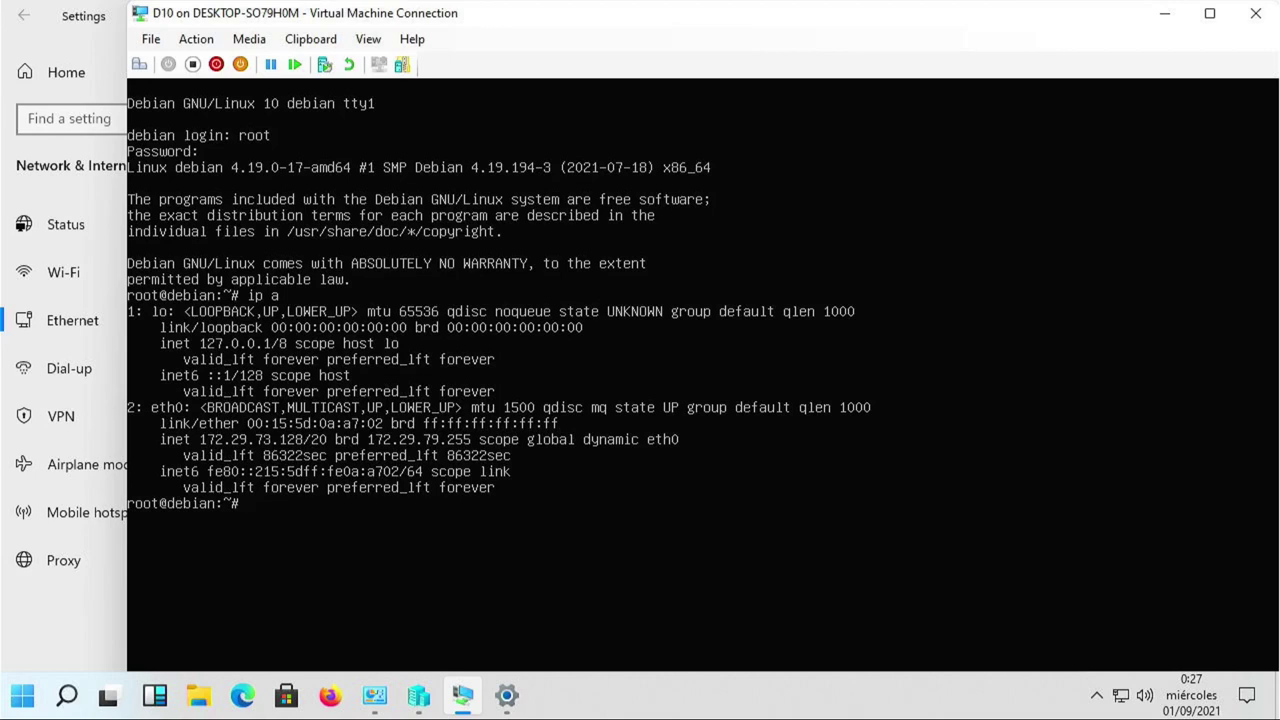
{"action": "type", "text": "ping 130.206.1.2"}
{"action": "key", "text": "Return"}
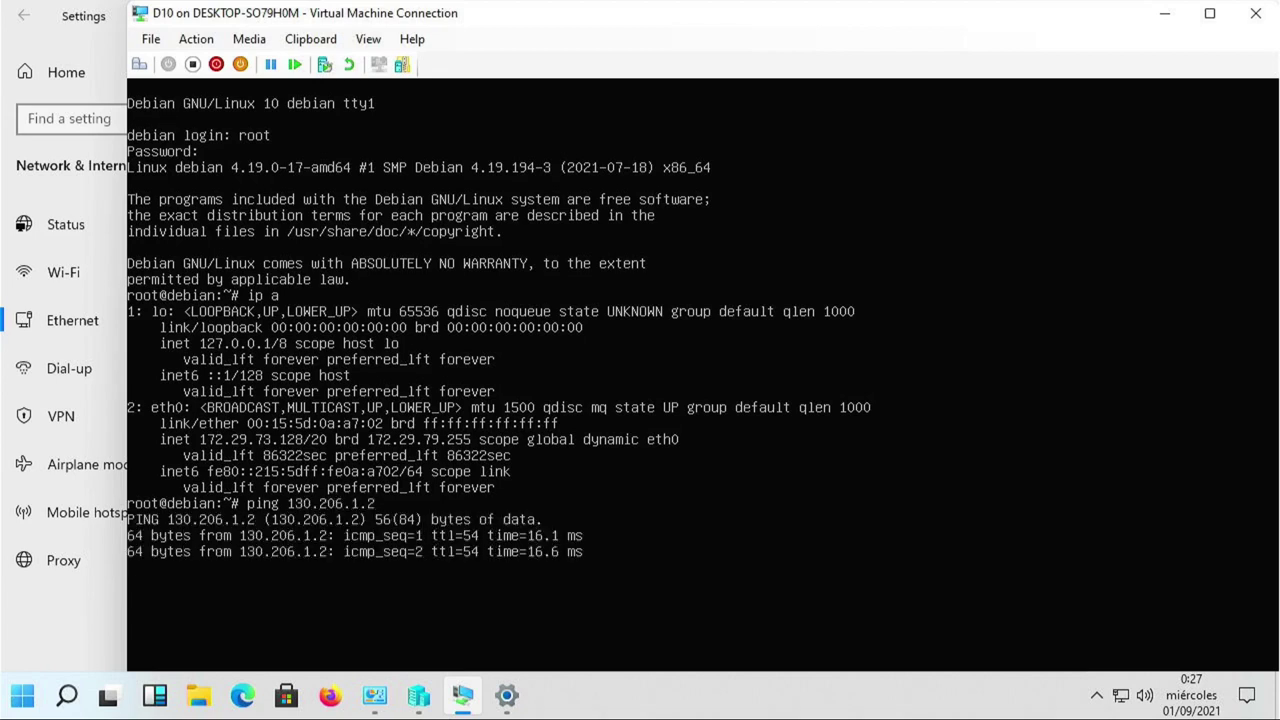
{"action": "key", "text": "ctrl+c"}
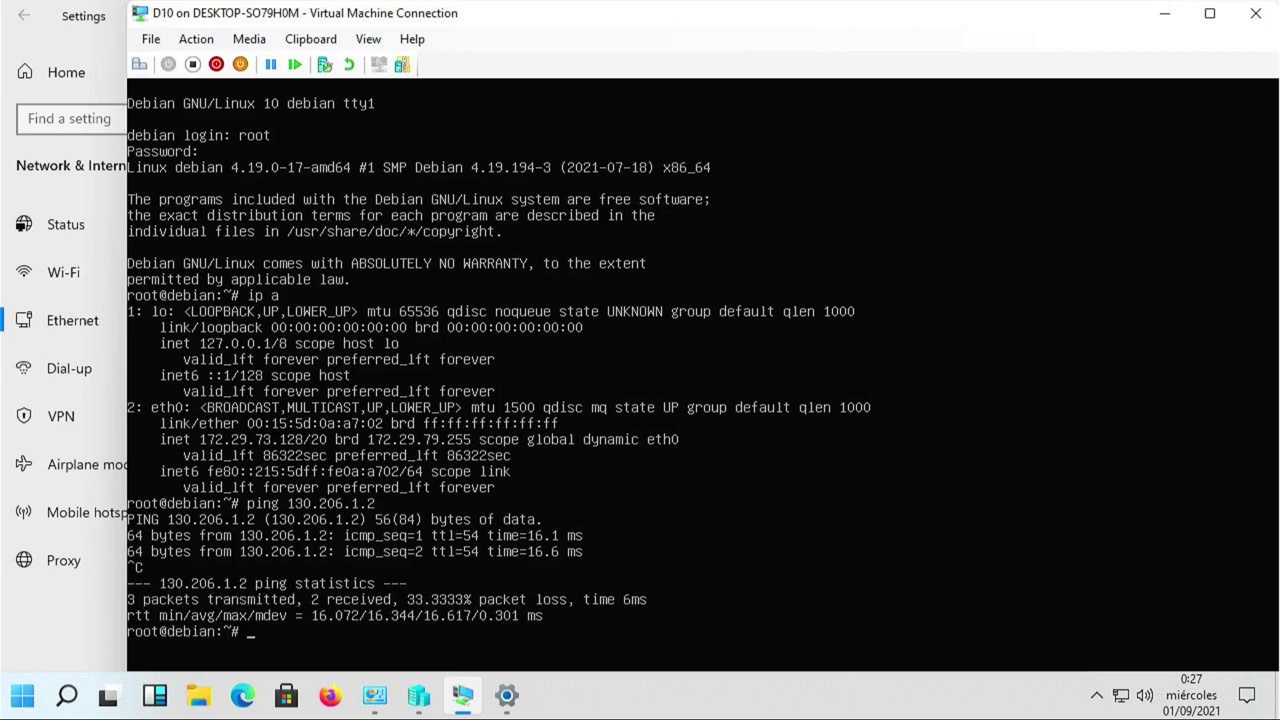
{"action": "type", "text": "clear"}
{"action": "key", "text": "Return"}
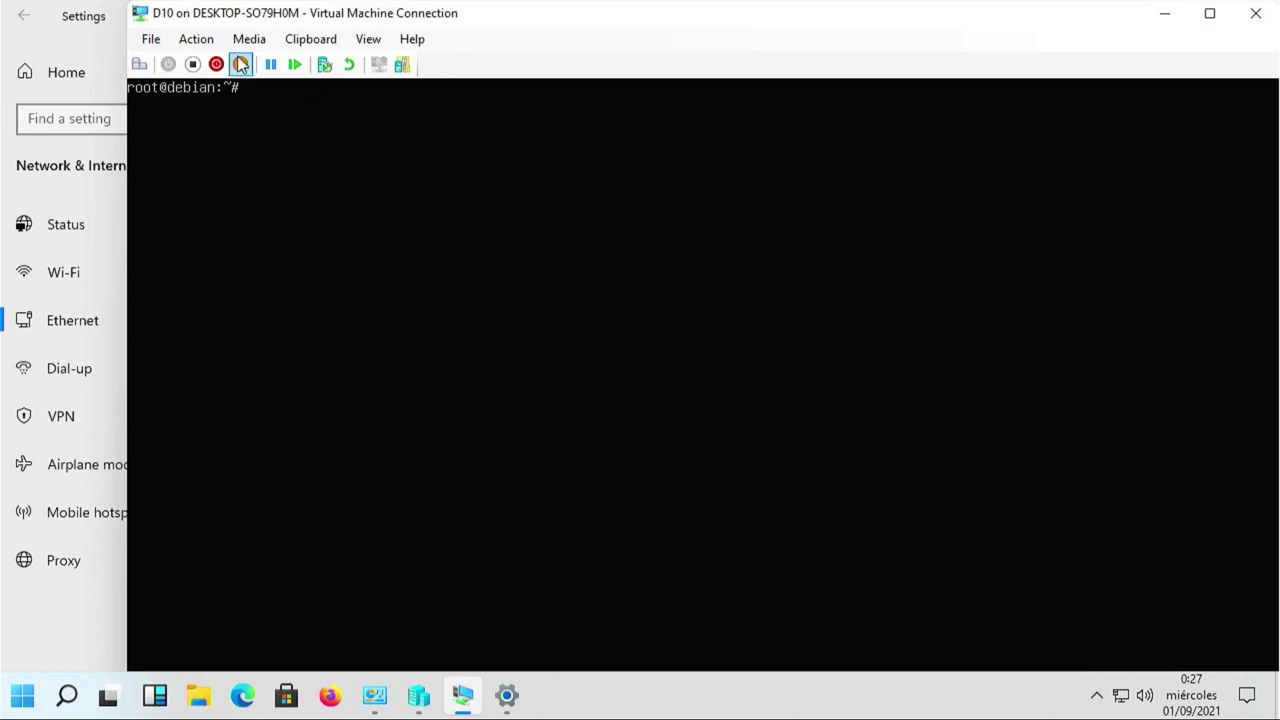
Attach D10's network adapter to New Virtual Switch in the VM settings and save.
{"action": "left_click", "coordinate": [140, 16]}
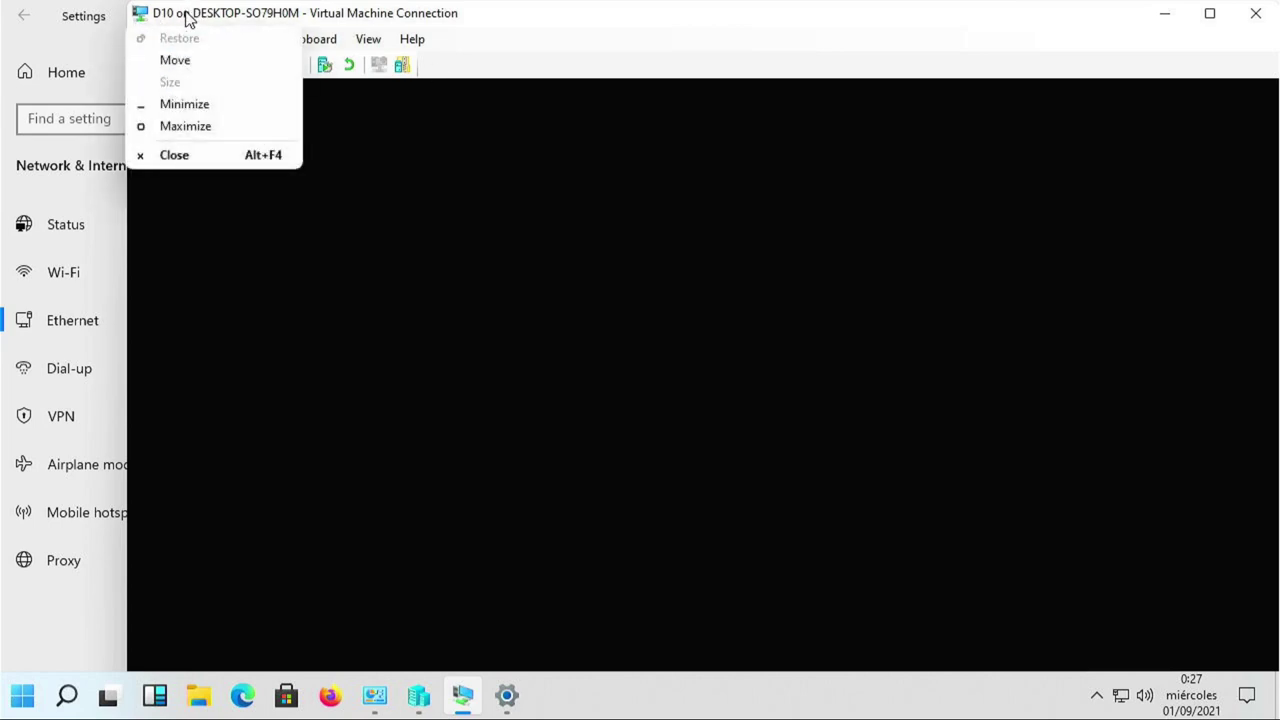
{"action": "left_click", "coordinate": [188, 20]}
{"action": "left_click", "coordinate": [152, 39]}
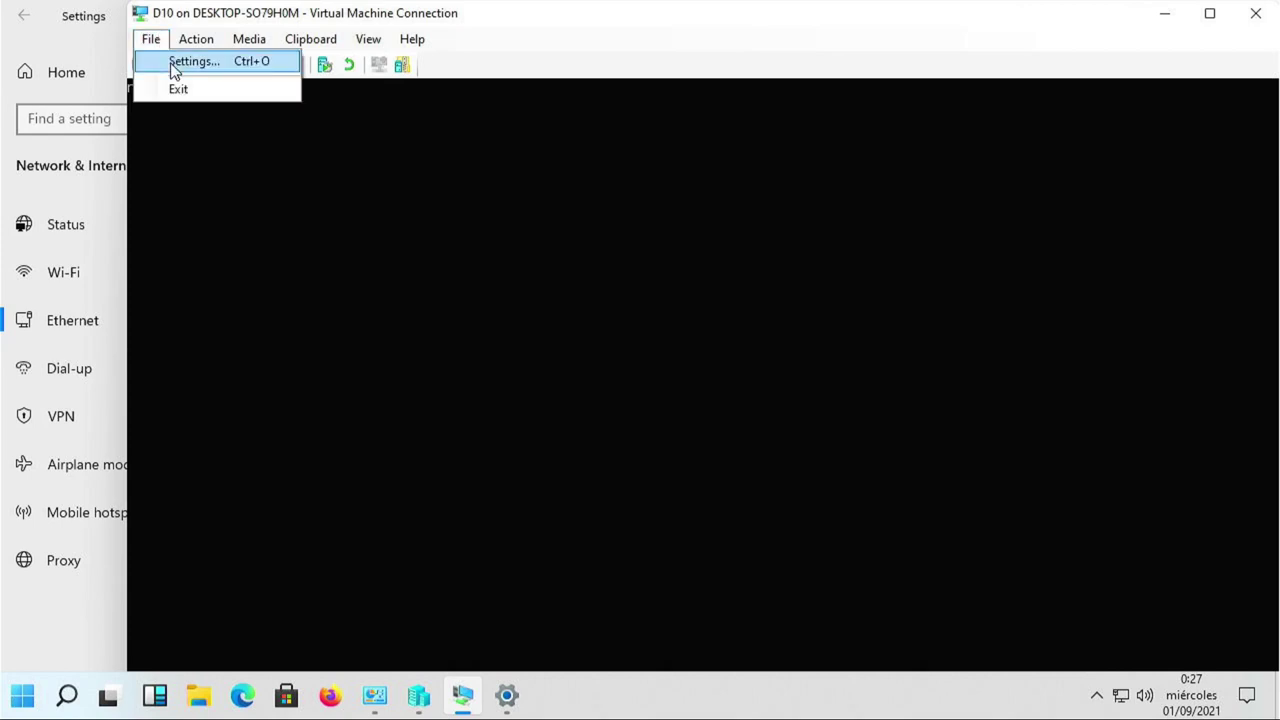
{"action": "left_click", "coordinate": [178, 64]}
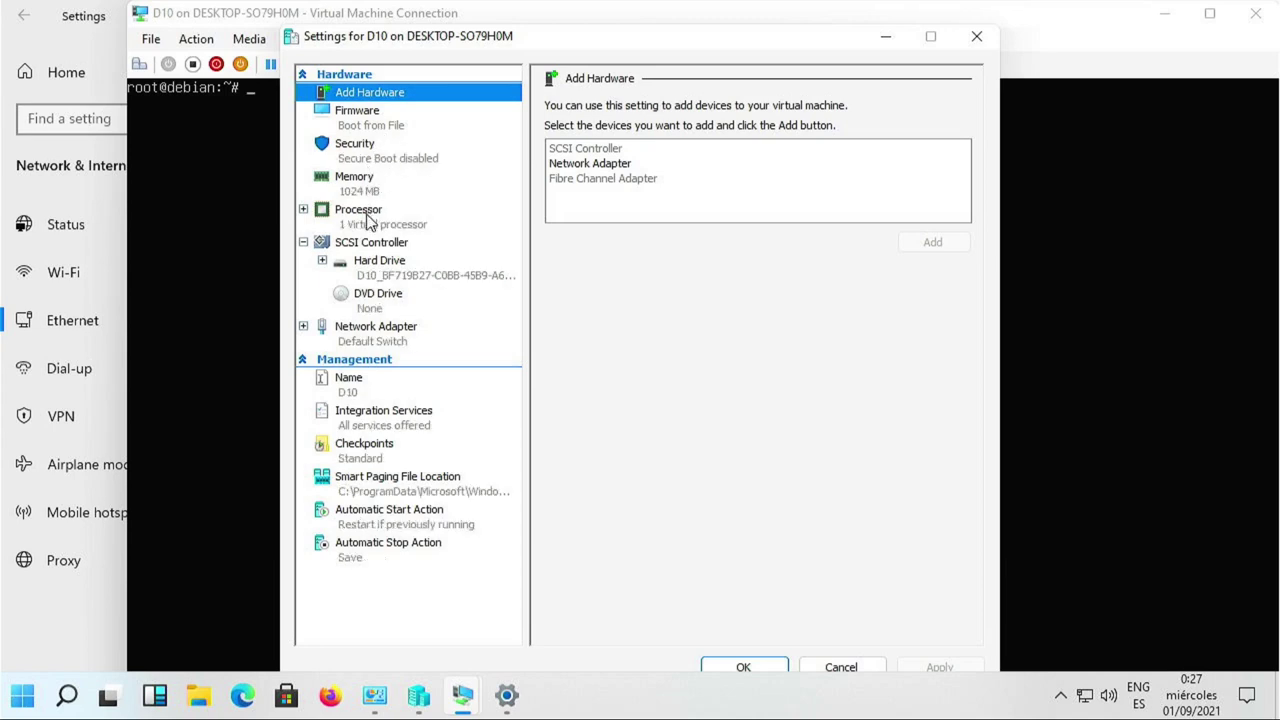
{"action": "left_click", "coordinate": [400, 330]}
{"action": "left_click", "coordinate": [590, 146]}
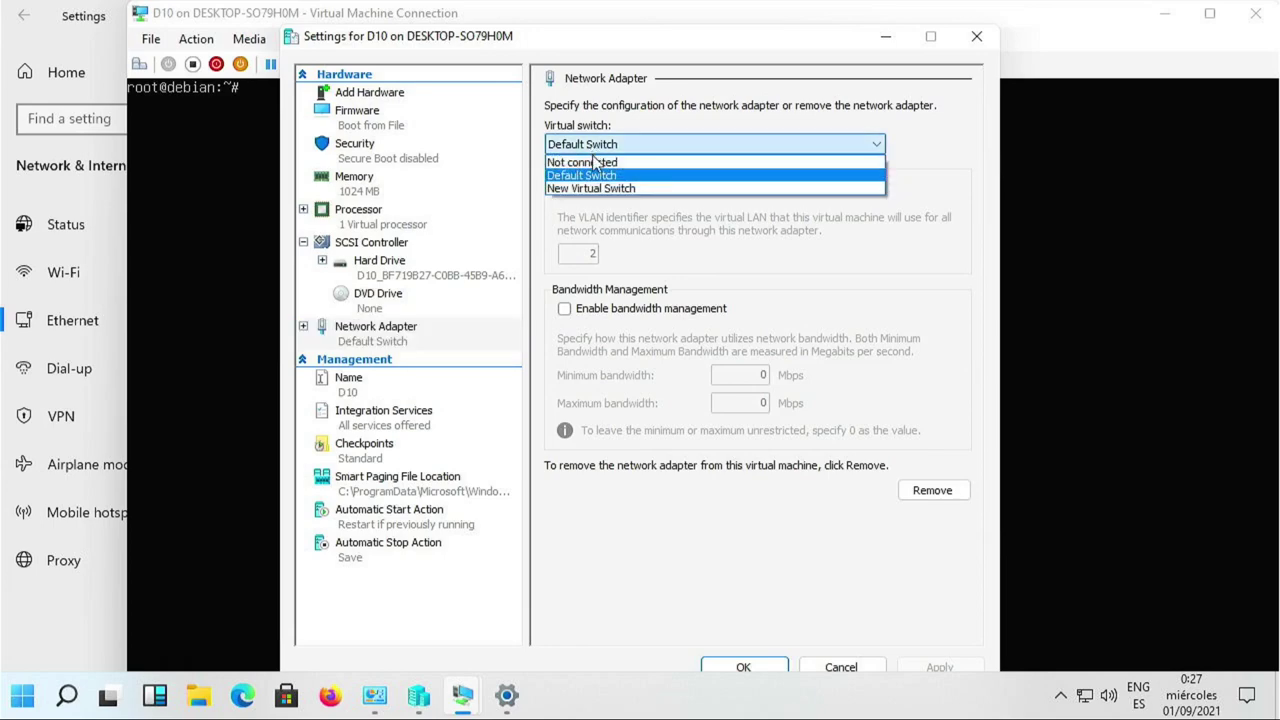
{"action": "left_click", "coordinate": [600, 189]}
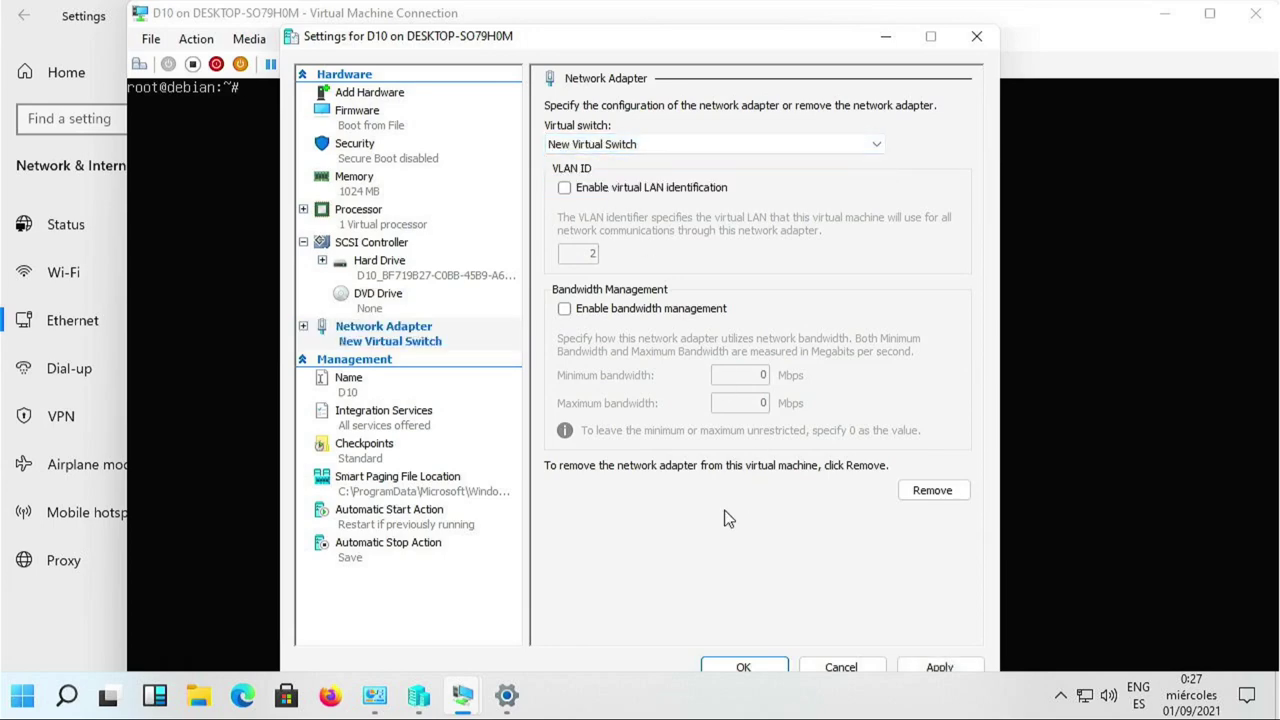
{"action": "left_click", "coordinate": [743, 666]}
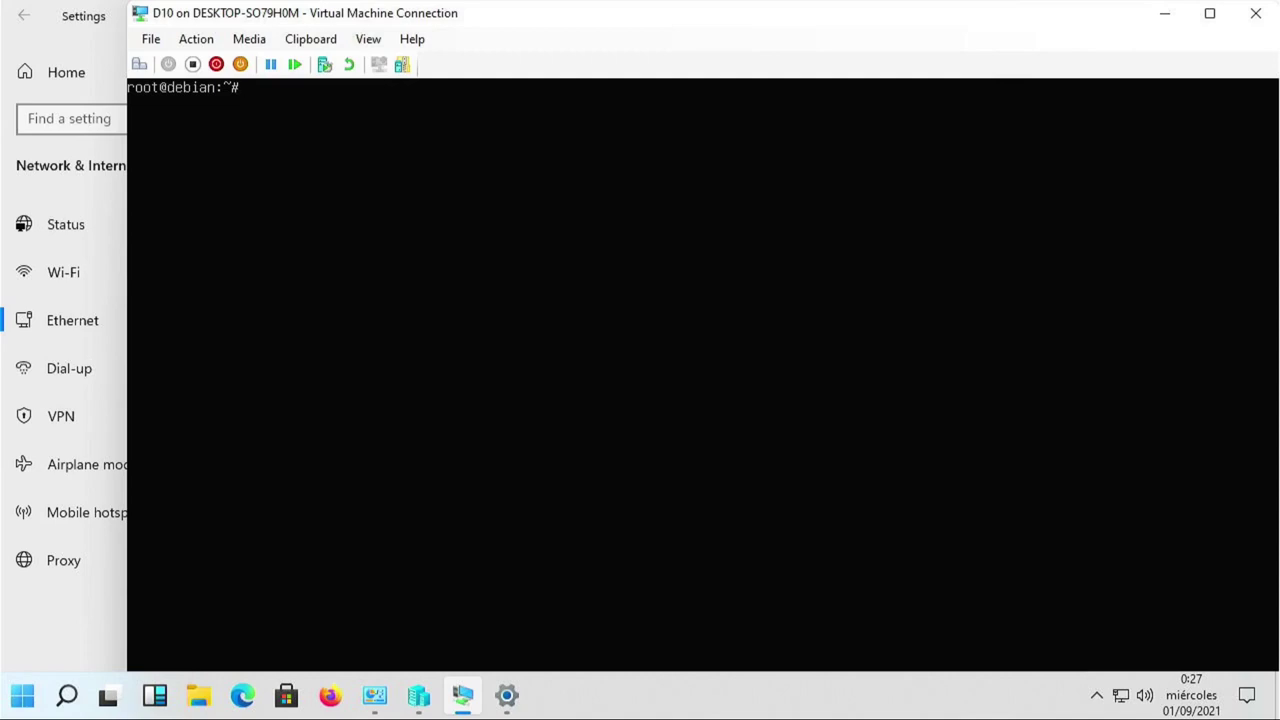
Take eth0 down with ifdown eth0, fixing the stray slash, and check interfaces with ip a.
{"action": "type", "text": "ip"}
{"action": "key", "text": "BackSpace"}
{"action": "key", "text": "BackSpace"}
{"action": "type", "text": "ifdown /eth0"}
{"action": "key", "text": "Return"}
{"action": "key", "text": "Up"}
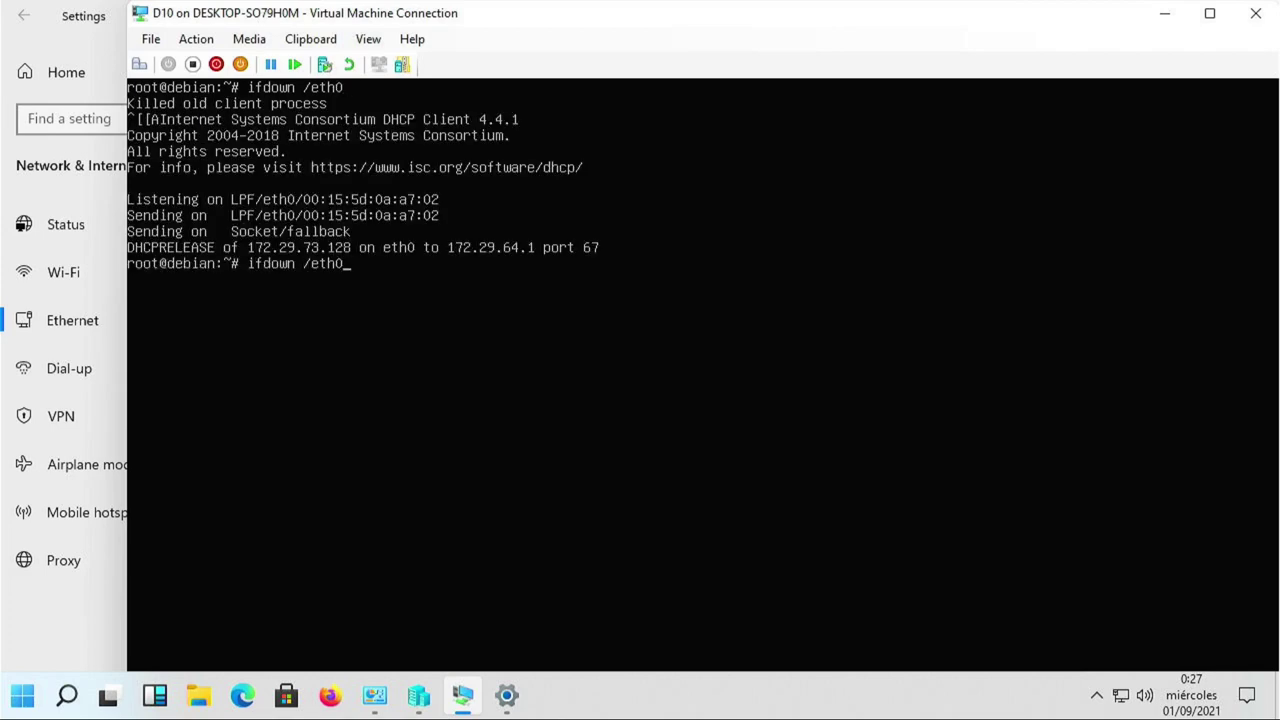
{"action": "key", "text": "Up"}
{"action": "key", "text": "Down"}
{"action": "key", "text": "Left"}
{"action": "key", "text": "Left"}
{"action": "key", "text": "Left"}
{"action": "key", "text": "Left"}
{"action": "key", "text": "BackSpace"}
{"action": "key", "text": "Return"}
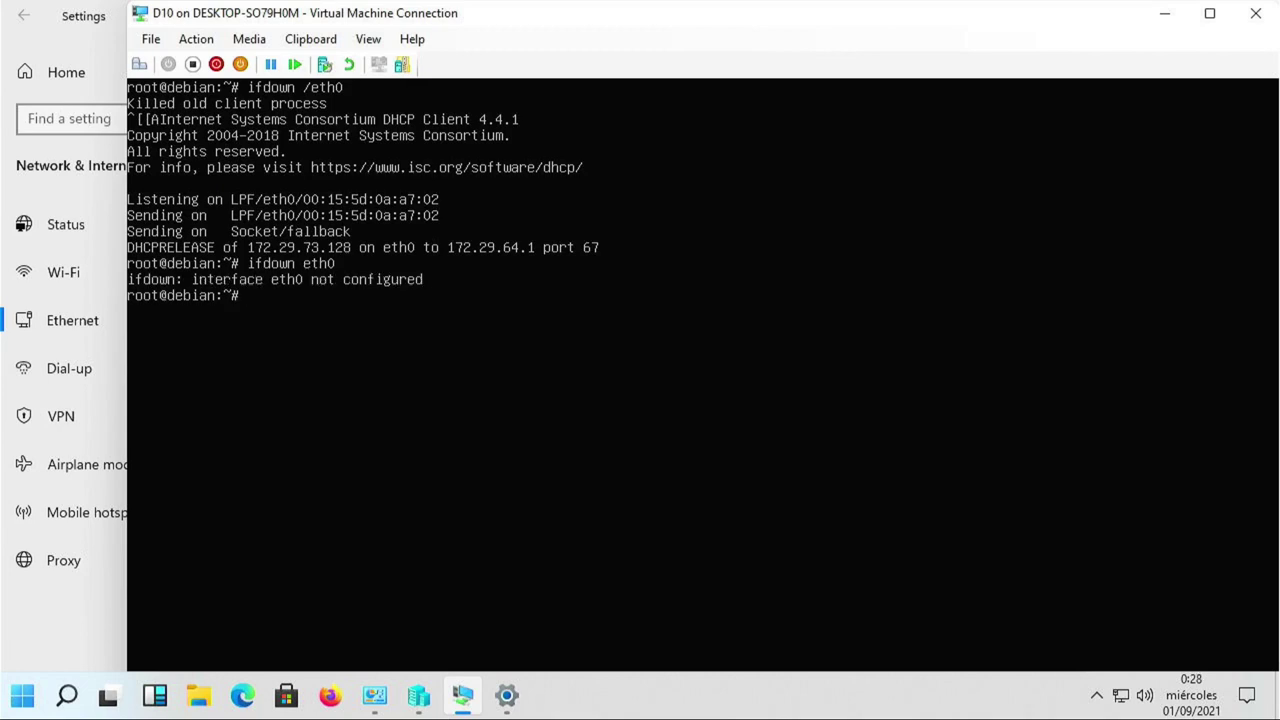
{"action": "type", "text": "ip a"}
{"action": "key", "text": "Return"}
Bring eth0 up with ifup eth0 to obtain 192.168.10.171 by DHCP, then clear the console.
{"action": "key", "text": "Up"}
{"action": "key", "text": "Up"}
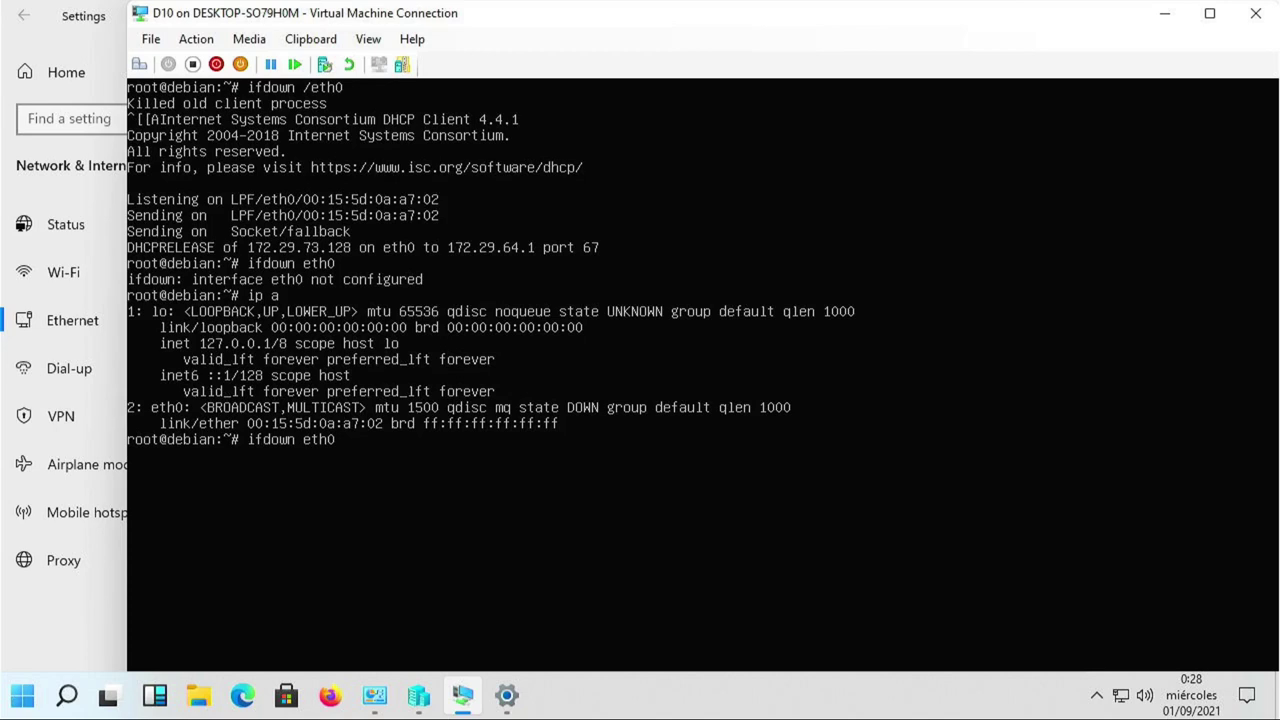
{"action": "key", "text": "Left"}
{"action": "key", "text": "Left"}
{"action": "key", "text": "Left"}
{"action": "key", "text": "Left"}
{"action": "key", "text": "BackSpace"}
{"action": "key", "text": "BackSpace"}
{"action": "key", "text": "BackSpace"}
{"action": "key", "text": "BackSpace"}
{"action": "key", "text": "BackSpace"}
{"action": "type", "text": "up"}
{"action": "key", "text": "Return"}
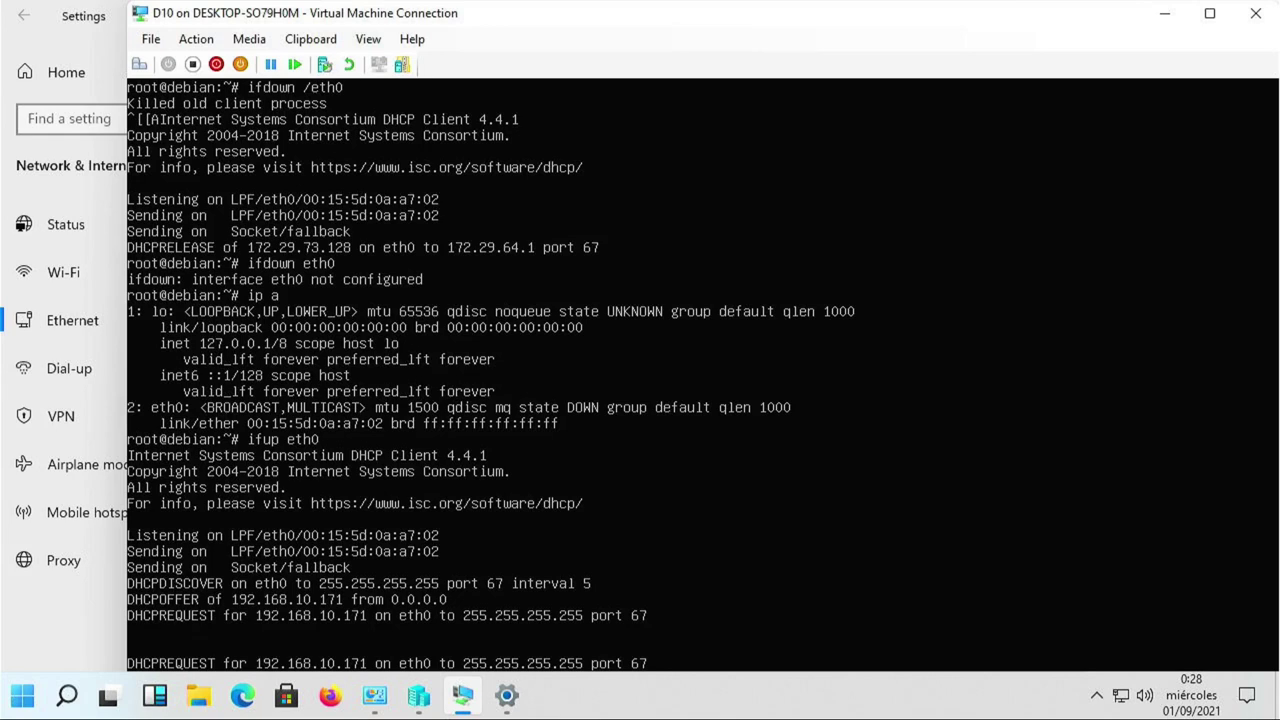
{"action": "key", "text": "Return"}
{"action": "key", "text": "Return"}
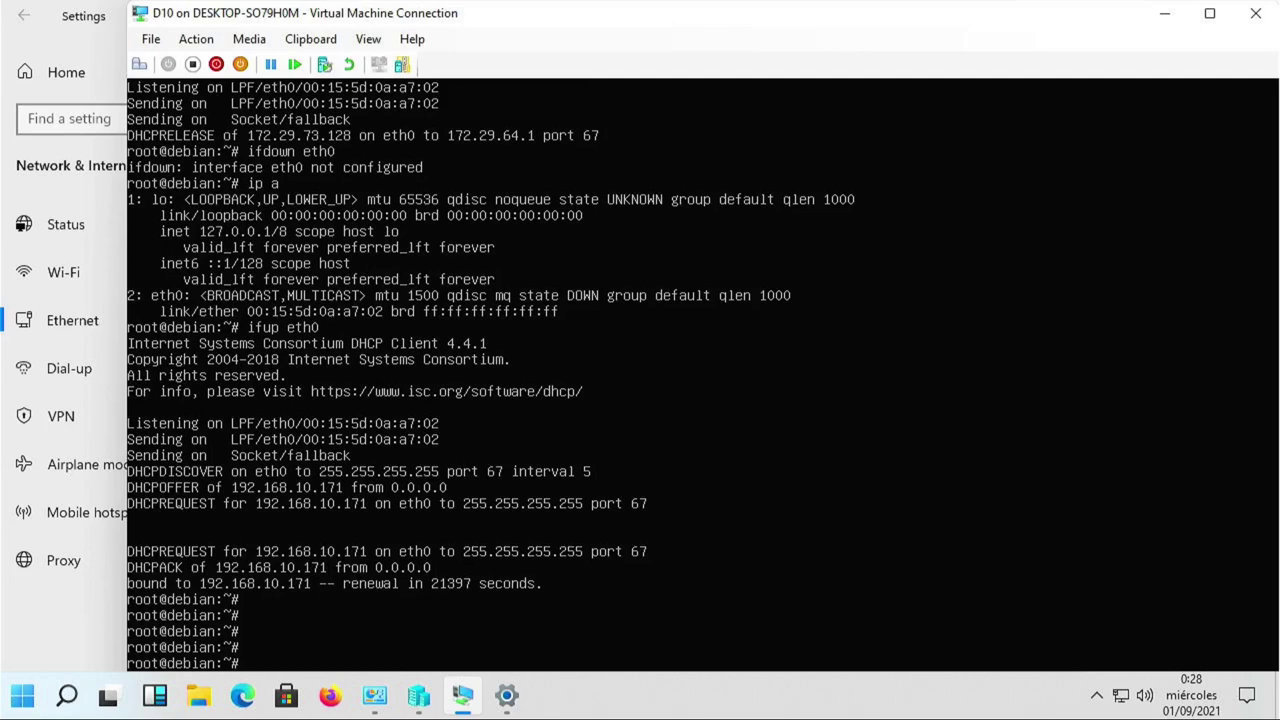
{"action": "key", "text": "ctrl+l"}
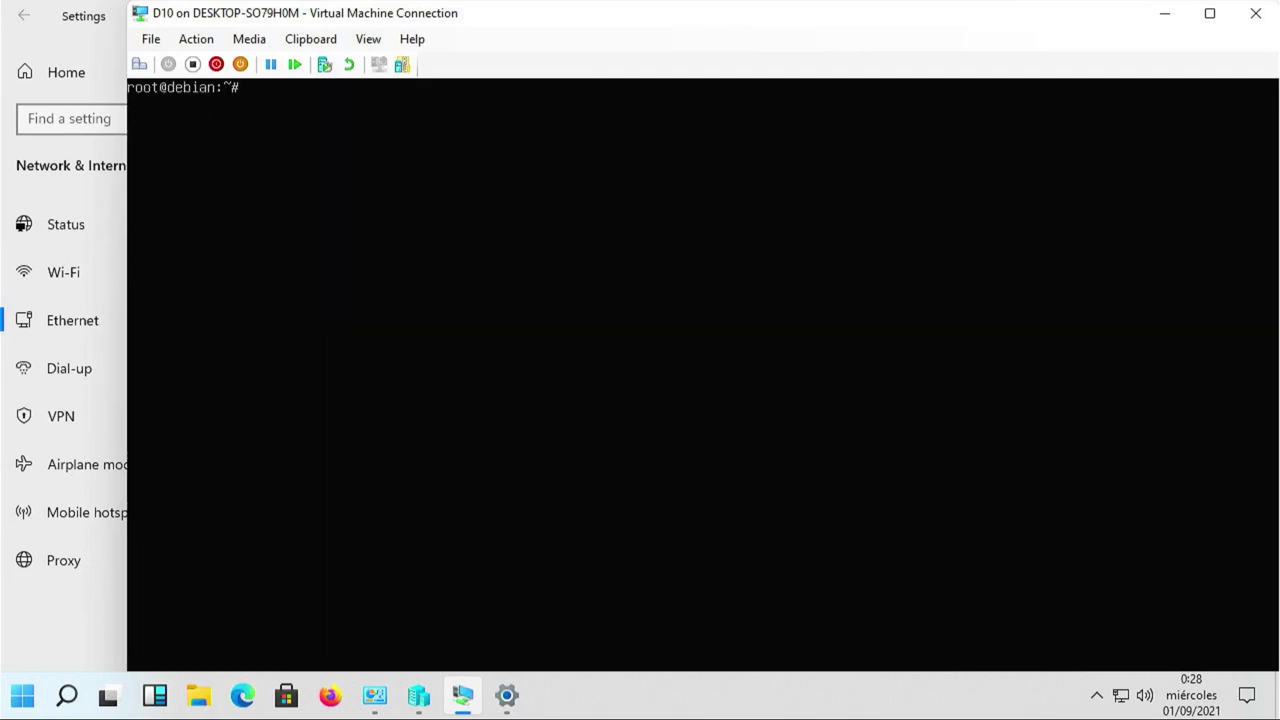
Rerun ping 130.206.1.2 from history, getting 3 of 3 replies, then clear the console.
{"action": "type", "text": "ifup eth0"}
{"action": "key", "text": "Up"}
{"action": "key", "text": "Up"}
{"action": "key", "text": "Up"}
{"action": "key", "text": "Up"}
{"action": "key", "text": "Up"}
{"action": "key", "text": "Up"}
{"action": "key", "text": "Return"}
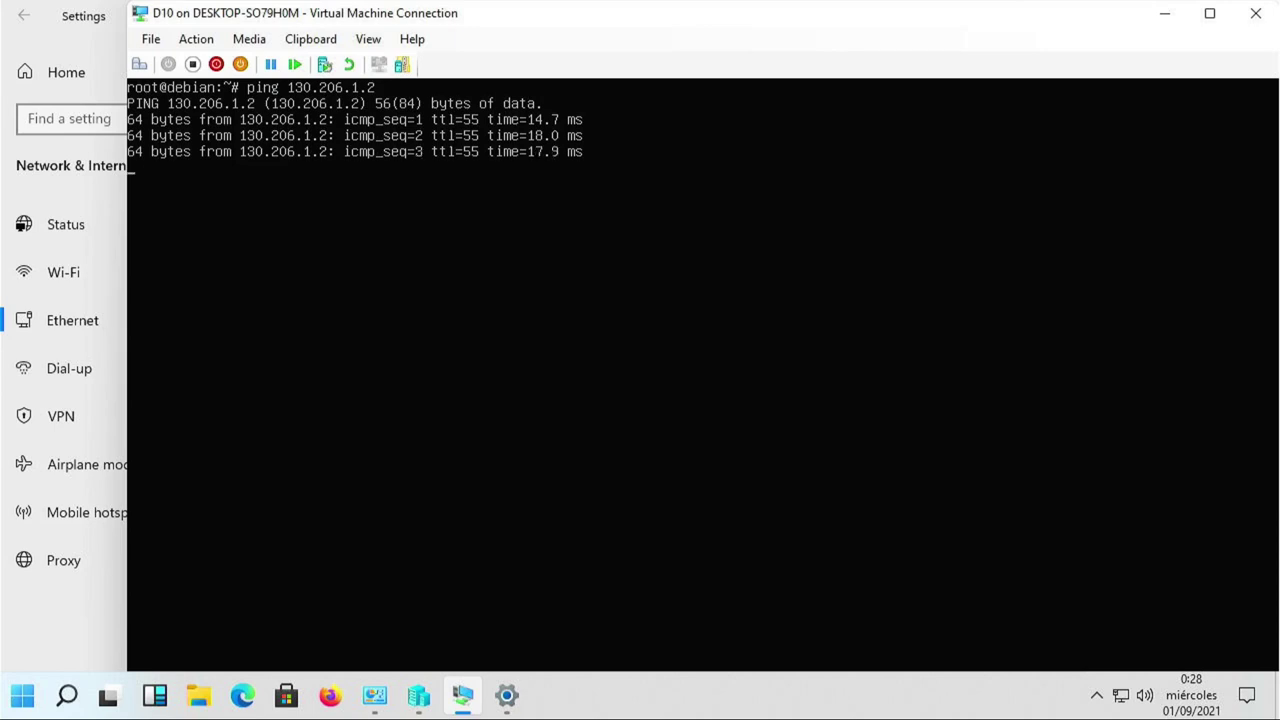
{"action": "key", "text": "ctrl+c"}
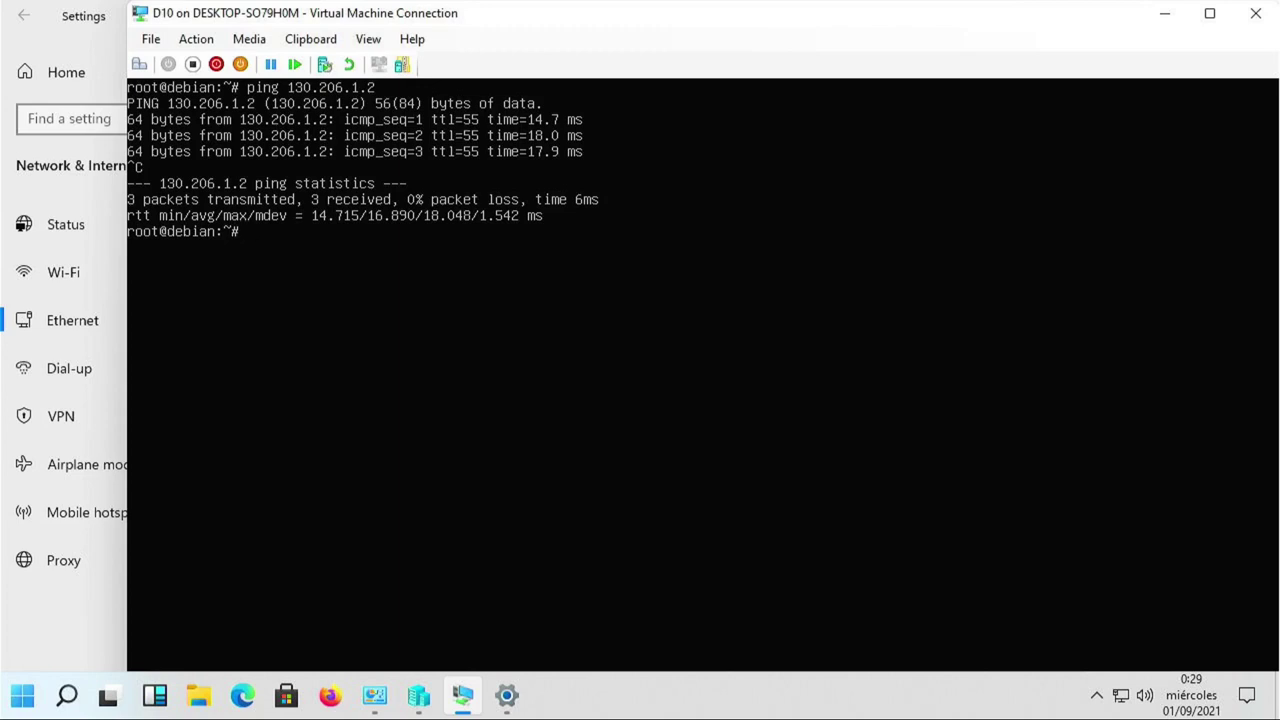
{"action": "key", "text": "Up"}
{"action": "key", "text": "Up"}
{"action": "key", "text": "Down"}
{"action": "key", "text": "Down"}
{"action": "type", "text": "clear"}
{"action": "key", "text": "Return"}
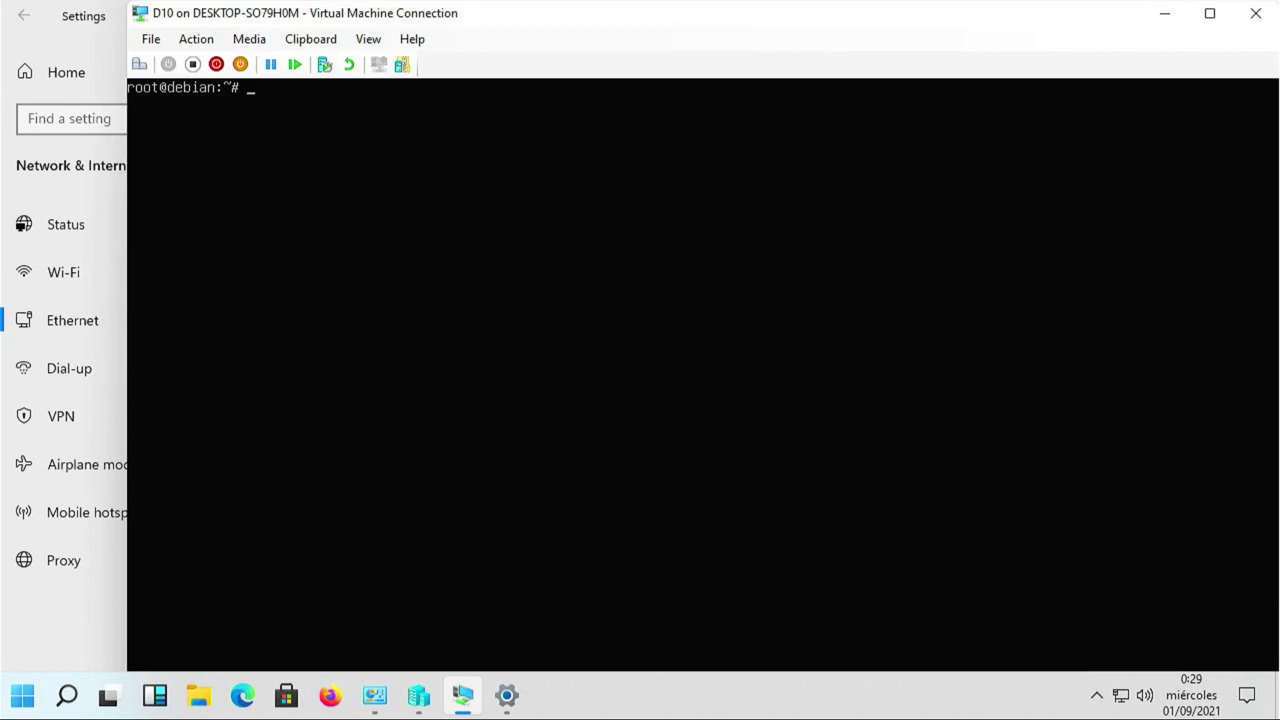
Release eth0 with ifdown eth0 and set D10's network adapter back to Default Switch.
{"action": "type", "text": "ifdown eth0"}
{"action": "key", "text": "Return"}
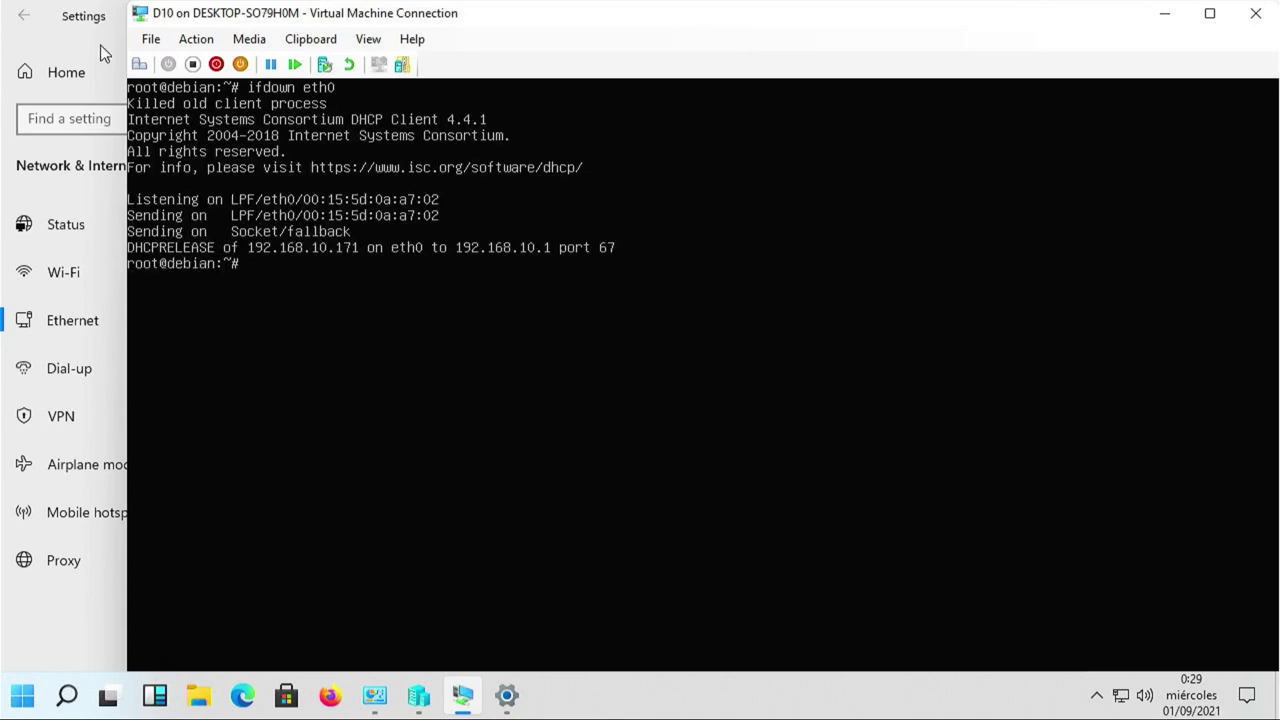
{"action": "left_click", "coordinate": [152, 40]}
{"action": "left_click", "coordinate": [172, 61]}
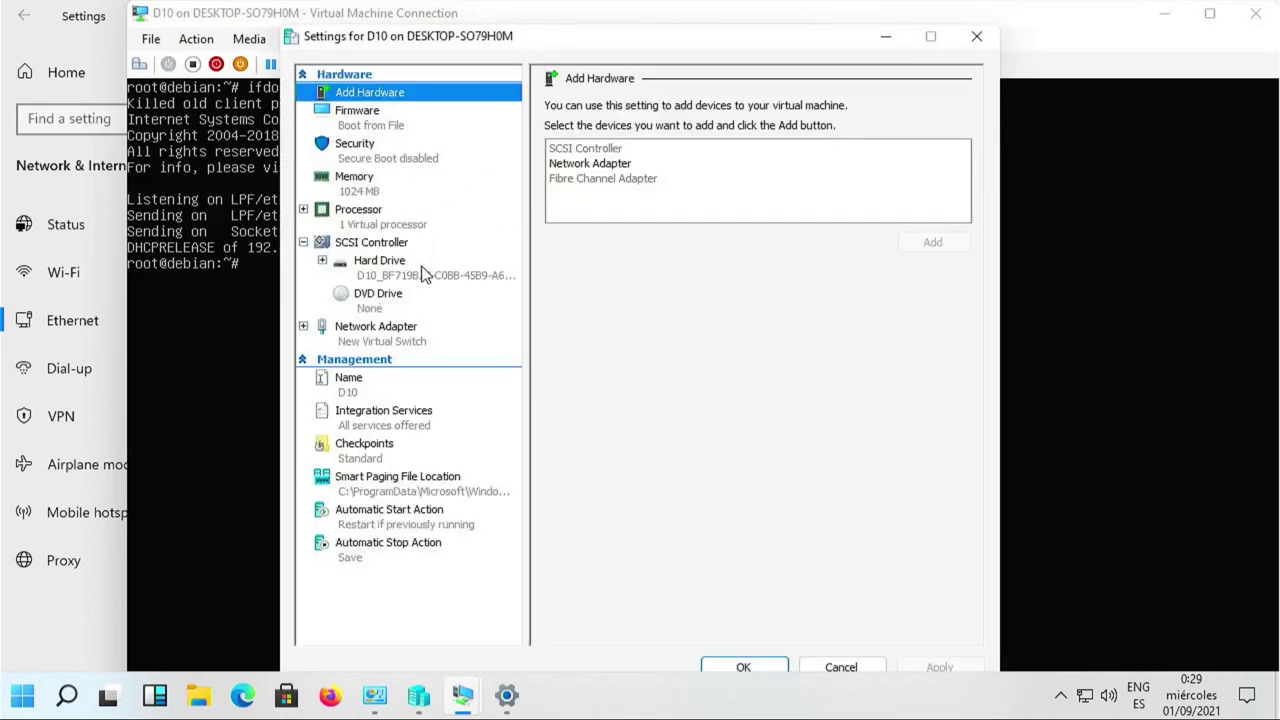
{"action": "left_click", "coordinate": [405, 333]}
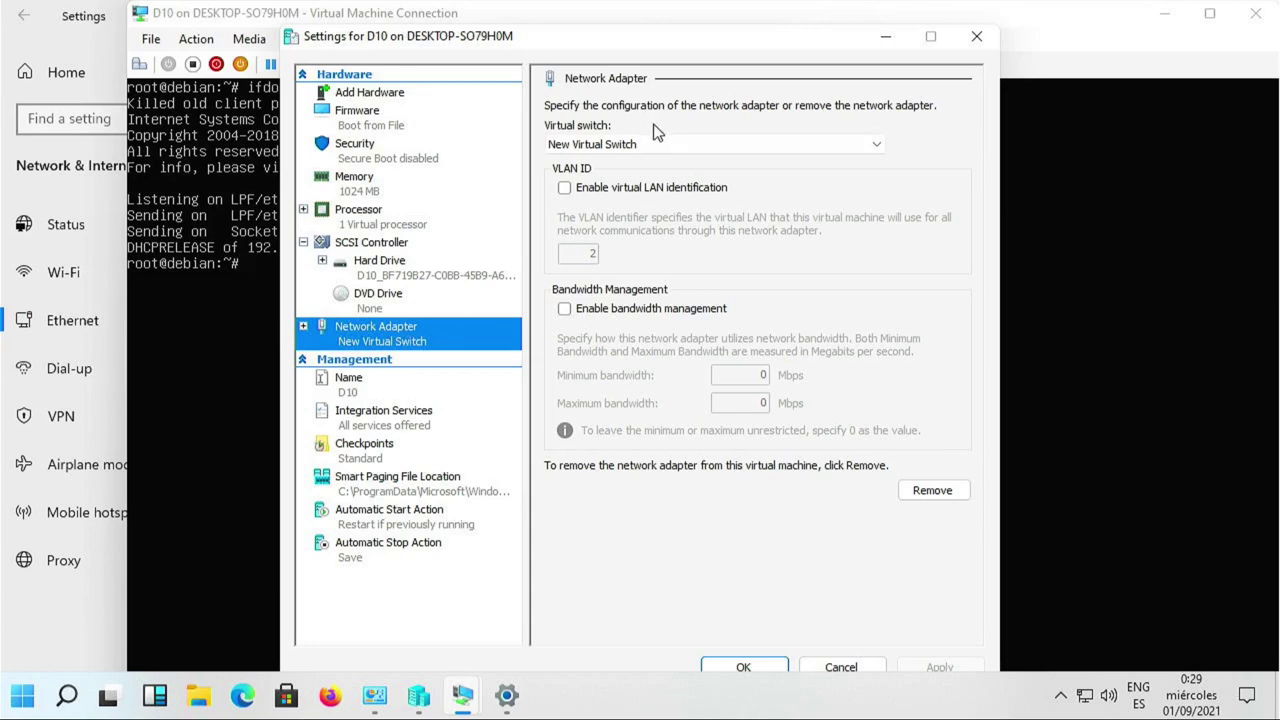
{"action": "left_click", "coordinate": [628, 146]}
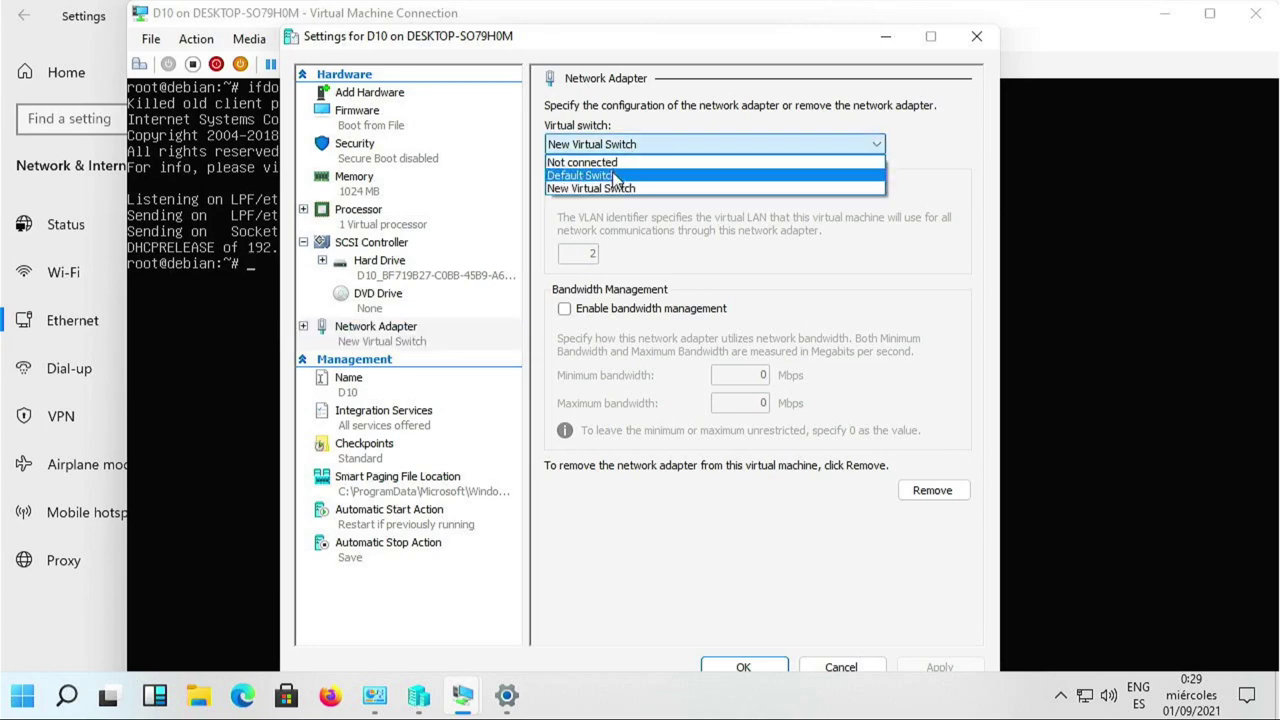
{"action": "left_click", "coordinate": [616, 176]}
{"action": "left_click", "coordinate": [936, 666]}
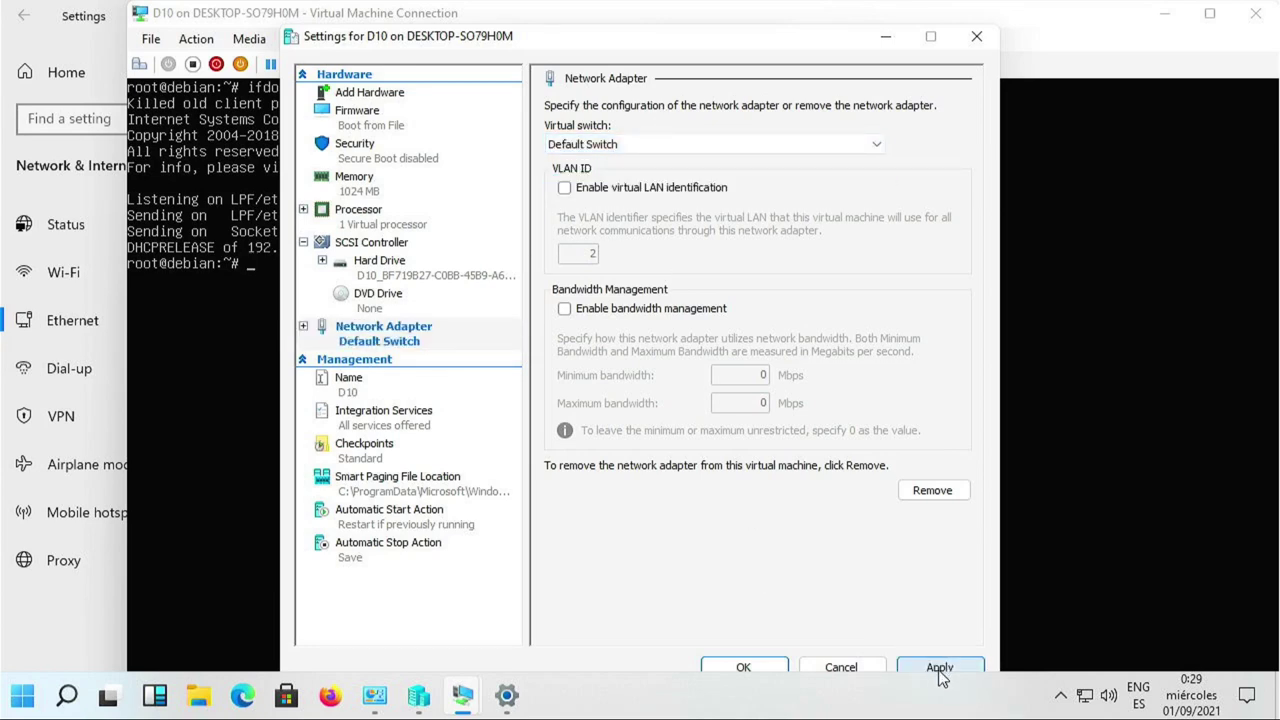
{"action": "left_click", "coordinate": [722, 668]}
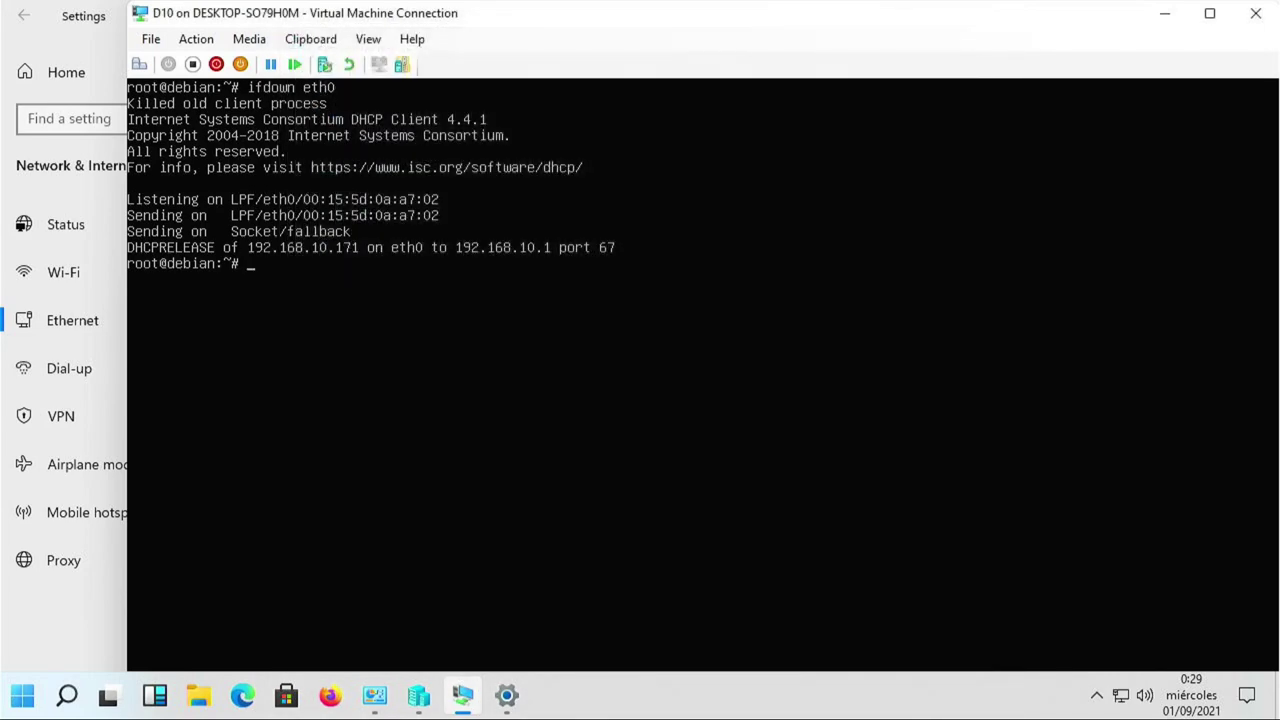
Rerun ifup eth0 via Ctrl+R search and confirm eth0 has 172.29.73.128/20 with ip a.
{"action": "key", "text": "ctrl+r"}
{"action": "type", "text": "up"}
{"action": "key", "text": "Return"}
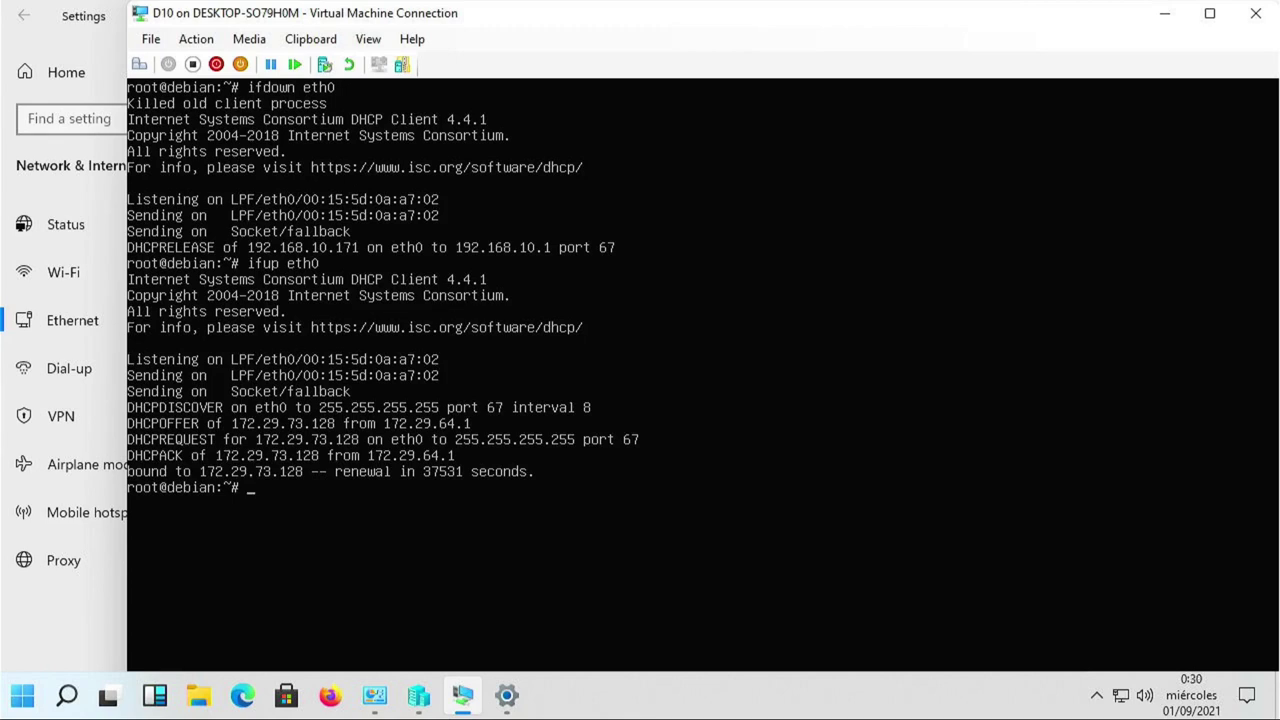
{"action": "type", "text": "ip a"}
{"action": "key", "text": "Return"}
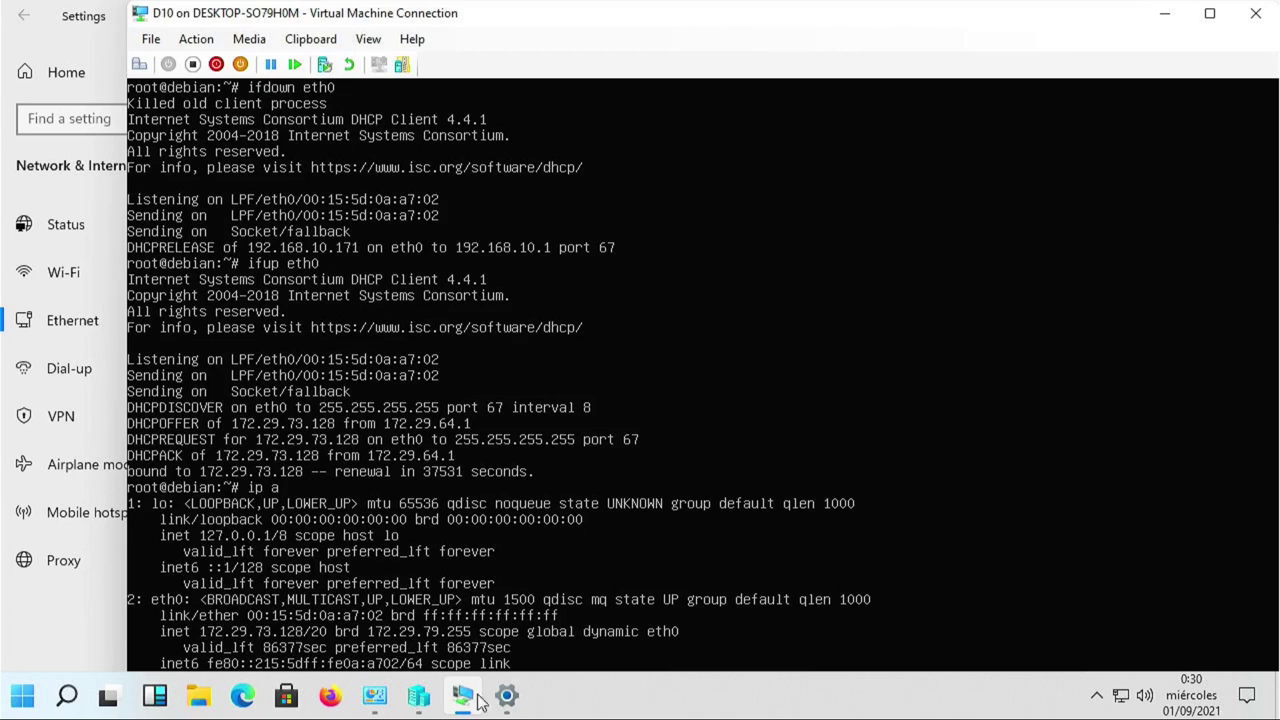
Show host memory usage (3,2/7,8 GB) in Task Manager's Performance tab, then return to the D10 console.
{"action": "right_click", "coordinate": [660, 700]}
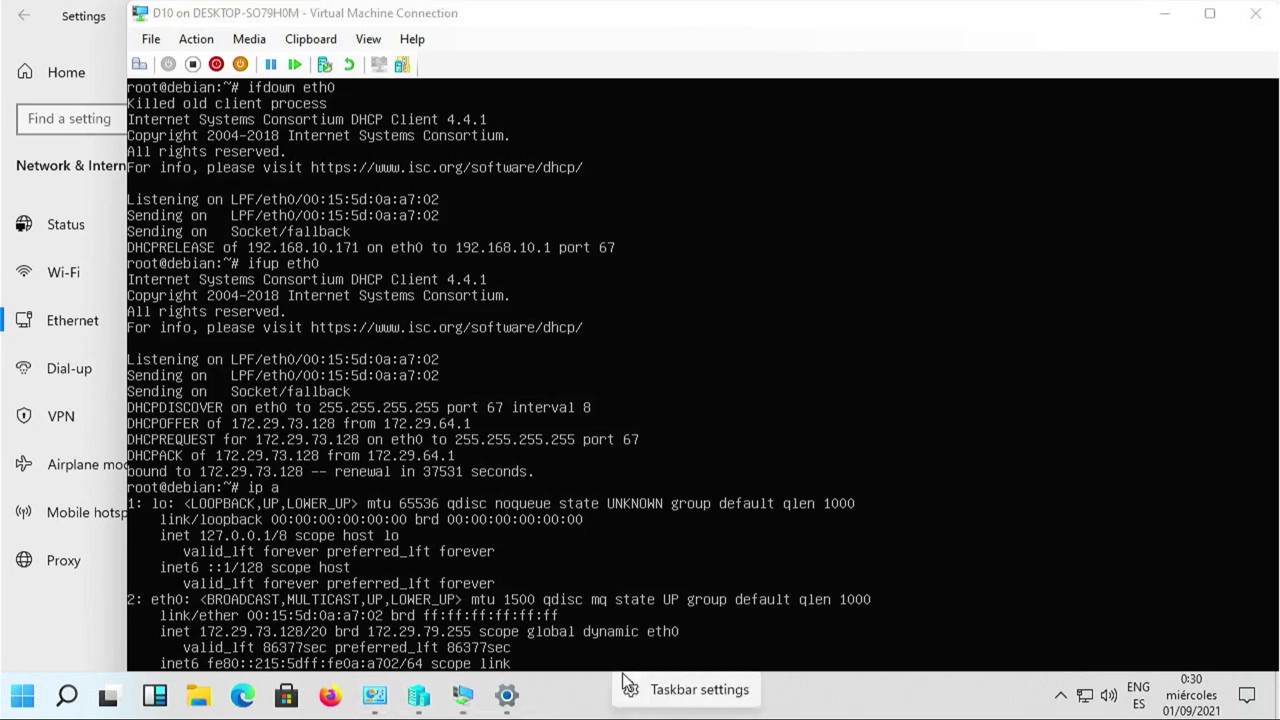
{"action": "left_click", "coordinate": [578, 698]}
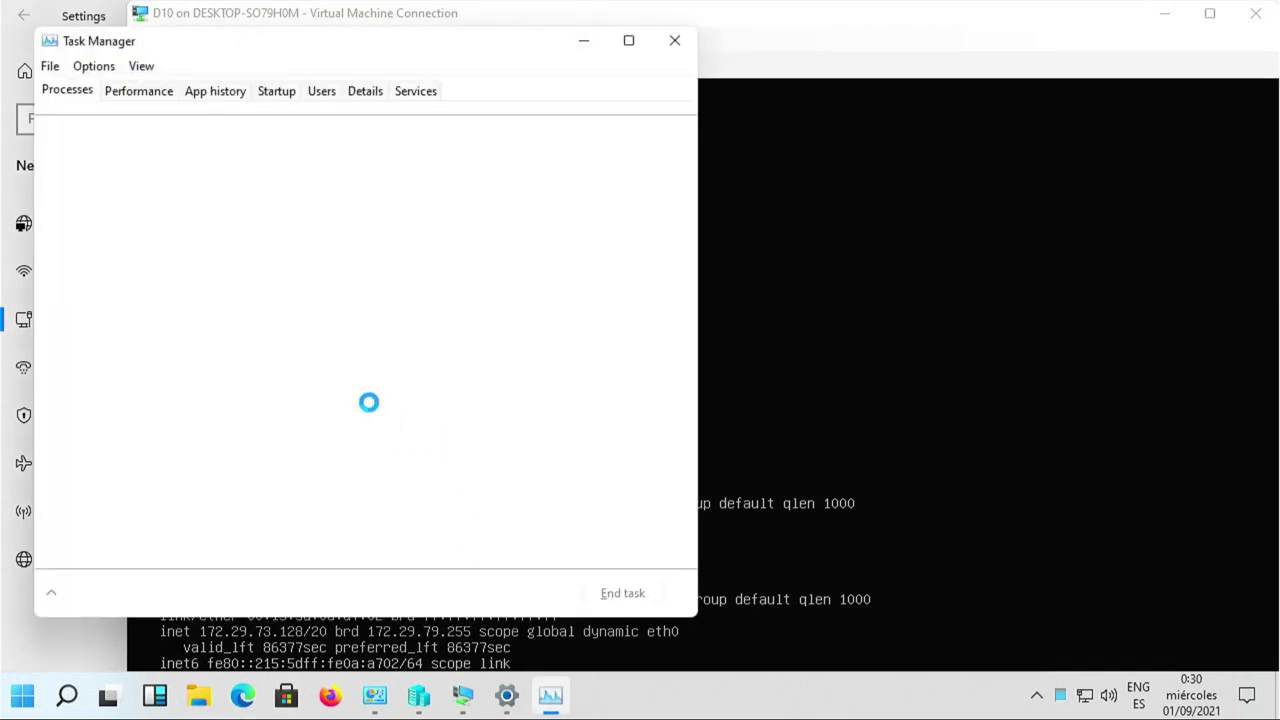
{"action": "left_click", "coordinate": [146, 92]}
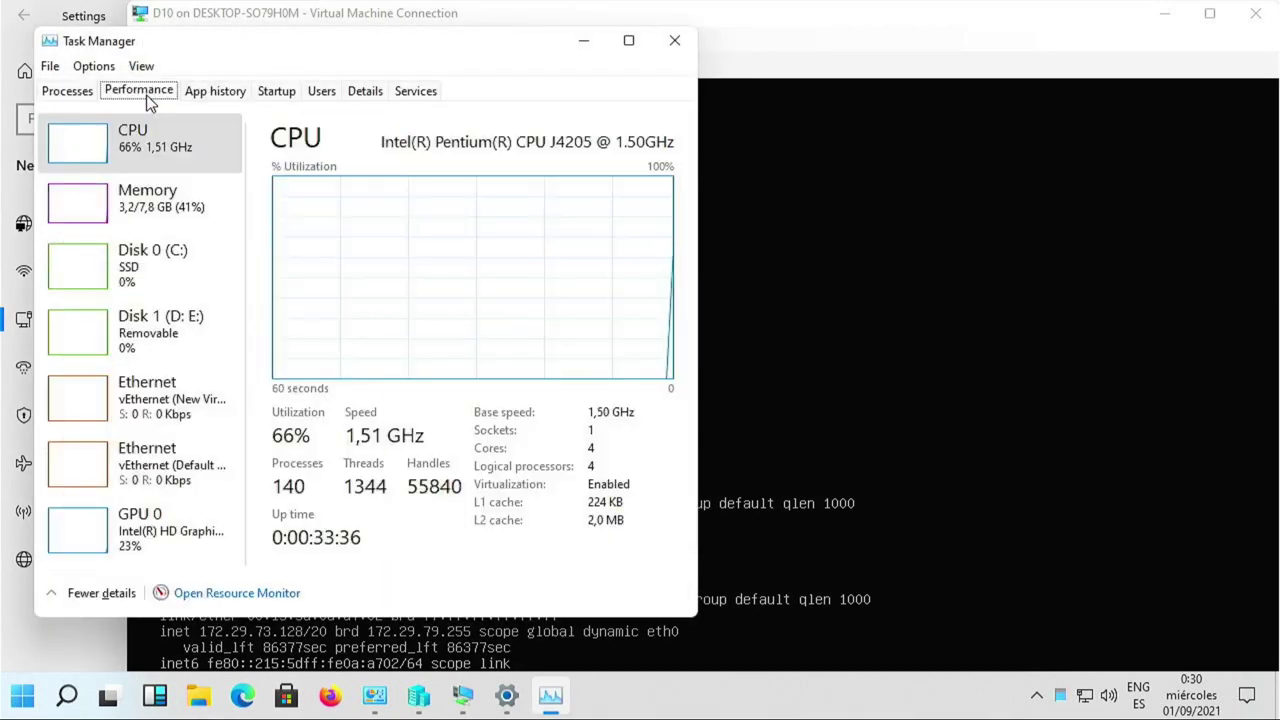
{"action": "left_click", "coordinate": [184, 218]}
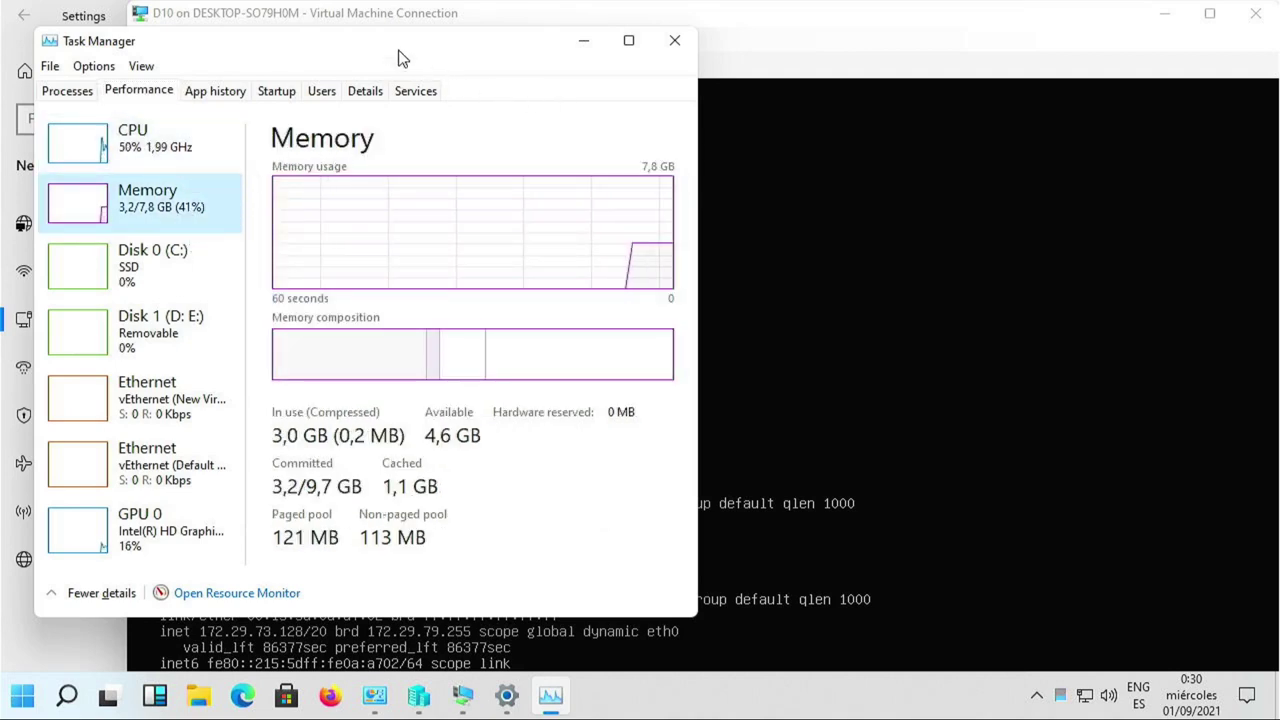
{"action": "left_click_drag", "start_coordinate": [380, 50], "coordinate": [360, 46]}
{"action": "left_click", "coordinate": [800, 300]}
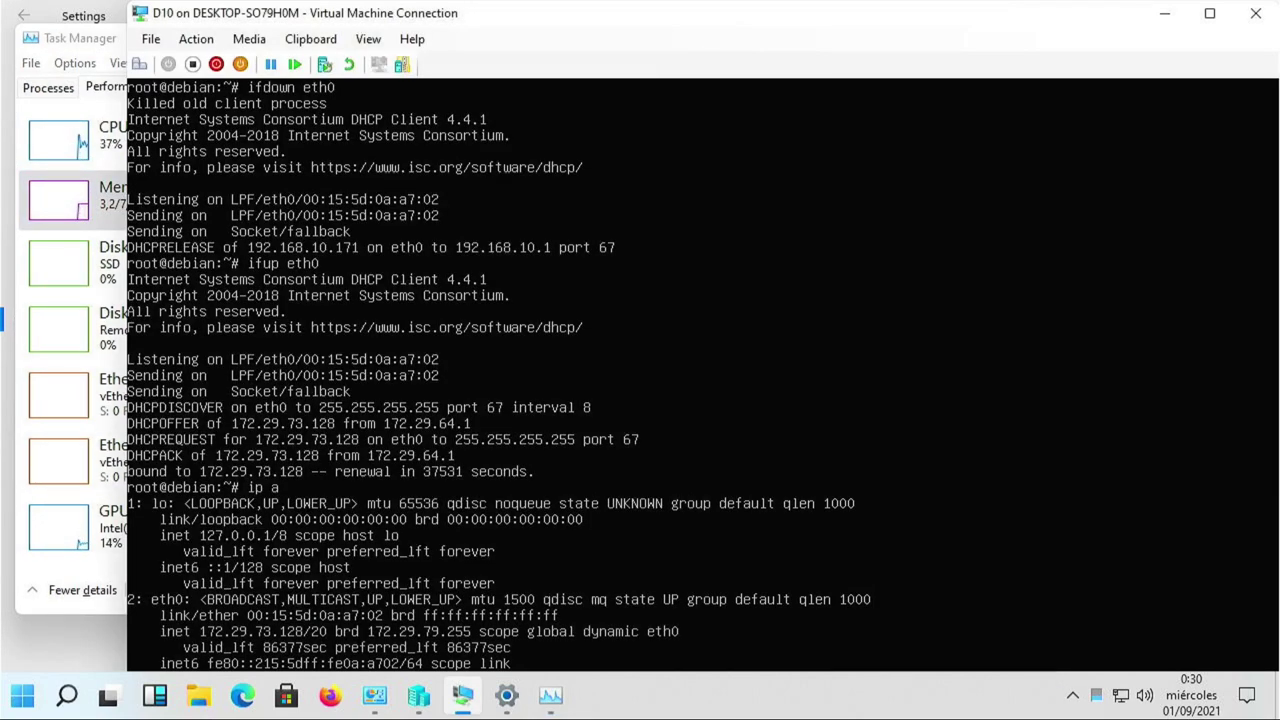
Shut down the D10 VM with init 0 at the root prompt, then bring Task Manager forward.
{"action": "key", "text": "ctrl+l"}
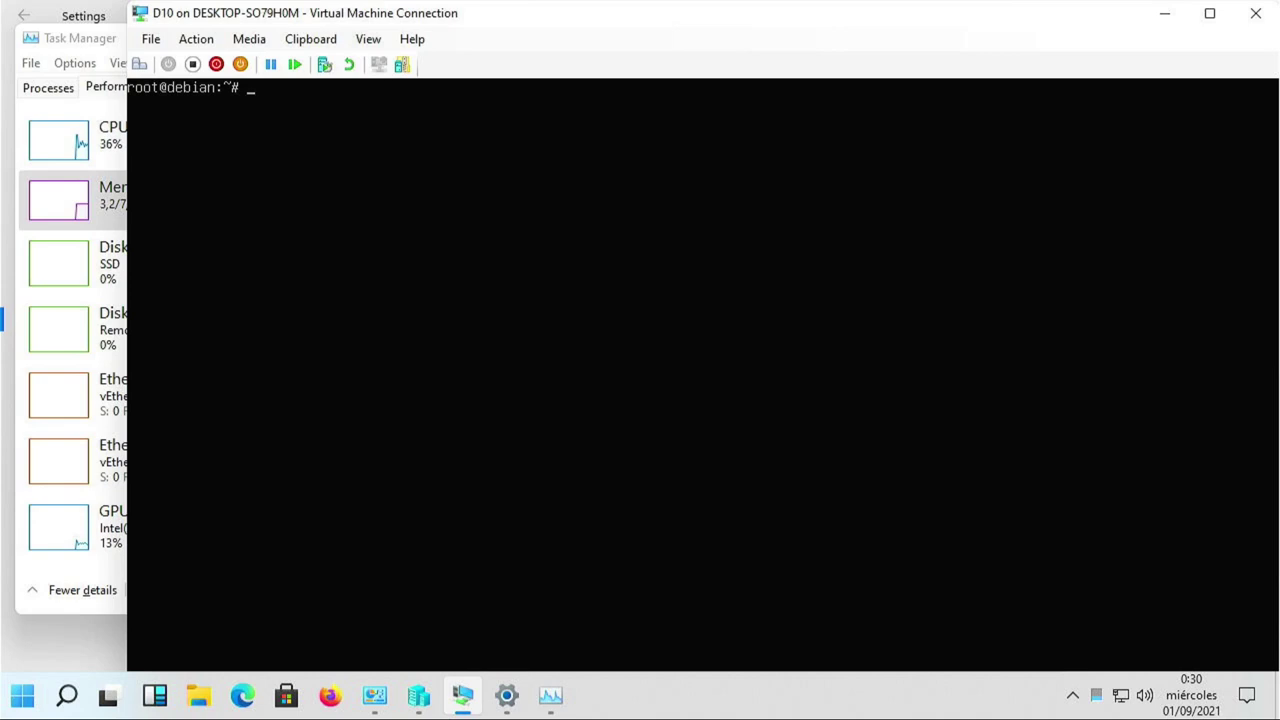
{"action": "type", "text": "init 0"}
{"action": "key", "text": "Return"}
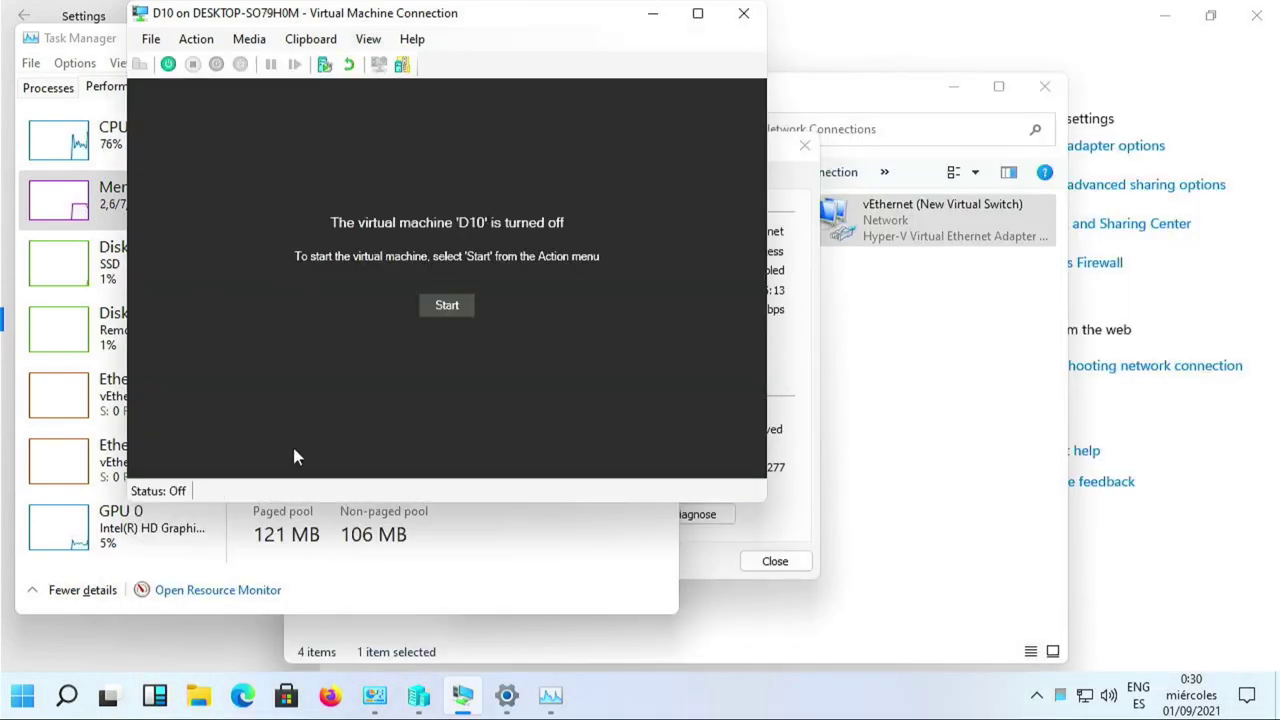
{"action": "left_click", "coordinate": [500, 576]}
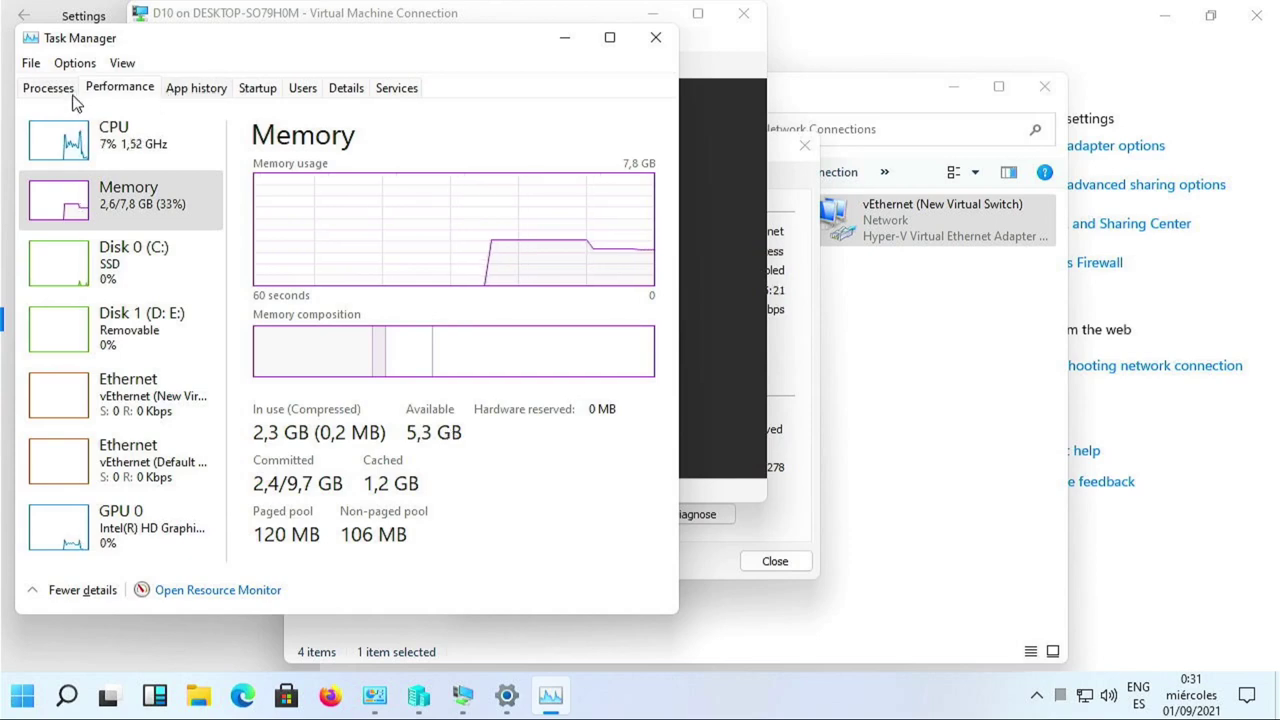
Check the host CPU usage graph and close the vEthernet Status dialog.
{"action": "left_click", "coordinate": [51, 135]}
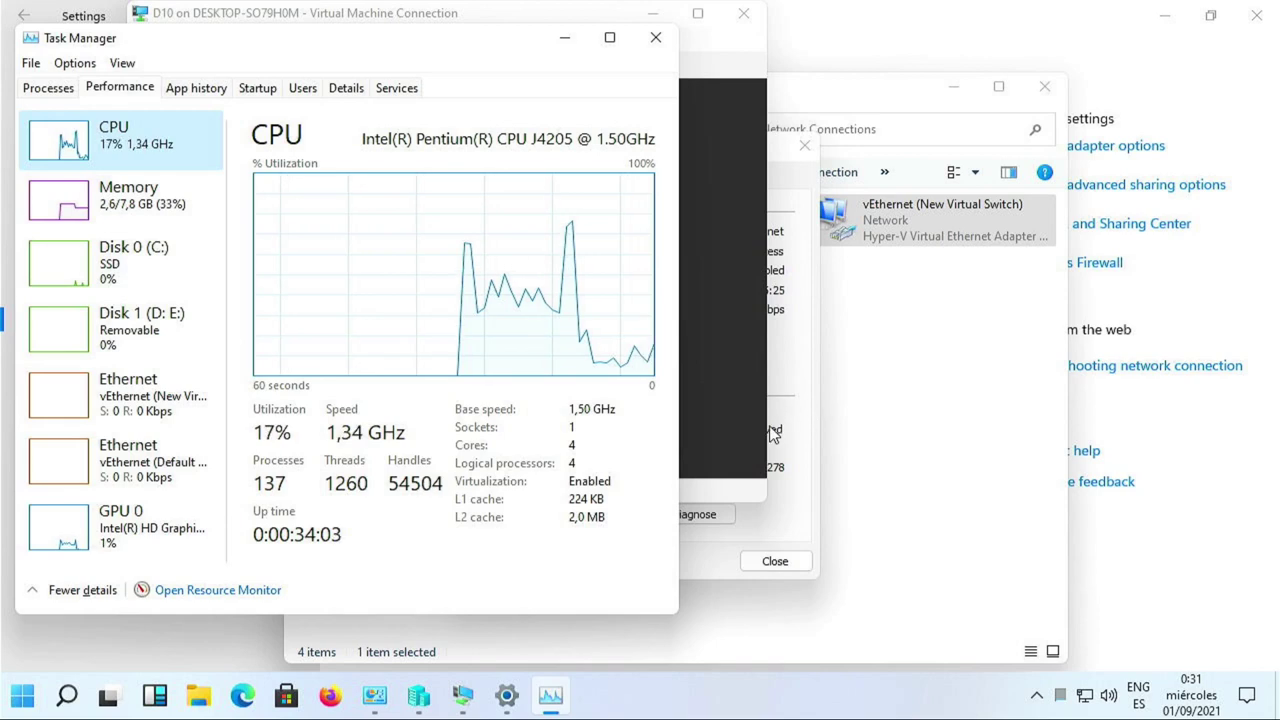
{"action": "left_click", "coordinate": [794, 448]}
{"action": "left_click", "coordinate": [804, 563]}
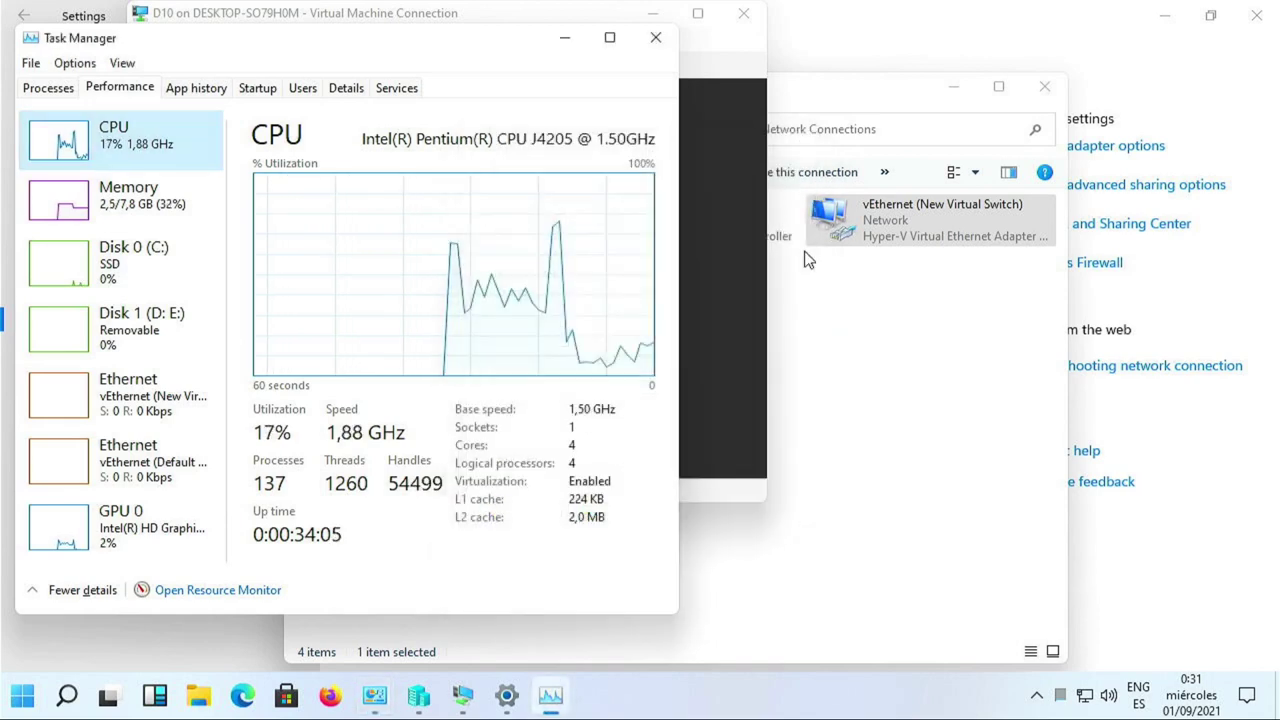
Close Network Connections and the D10 console window, and minimize Task Manager.
{"action": "left_click", "coordinate": [860, 314]}
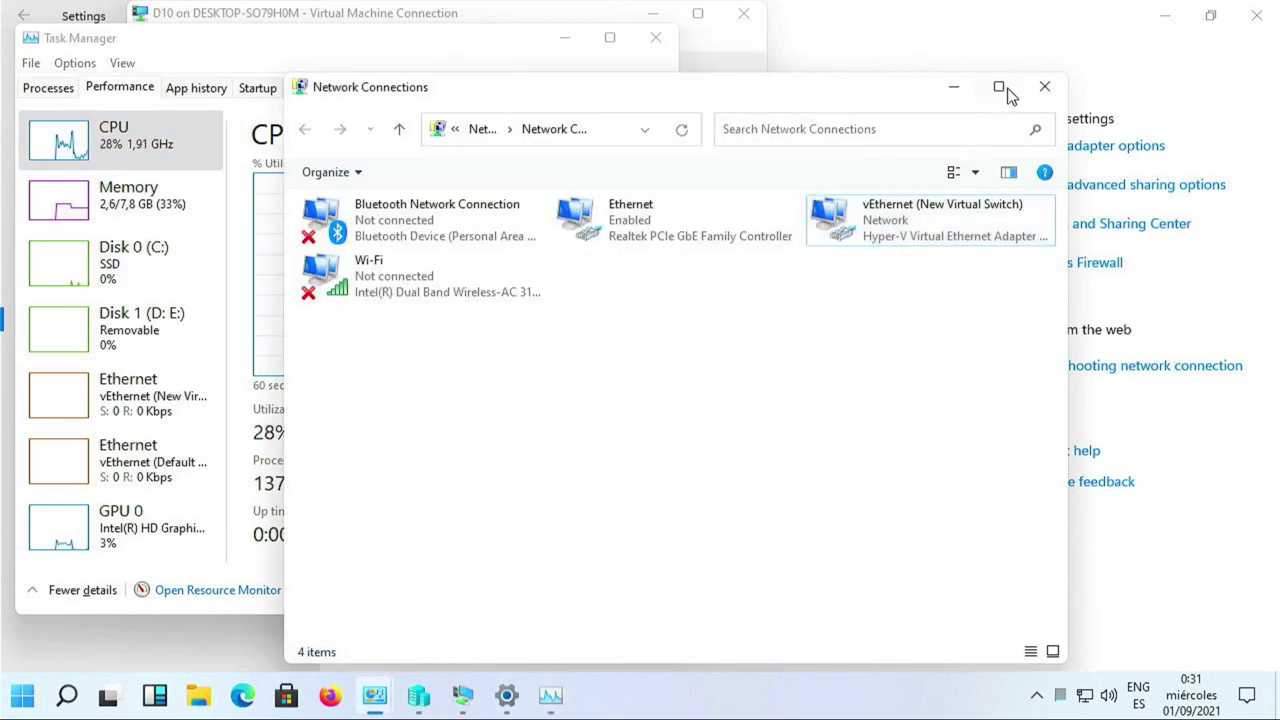
{"action": "left_click", "coordinate": [1042, 86]}
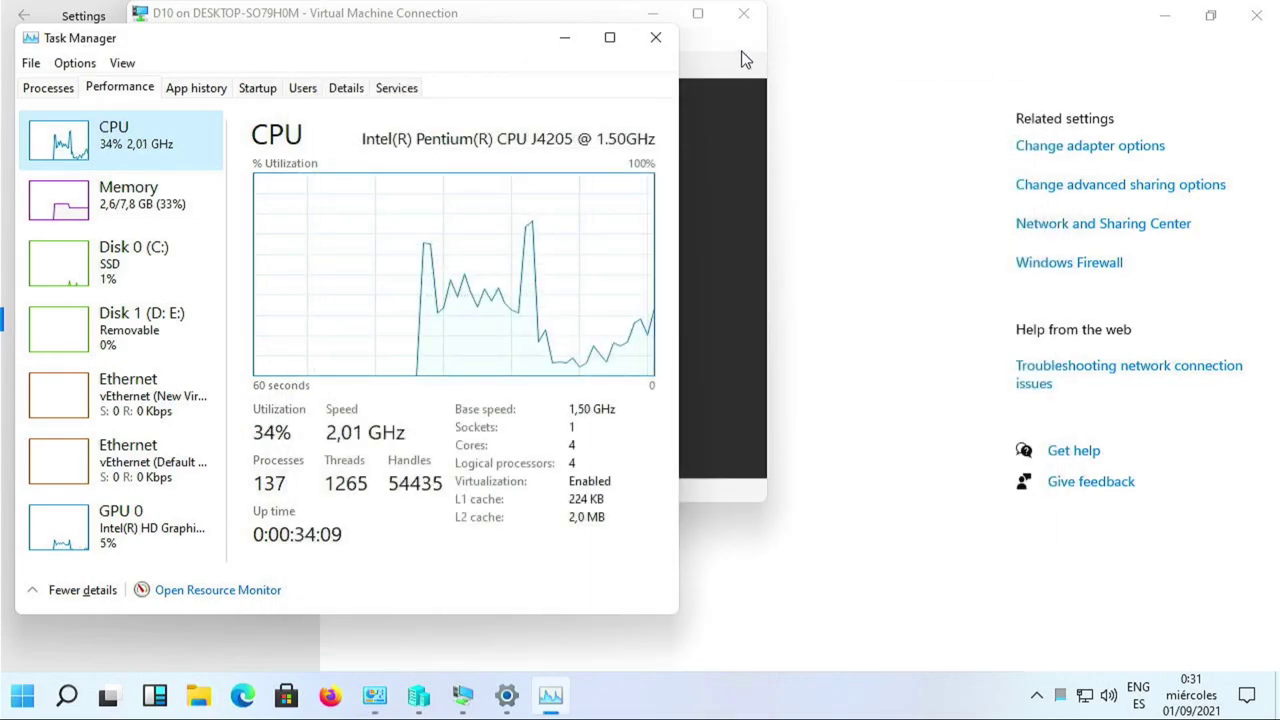
{"action": "left_click", "coordinate": [742, 52]}
{"action": "left_click", "coordinate": [744, 13]}
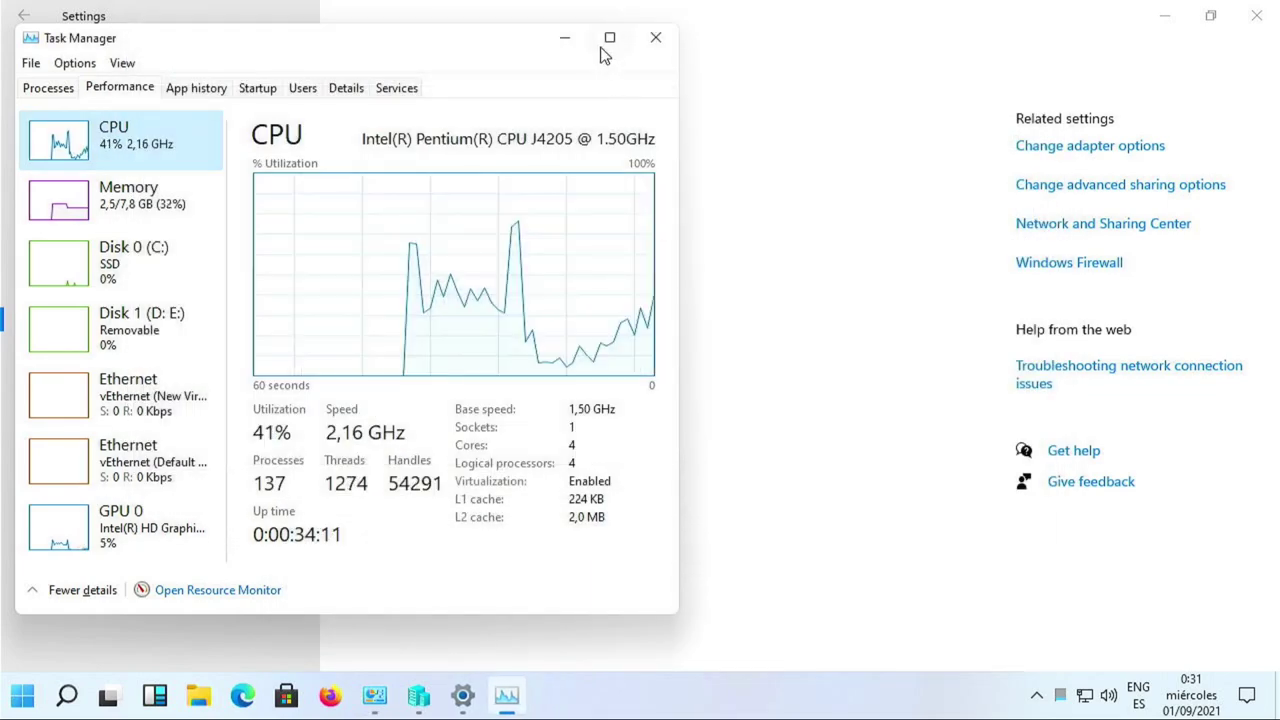
{"action": "left_click", "coordinate": [565, 39]}
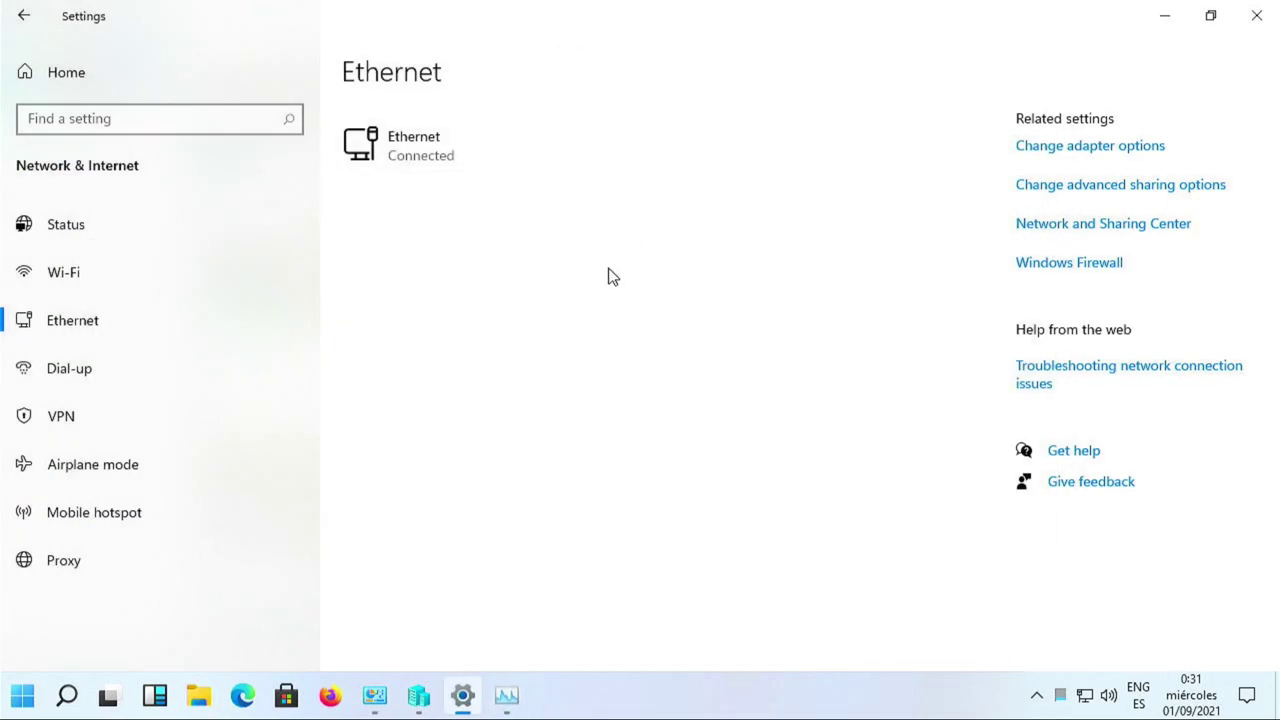
Close Settings, cancel Virtual Switch Manager without changes, and bring up File Explorer.
{"action": "left_click", "coordinate": [1270, 18]}
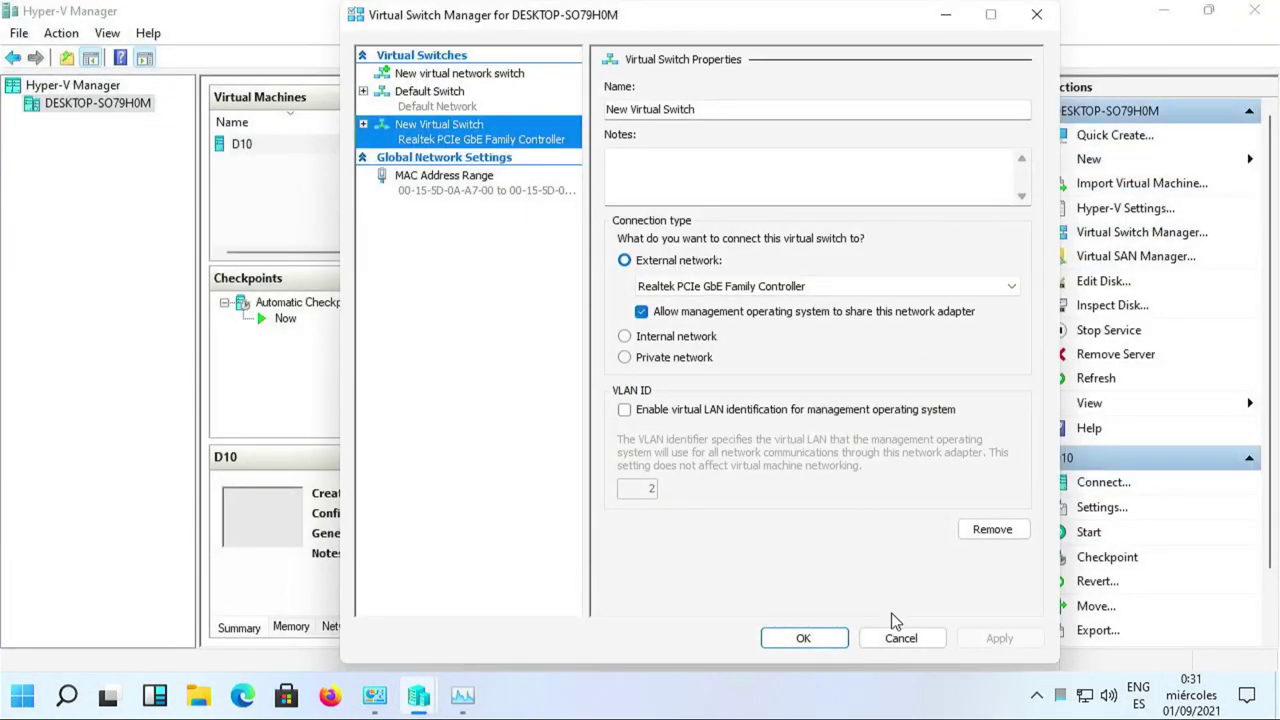
{"action": "left_click", "coordinate": [904, 637]}
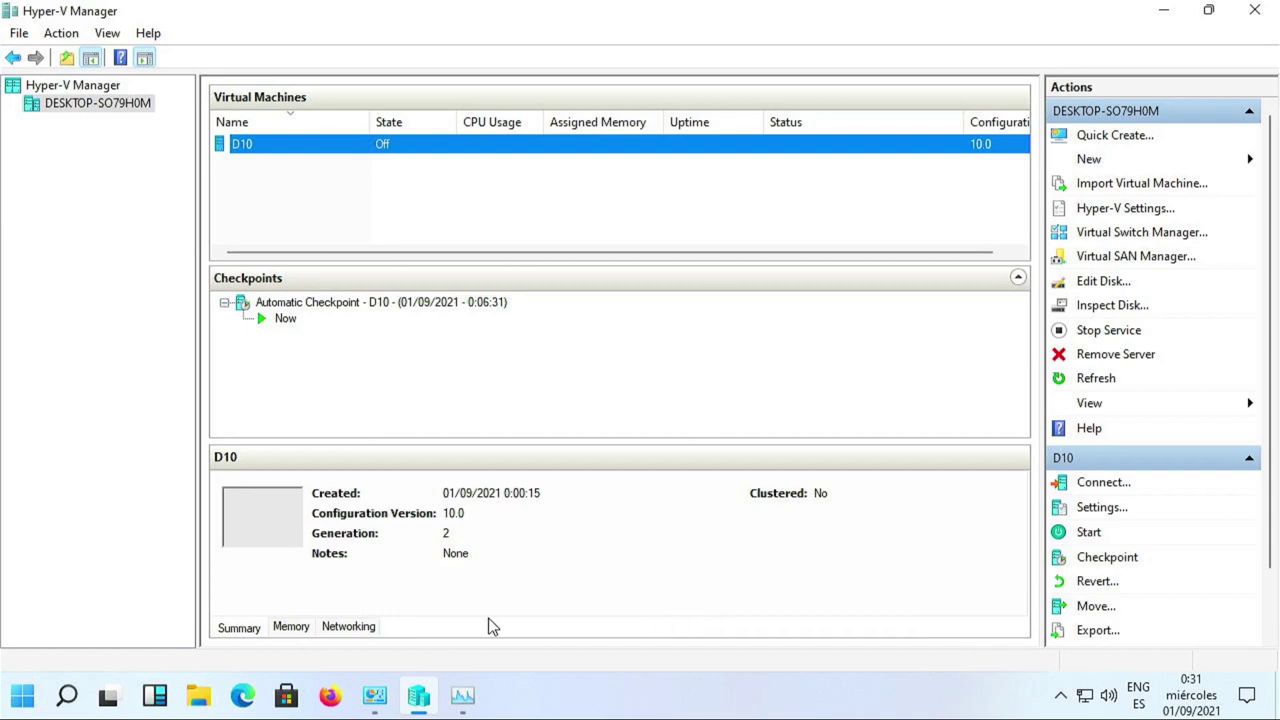
{"action": "left_click", "coordinate": [204, 696]}
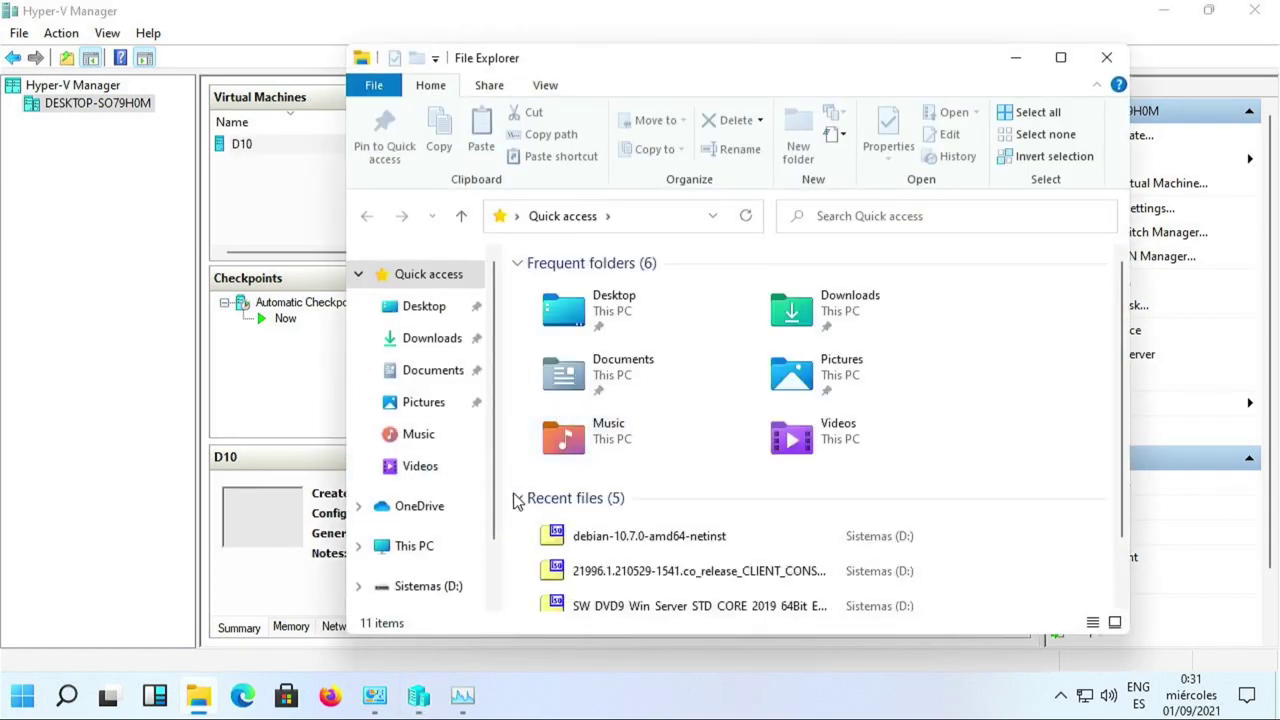
Browse the drives under This PC, looking at Sistemas (D:) and Local Disk (C:).
{"action": "scroll", "coordinate": [460, 533], "scroll_direction": "down", "scroll_amount": 2}
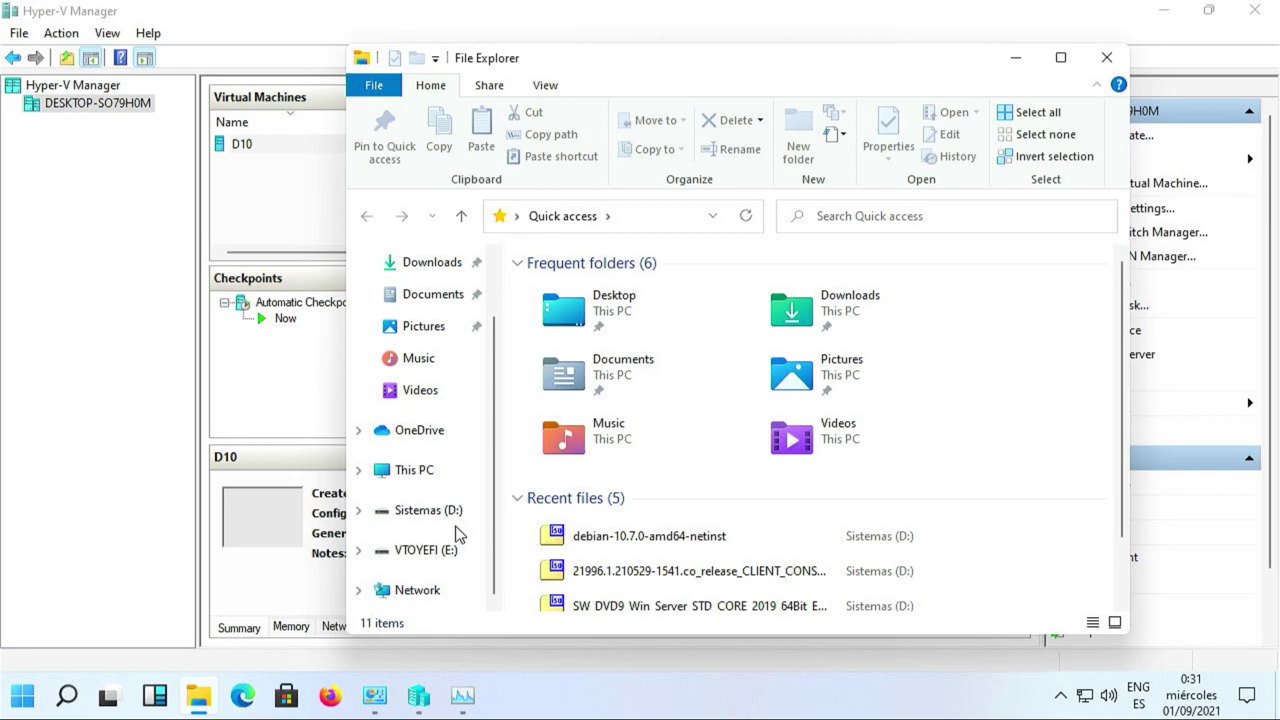
{"action": "left_click", "coordinate": [406, 512]}
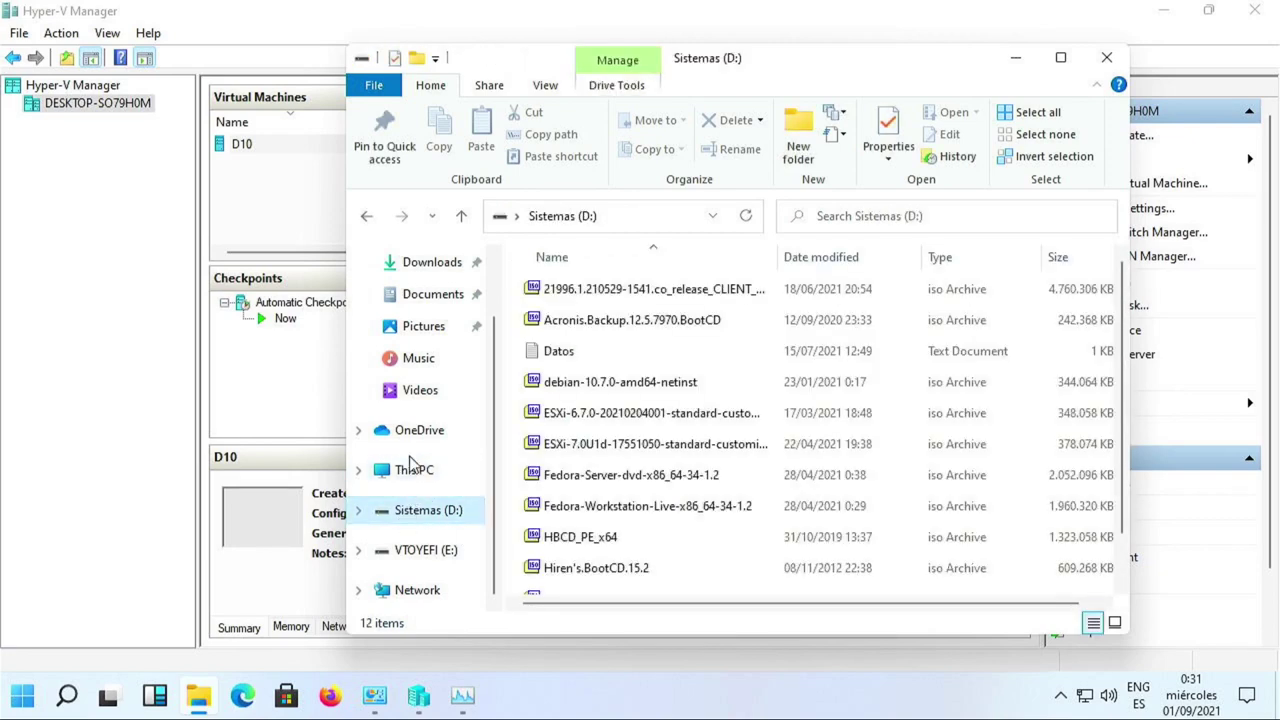
{"action": "left_click", "coordinate": [428, 478]}
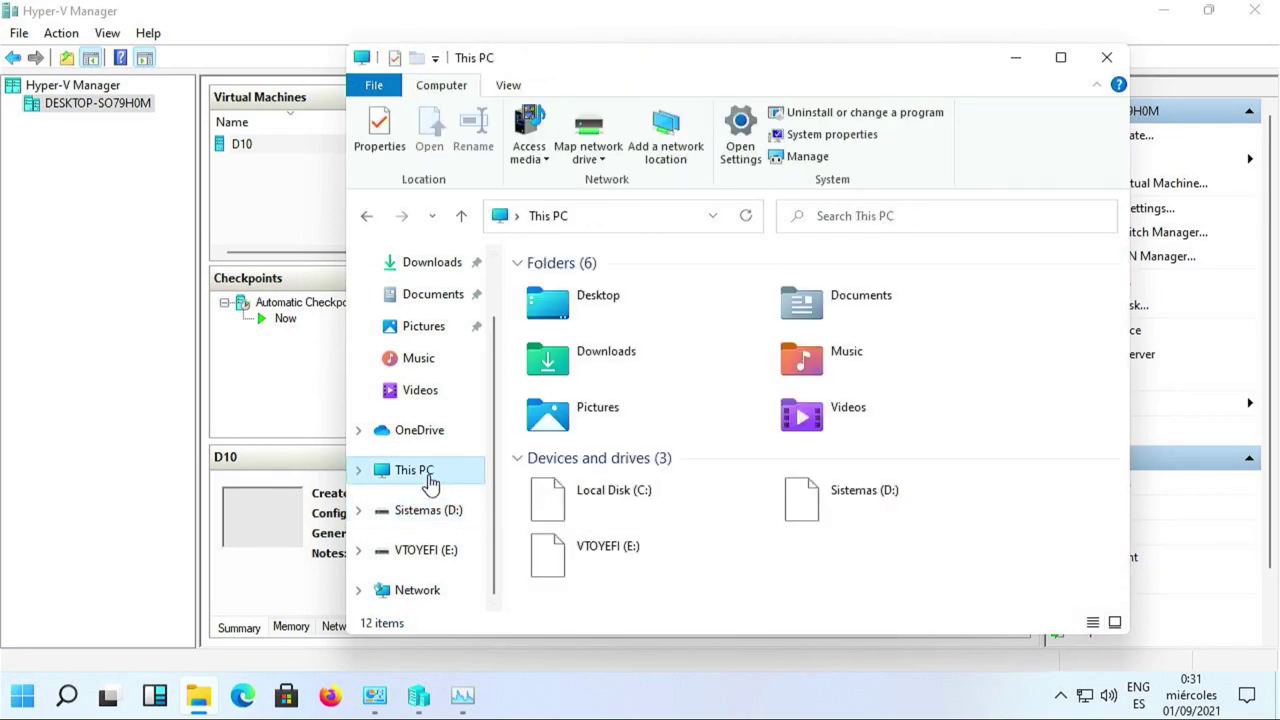
{"action": "left_click", "coordinate": [673, 495]}
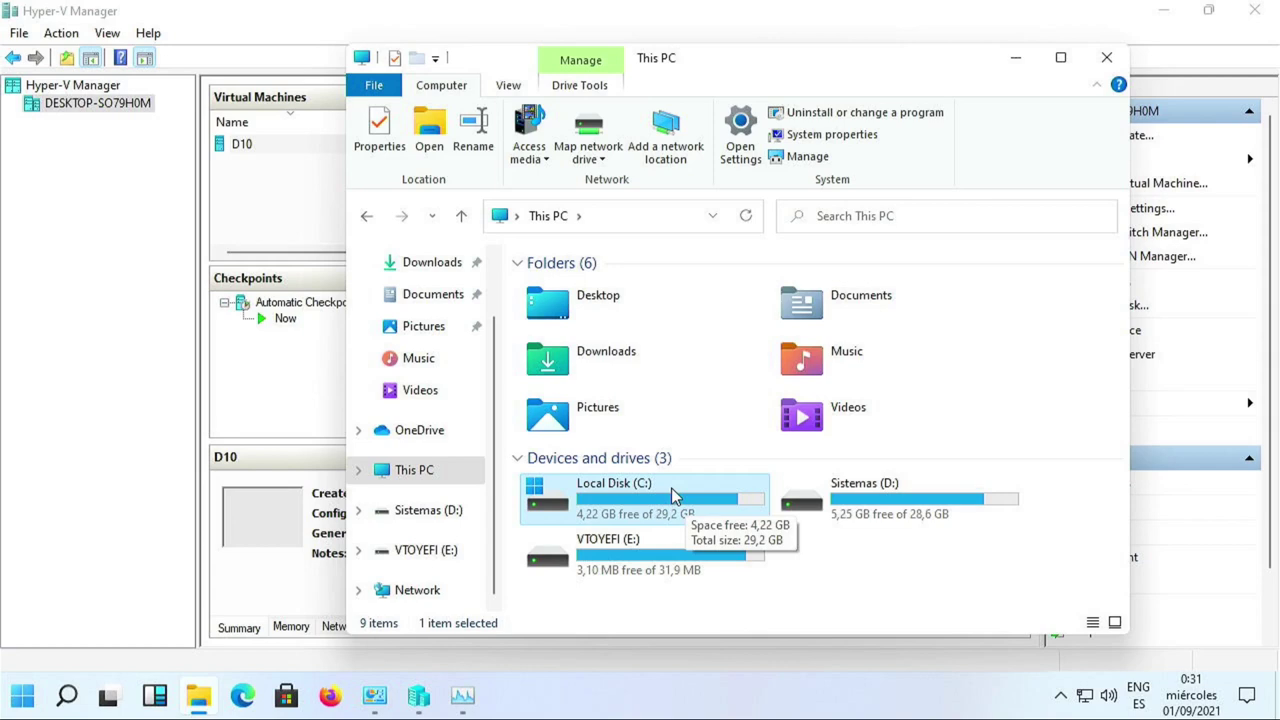
{"action": "left_click", "coordinate": [826, 312]}
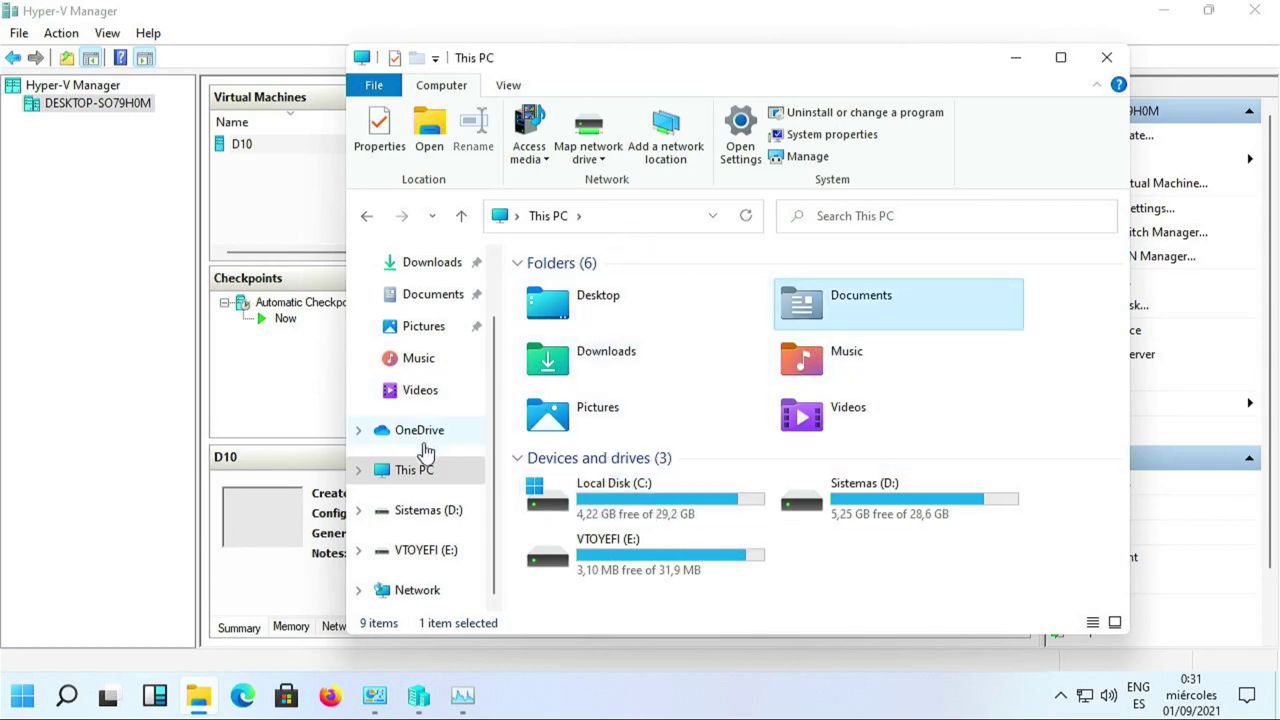
Navigate C:\Users\Public\Public Documents\Hyper-V\Virtual hard disks to list D10's disk files.
{"action": "left_click", "coordinate": [359, 472]}
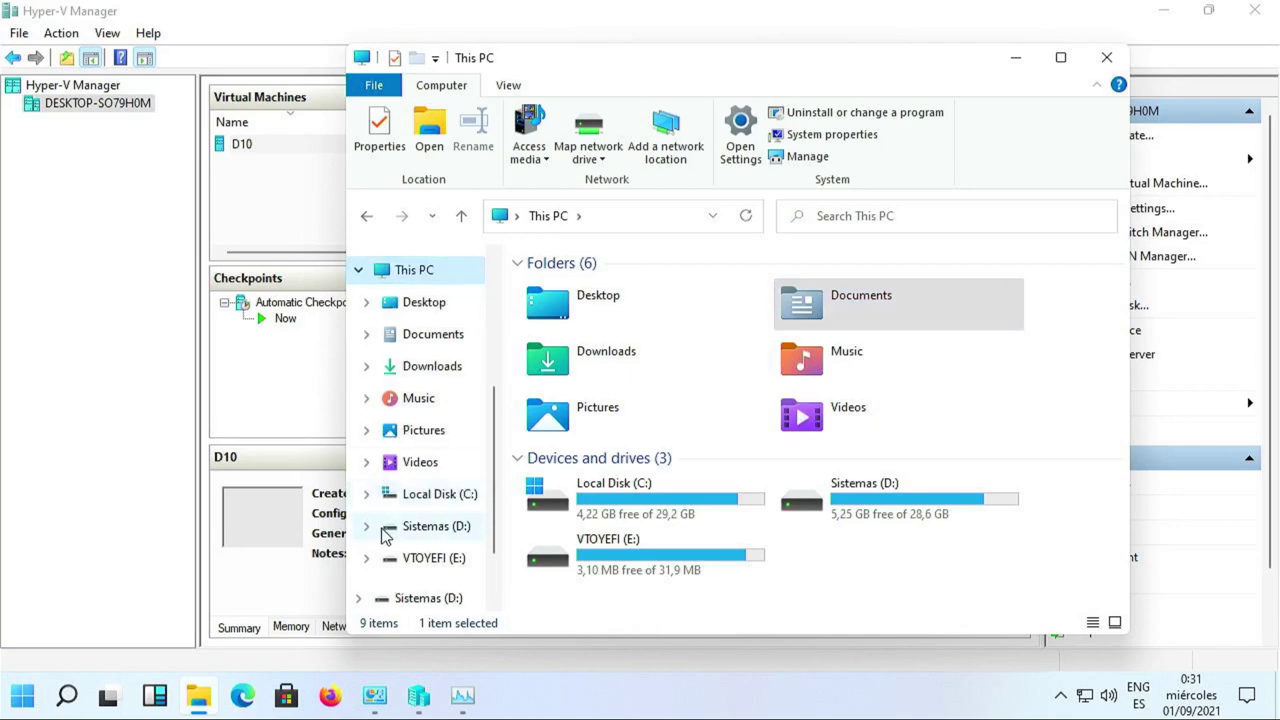
{"action": "left_click", "coordinate": [367, 494]}
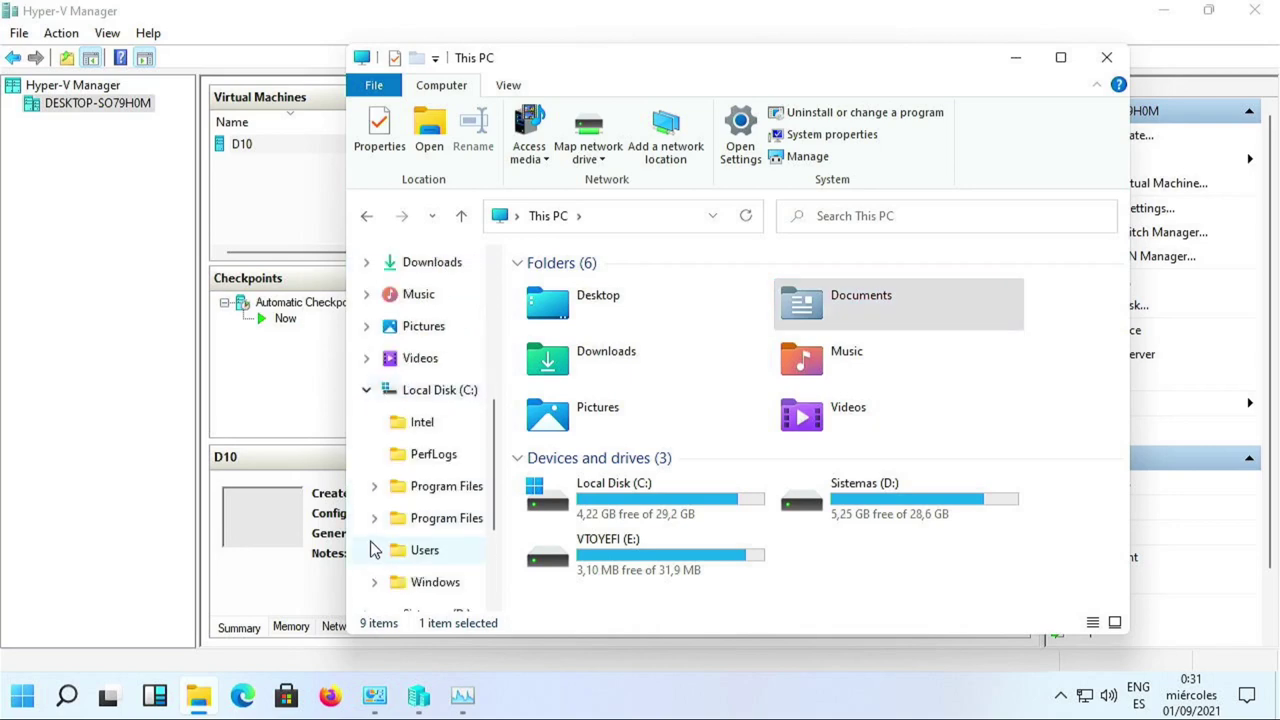
{"action": "left_click", "coordinate": [372, 550]}
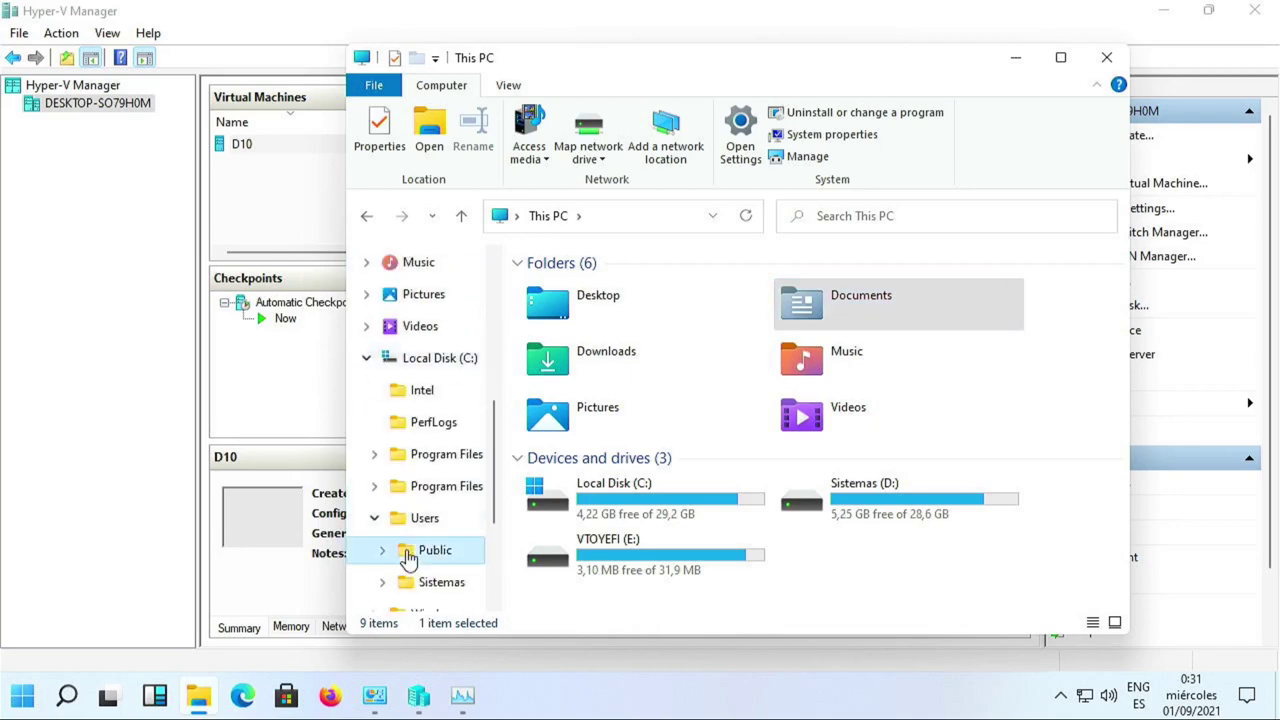
{"action": "left_click", "coordinate": [410, 553]}
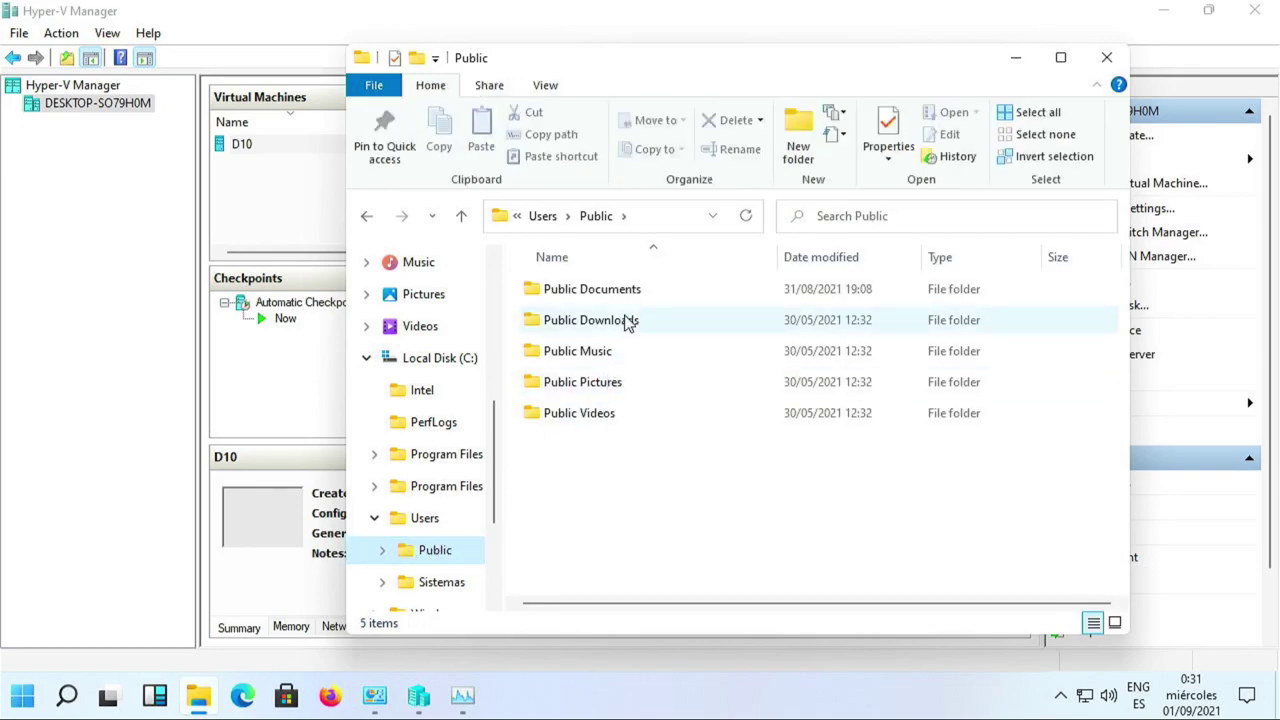
{"action": "double_click", "coordinate": [629, 292]}
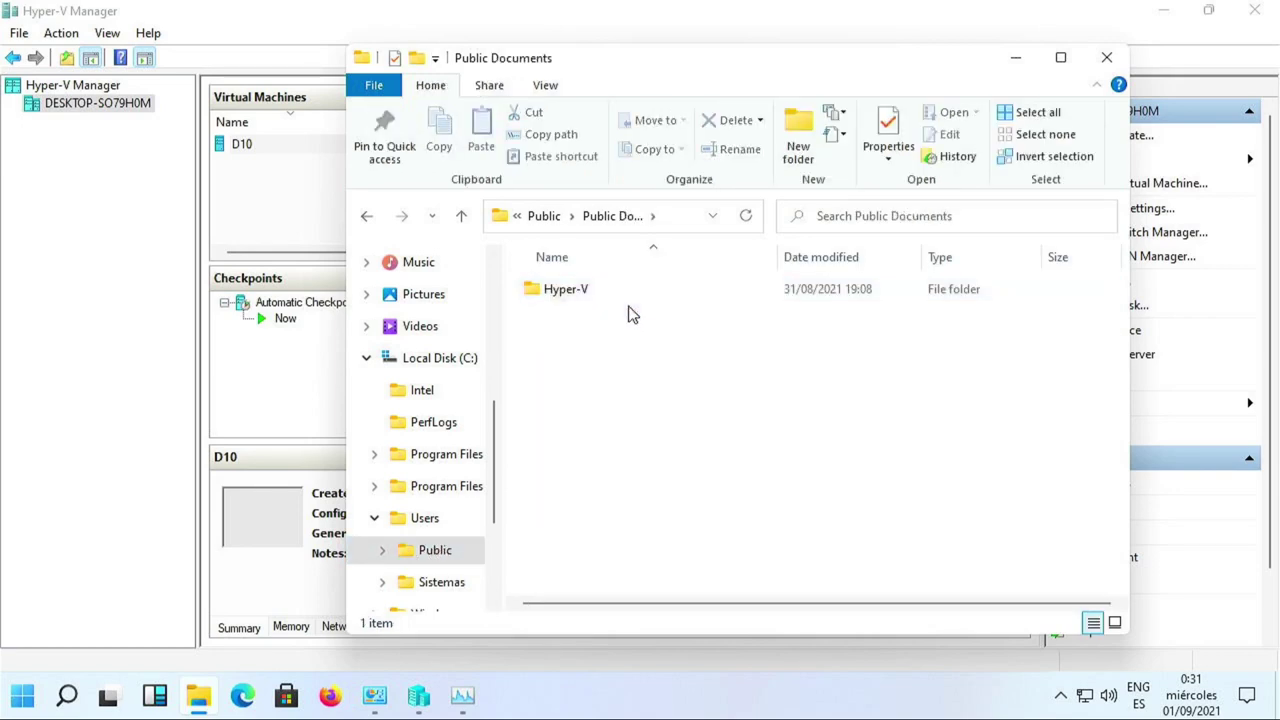
{"action": "double_click", "coordinate": [614, 299]}
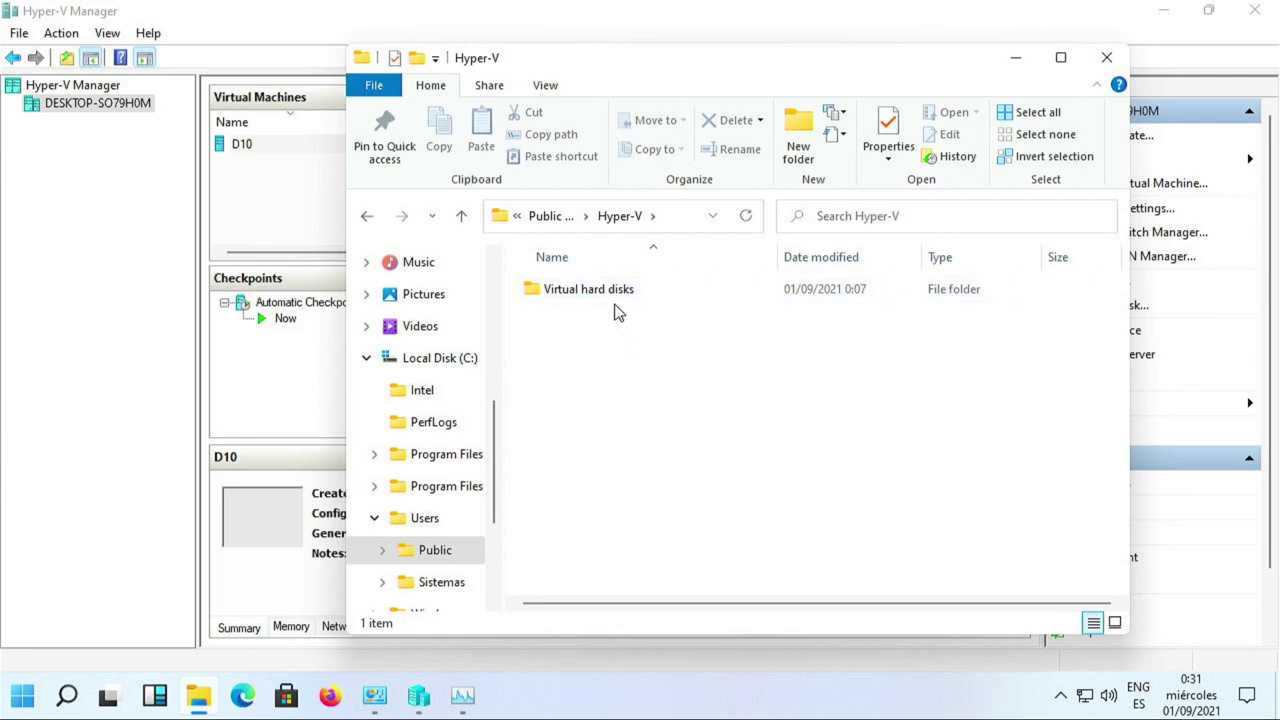
{"action": "double_click", "coordinate": [609, 297]}
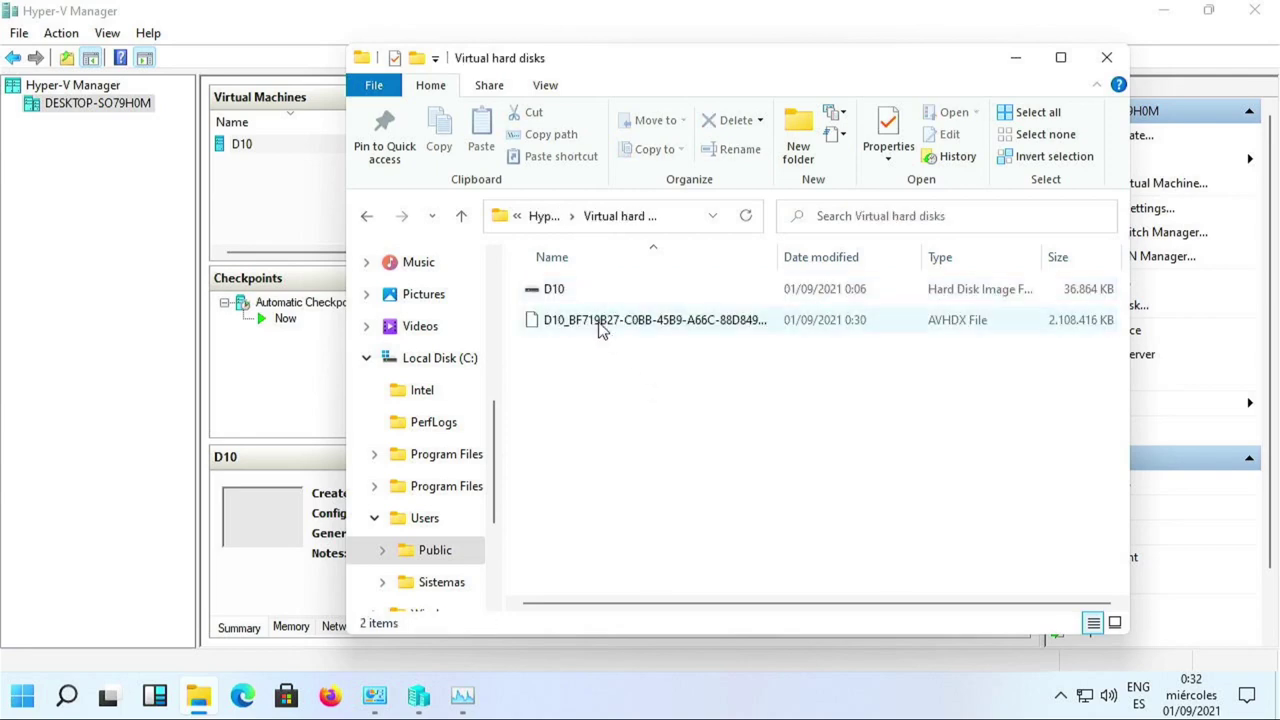
{"action": "left_click", "coordinate": [584, 299]}
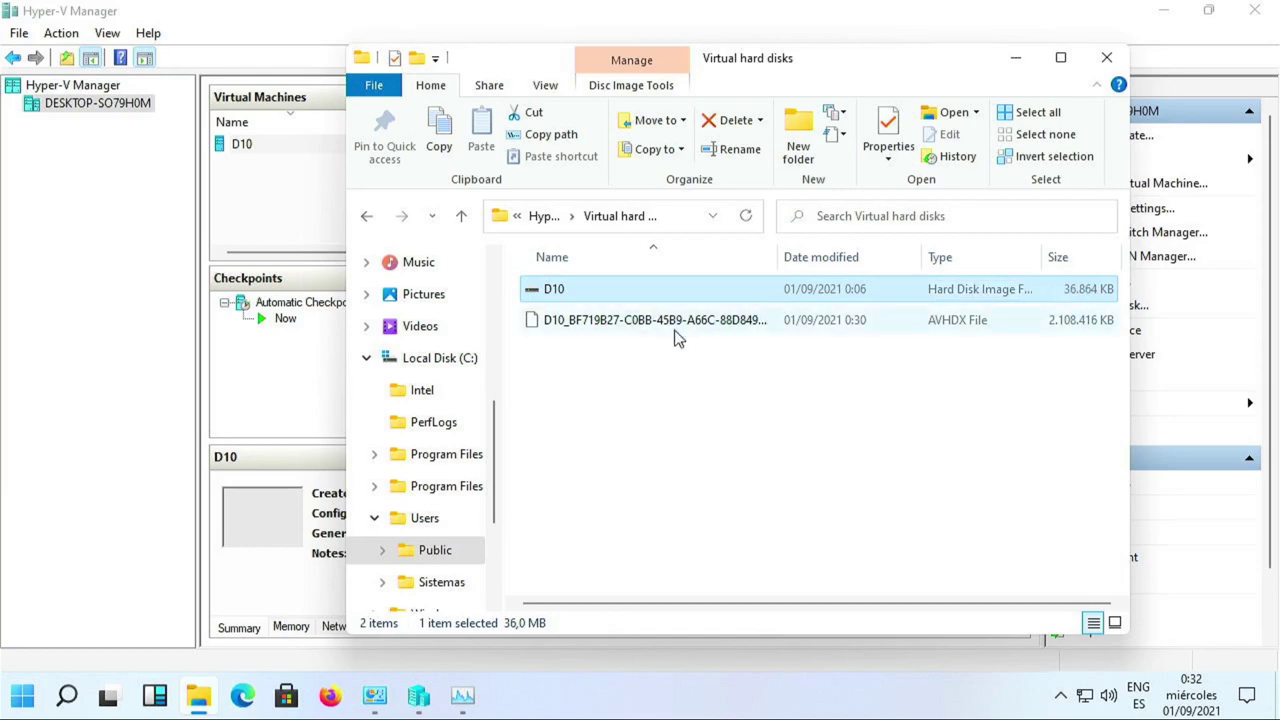
{"action": "left_click", "coordinate": [600, 330]}
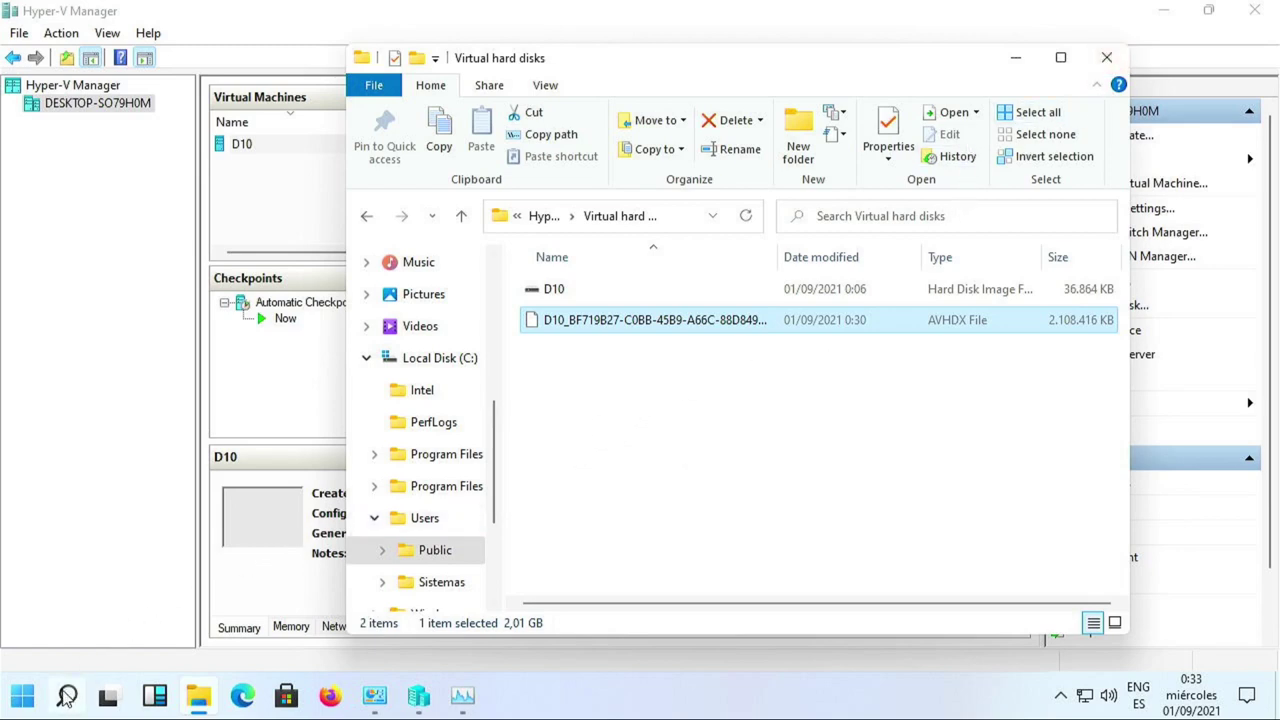
Shut down the Windows host using the Start menu's power options.
{"action": "left_click", "coordinate": [20, 703]}
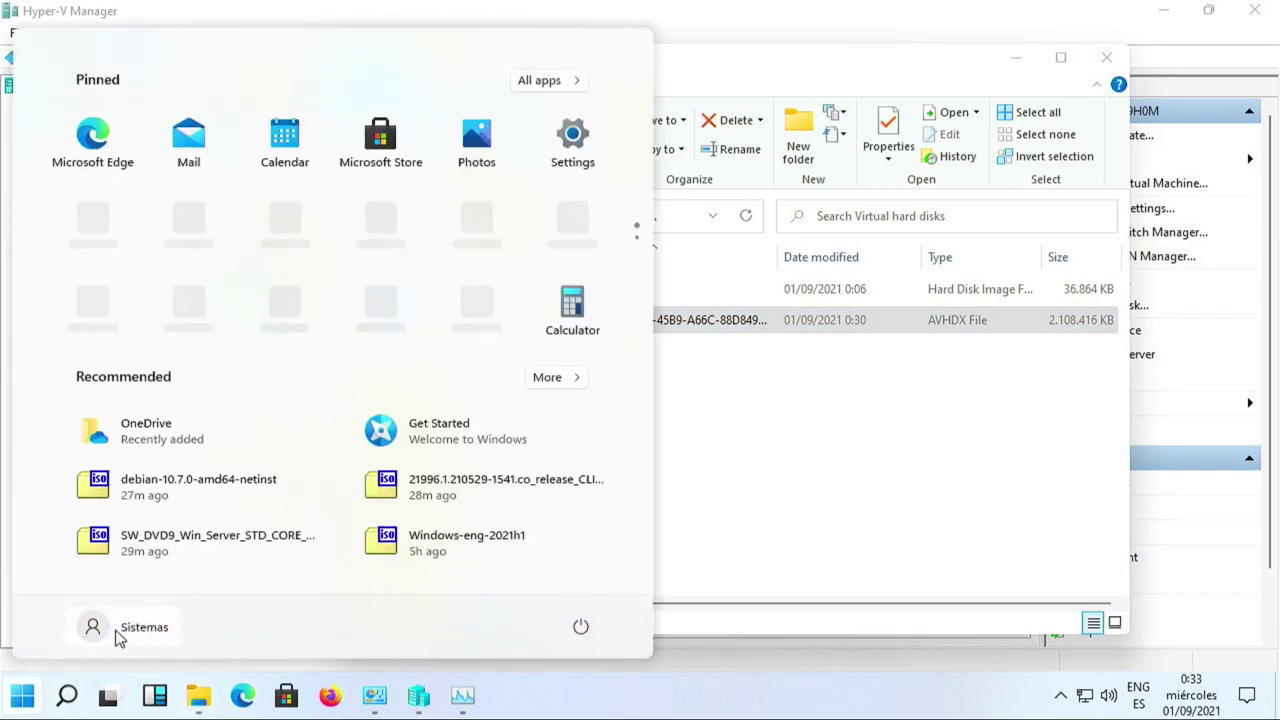
{"action": "left_click", "coordinate": [580, 626]}
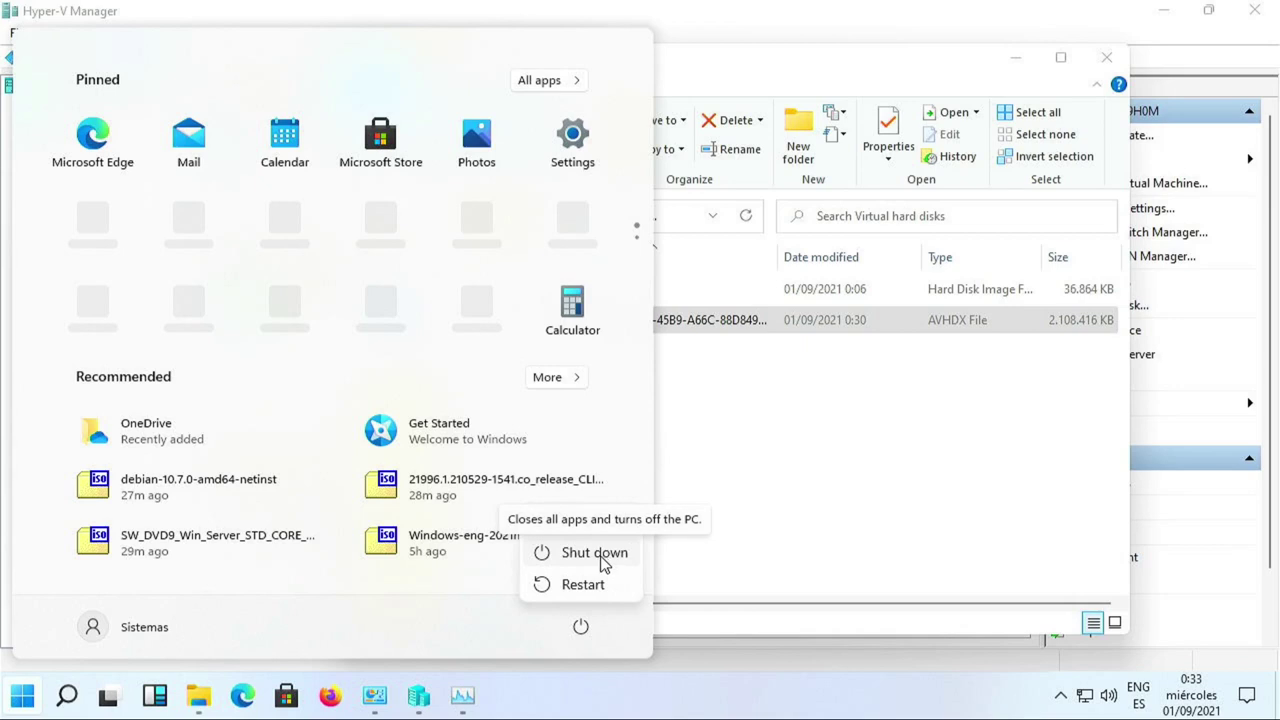
{"action": "left_click", "coordinate": [595, 553]}
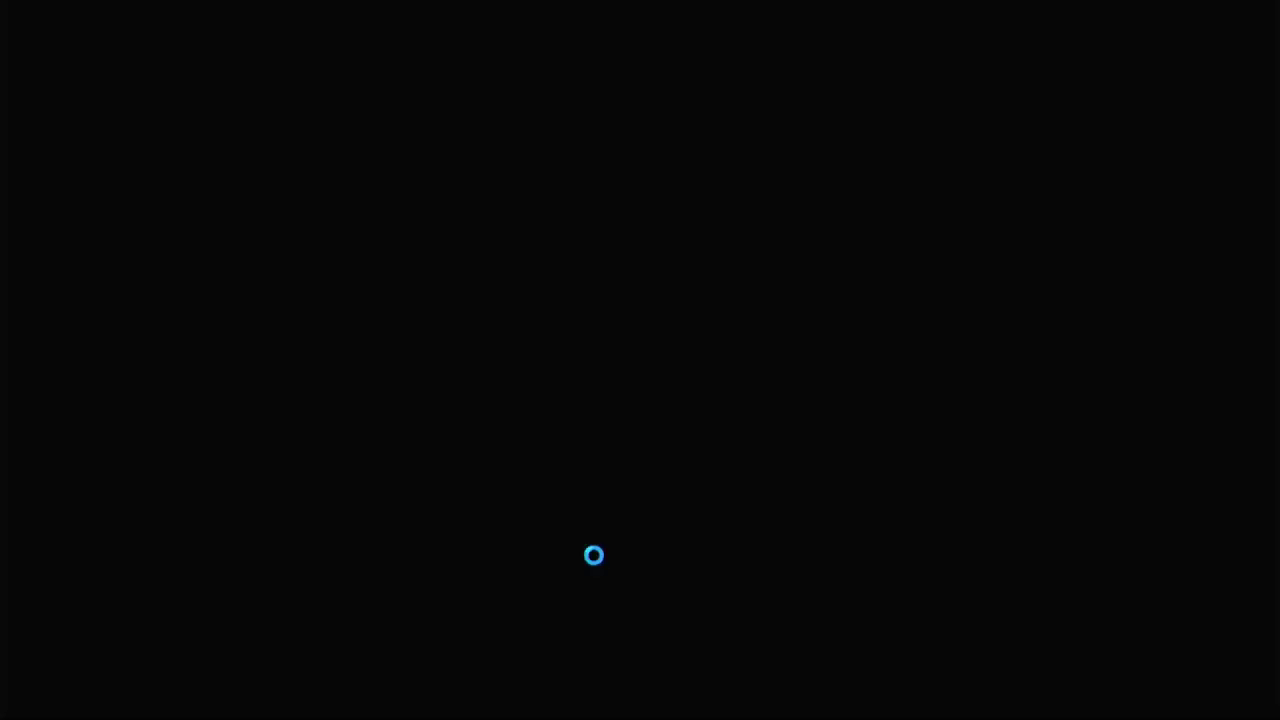